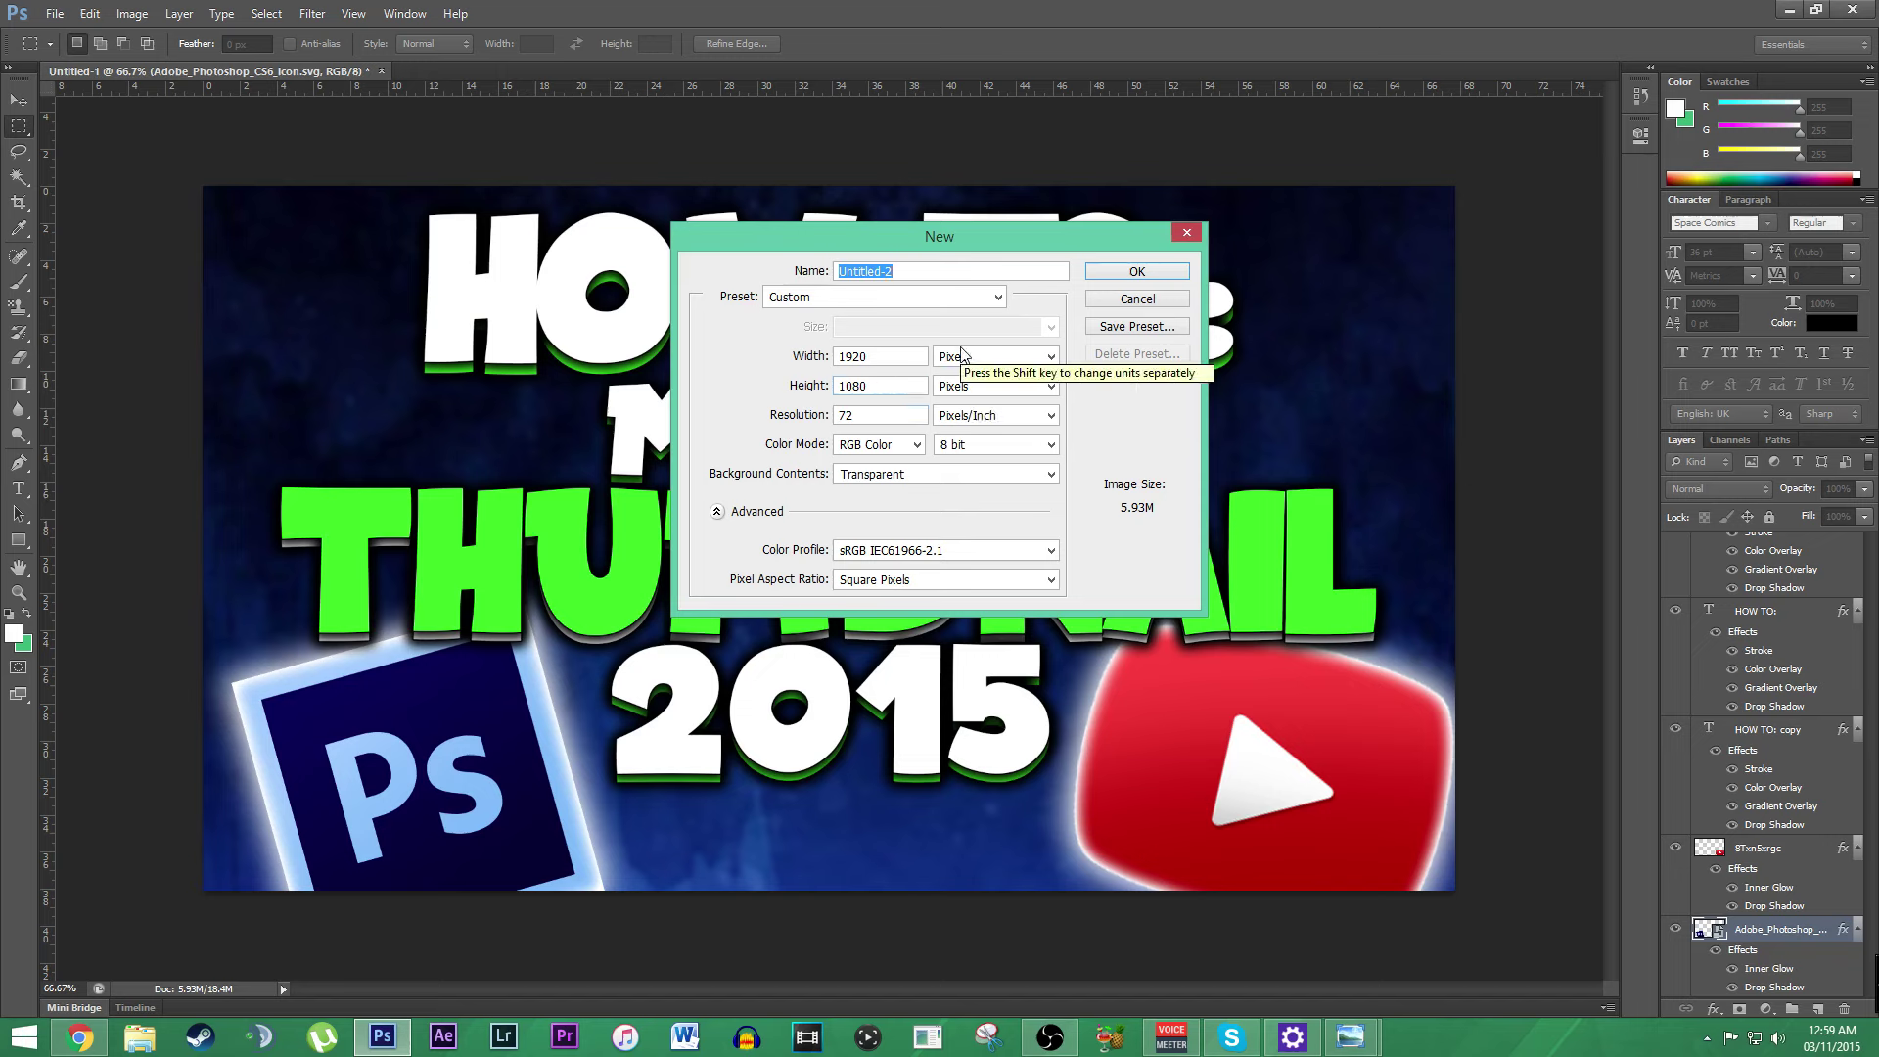
Step: Create a new 1920 by 1080 pixel RGB document at 72 pixels/inch with transparent background contents
left_click(1126, 274)
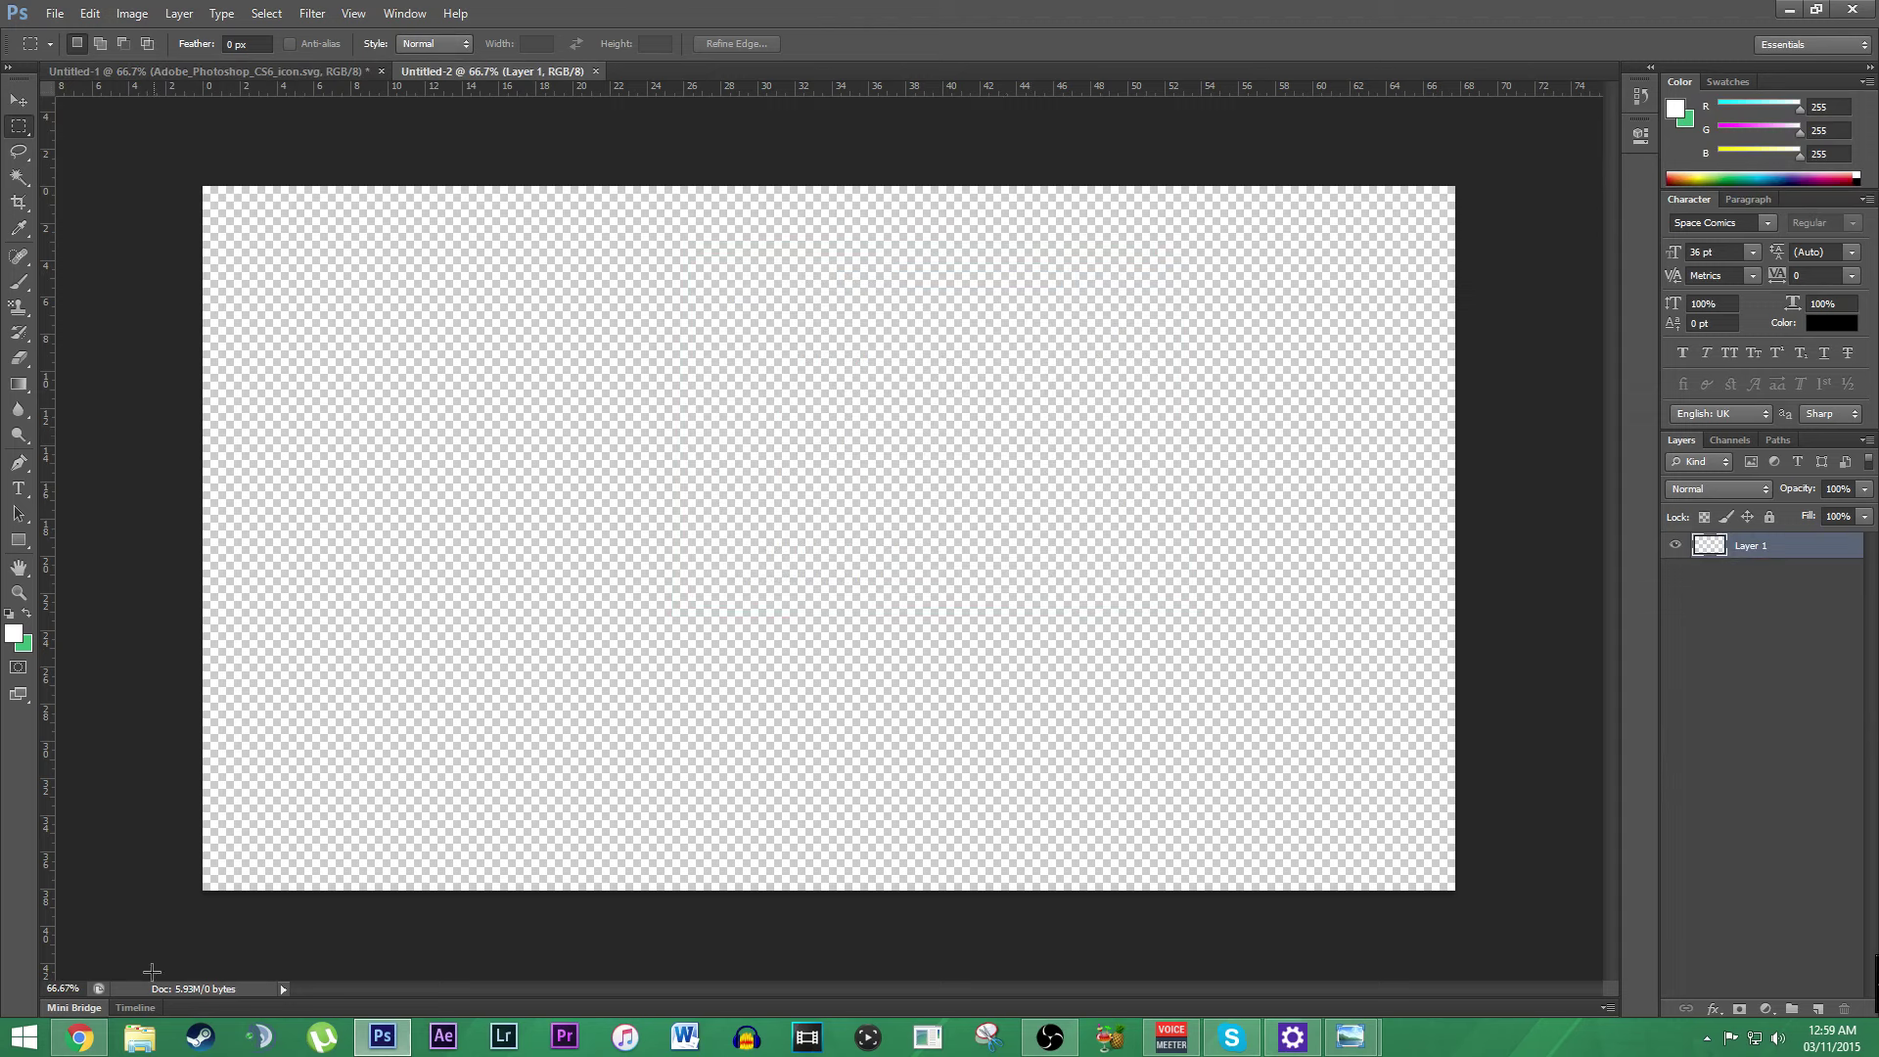
Step: Switch to Chrome and save the full-size first result for "blue grunge background" as maxresdefault in the sniper folder
left_click(82, 1045)
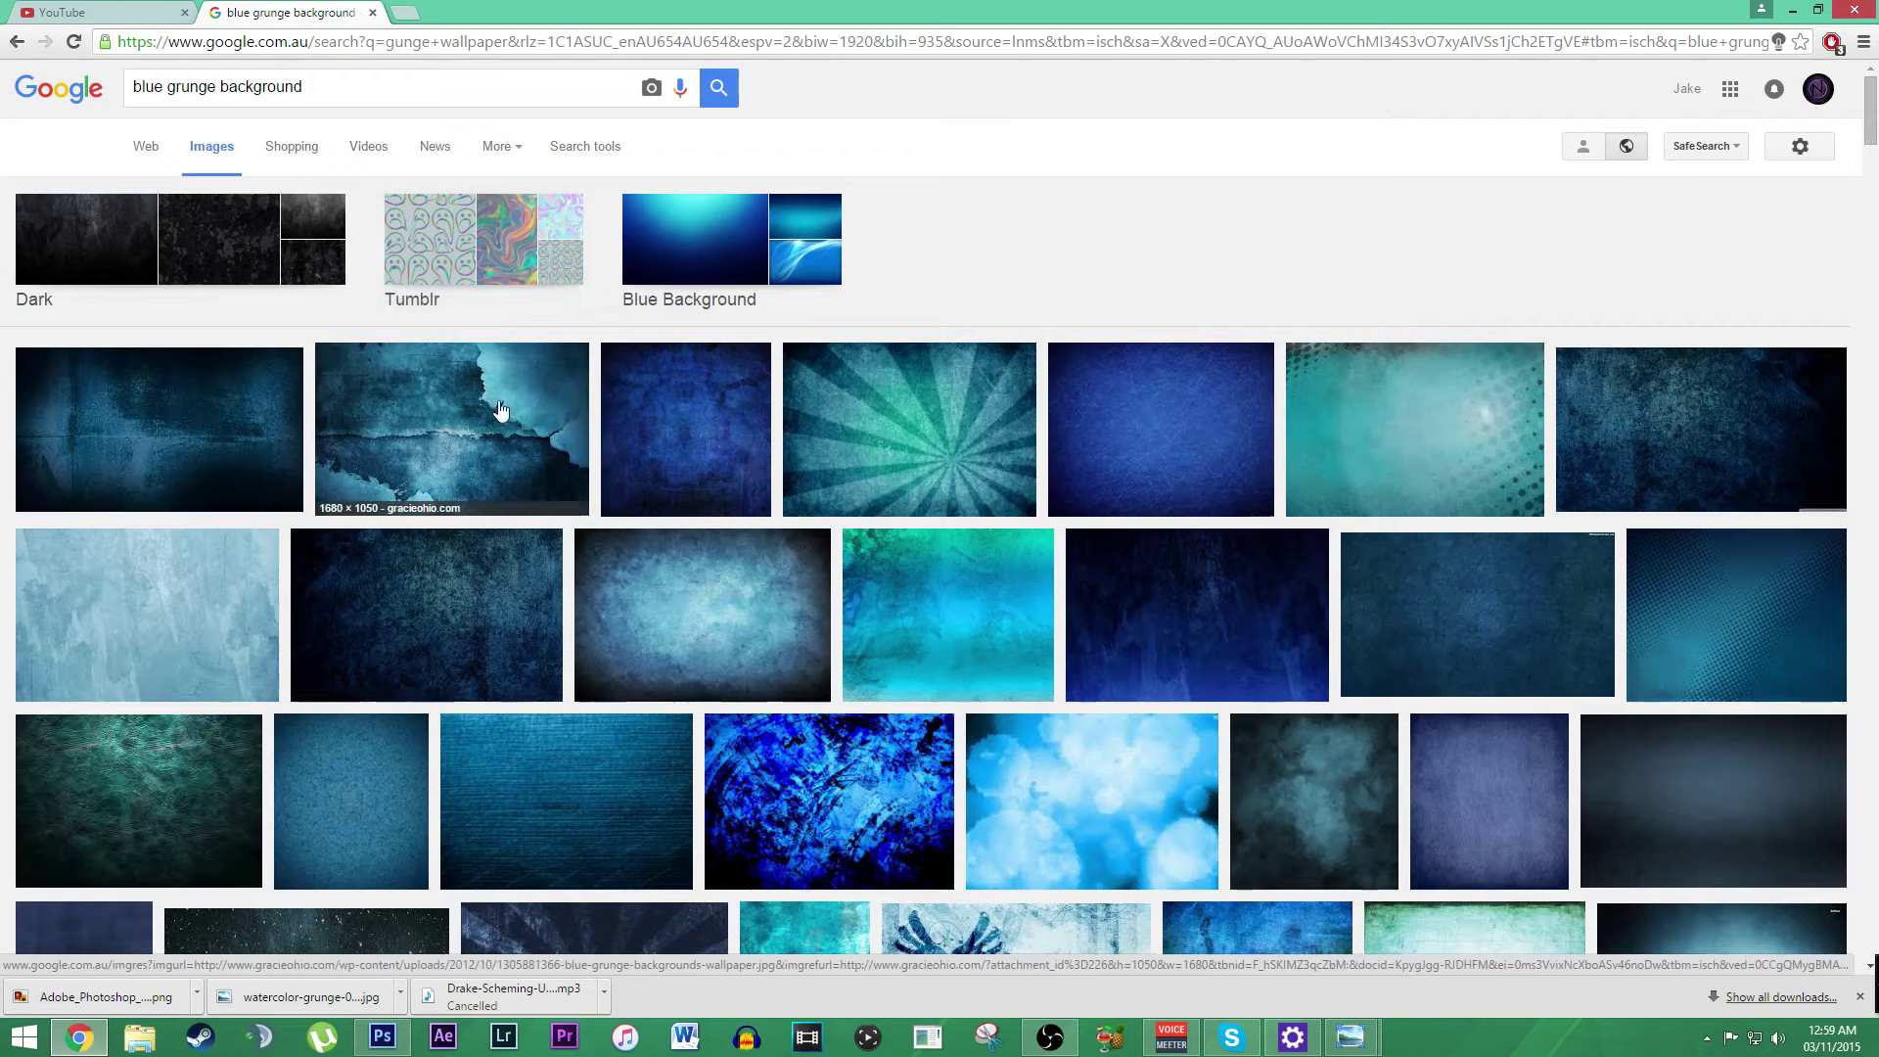
left_click(481, 475)
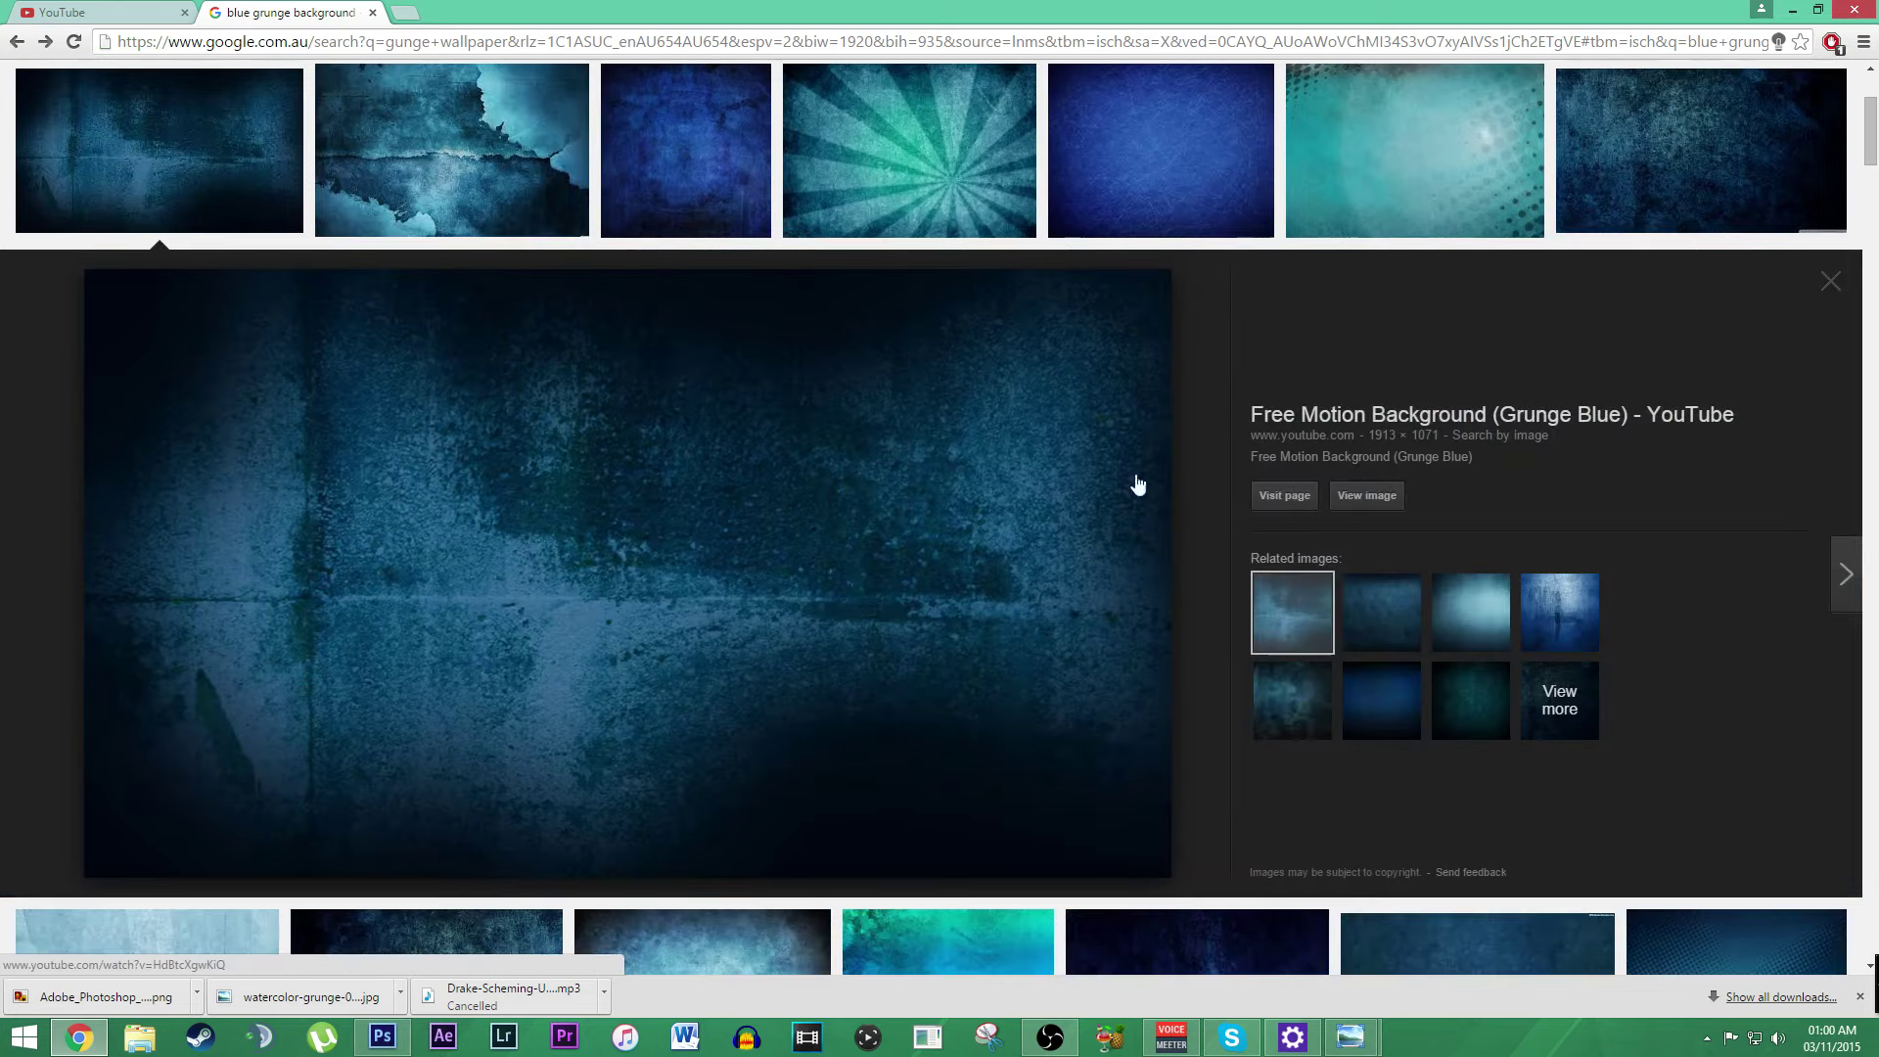
left_click(1382, 503)
right_click(646, 438)
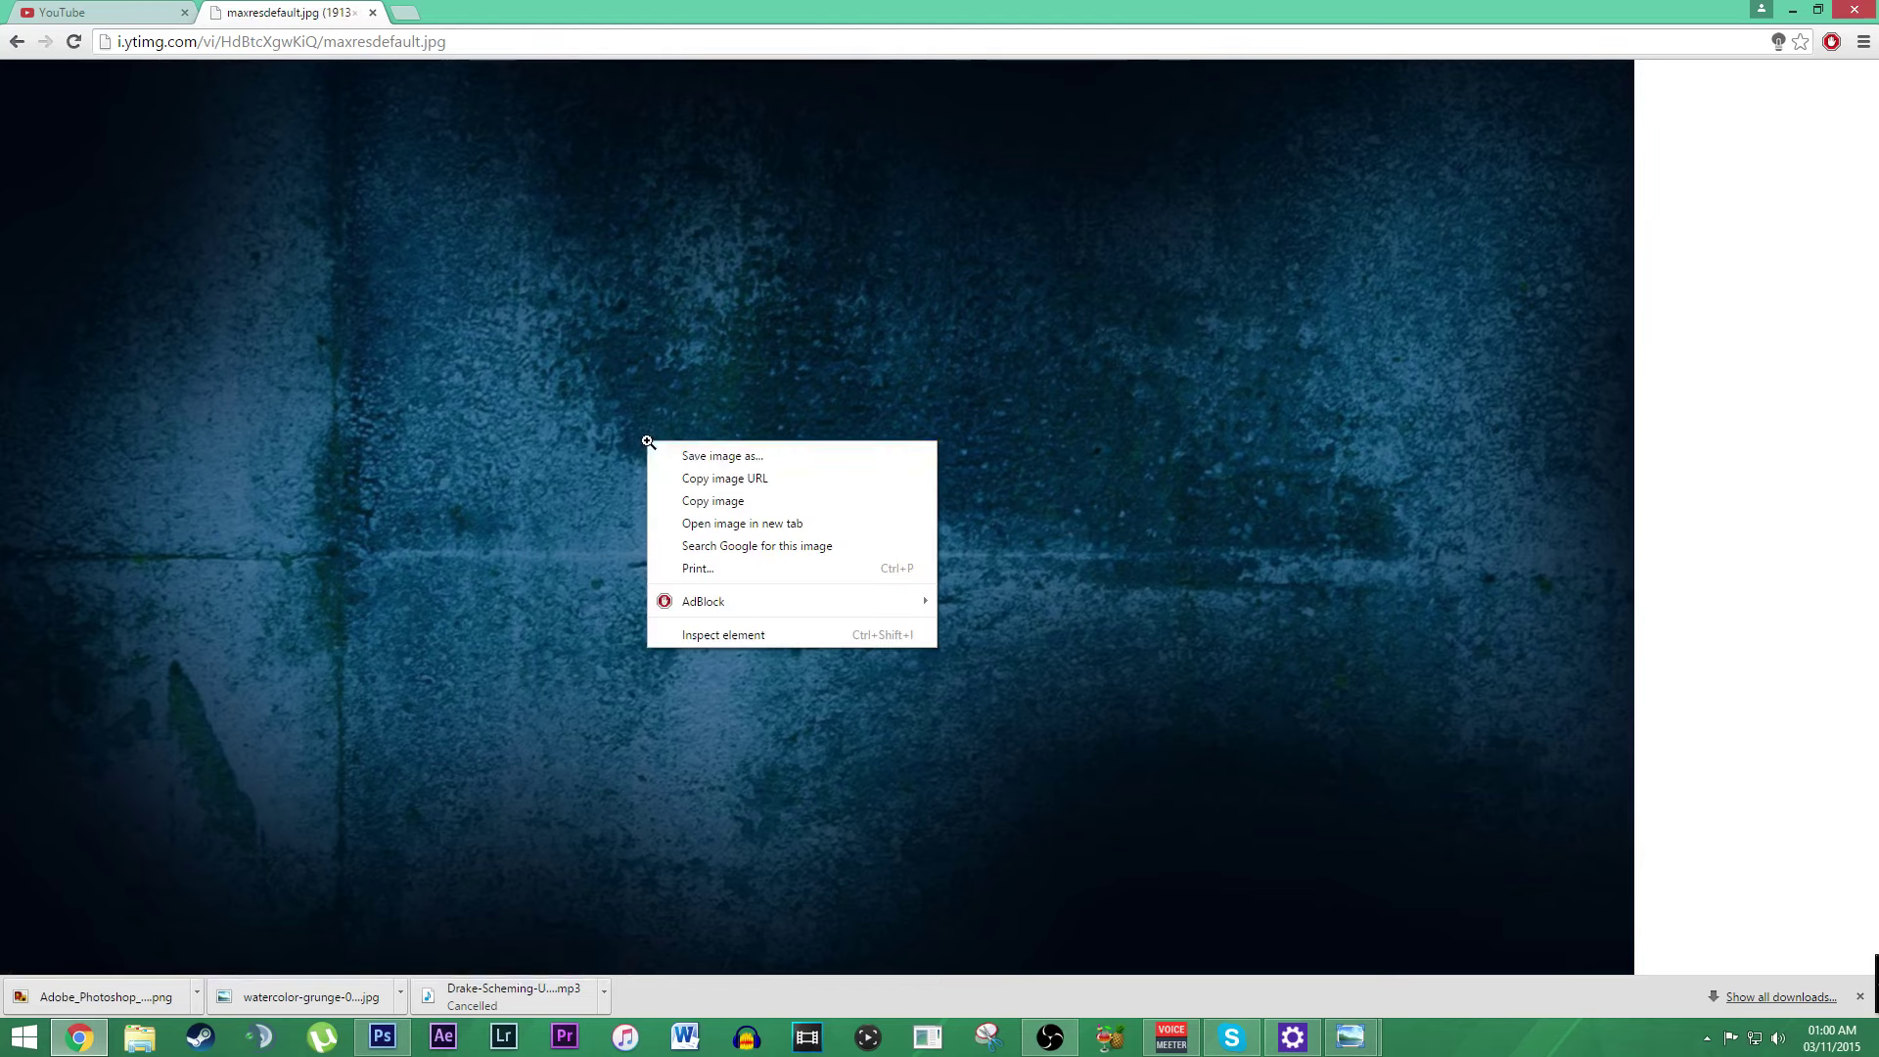
left_click(685, 460)
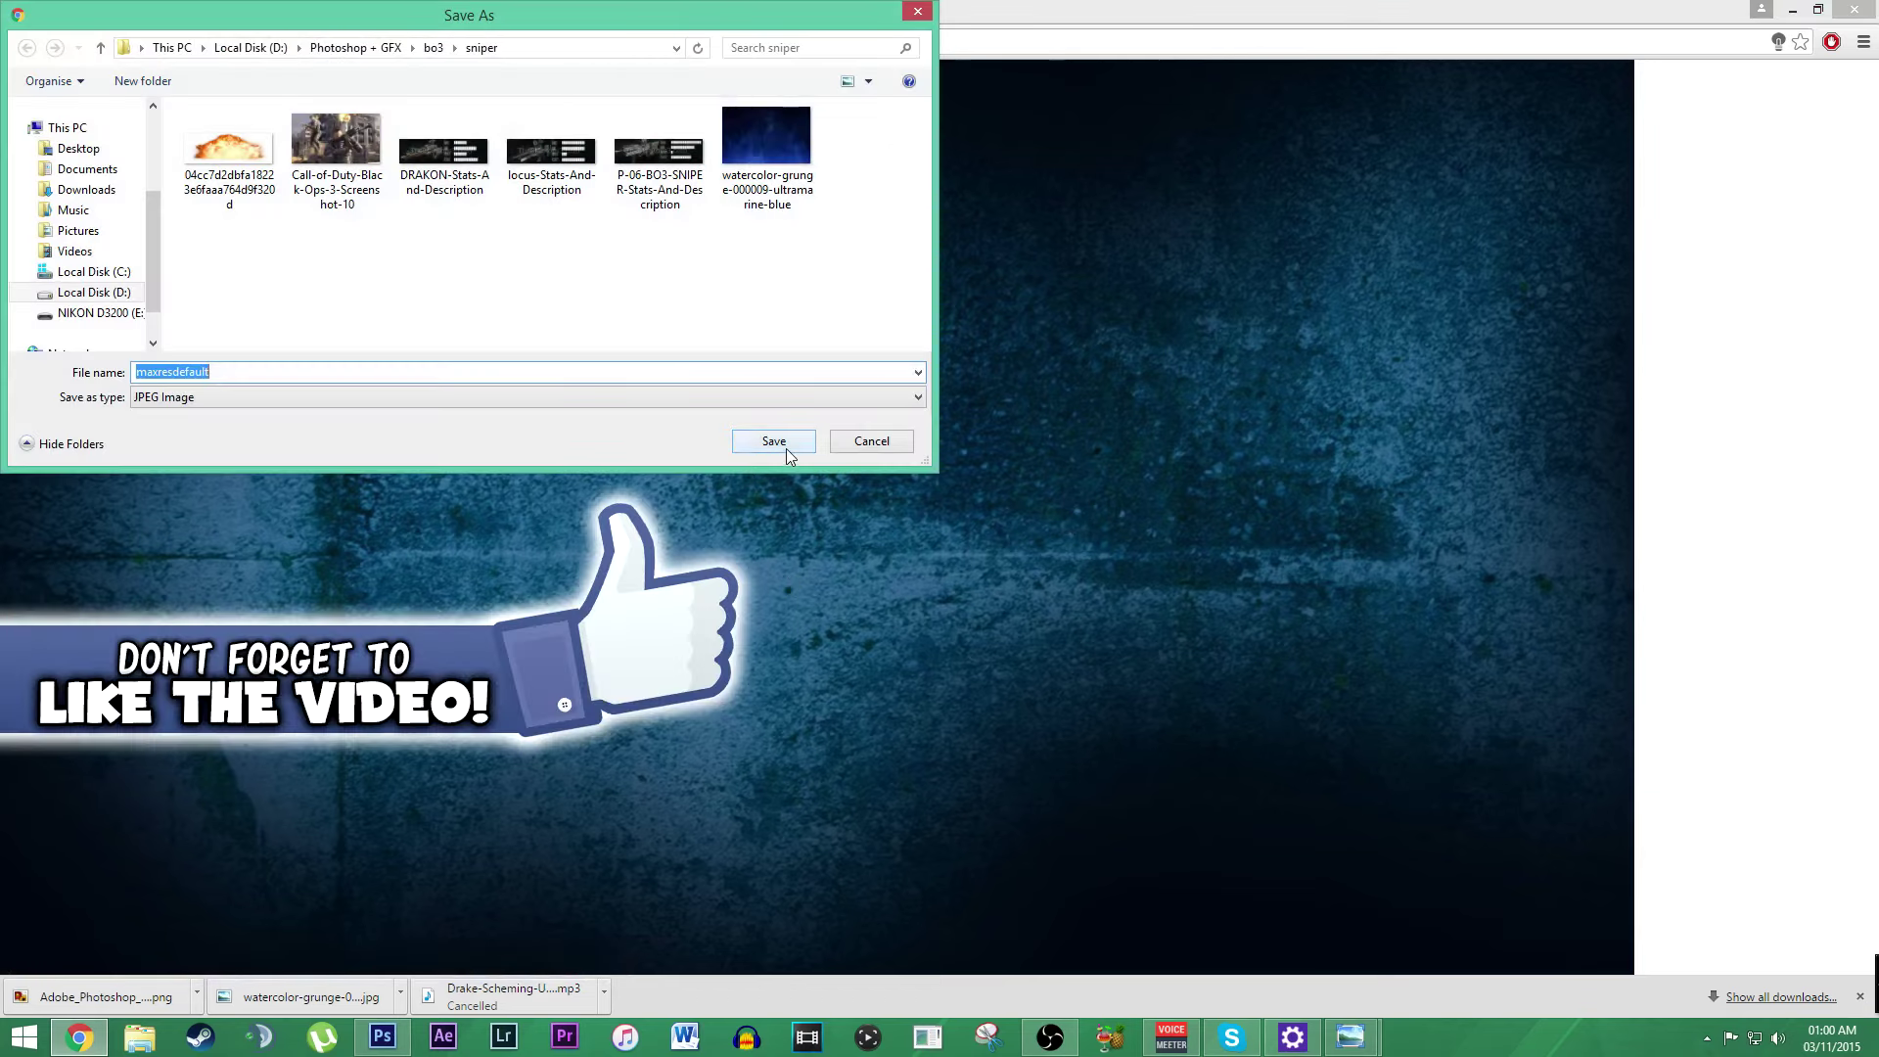
left_click(788, 444)
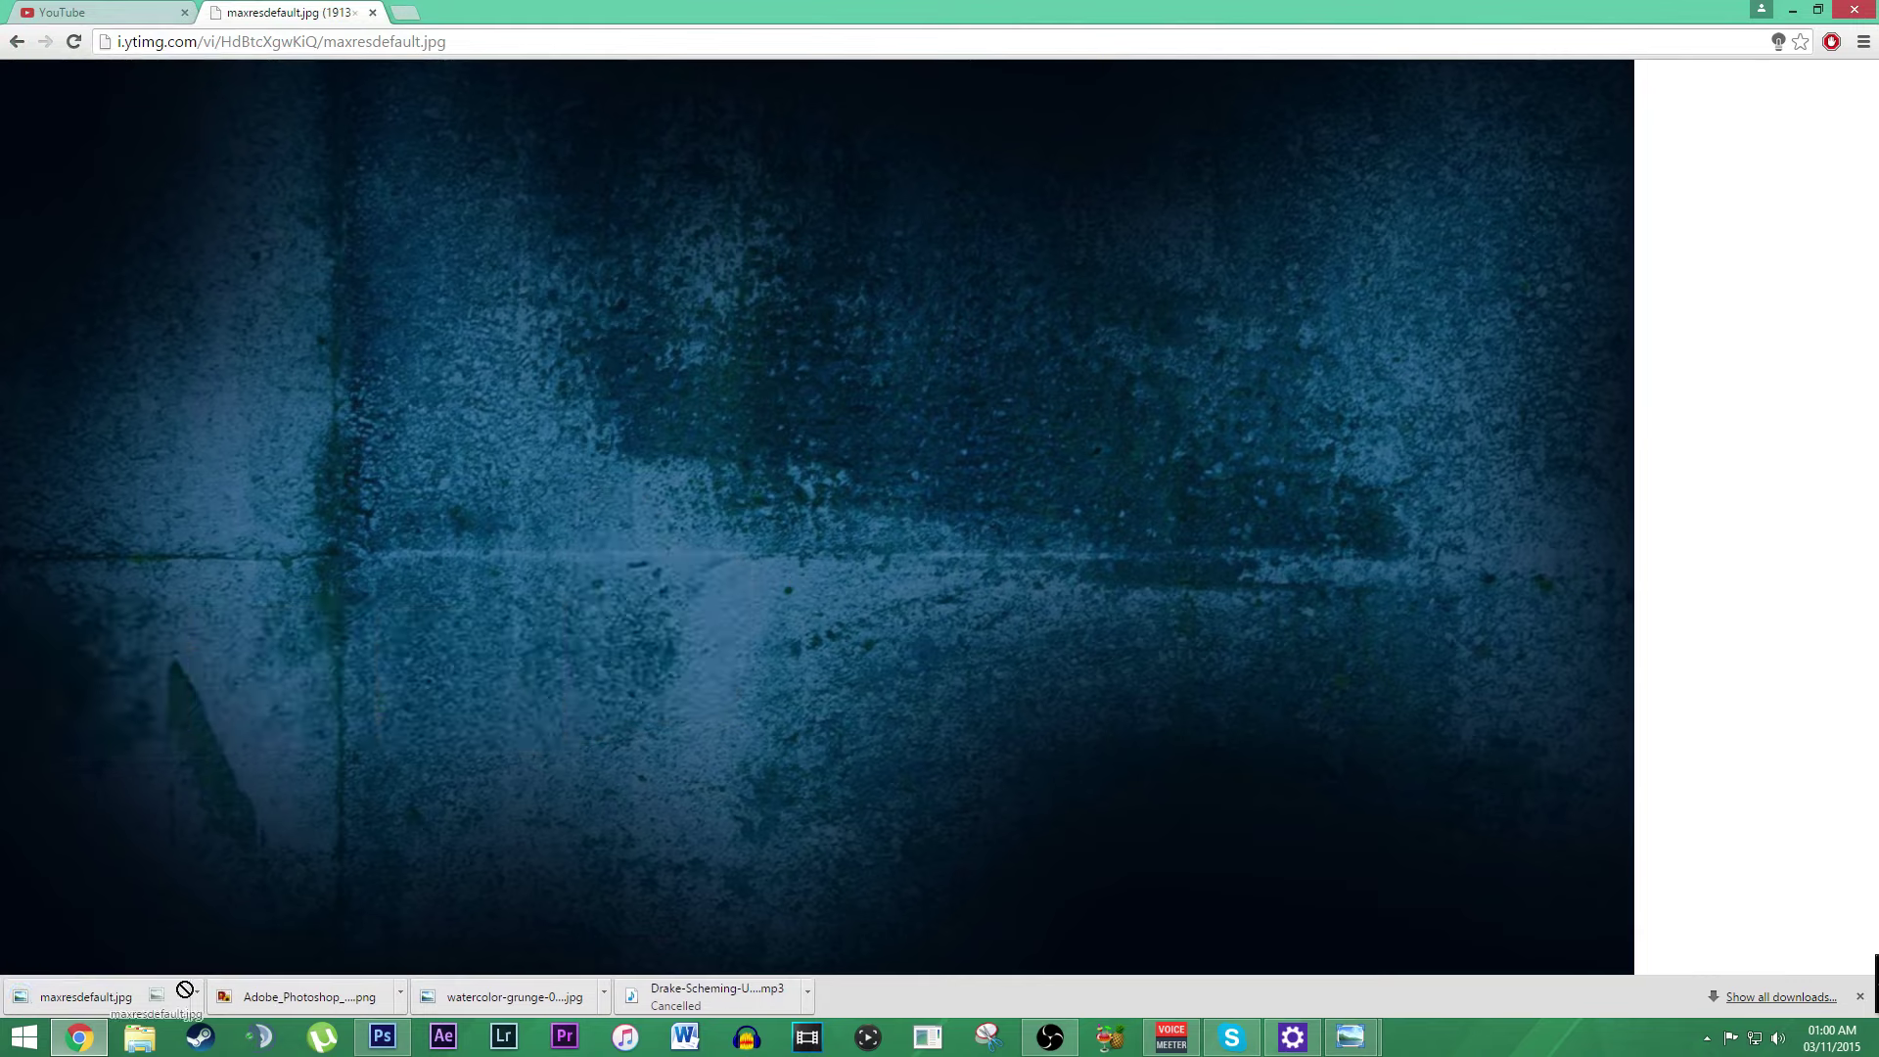
Step: Place the downloaded maxresdefault.jpg in the new Photoshop document and scale it to about 109% so it overfills the canvas
left_click_drag(367, 1050, 583, 760)
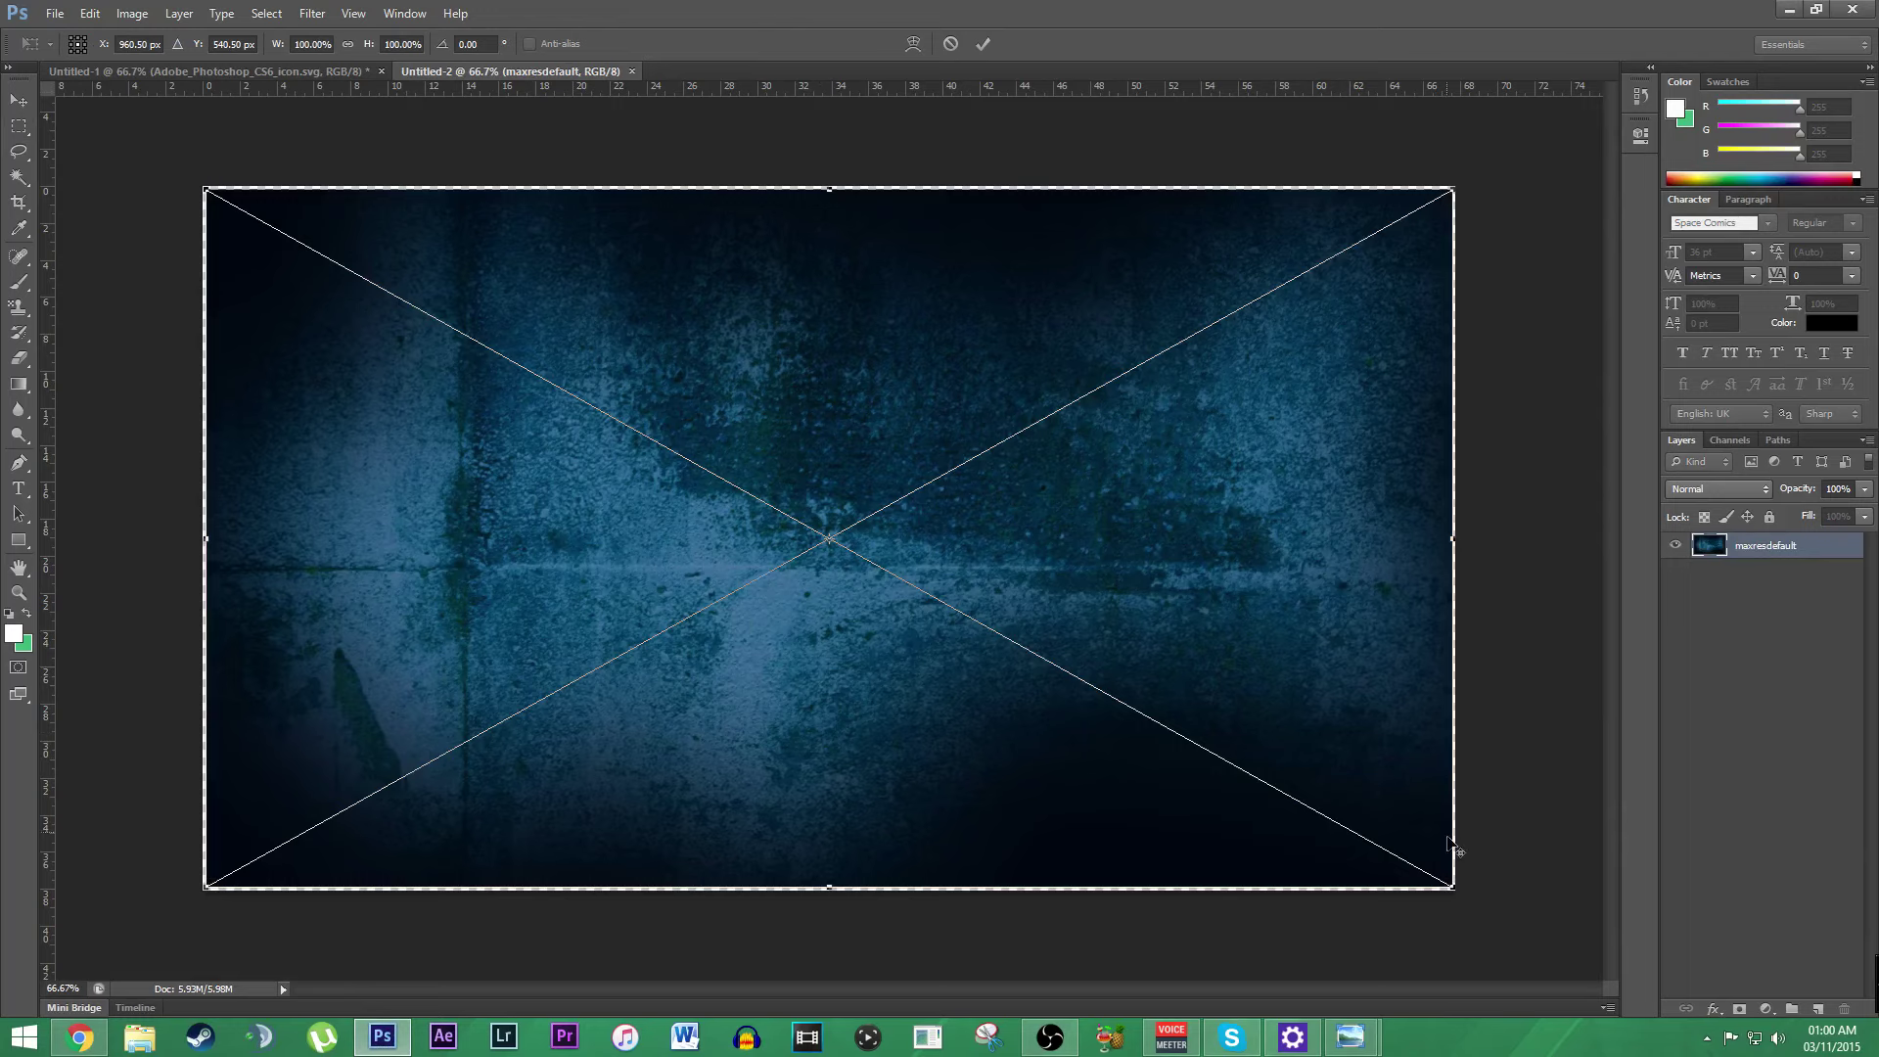
left_click_drag(1454, 888, 1486, 922)
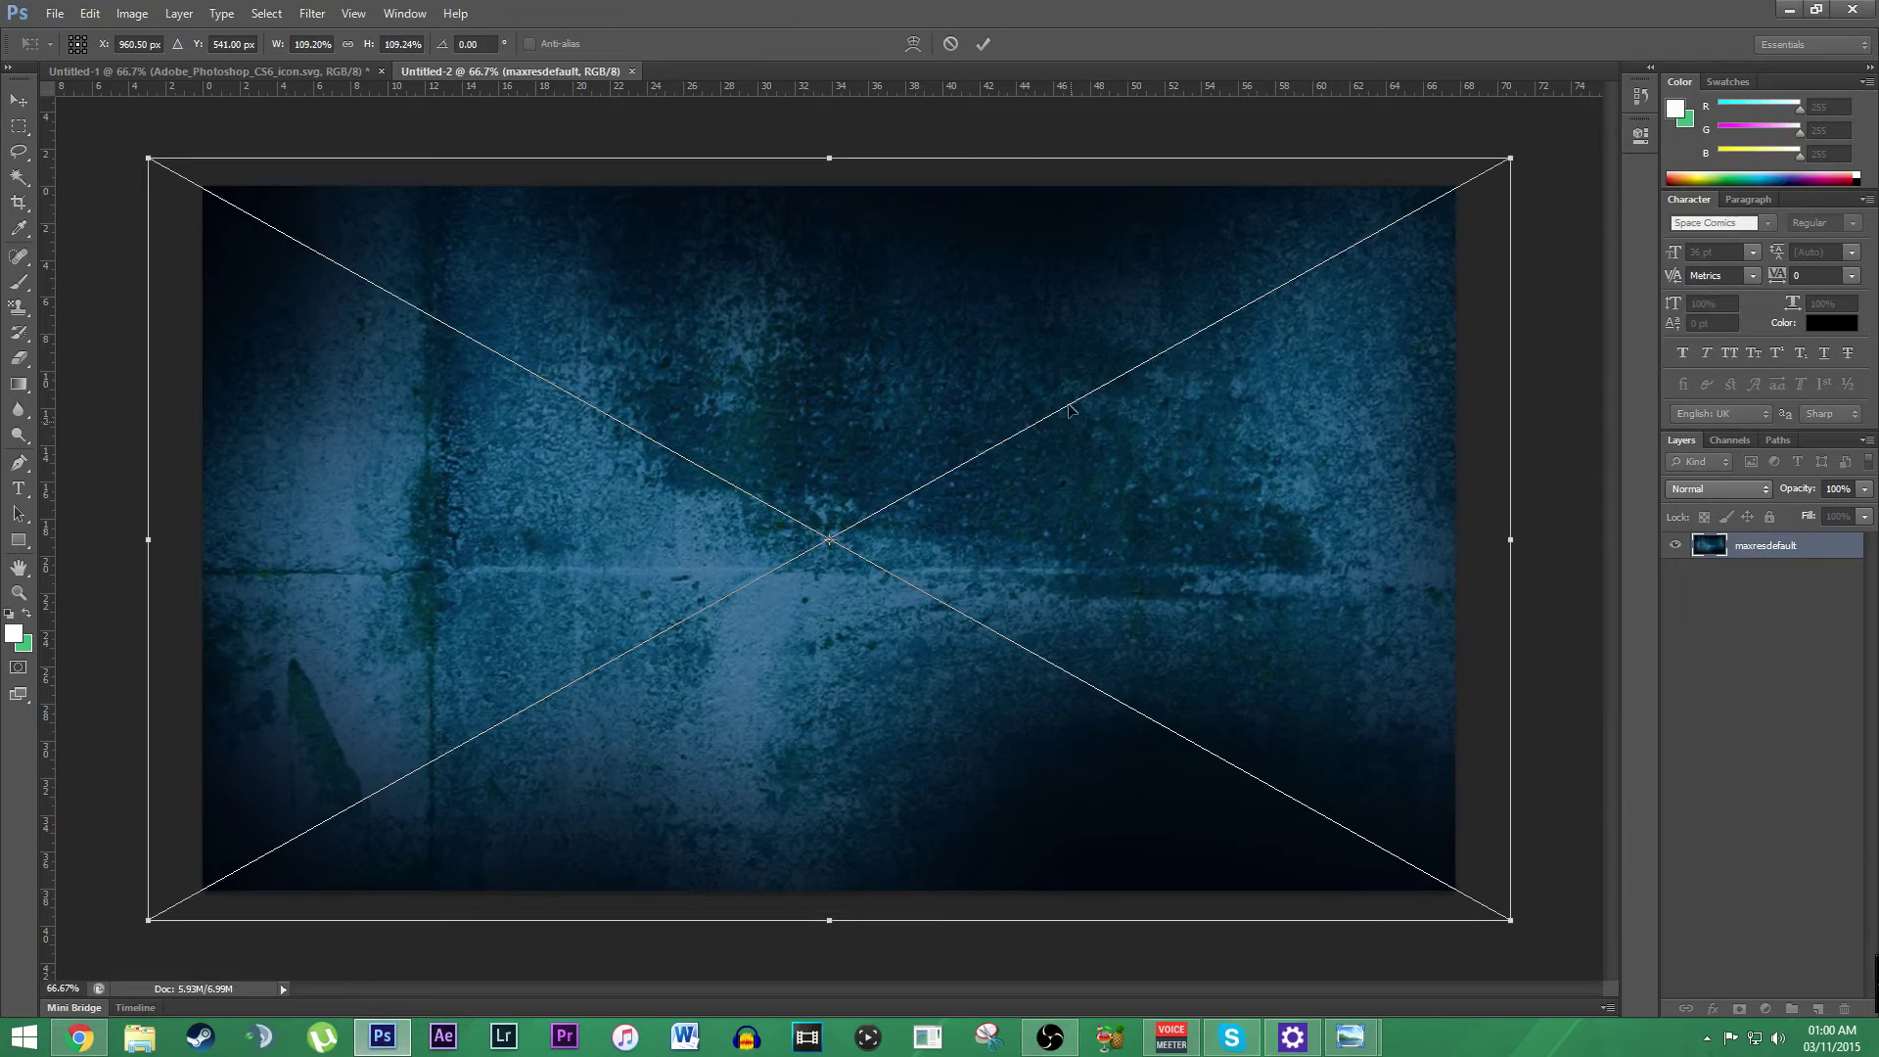
left_click(983, 43)
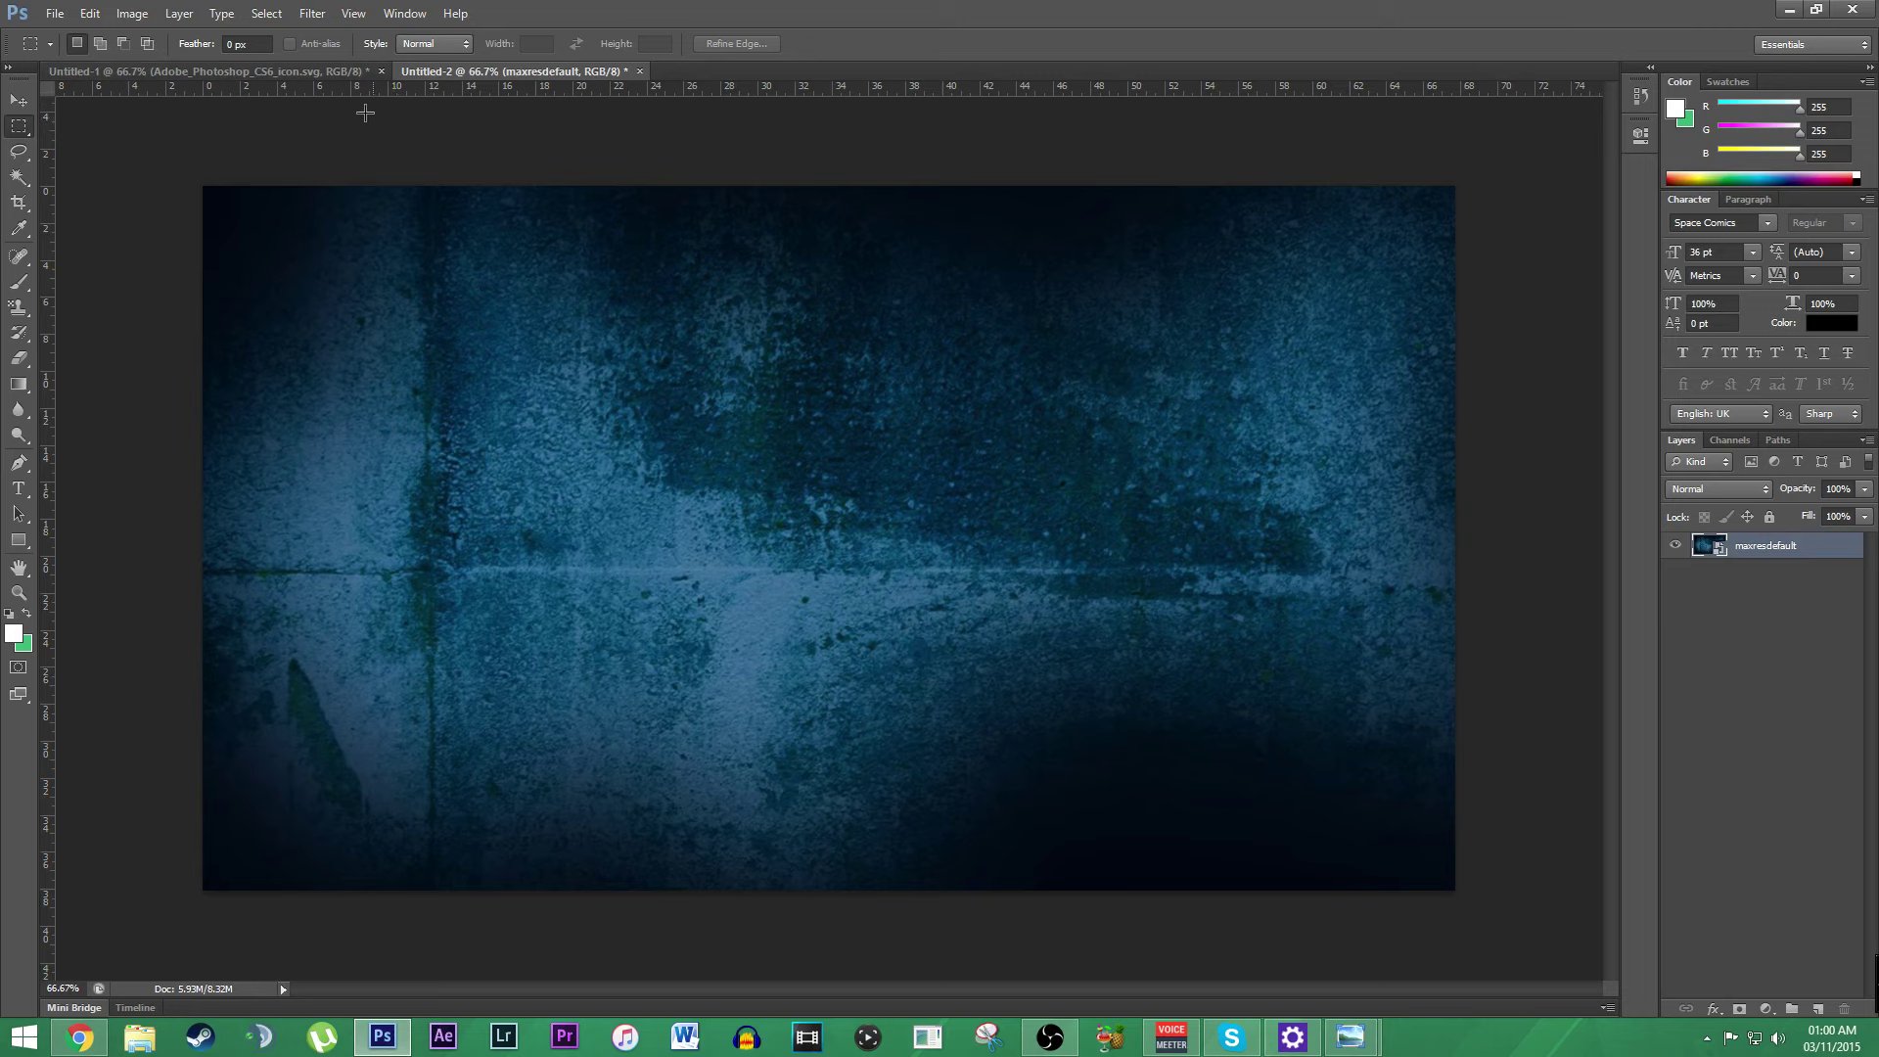
Step: Apply a Gaussian Blur with a 4.9 pixel radius to the grunge background layer
left_click(314, 19)
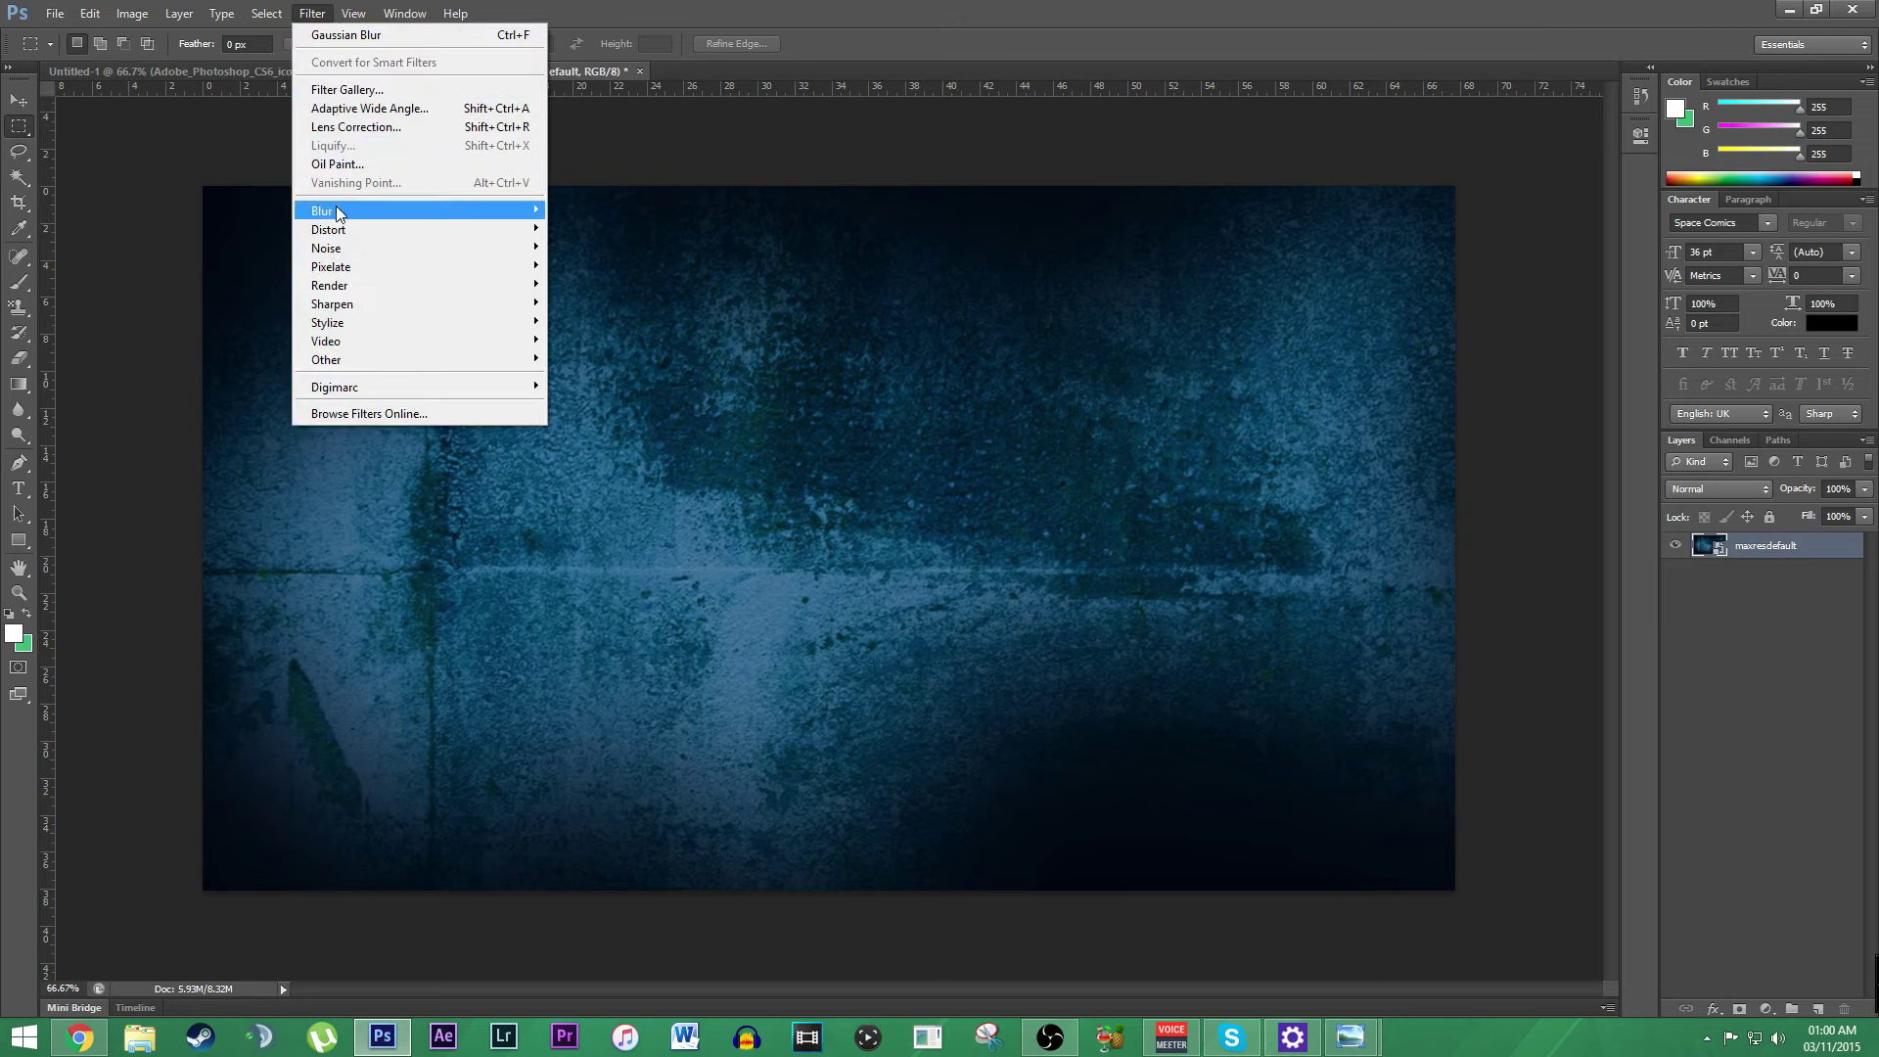
mouse_move(339, 212)
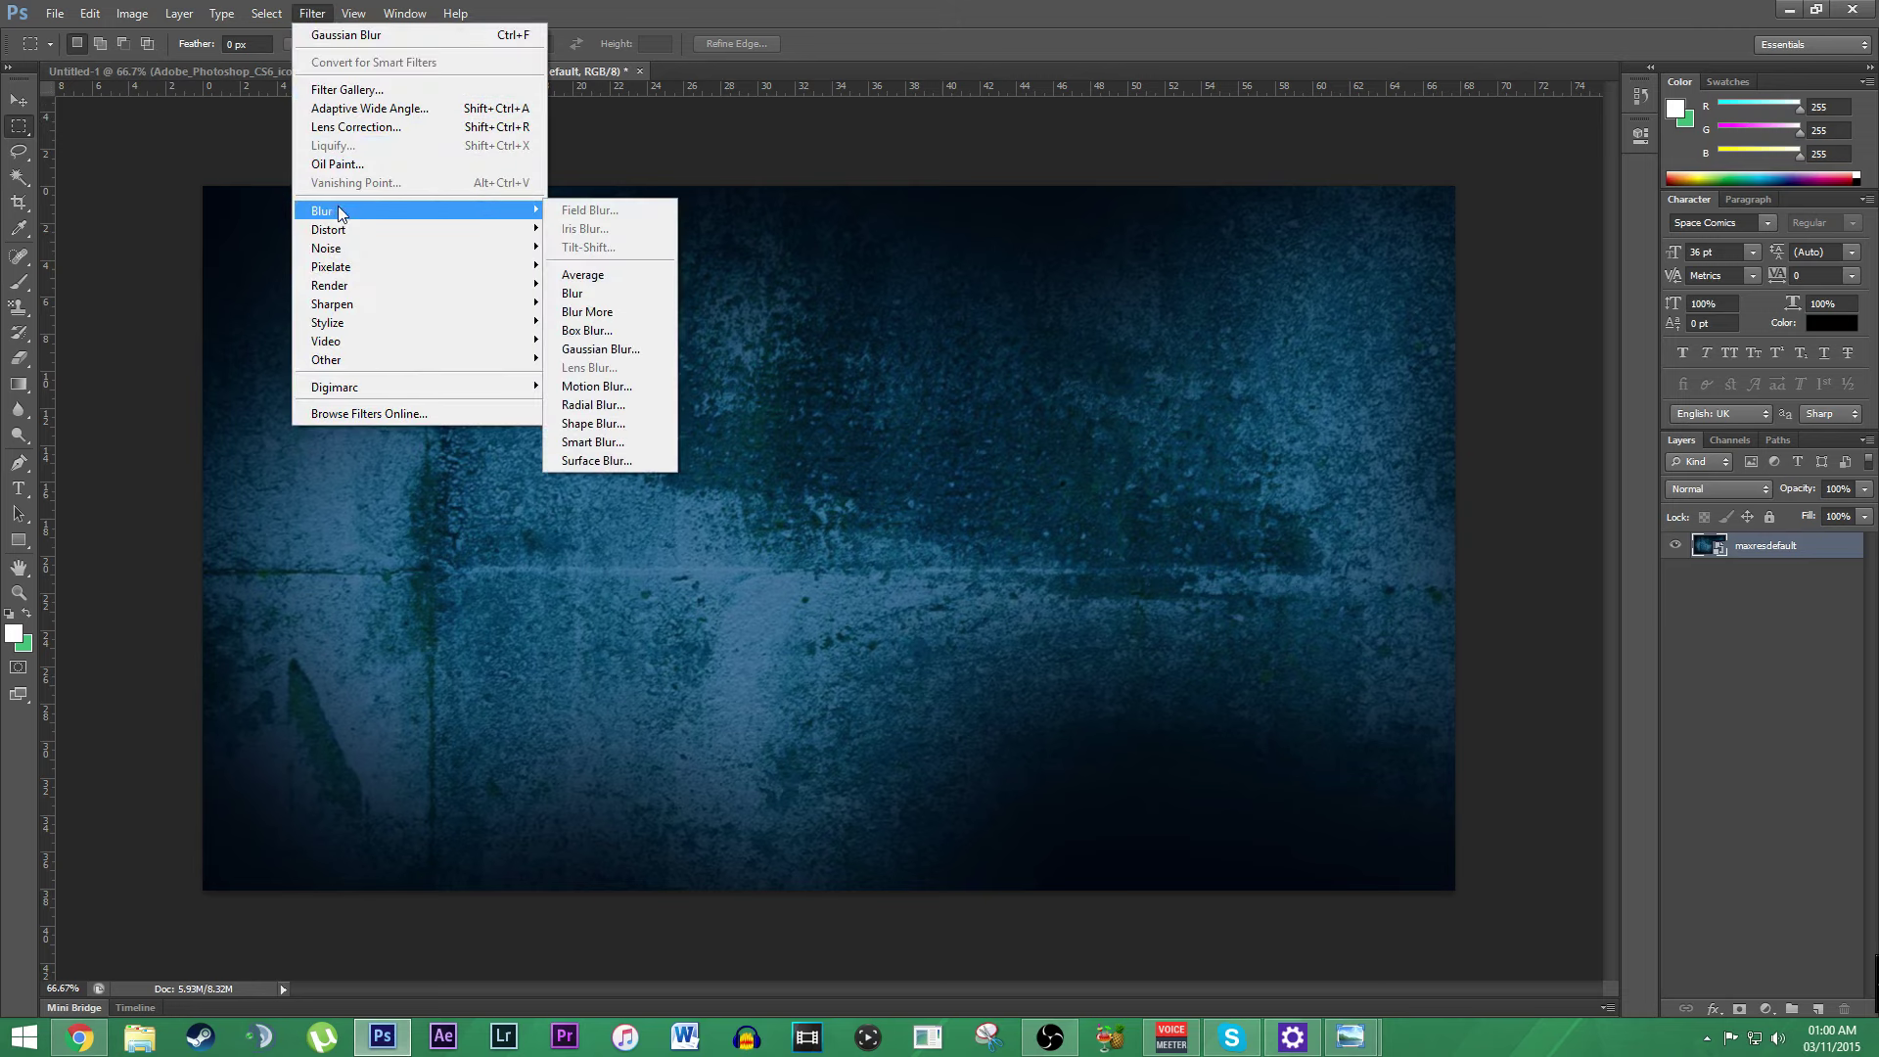
left_click(598, 350)
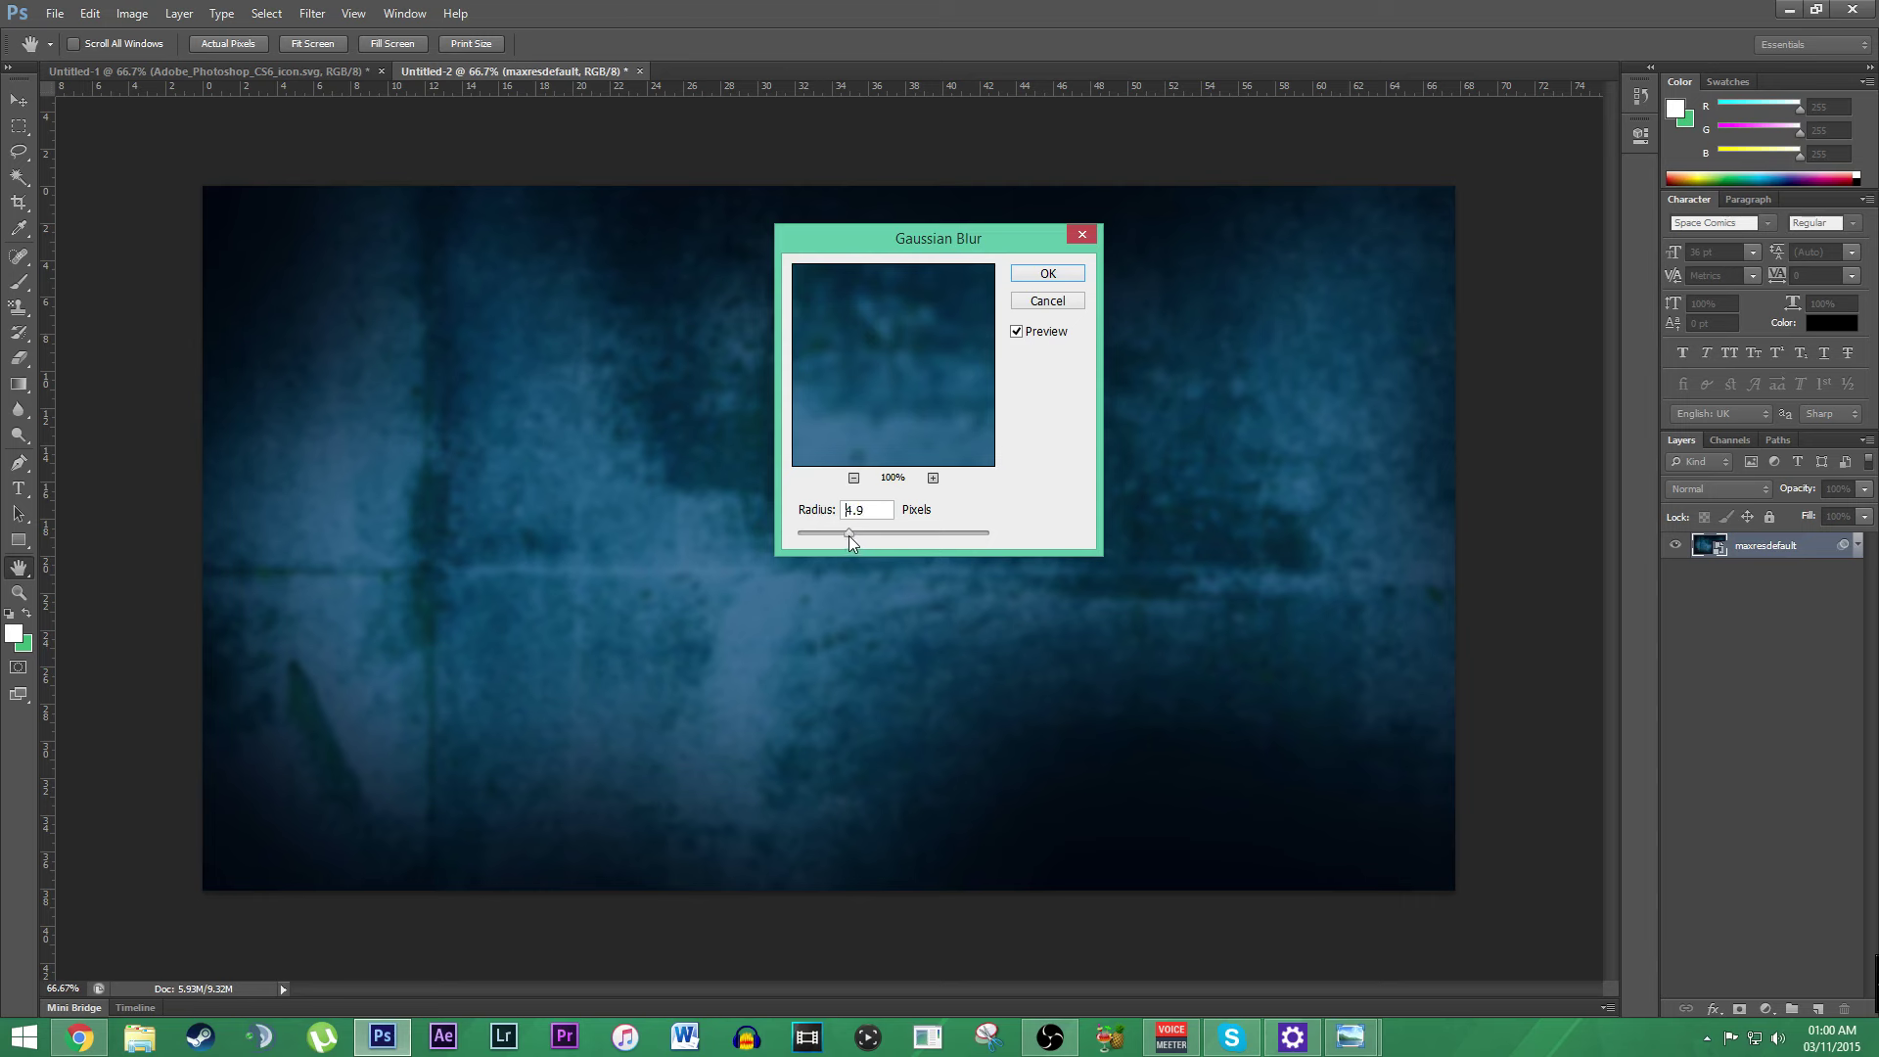
left_click_drag(849, 536, 848, 536)
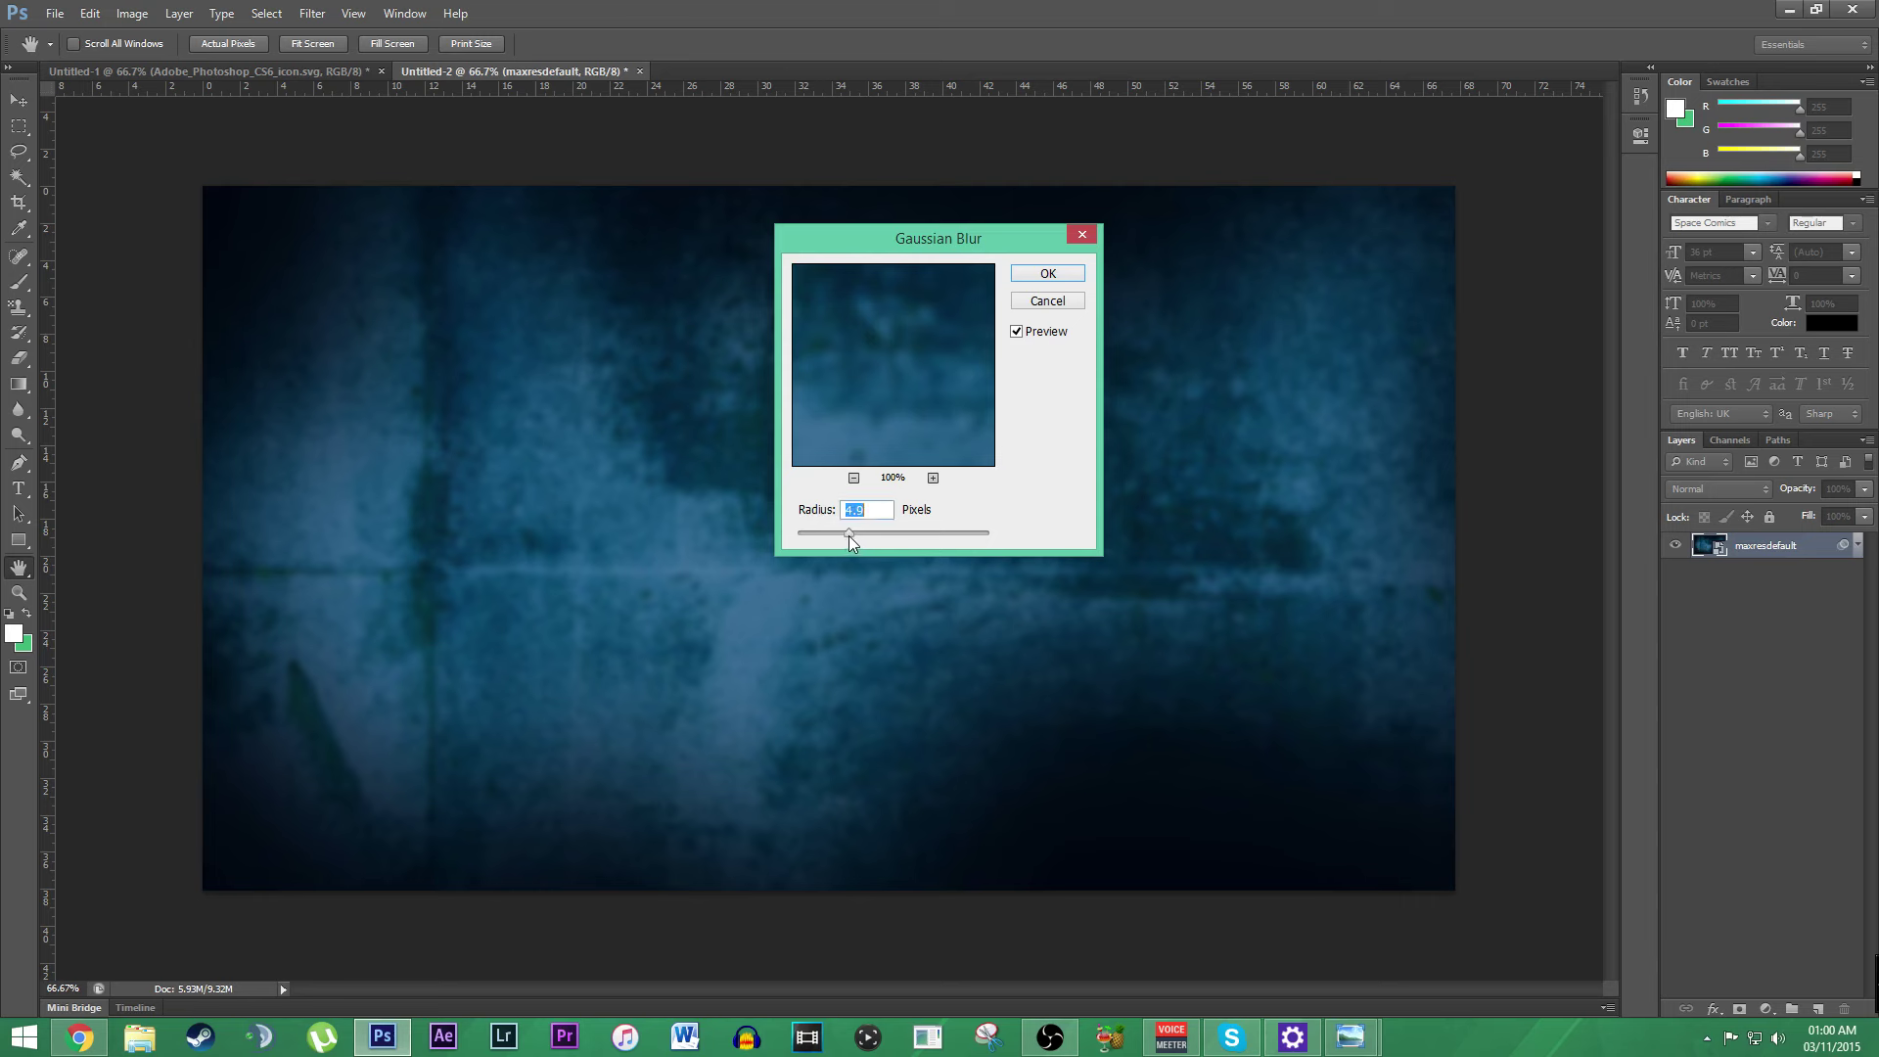
left_click(1037, 277)
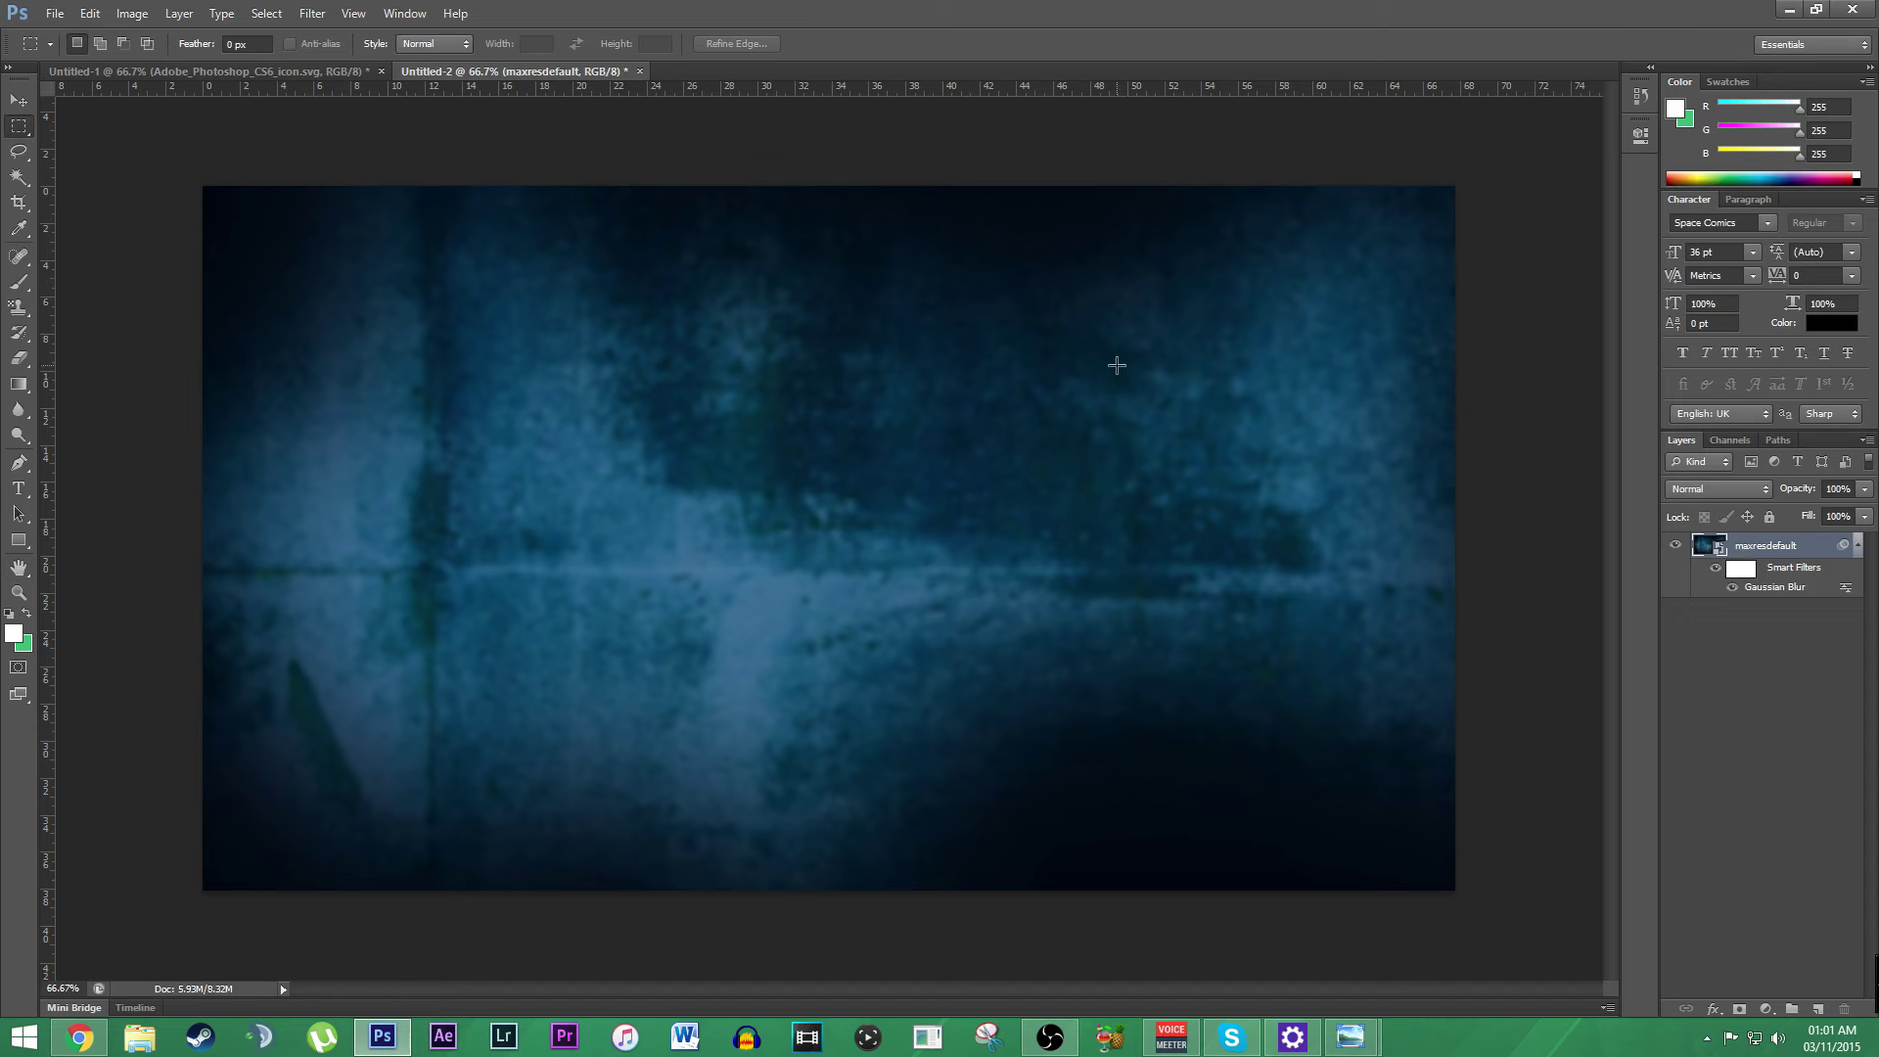
Step: Add the text "THUMBAIL" in black 36 pt Space Comics on the upper part of the canvas
left_click(18, 488)
left_click(661, 313)
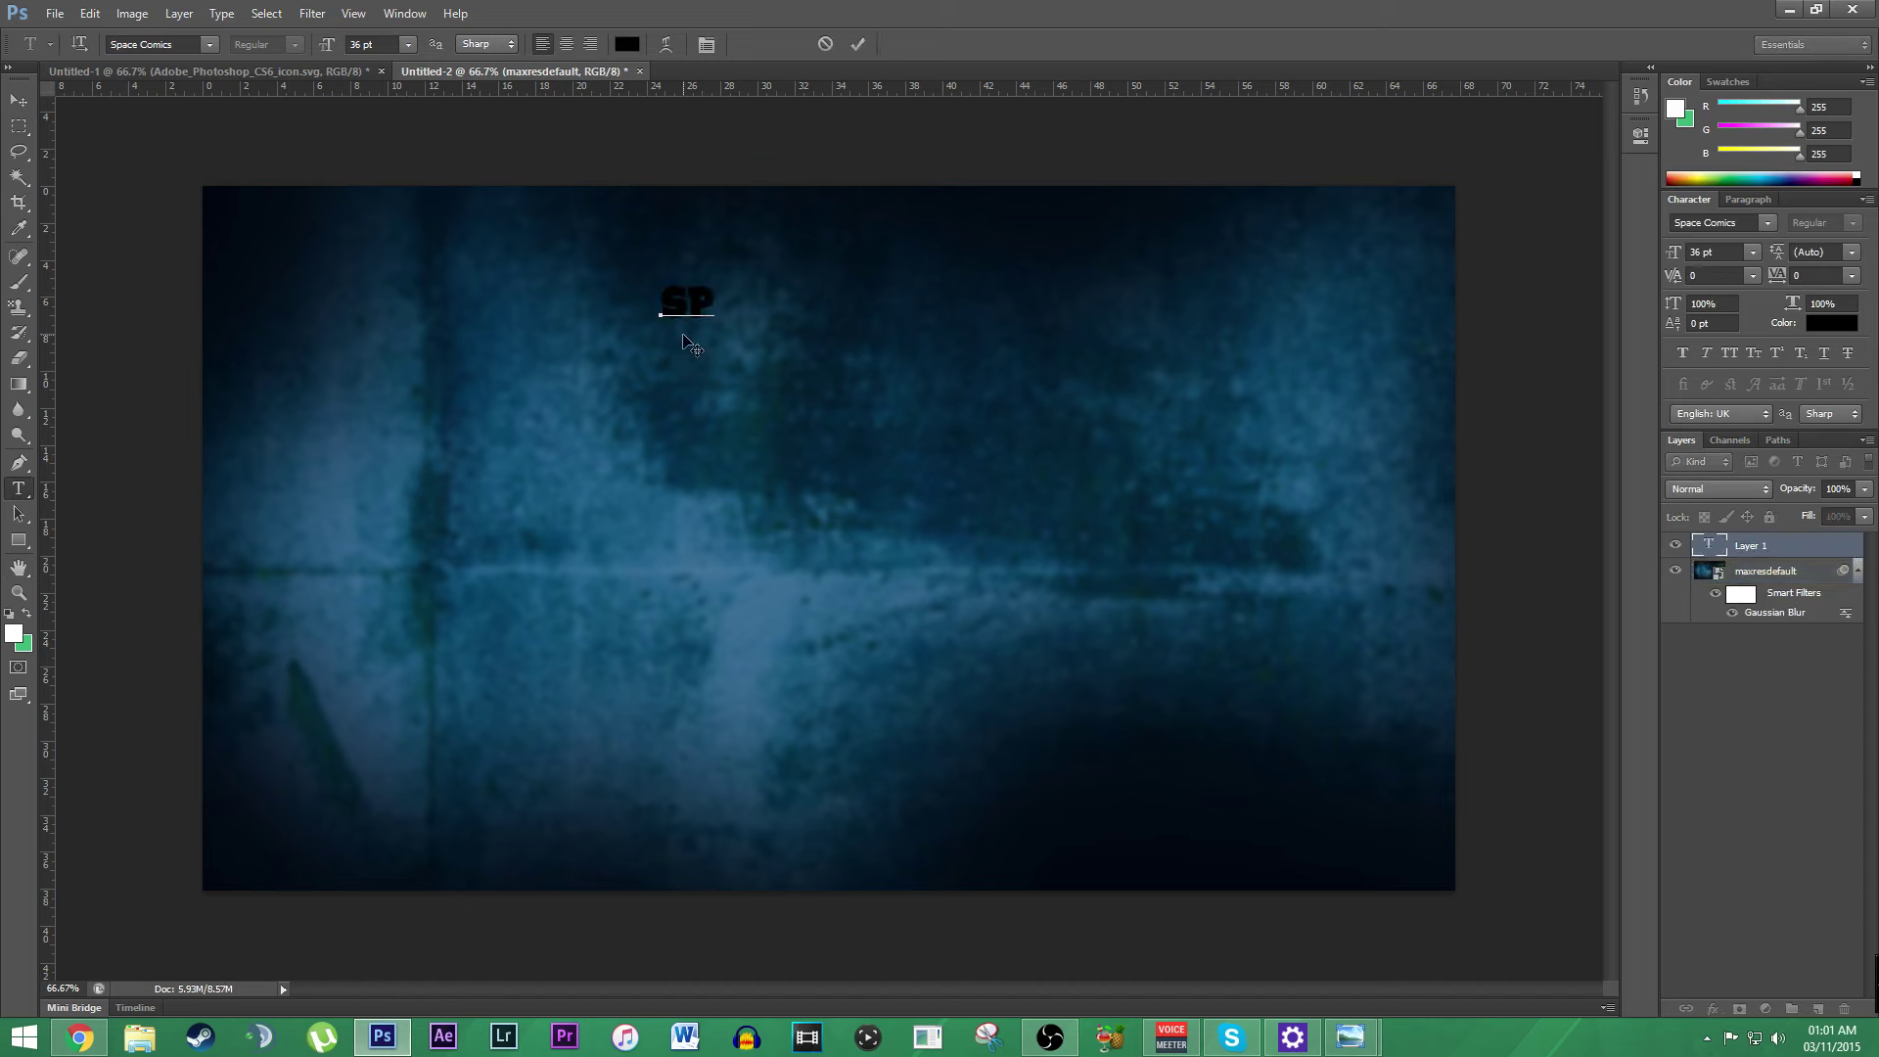
type("THUMBNAIL")
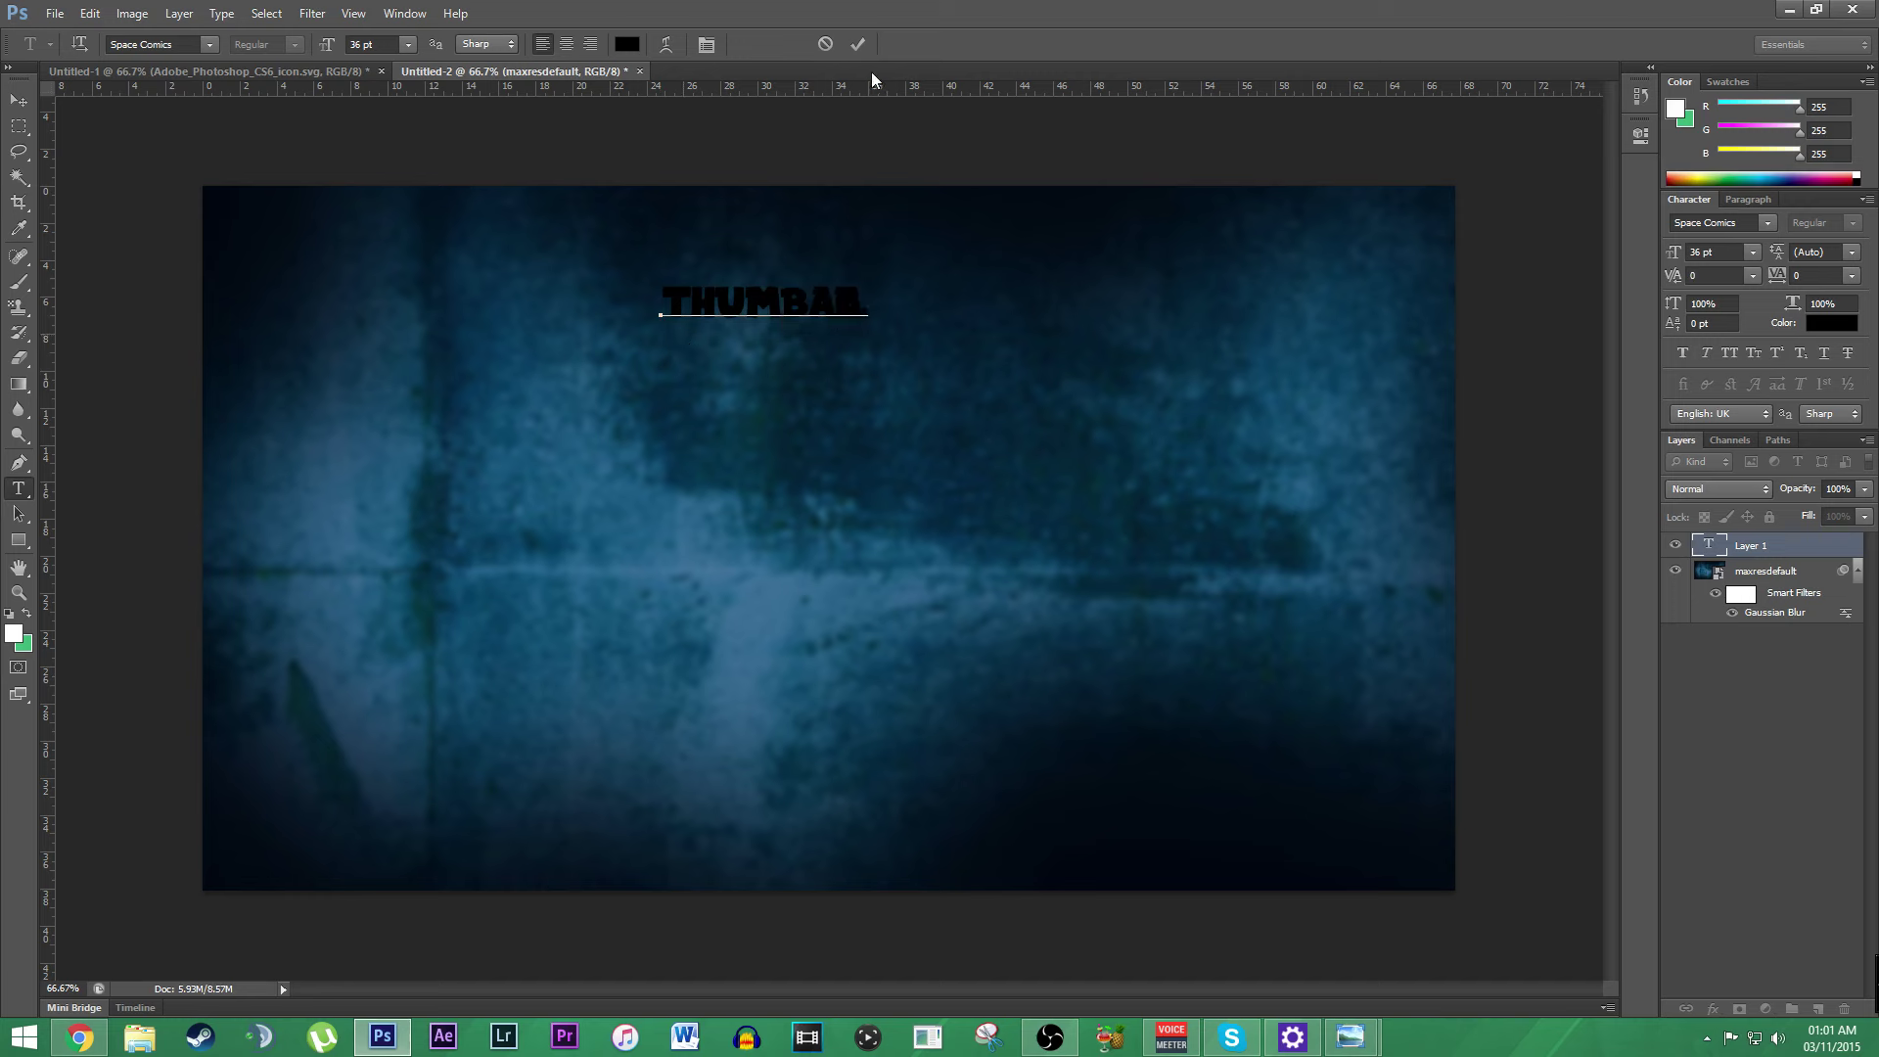
left_click(857, 44)
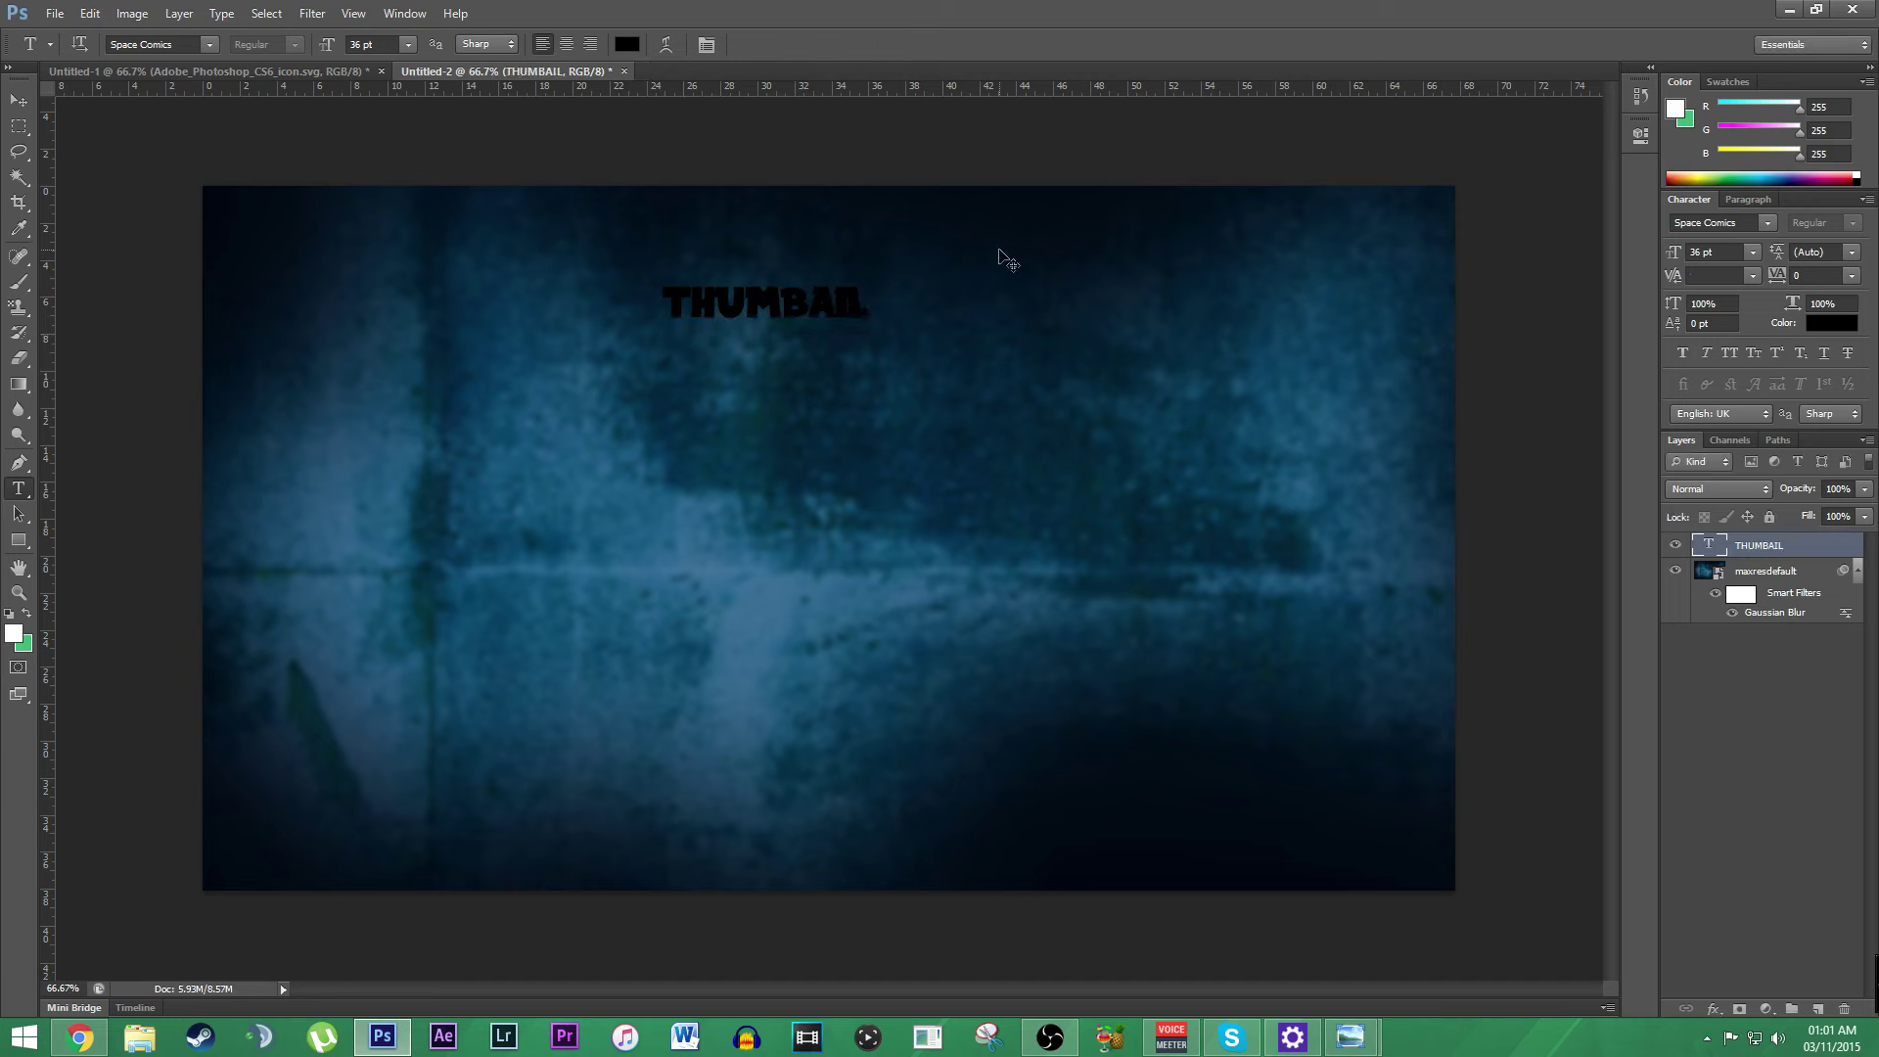
Step: Scale the THUMBAIL text to about 519% and centre it horizontally near the canvas's upper edge
key("ctrl+t")
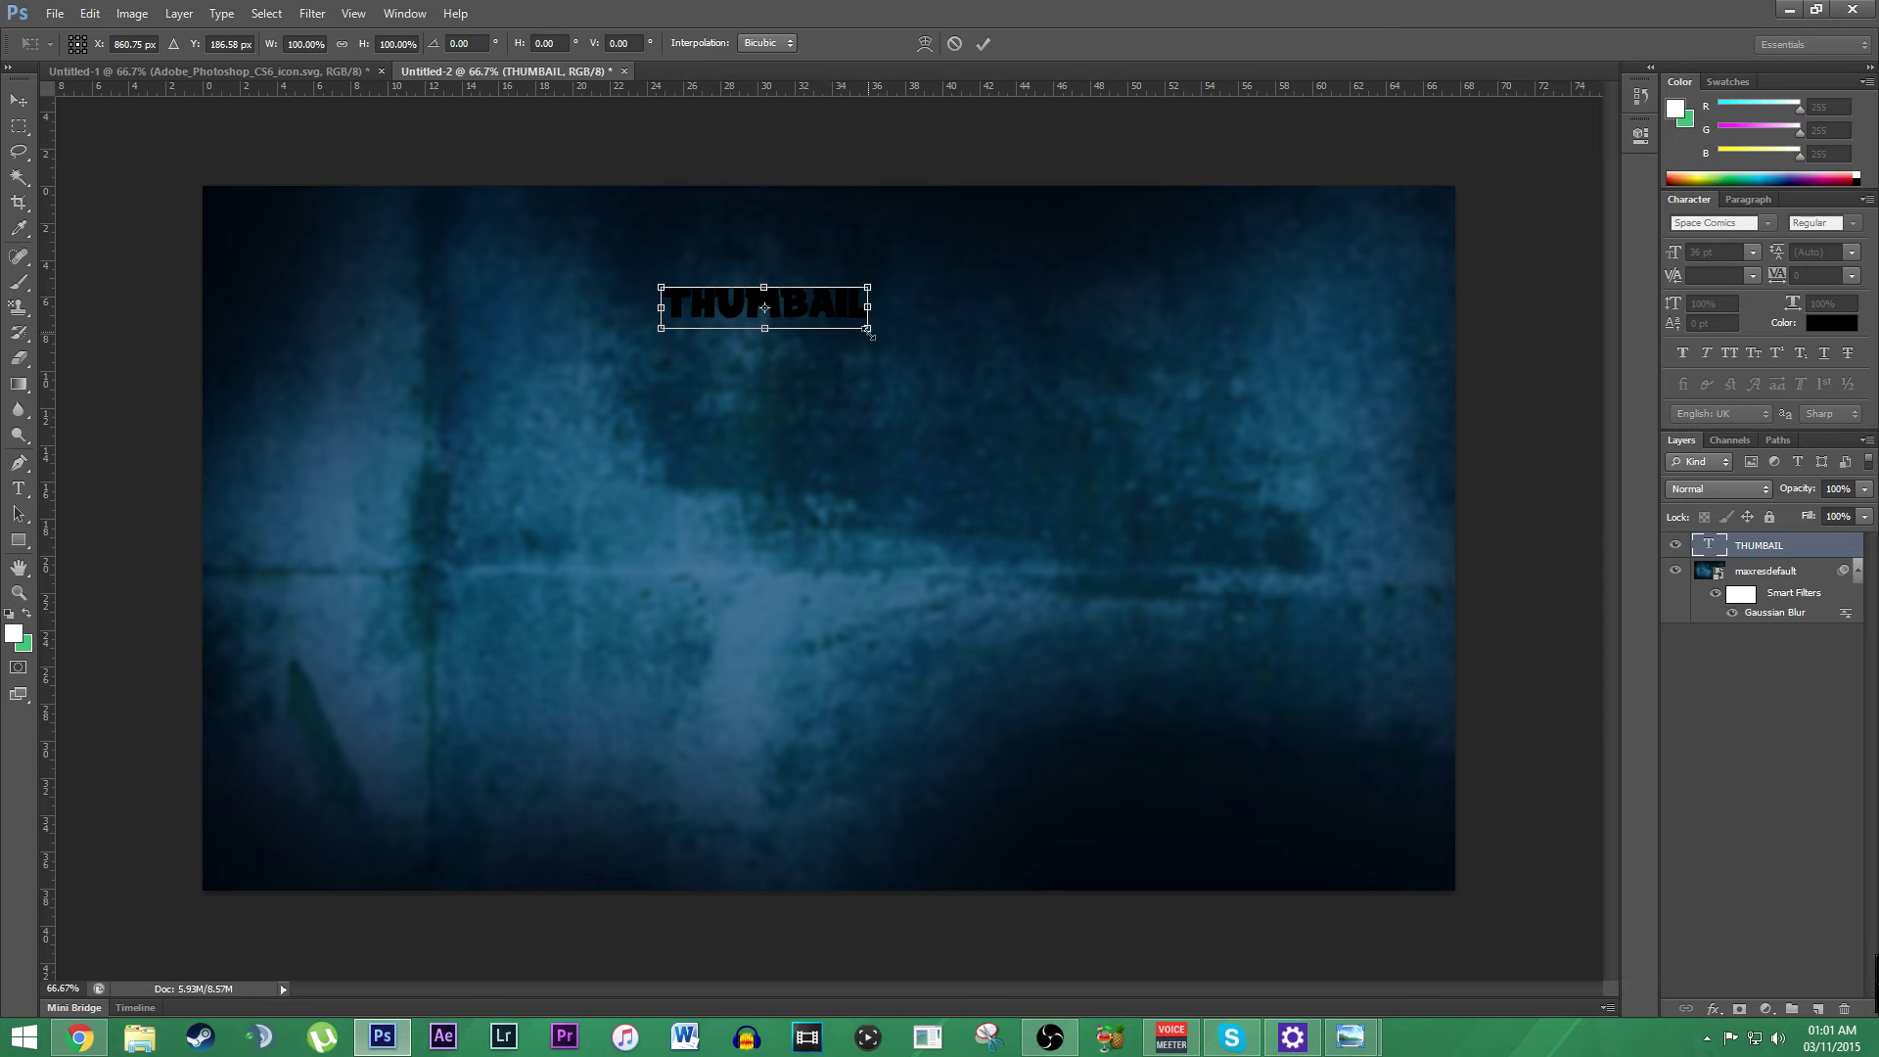
left_click_drag(869, 333, 1260, 627)
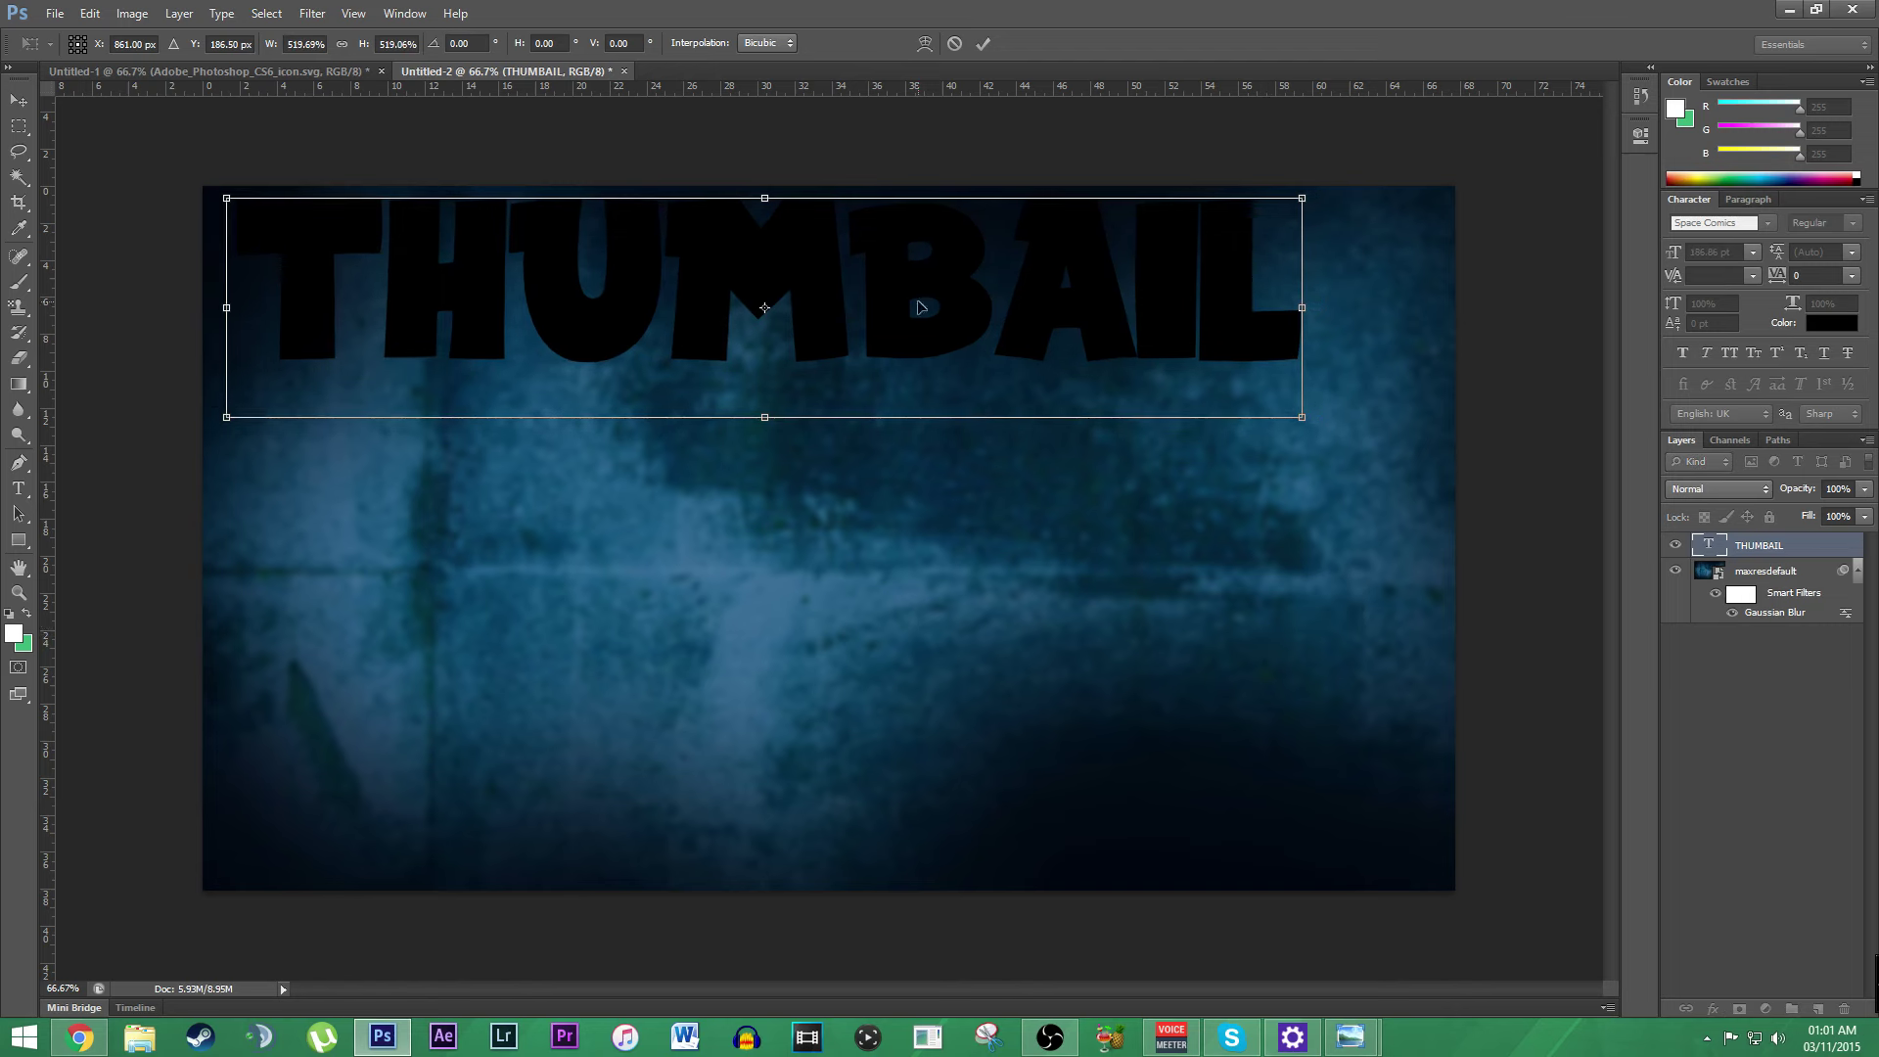
left_click_drag(918, 307, 980, 317)
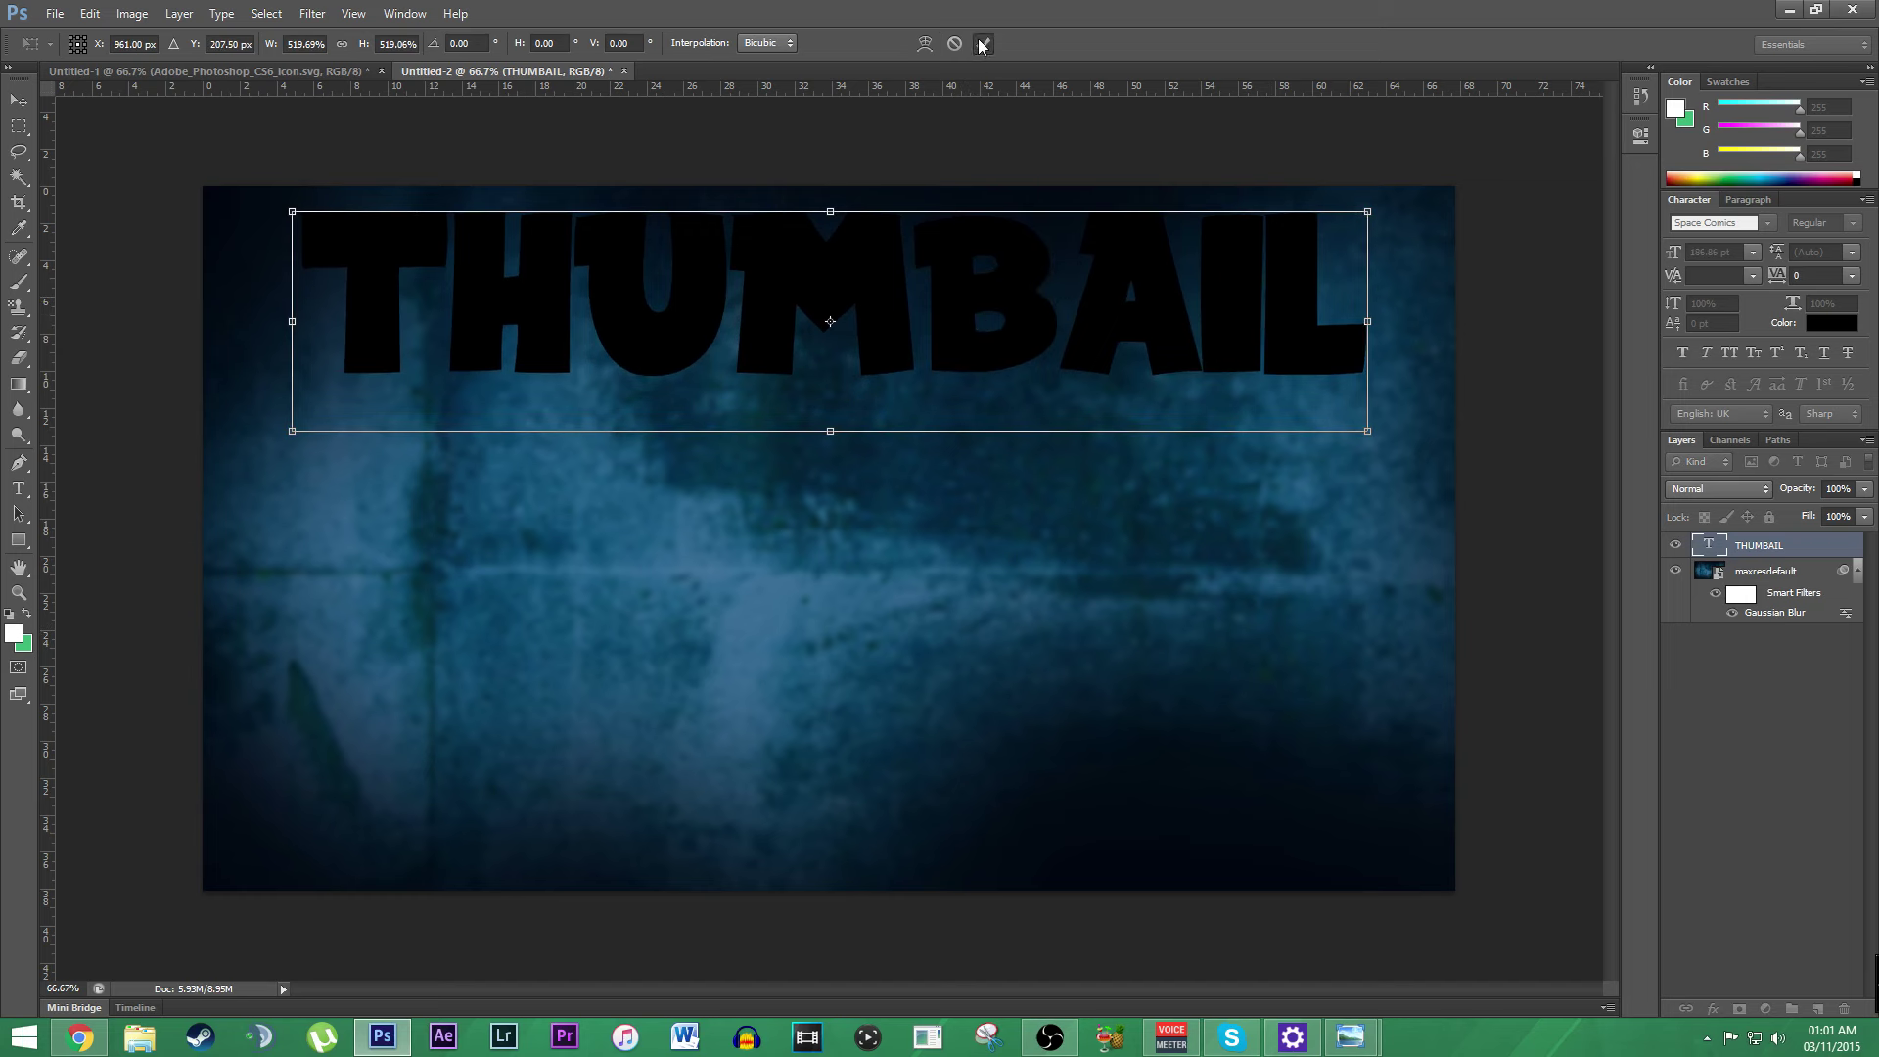
left_click(981, 44)
Step: Add a second text layer reading "TUTORIAL" in 36 pt Space Comics below the THUMBAIL text
key("t")
left_click(725, 466)
type("T")
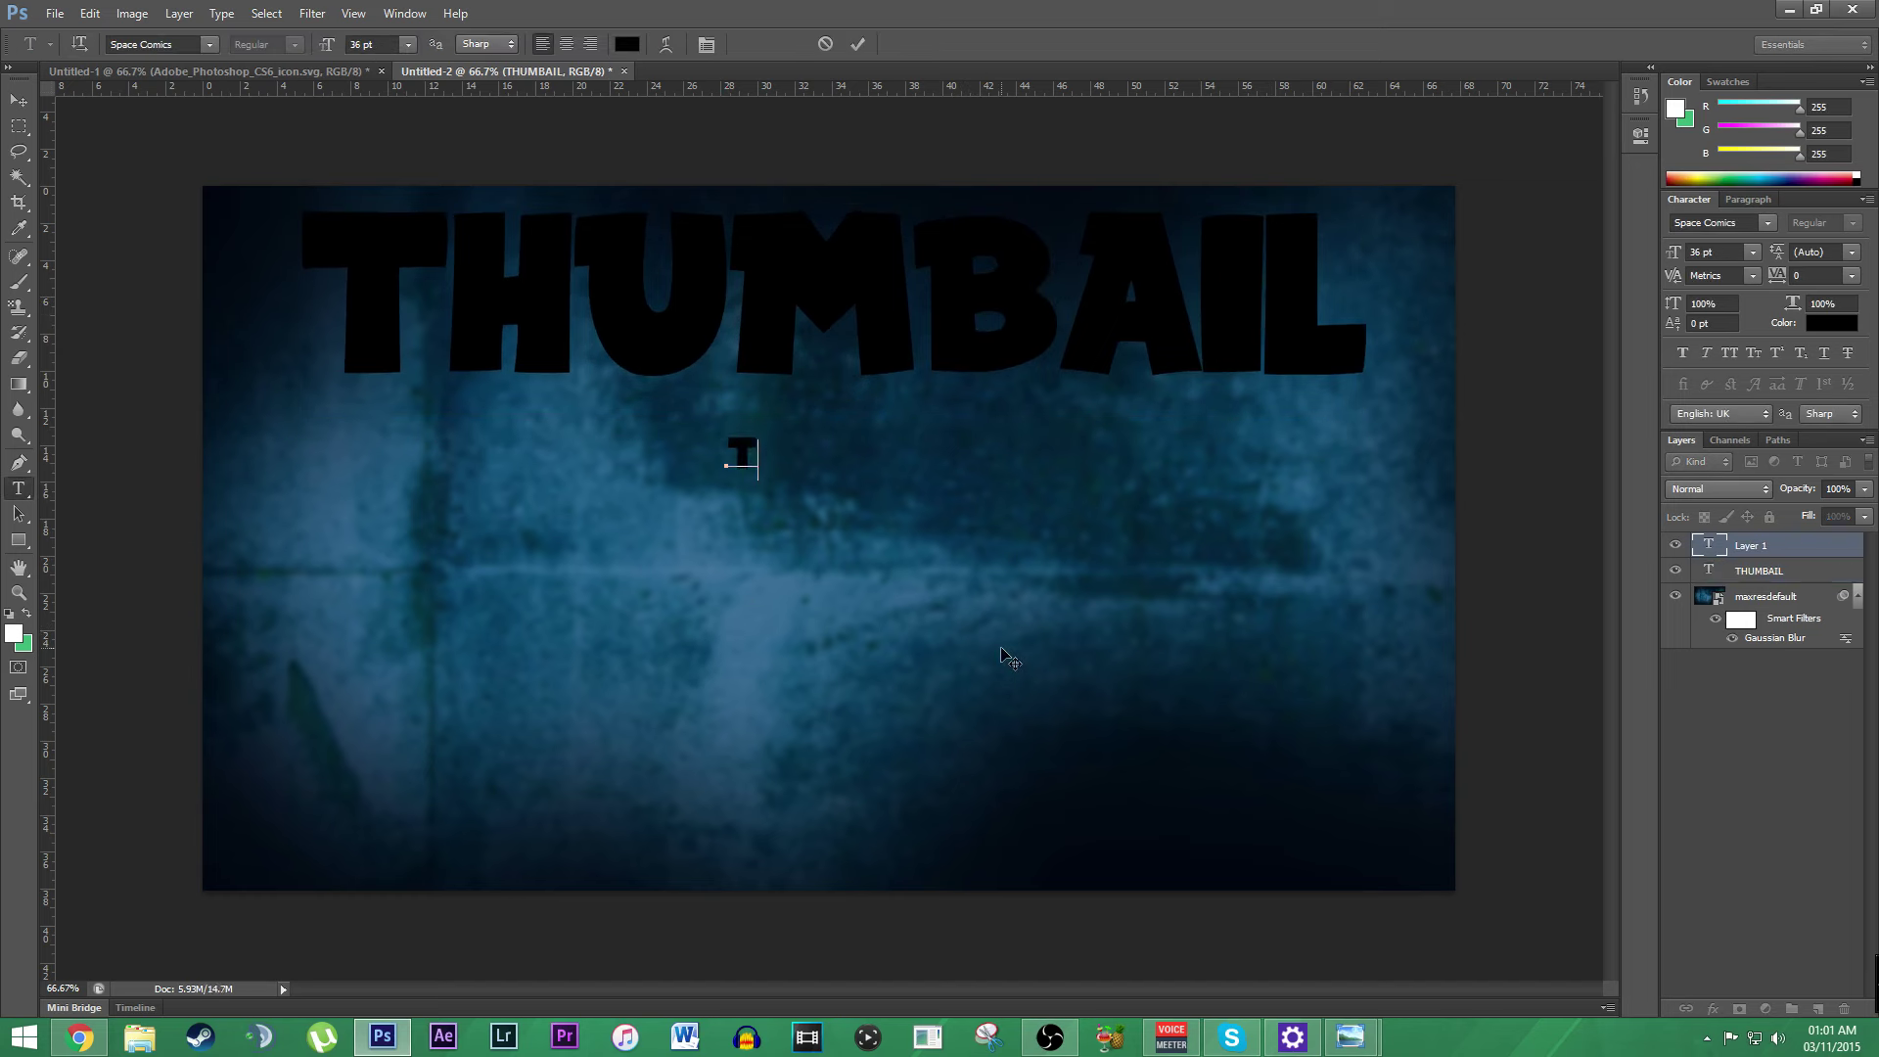
type("UTORIAL")
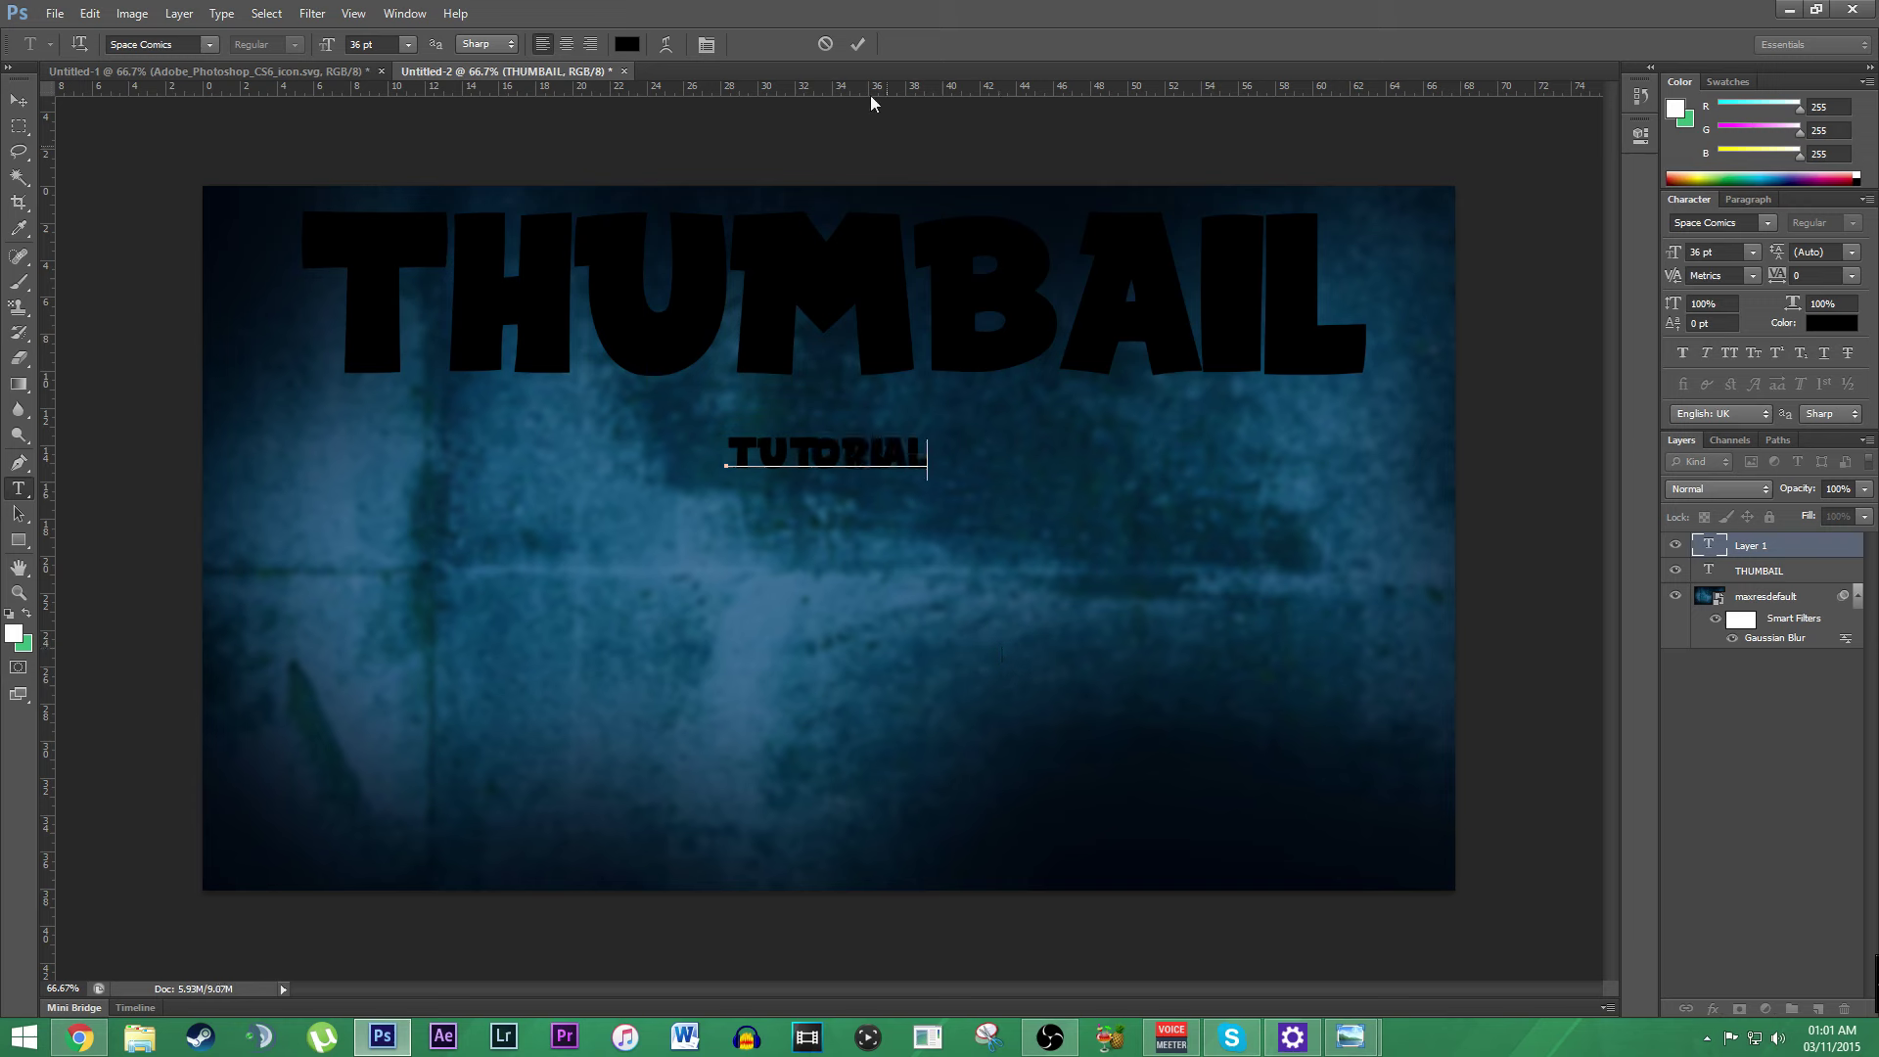
left_click(857, 45)
Step: Scale the TUTORIAL text to about 400% and place it centred directly beneath THUMBAIL
key("ctrl+t")
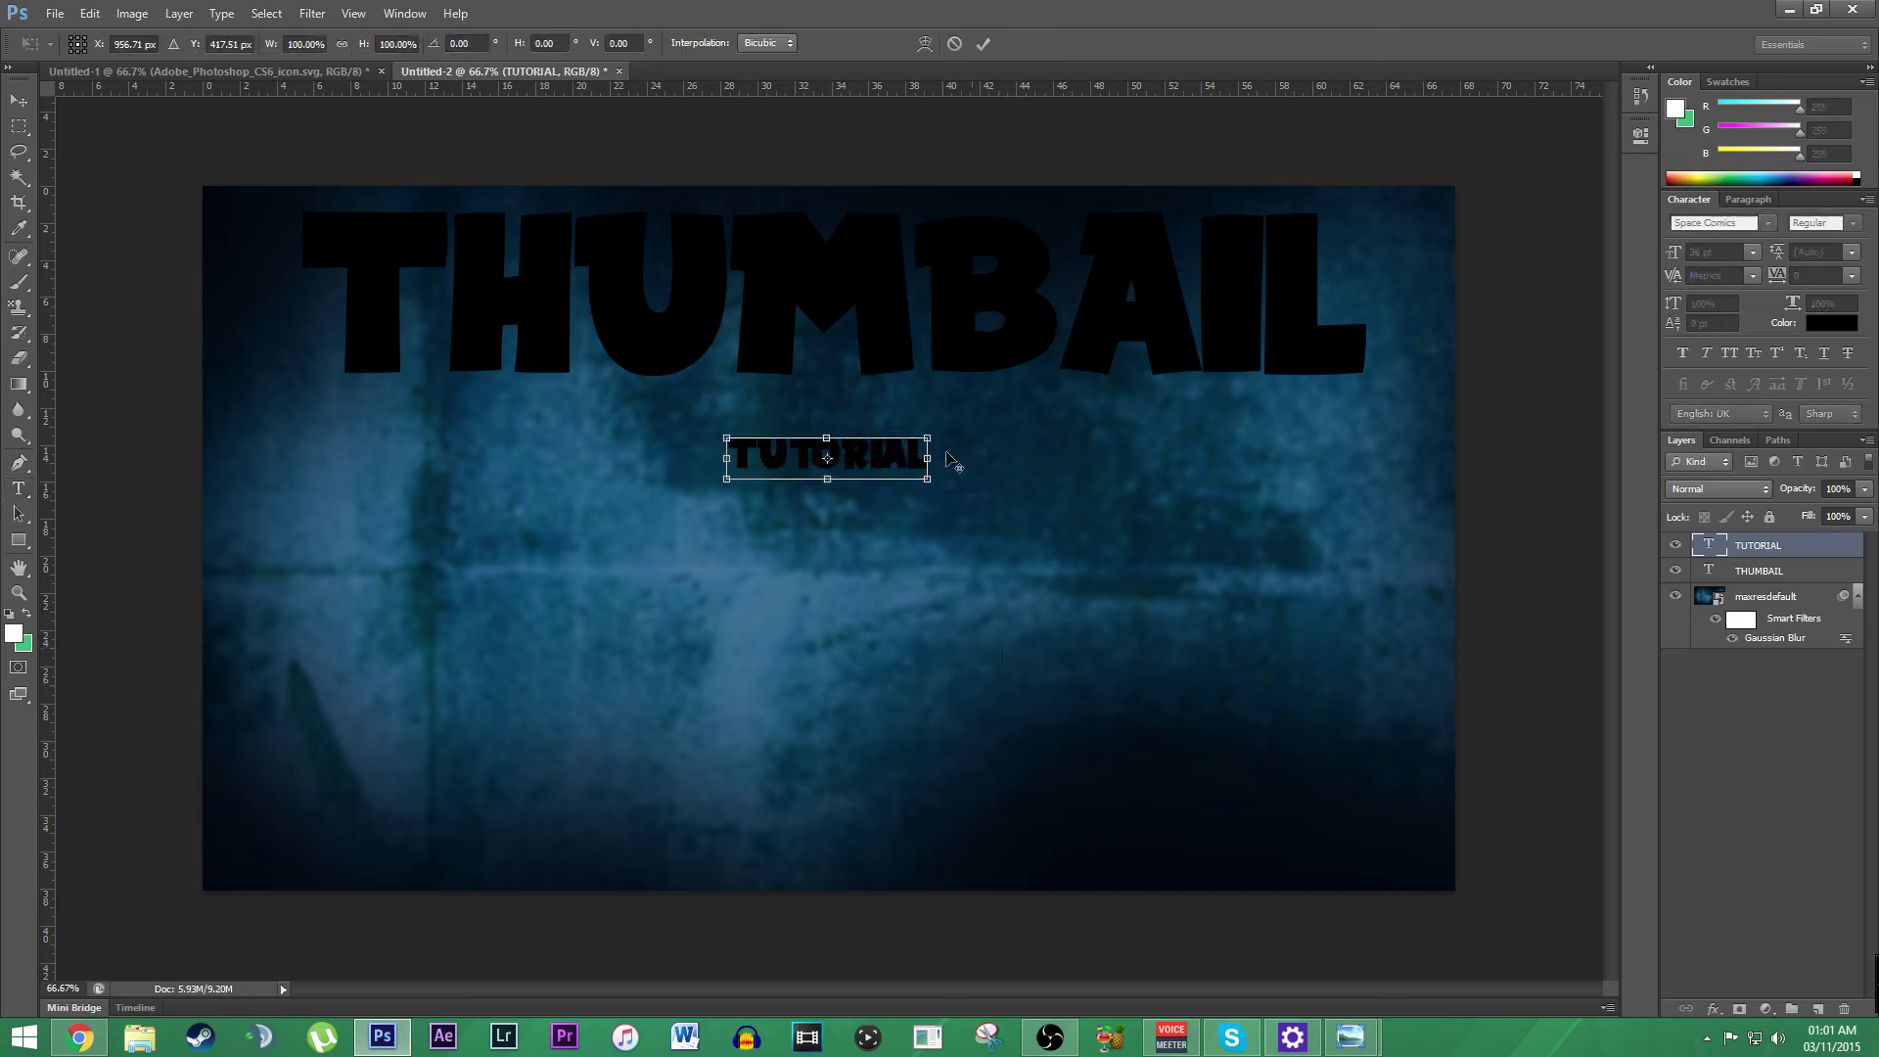
left_click_drag(930, 479, 1362, 577)
mouse_move(1239, 497)
left_mouse_down()
mouse_move(1251, 550)
mouse_move(1253, 528)
left_mouse_up()
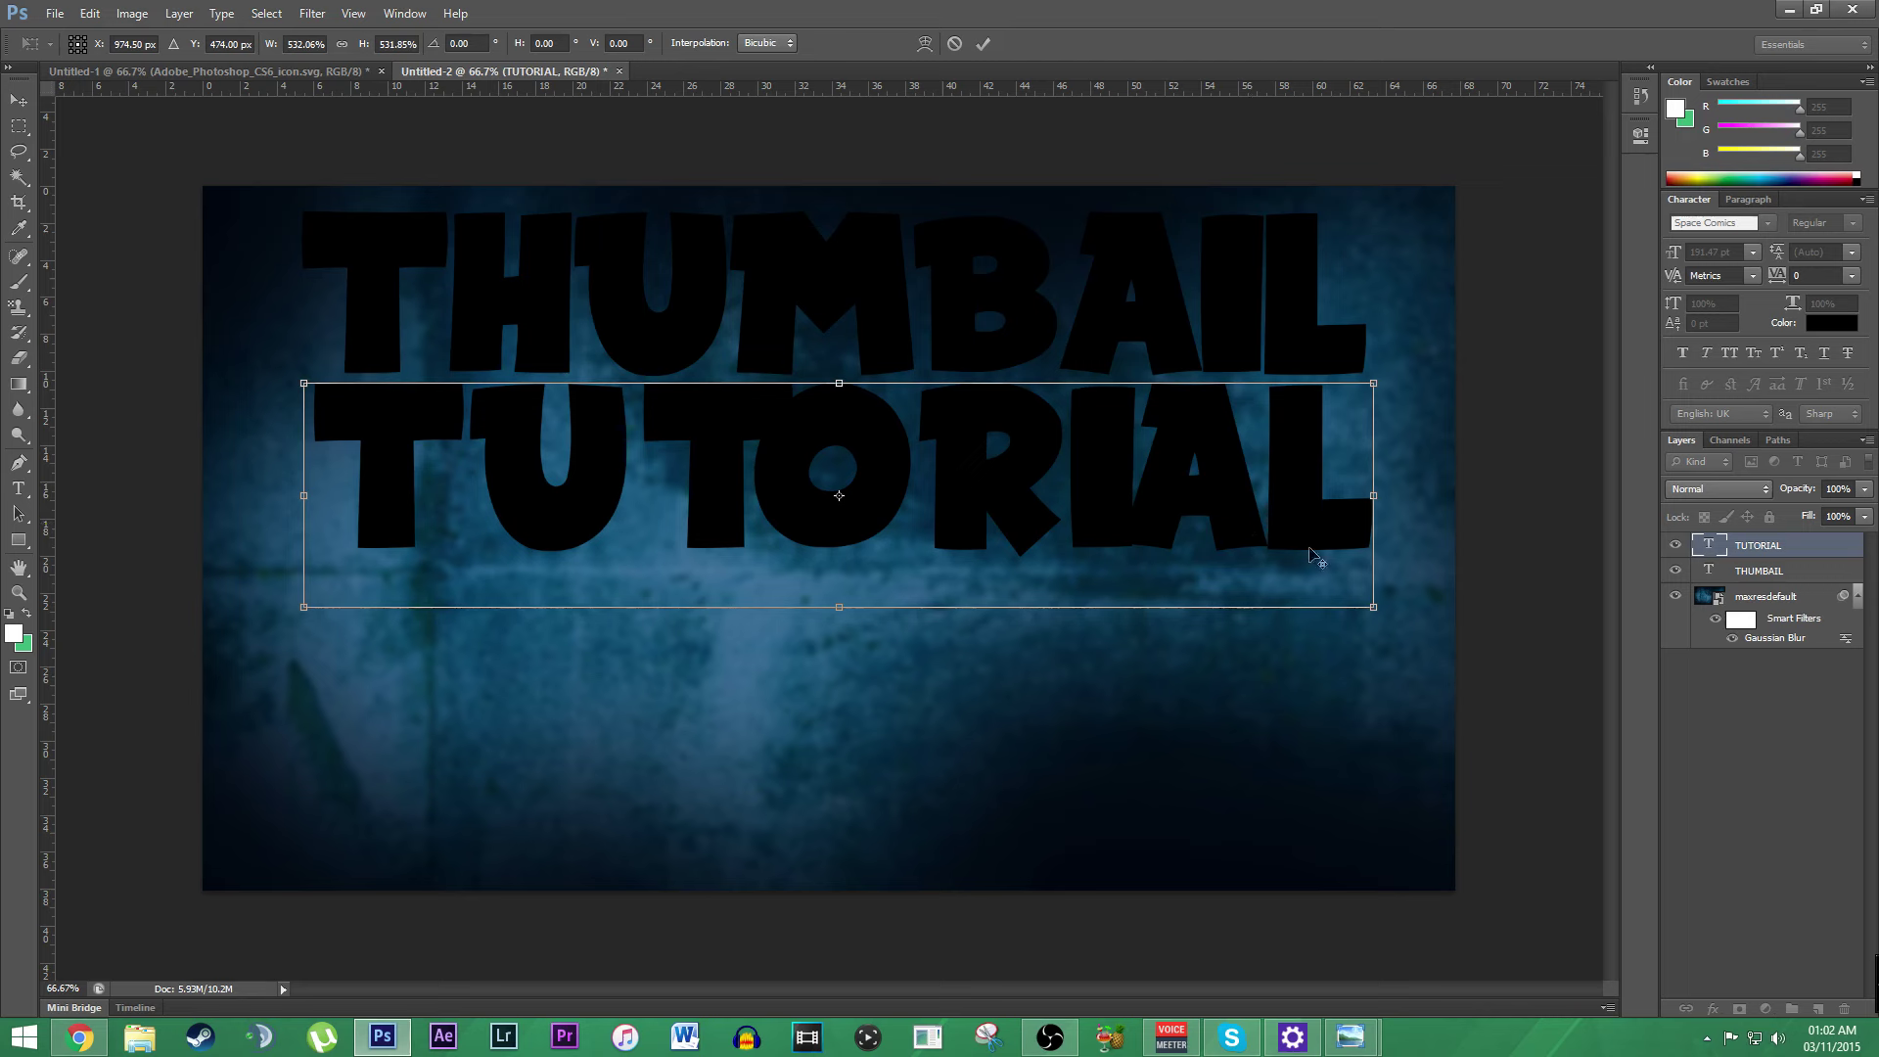
left_click_drag(1372, 604, 1236, 538)
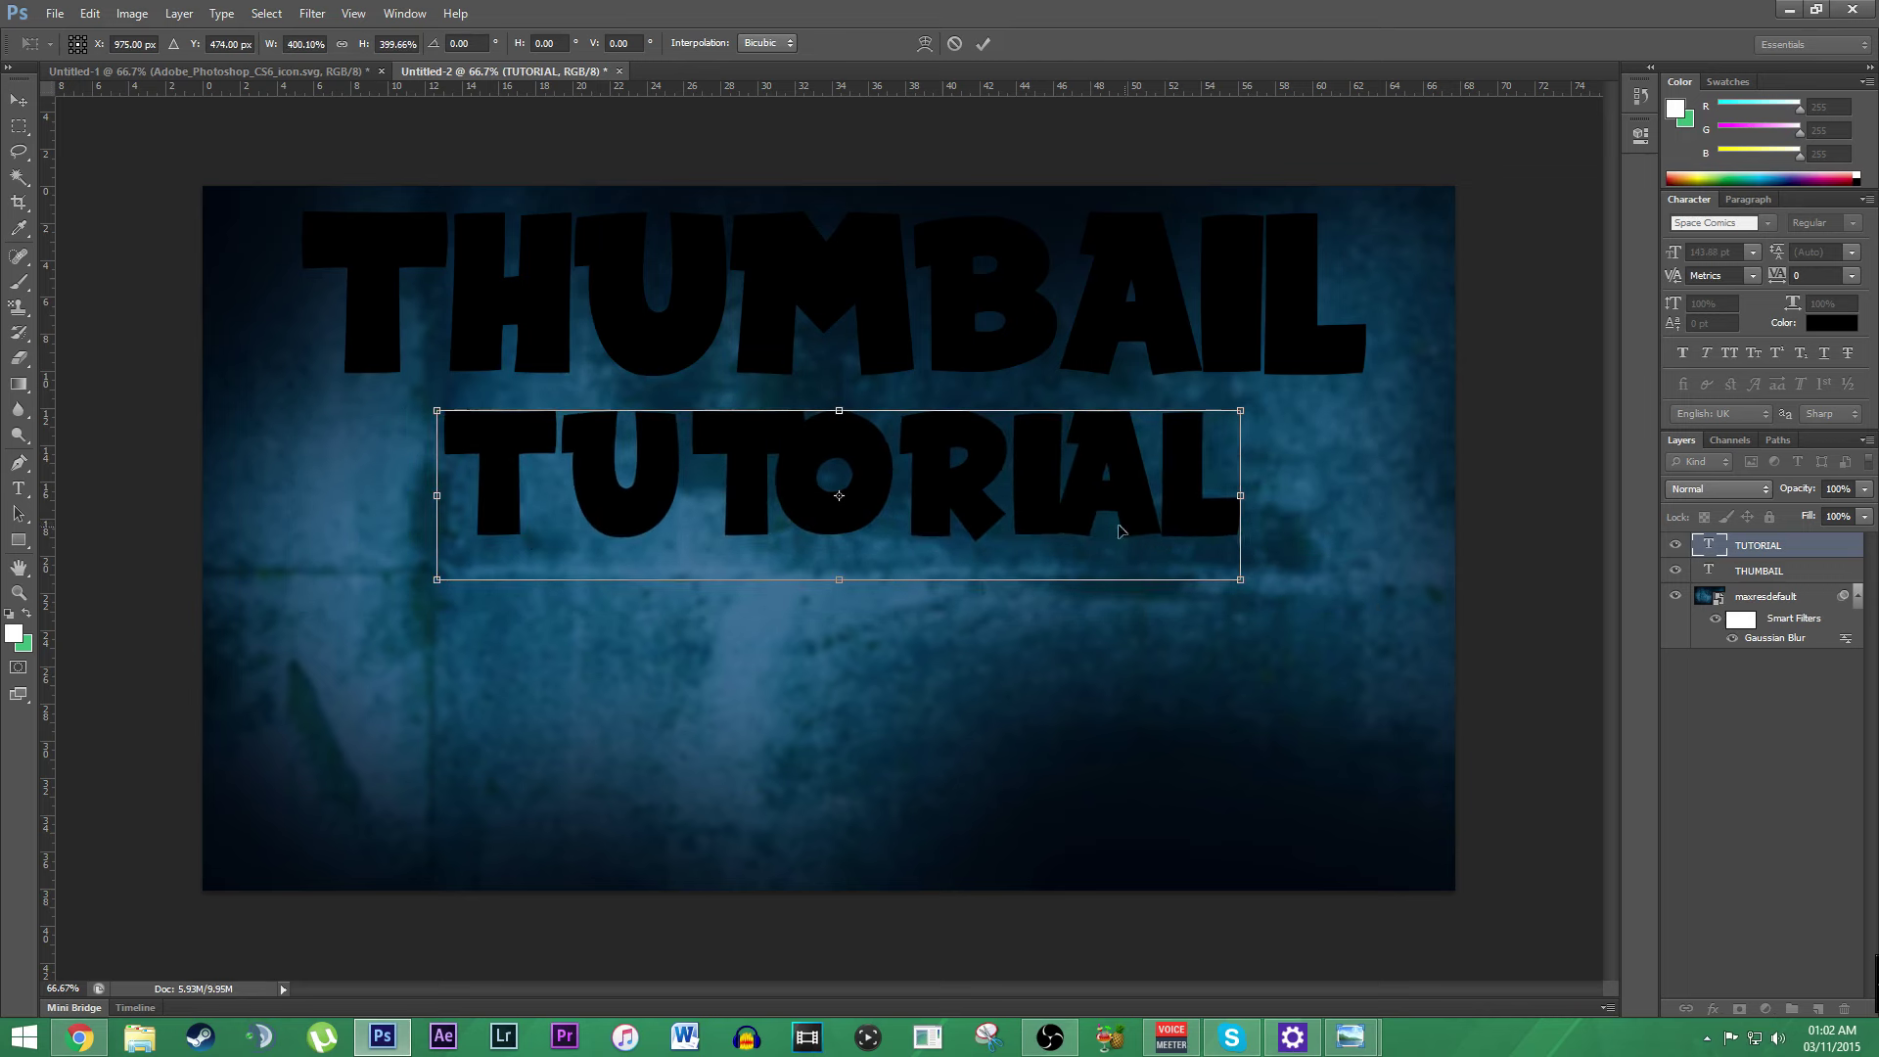
left_click_drag(1121, 524, 1112, 496)
left_click(983, 43)
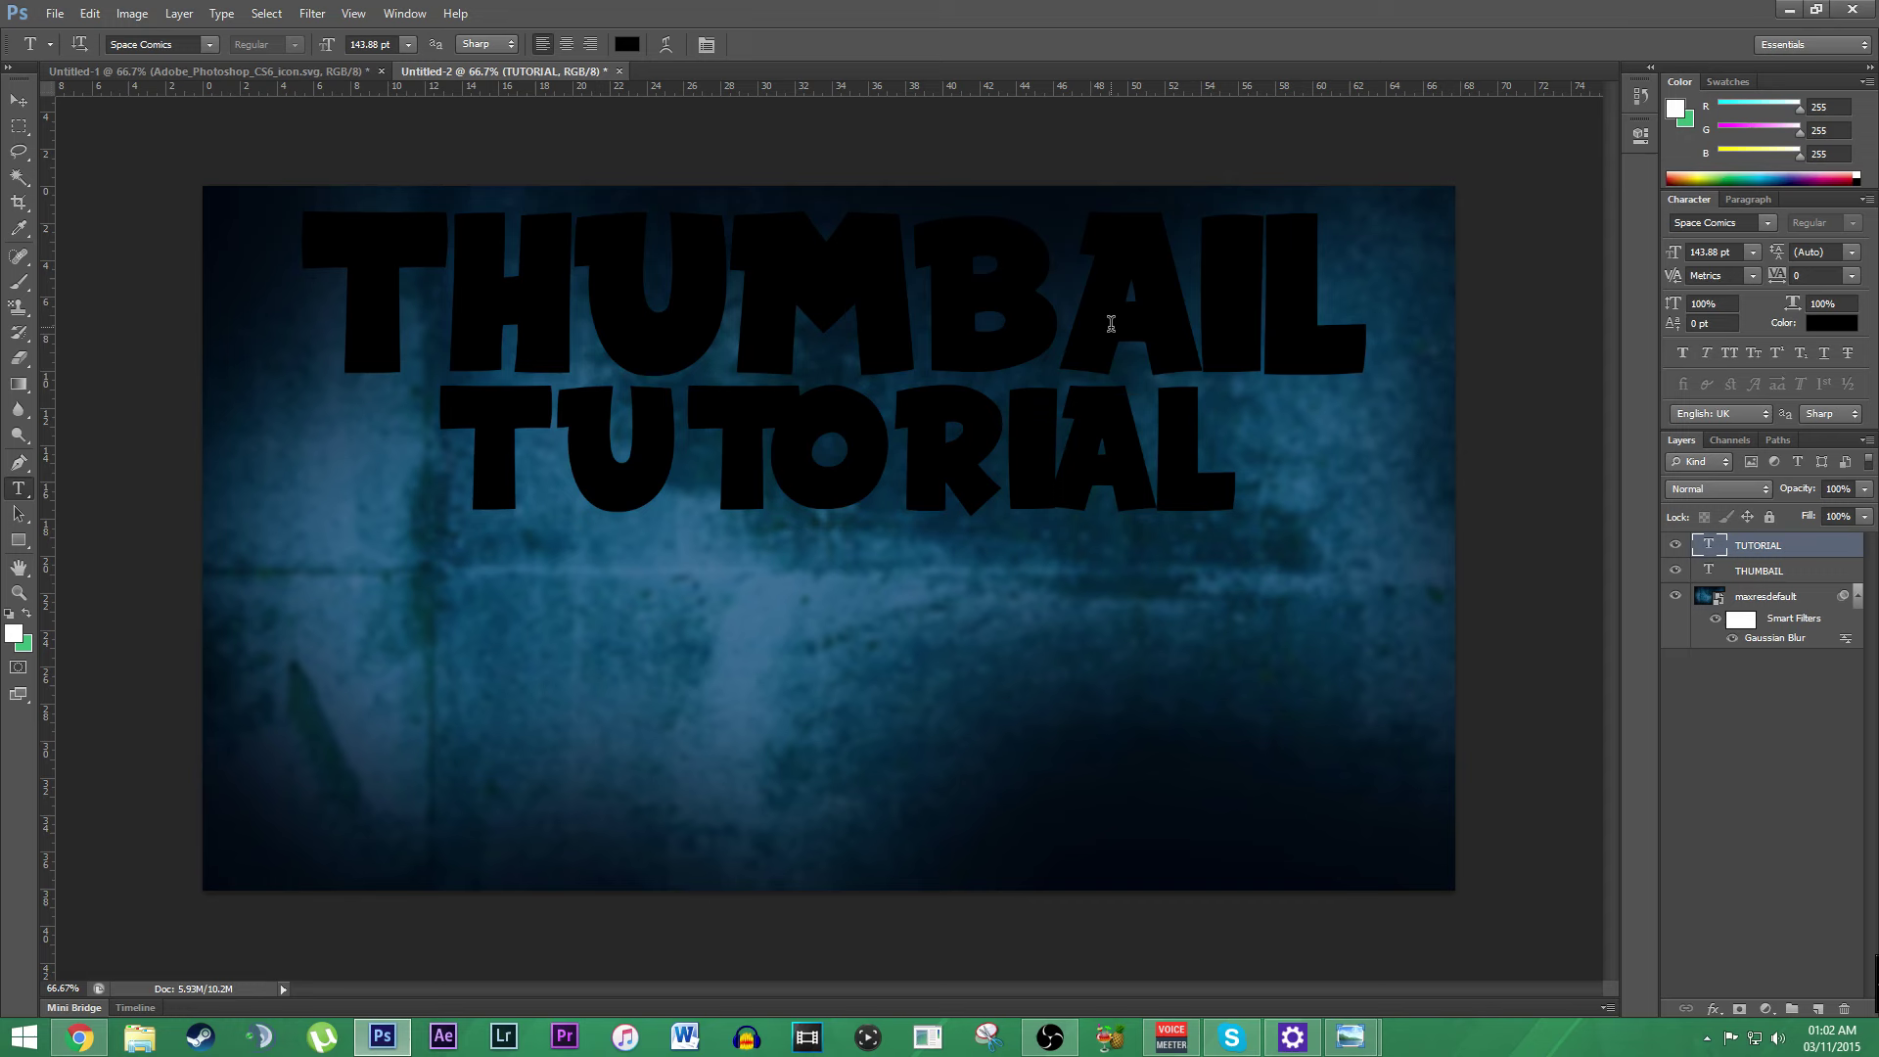
Step: Give the THUMBAIL text layer a white Color Overlay at 100% opacity with Normal blend mode
right_click(1727, 569)
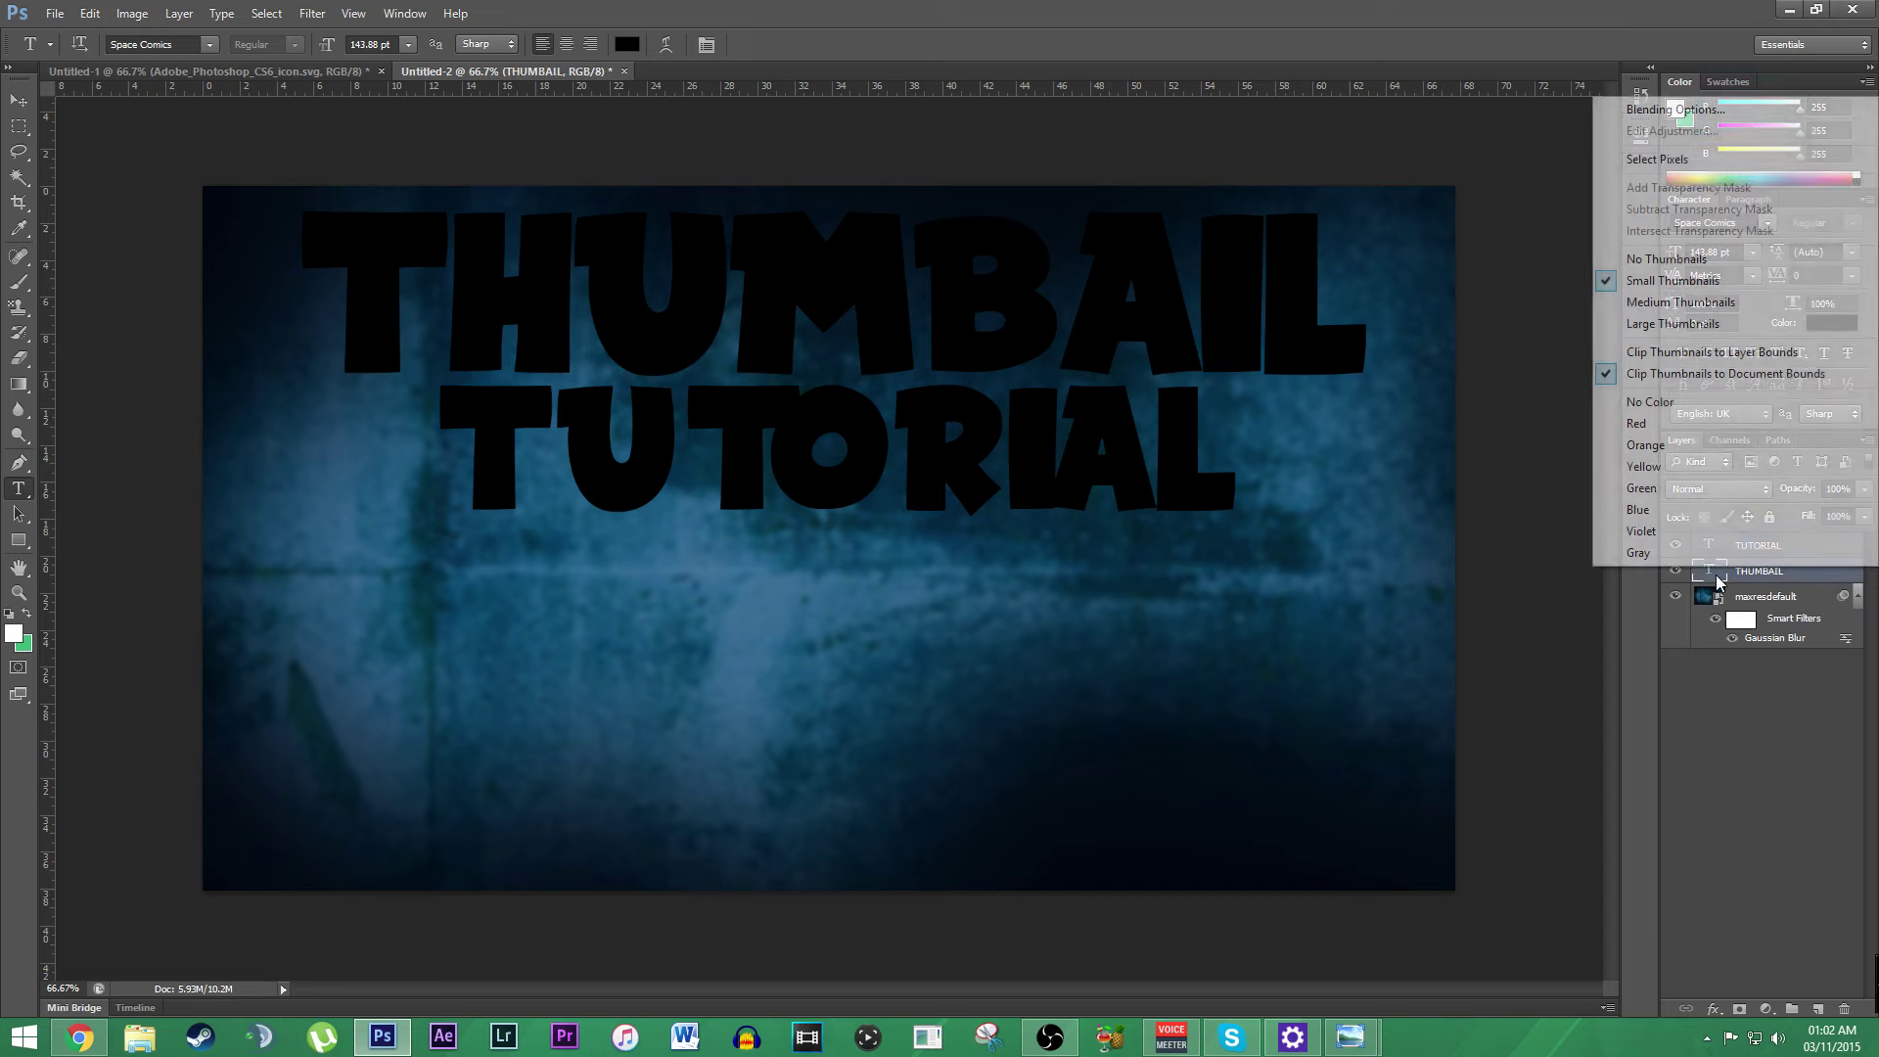
left_click(1675, 110)
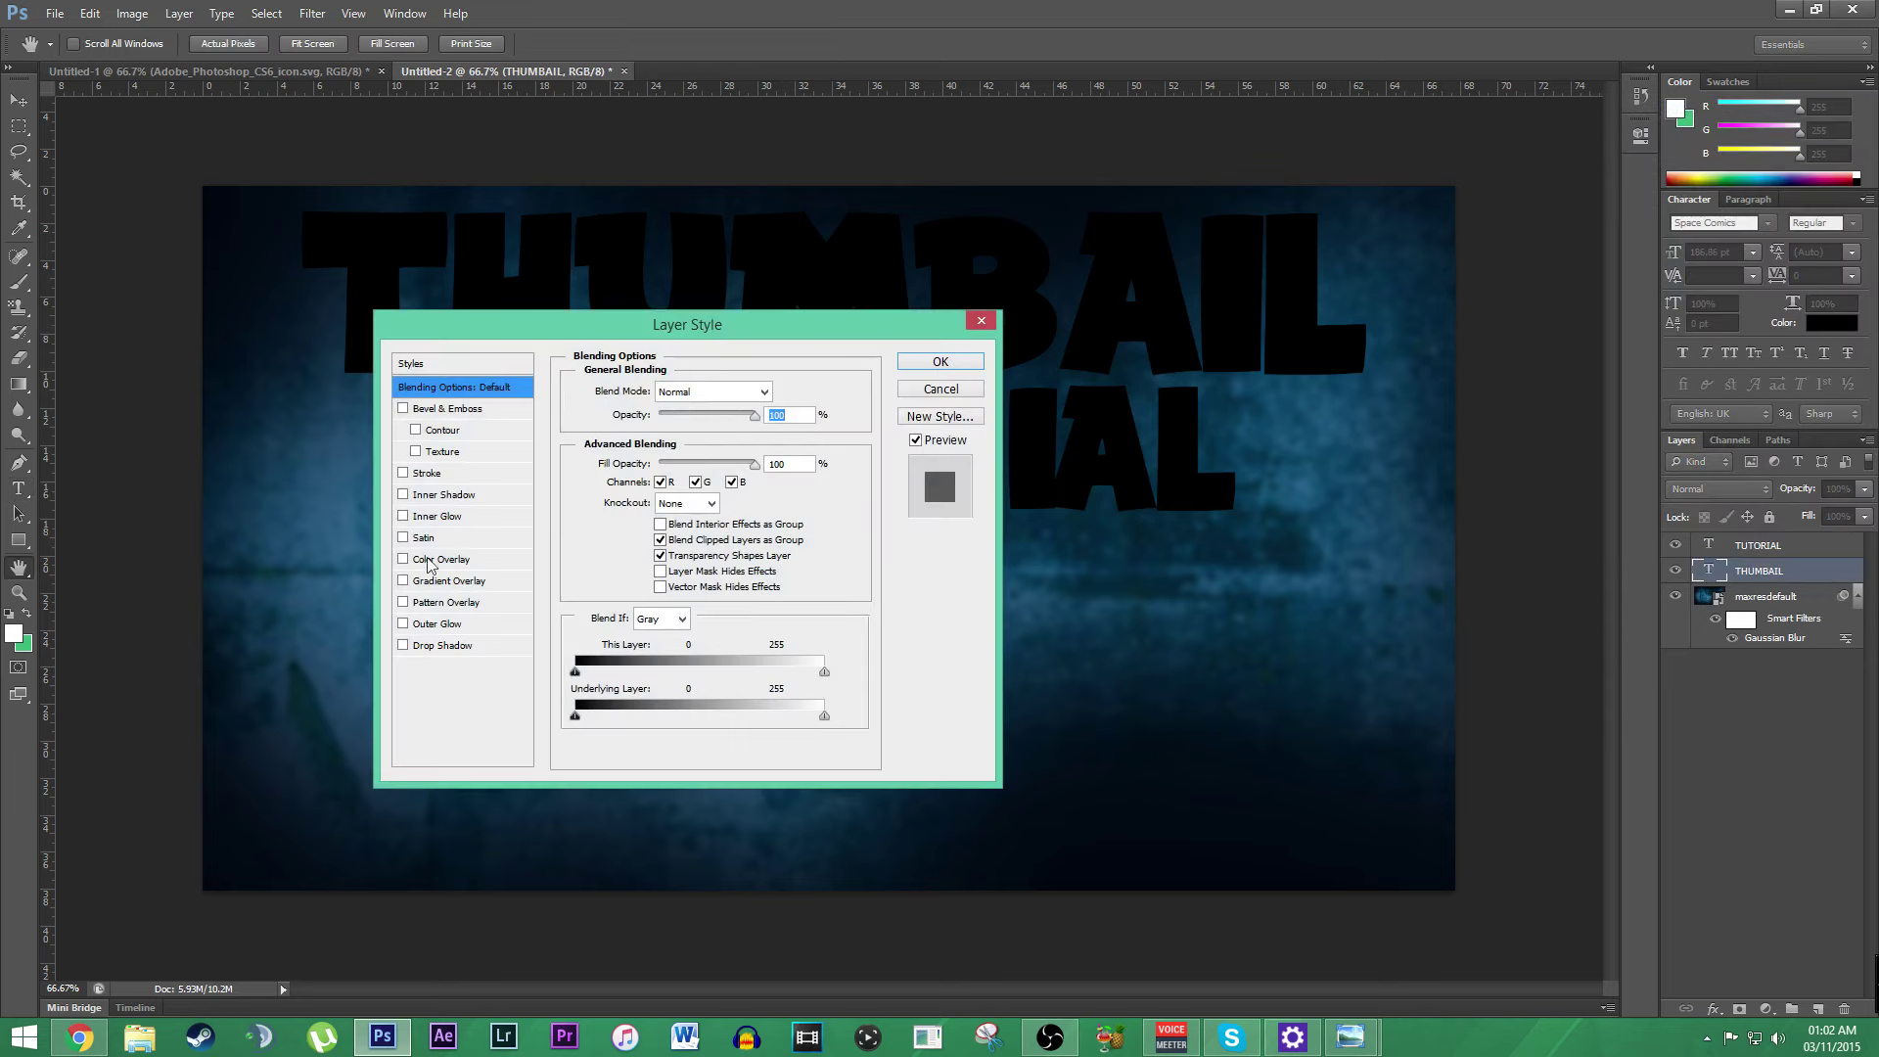
left_click_drag(627, 334, 1334, 274)
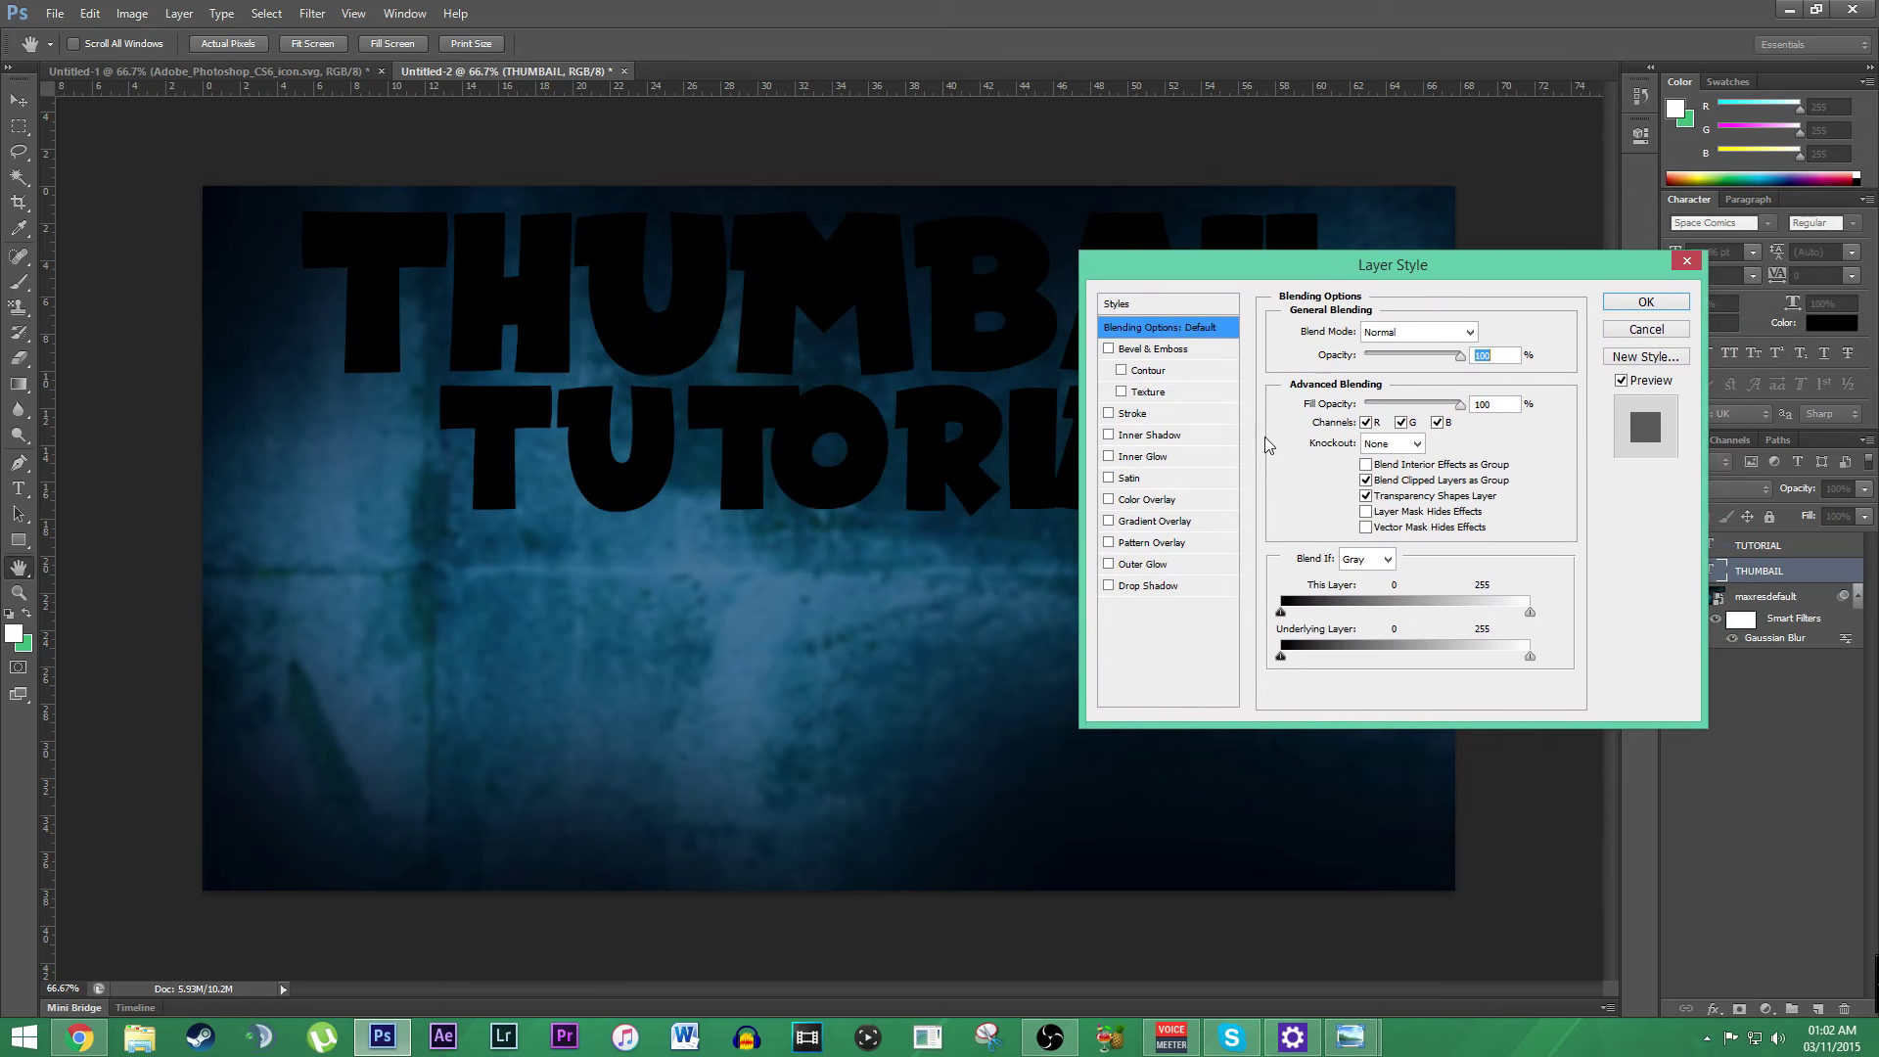
left_click(1110, 499)
left_click(1155, 500)
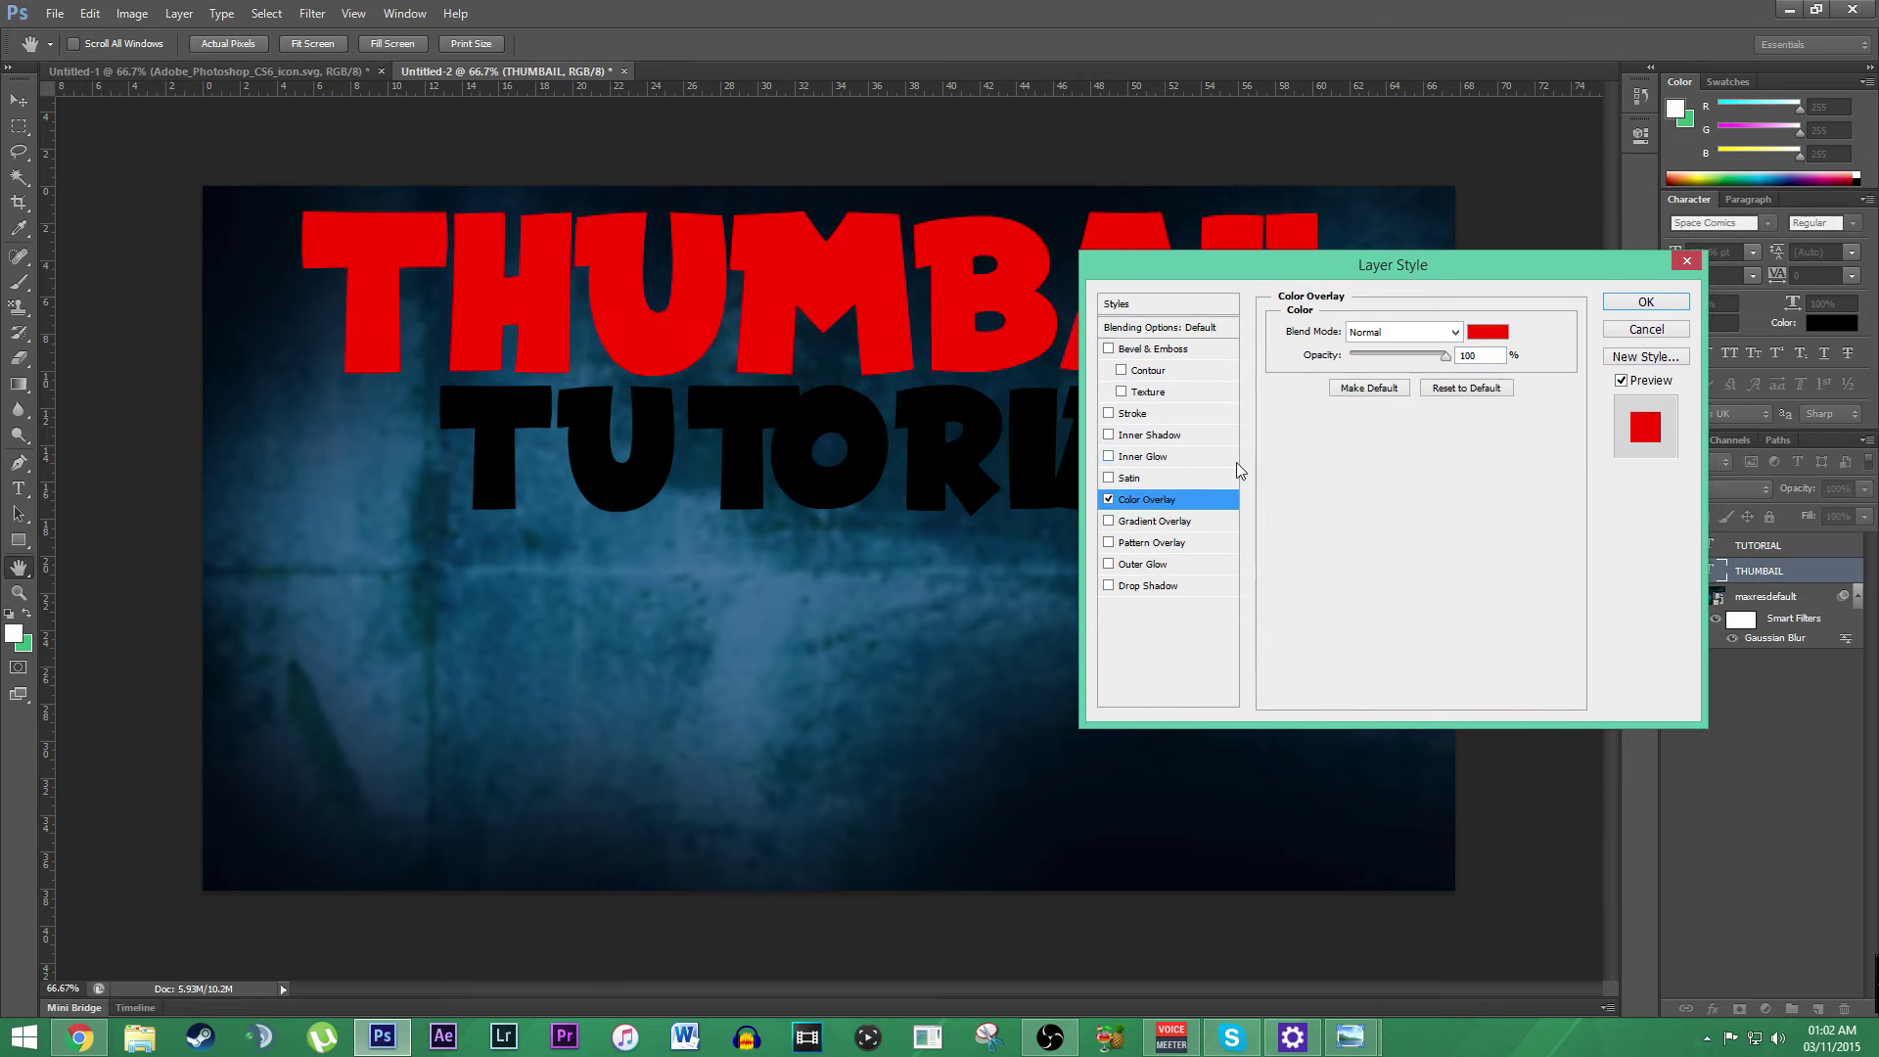
left_click(1482, 334)
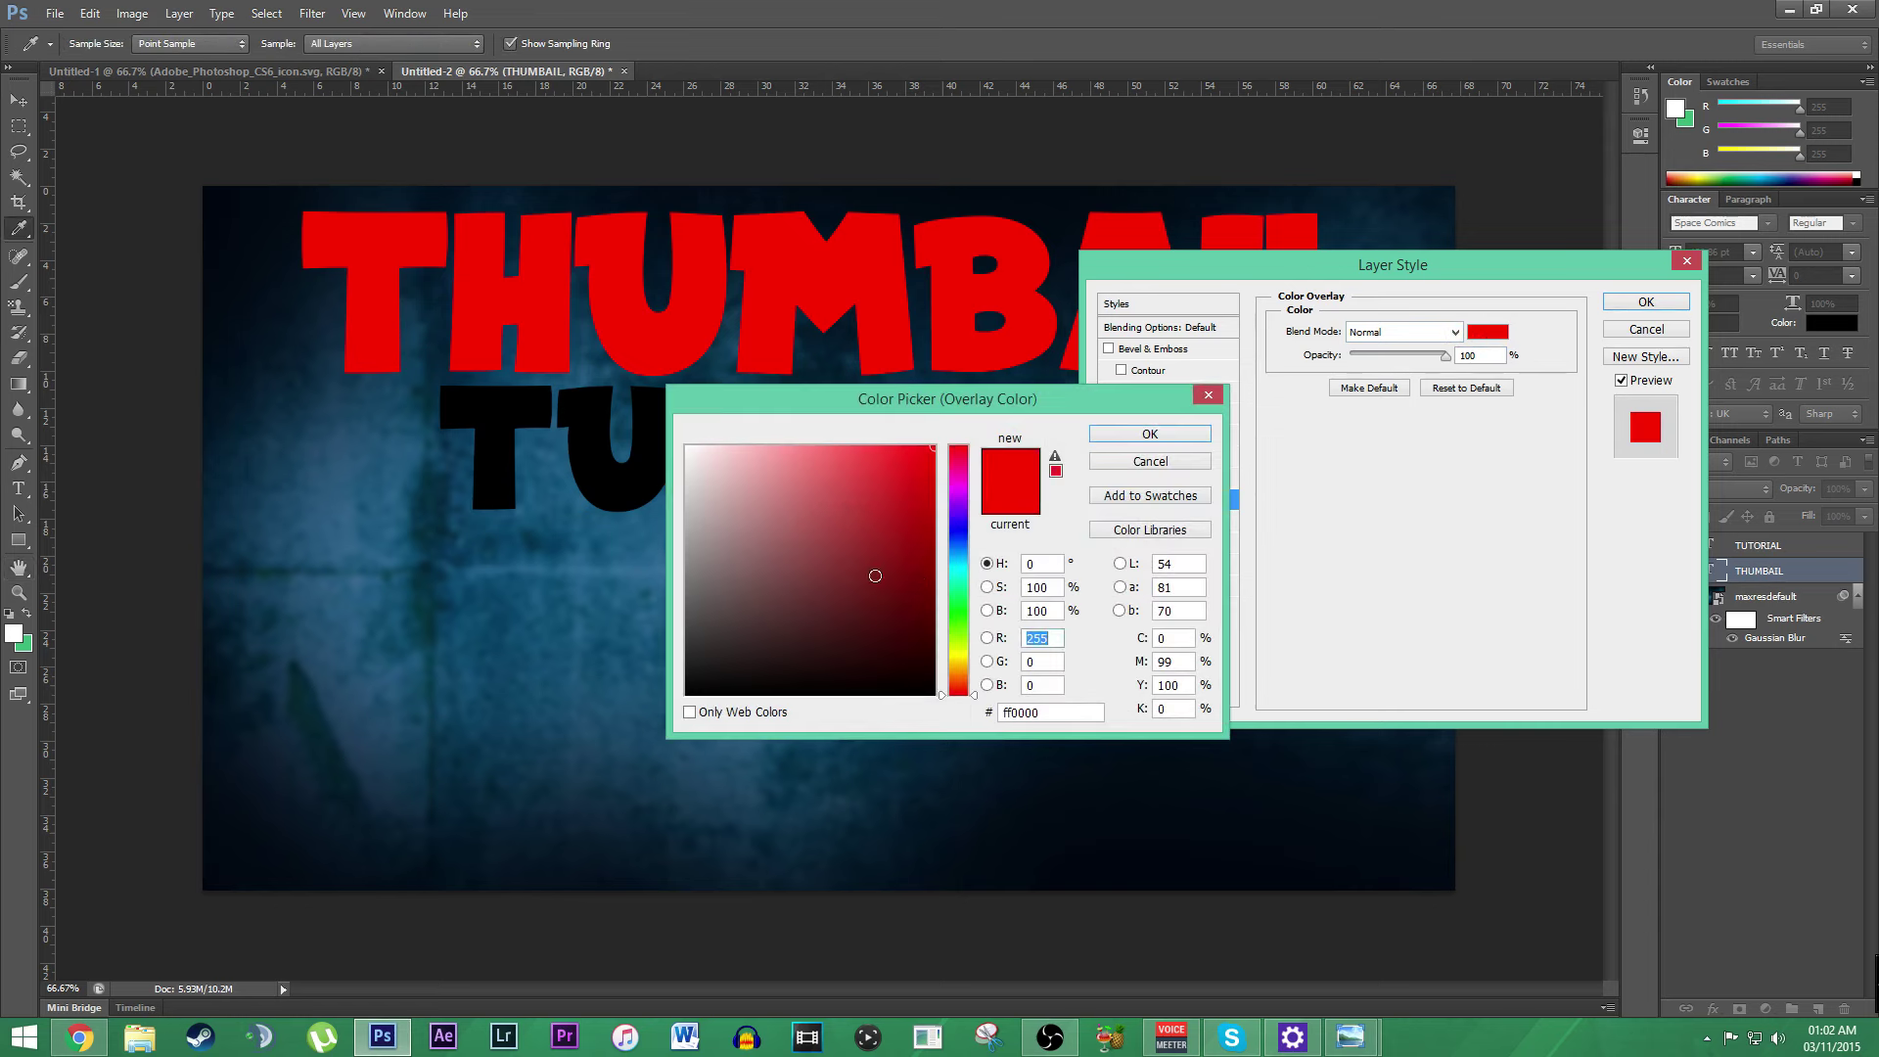
left_click_drag(875, 575, 686, 446)
left_click(1150, 434)
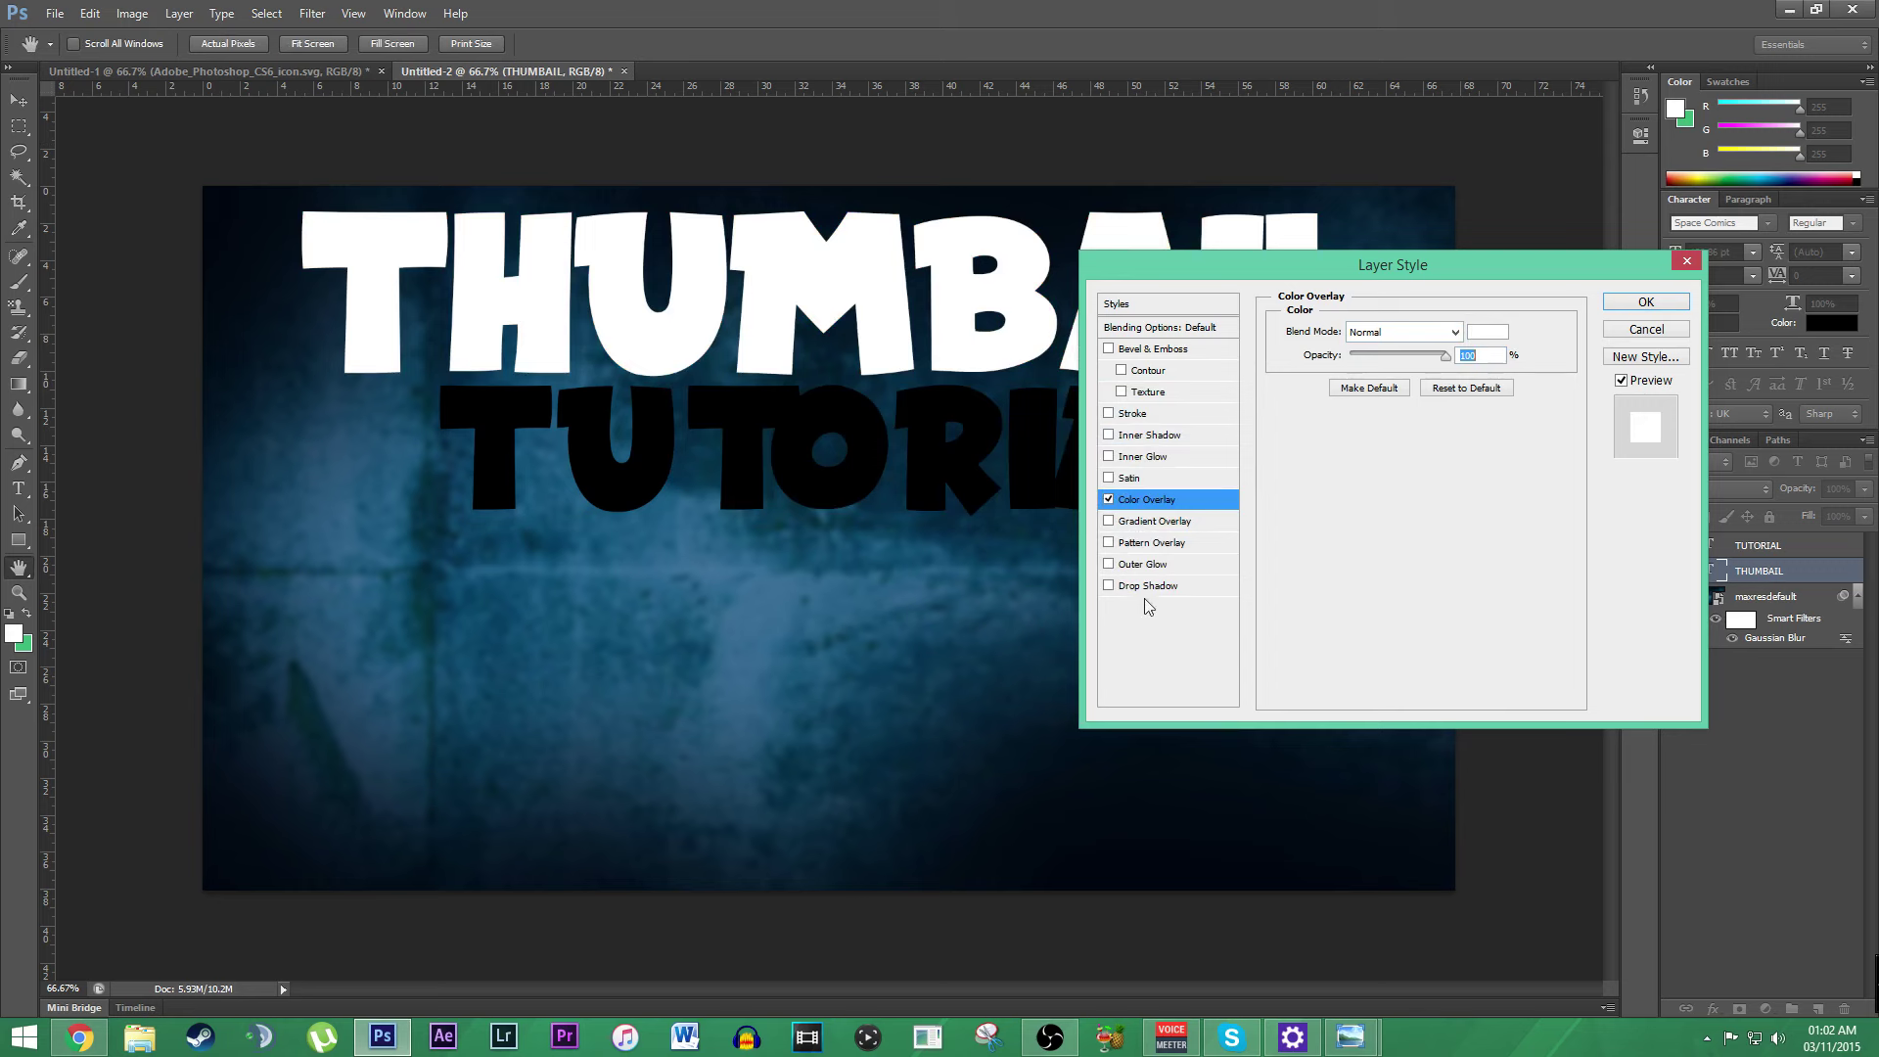
Step: Add a thin black Stroke positioned outside the THUMBAIL text and adjust its size
left_click(1109, 414)
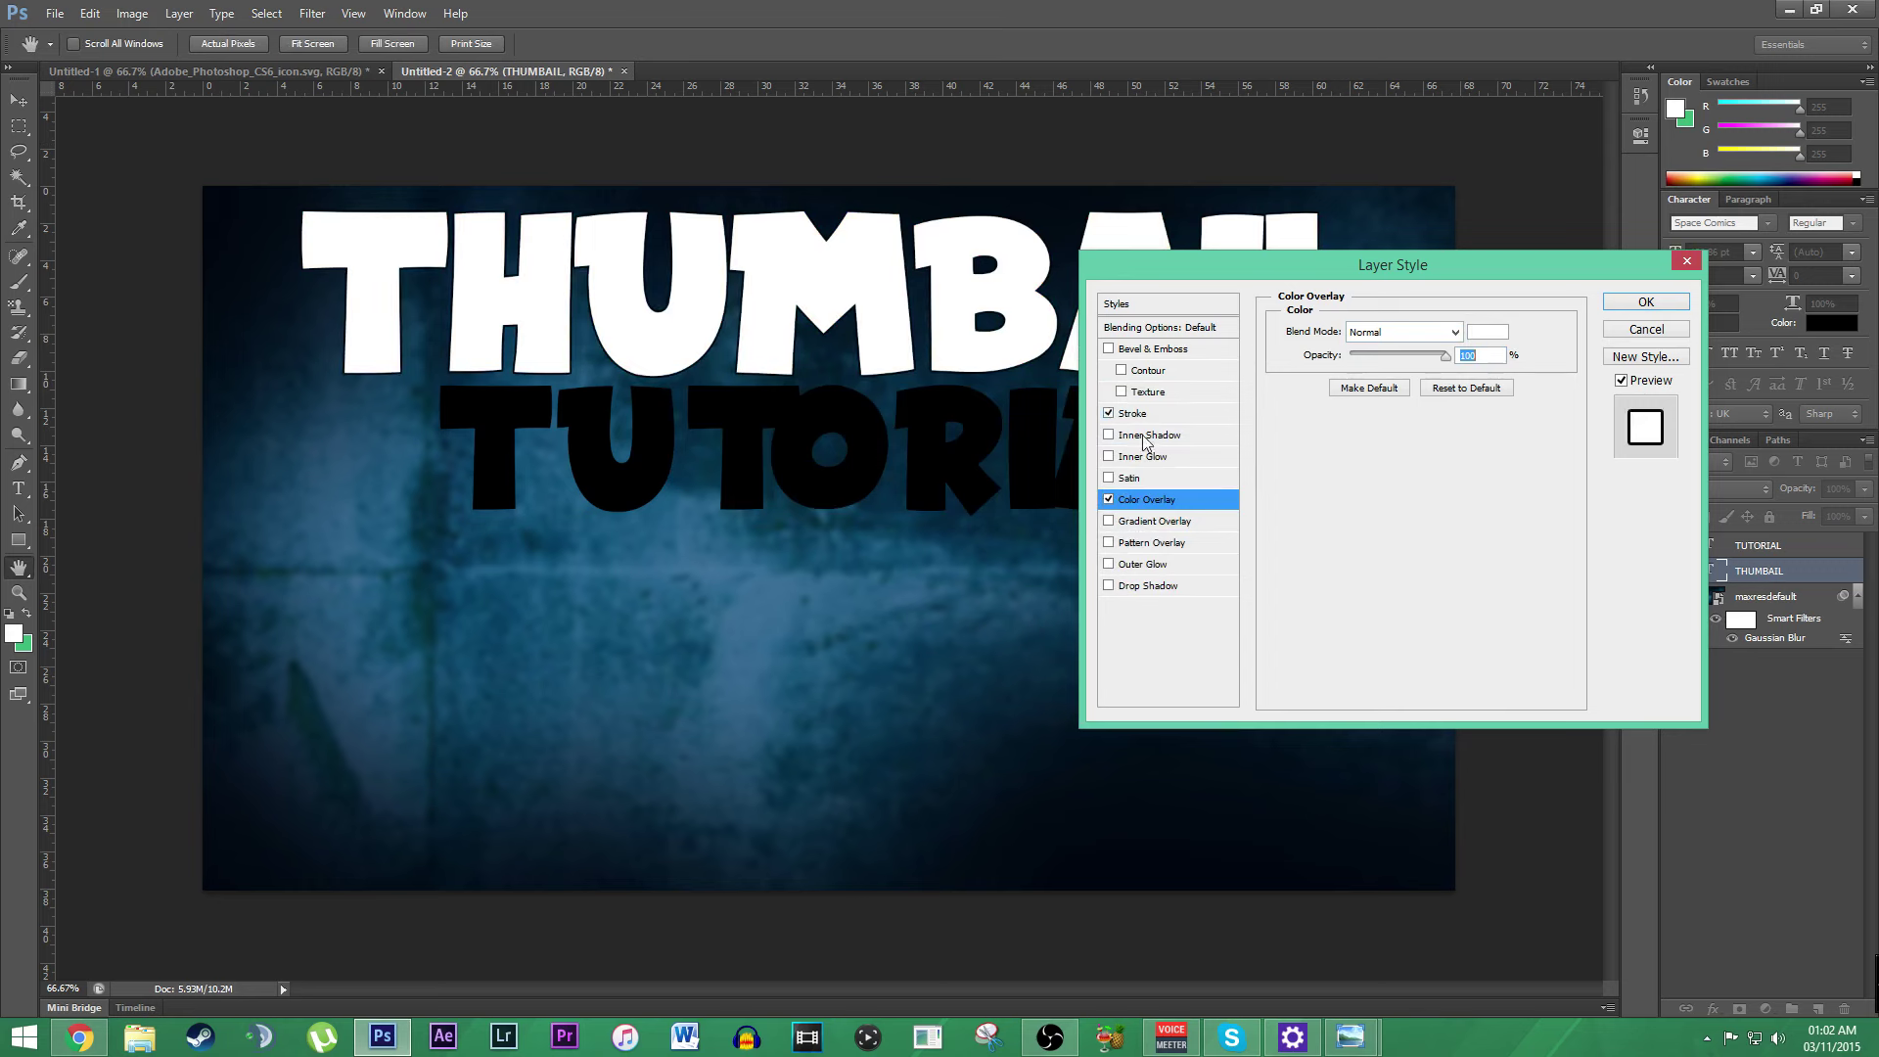
left_click(1133, 413)
left_click_drag(1357, 333, 1352, 338)
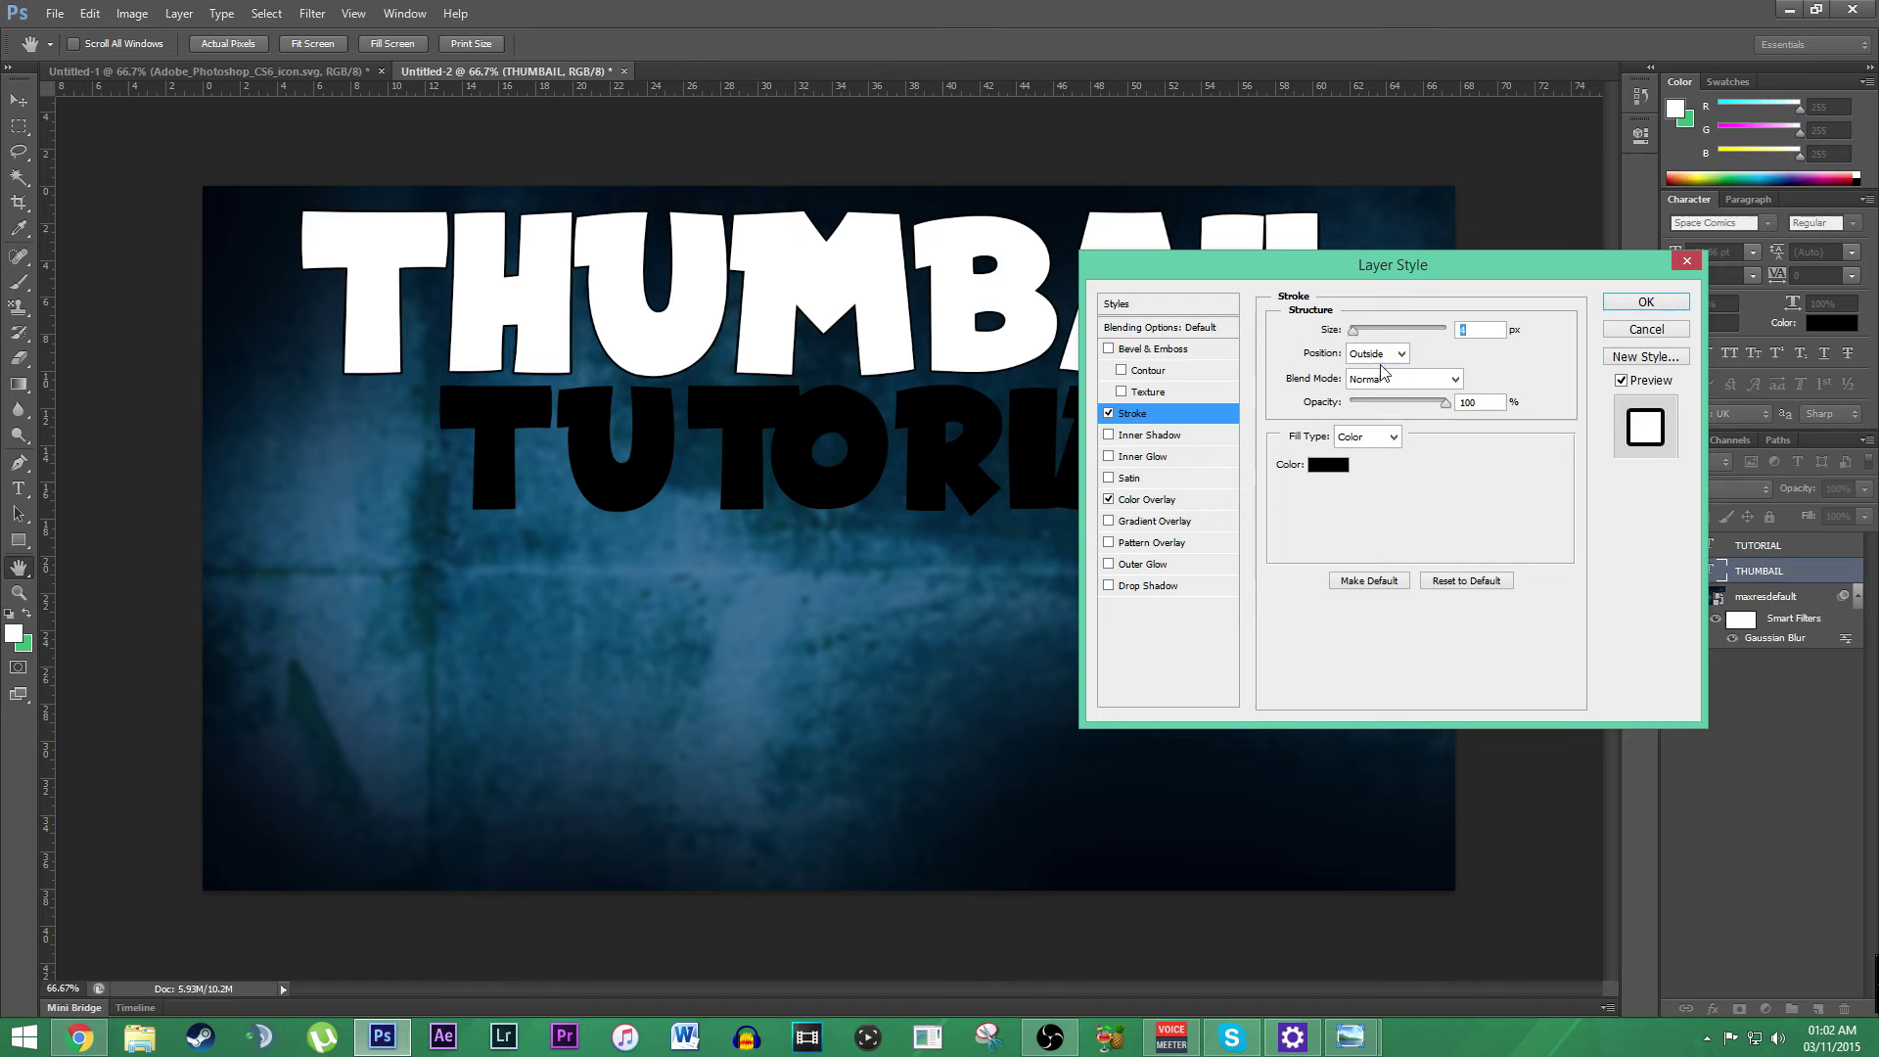
Step: Add a black Drop Shadow to the THUMBAIL text with 100% opacity, 0 px distance, 29% spread and 68 px size
left_click(1140, 585)
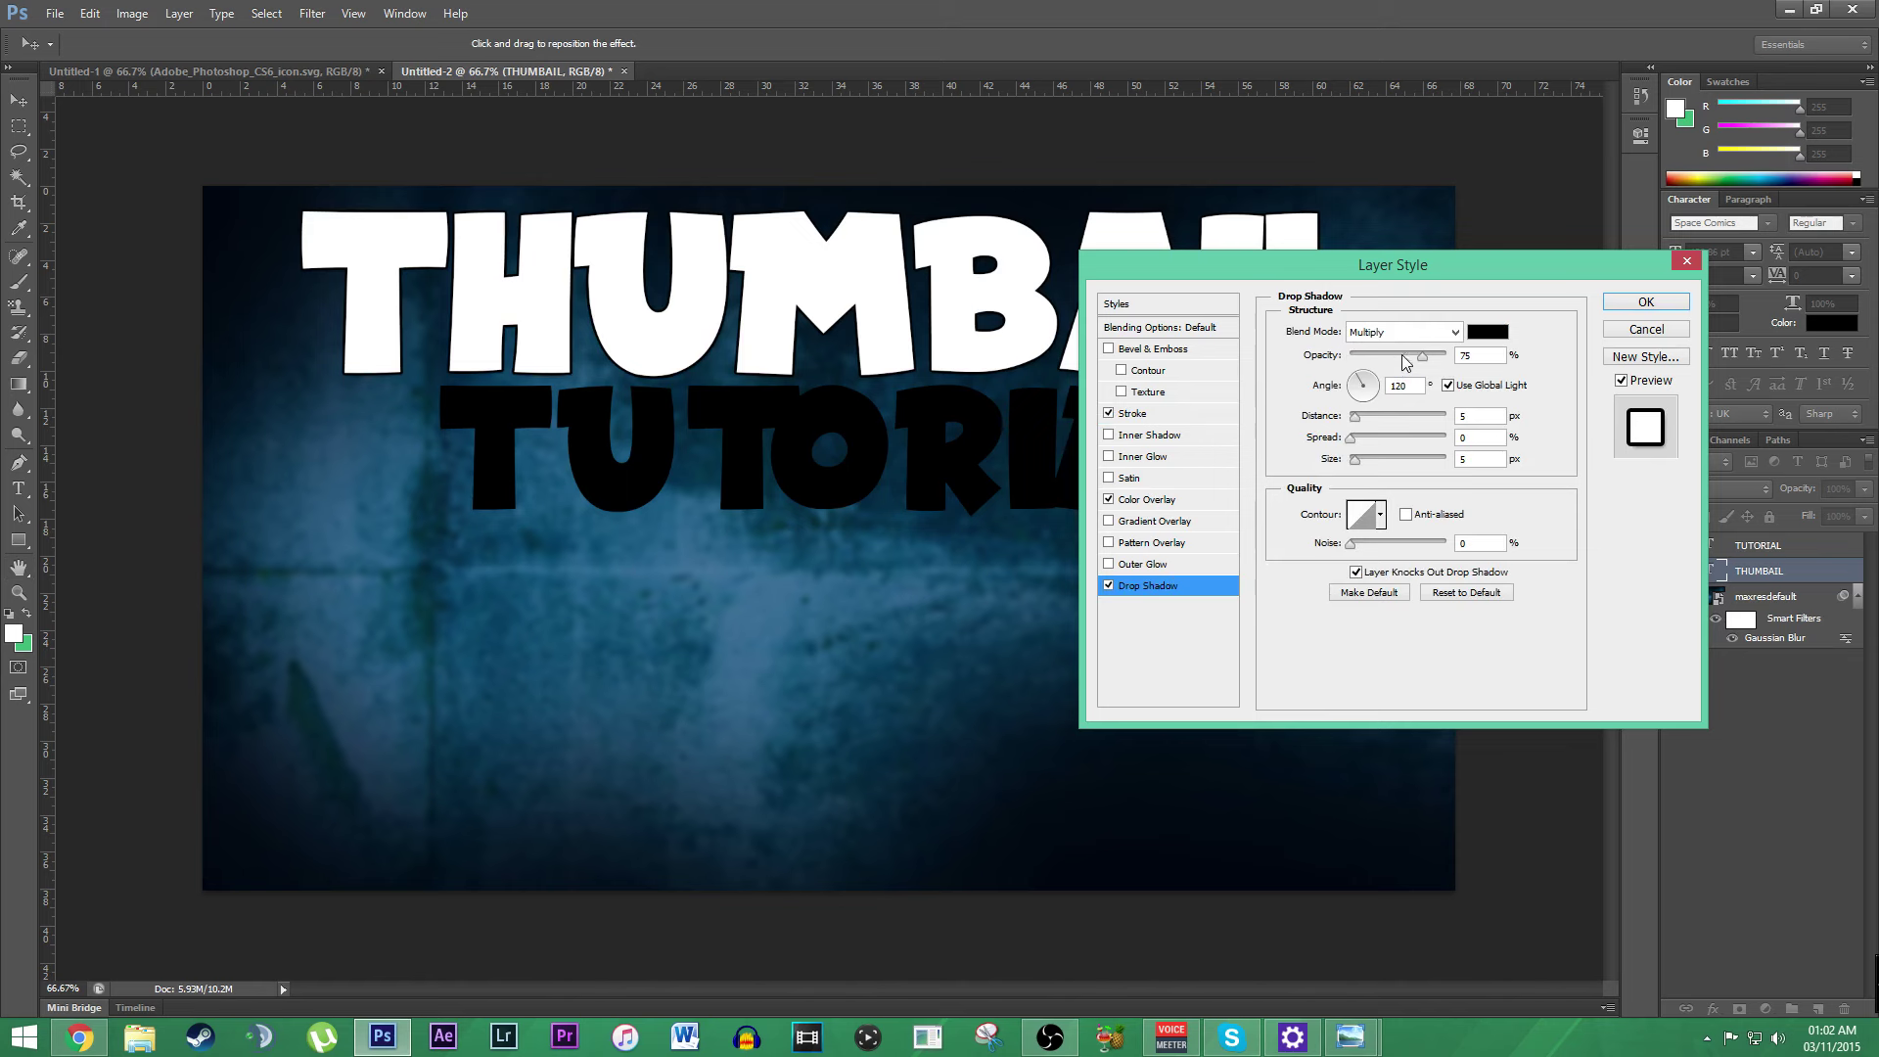
left_click_drag(1421, 362, 1485, 373)
left_click_drag(1355, 418, 1252, 434)
mouse_move(1355, 459)
left_mouse_down()
mouse_move(1380, 445)
mouse_move(1389, 466)
left_mouse_up()
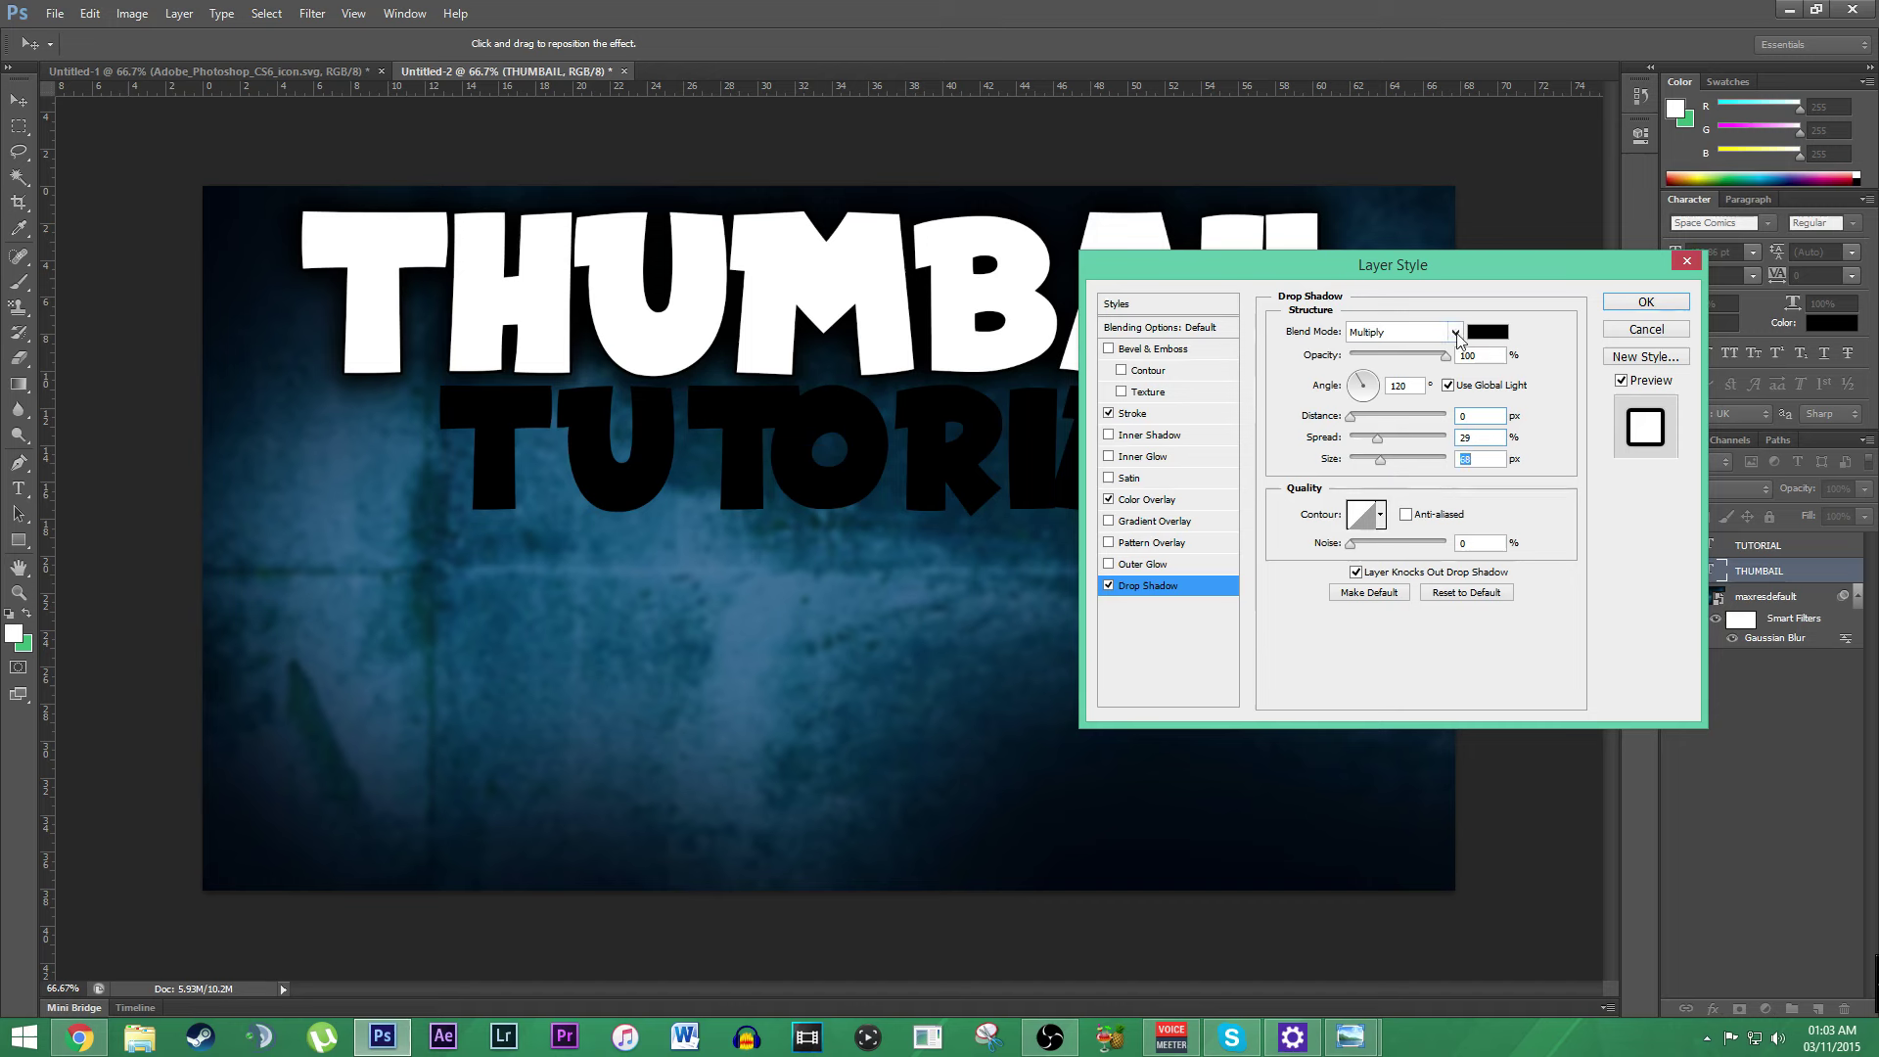
Step: Try a dark red drop shadow in Normal blend mode, discard the colour and return the blend mode to Multiply
left_click(1452, 334)
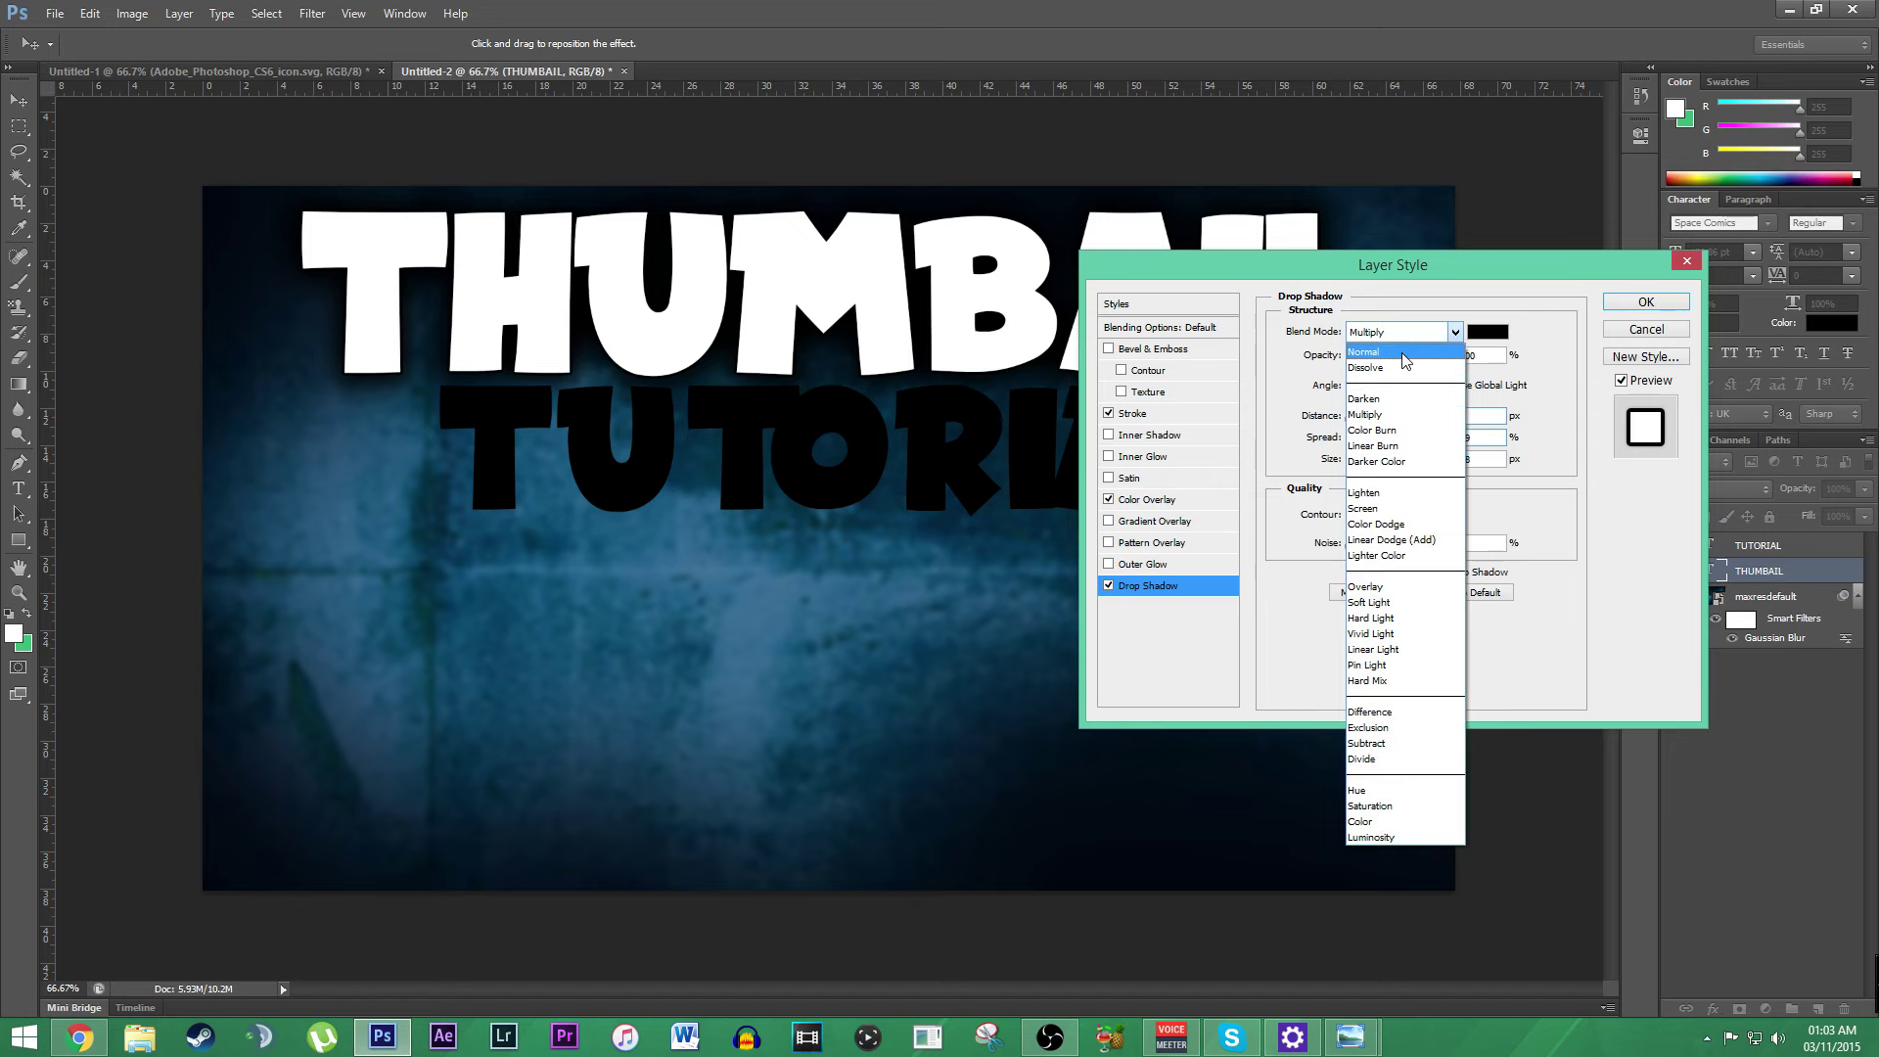
left_click(1405, 360)
left_click(1488, 331)
left_click(900, 520)
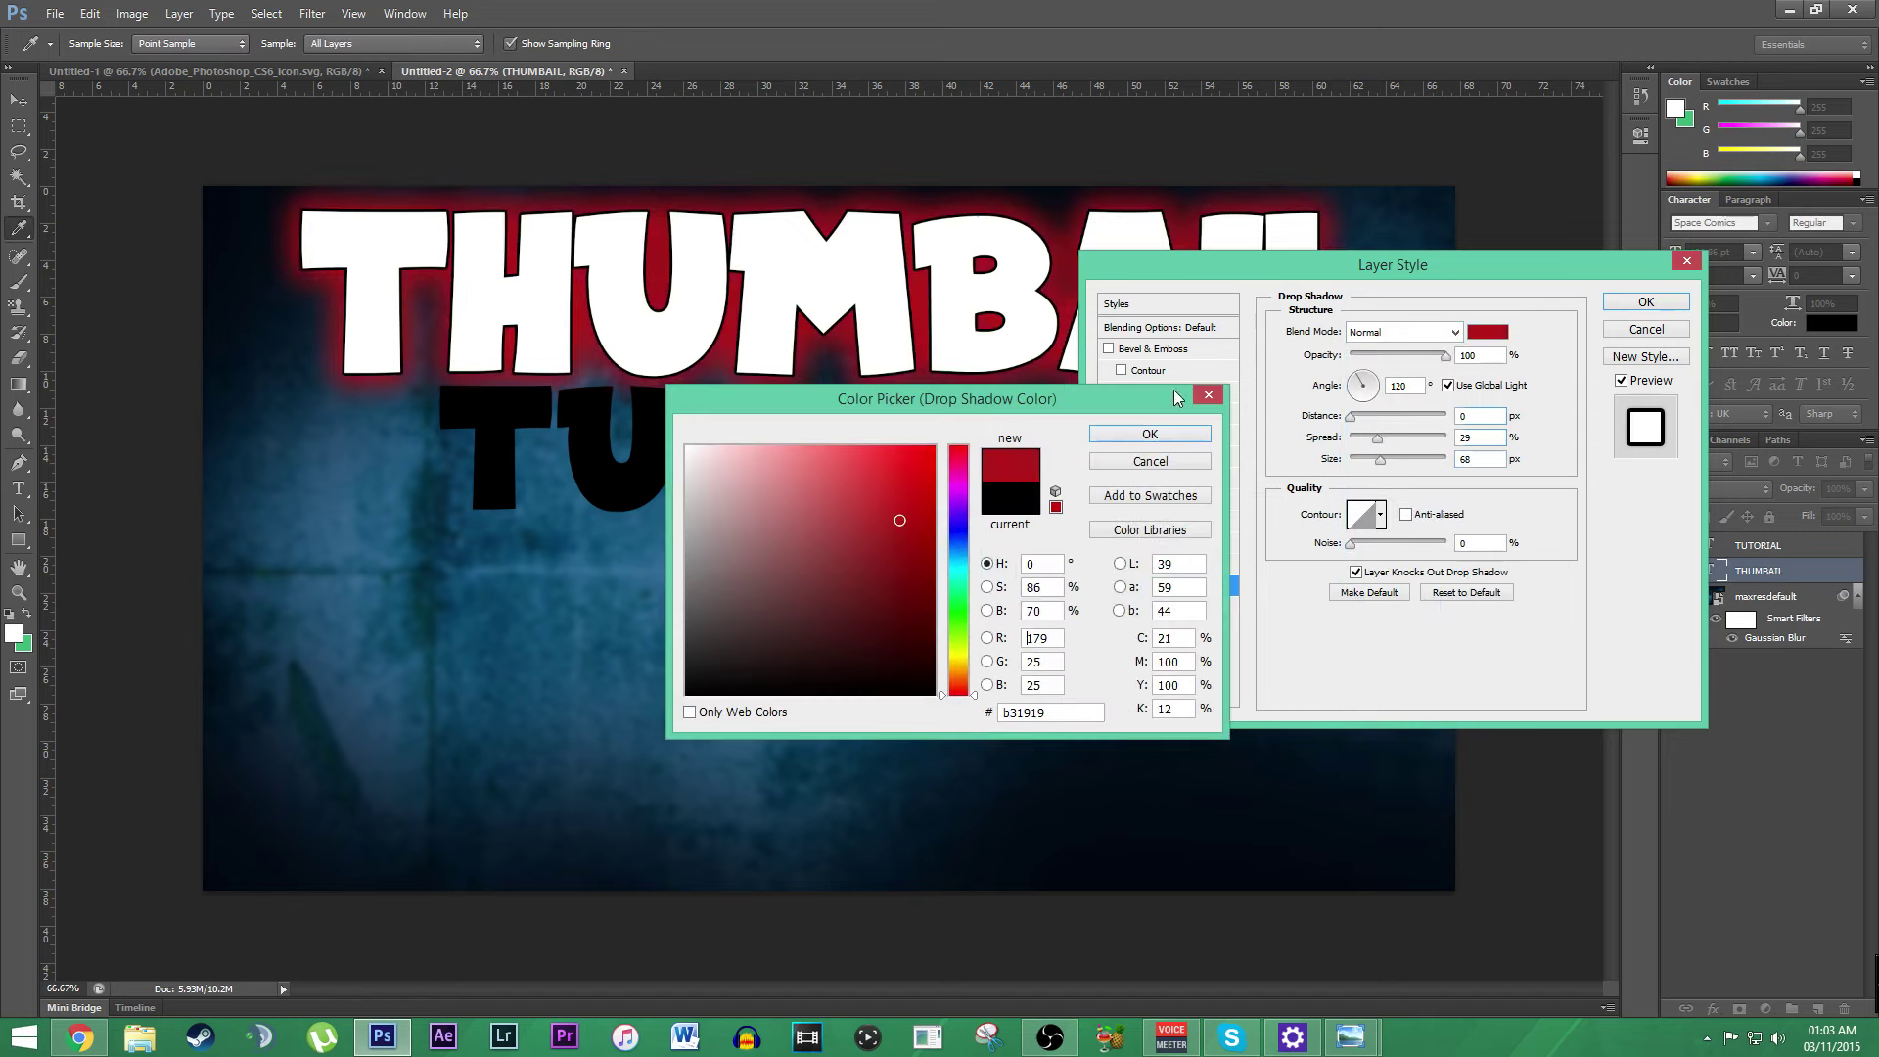
left_click(1208, 394)
left_click(1454, 332)
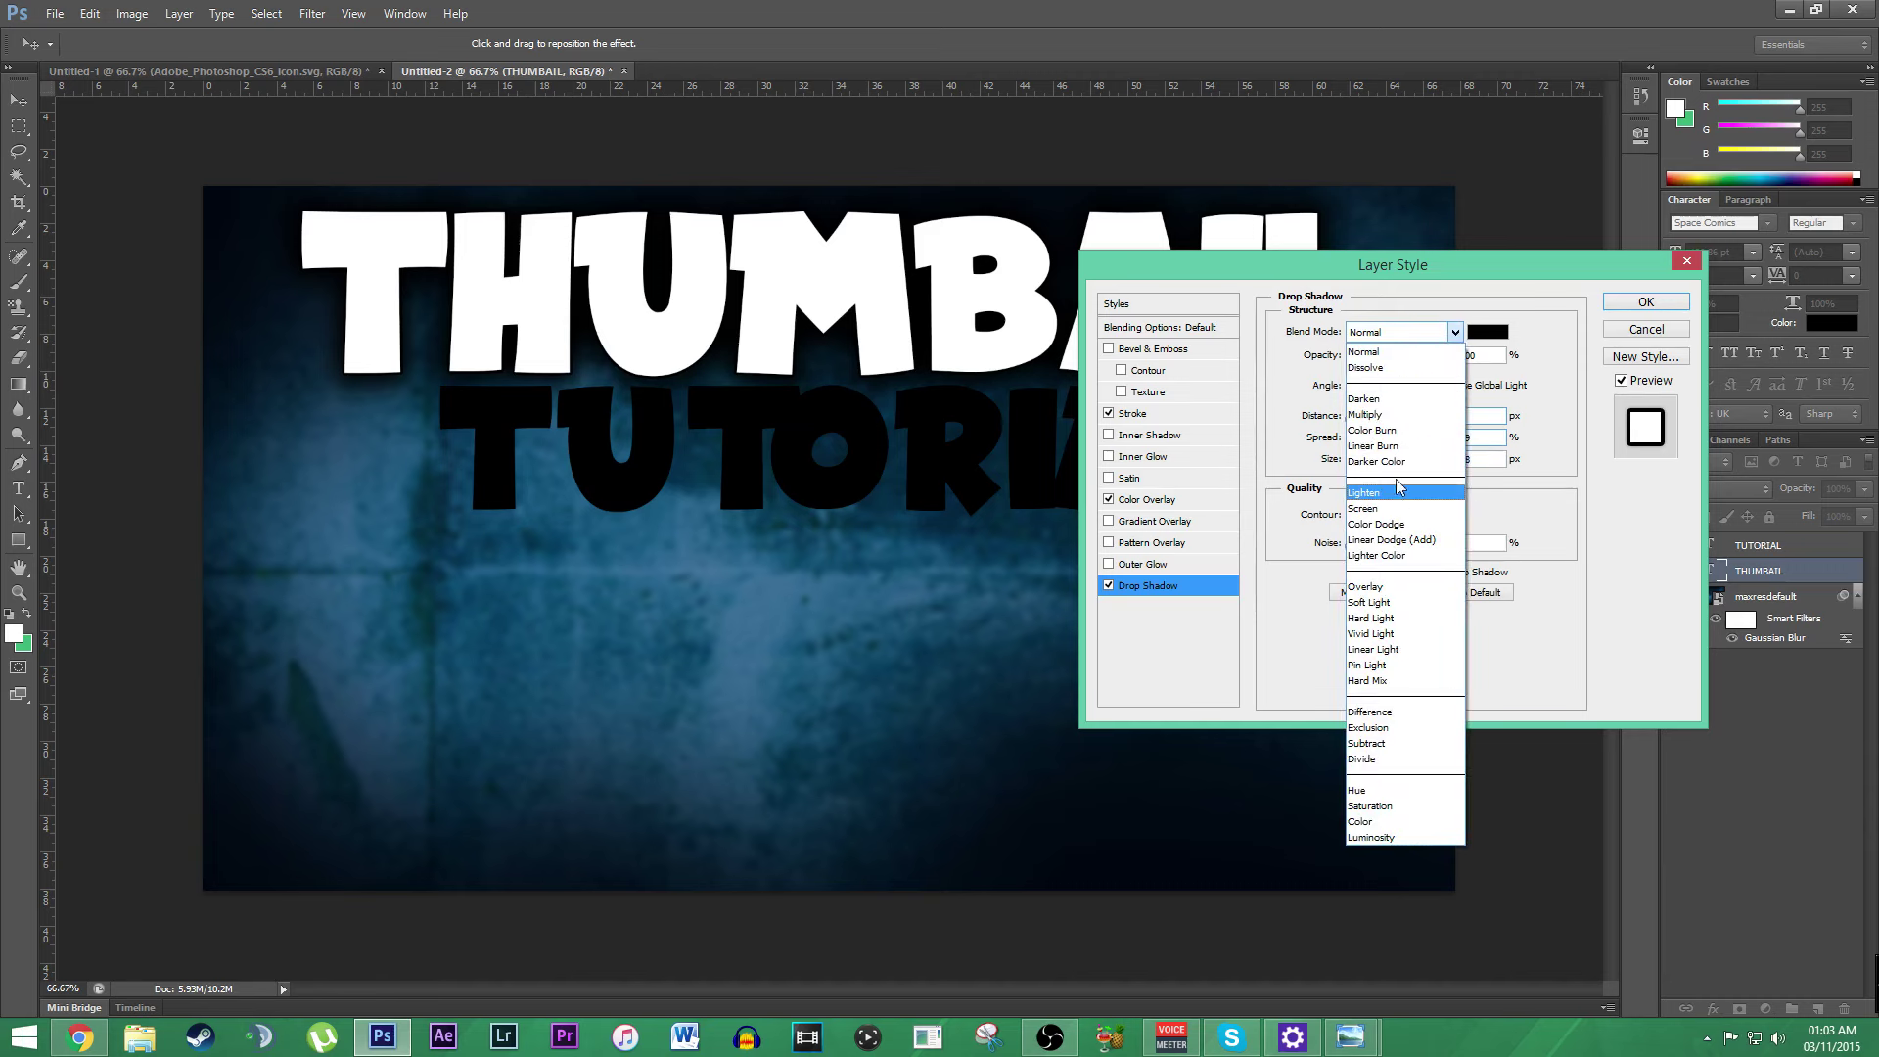
left_click(1407, 414)
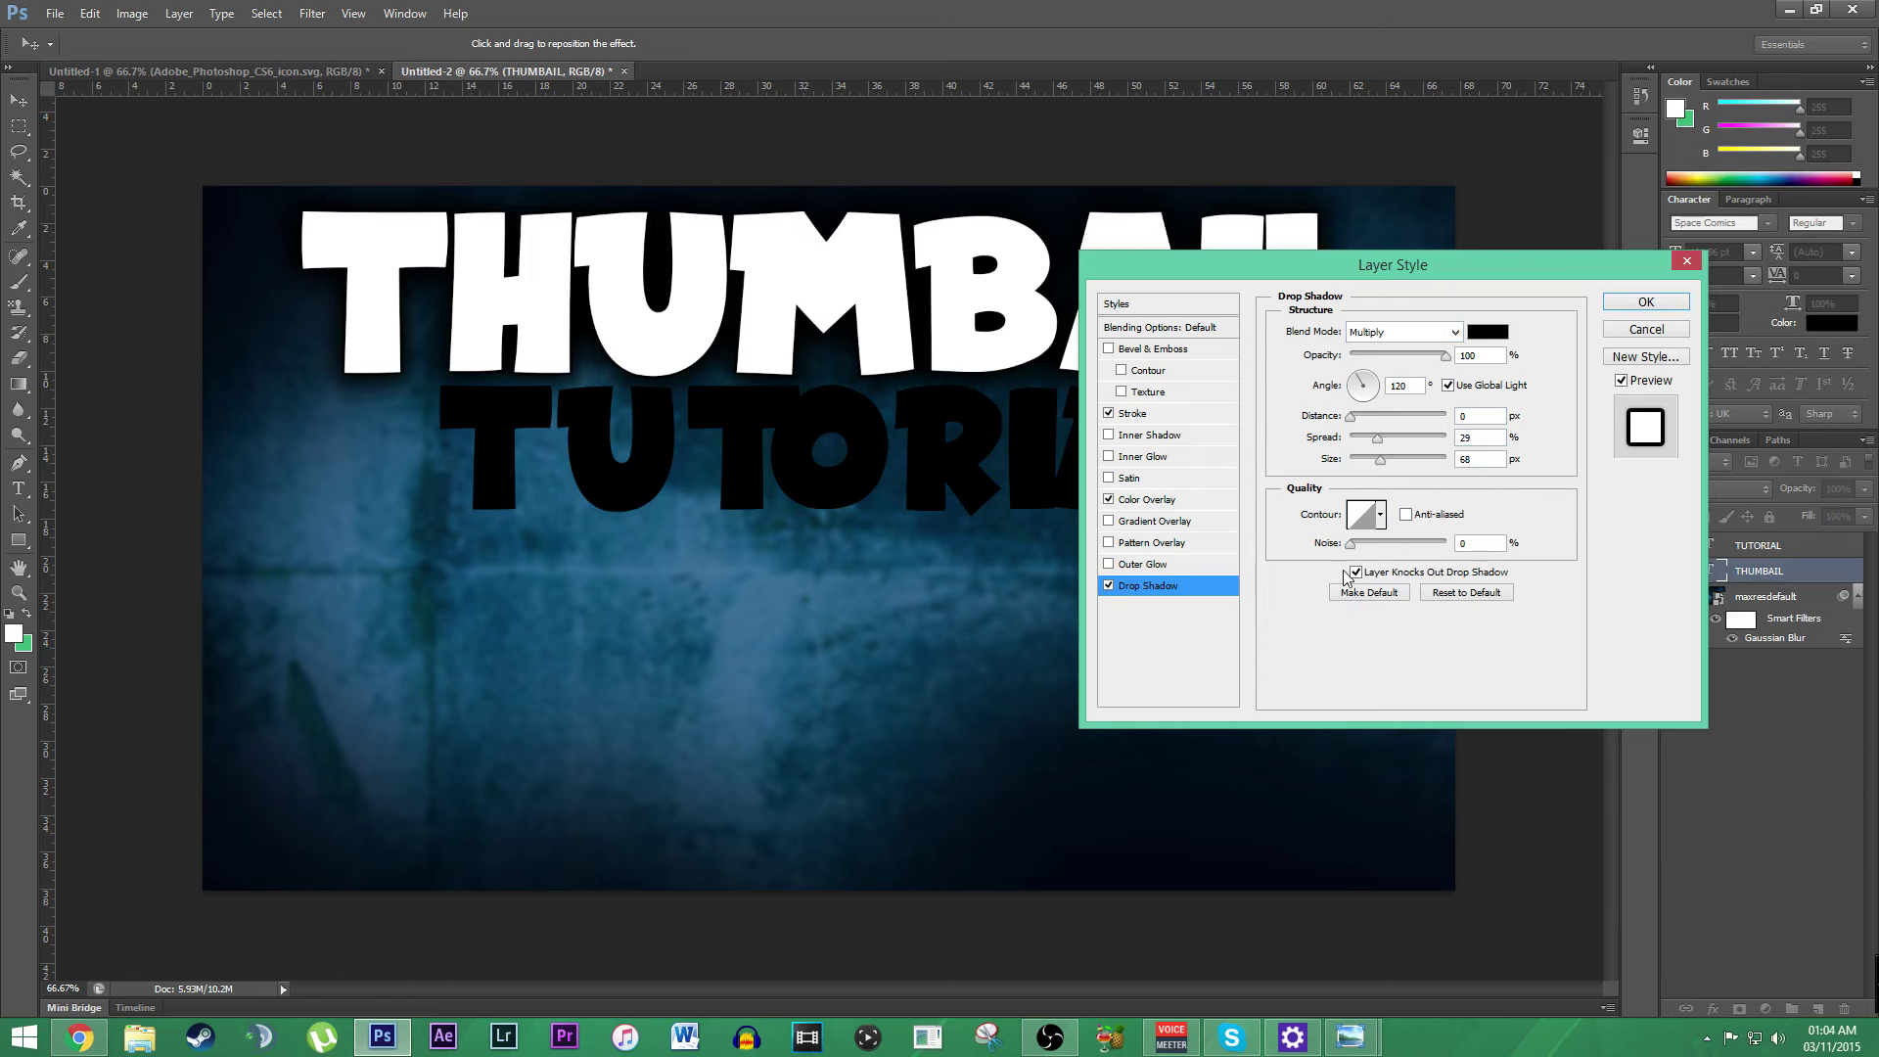
Step: Apply the THUMBAIL layer style and copy its stroke, color overlay and drop shadow effects to the TUTORIAL layer
left_click(1158, 503)
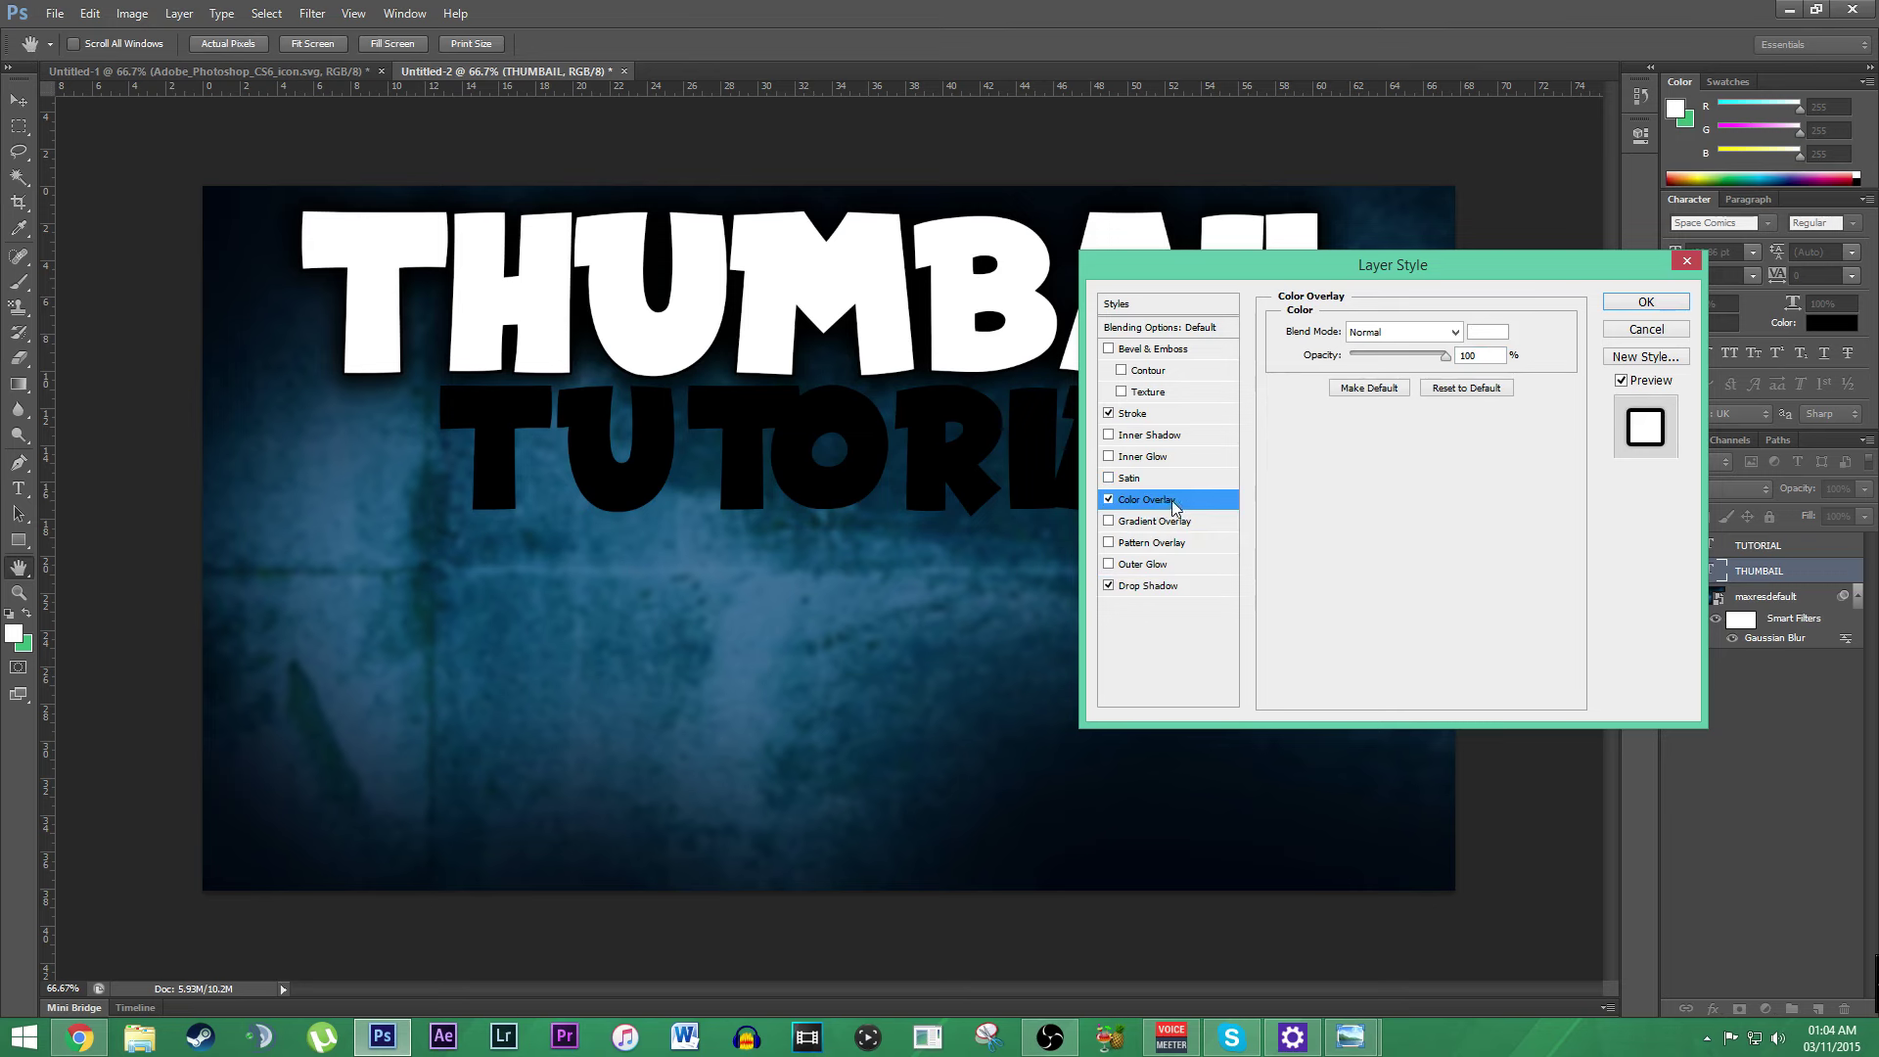
left_click(1638, 300)
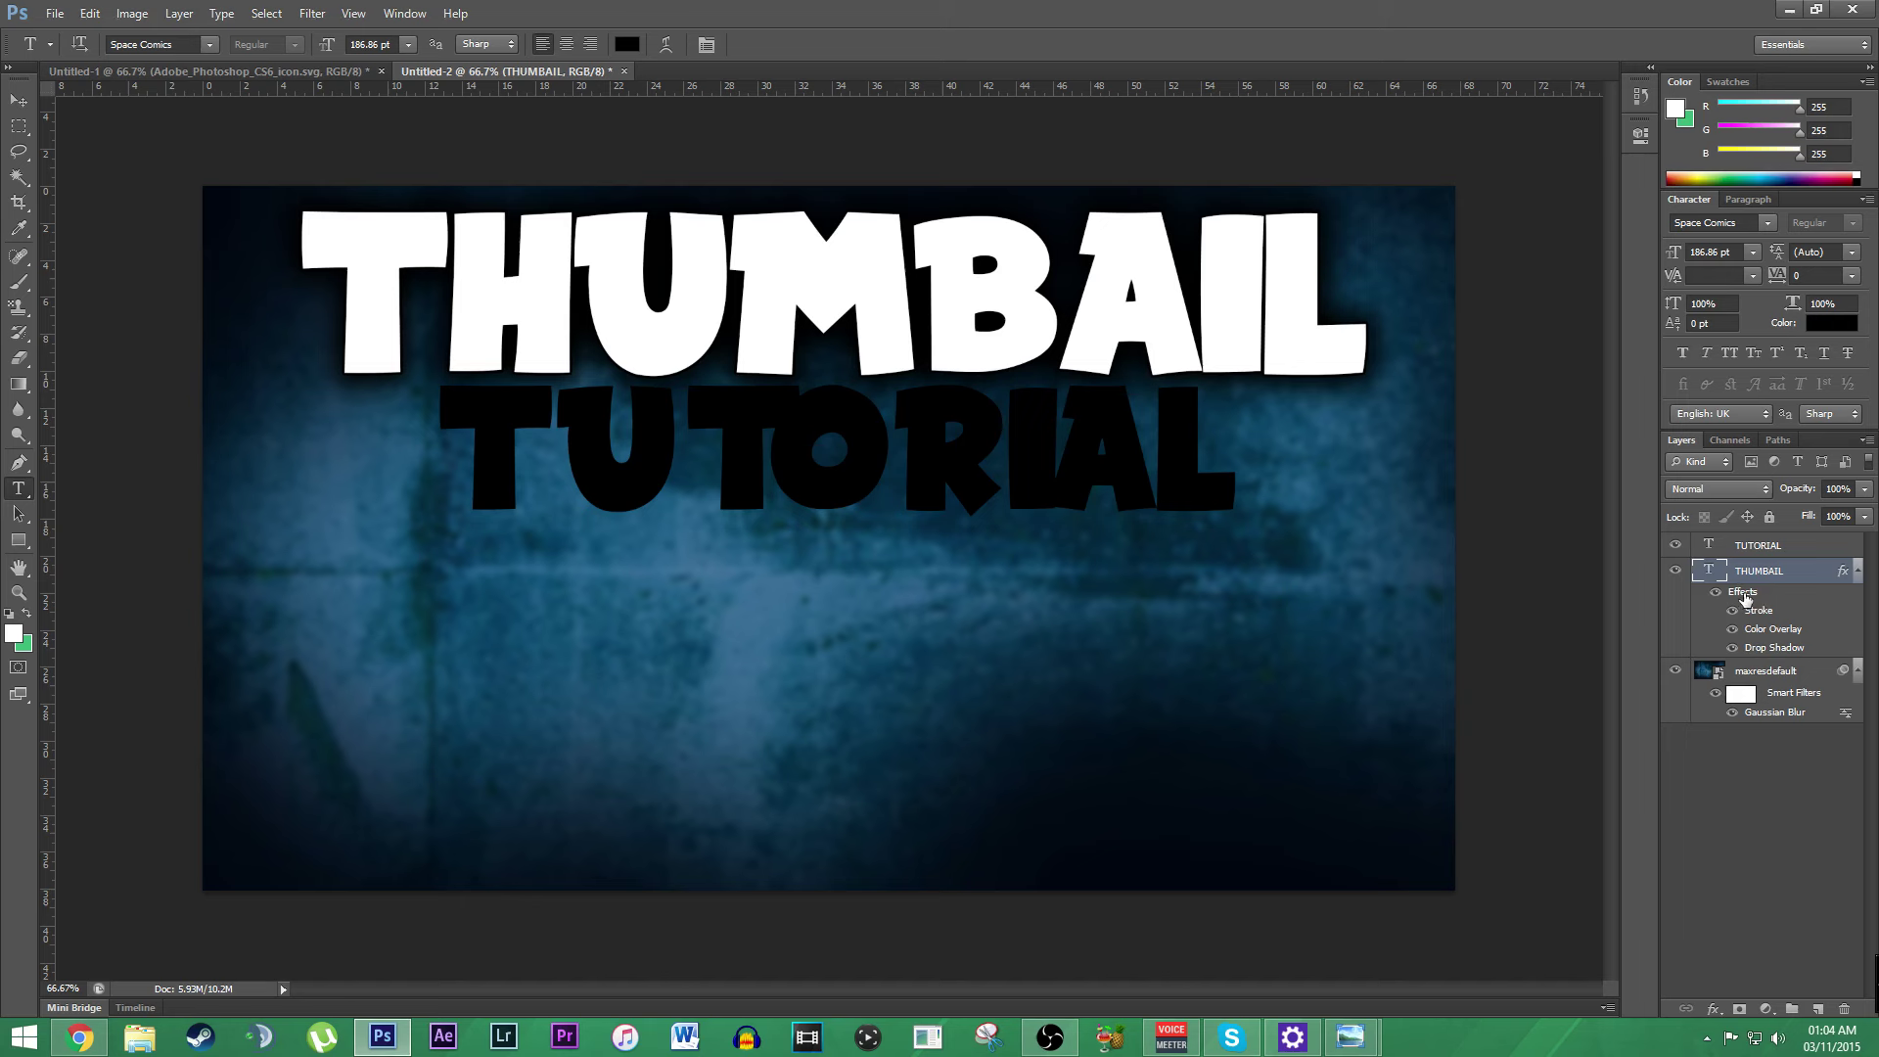
left_click_drag(1745, 592, 1747, 549)
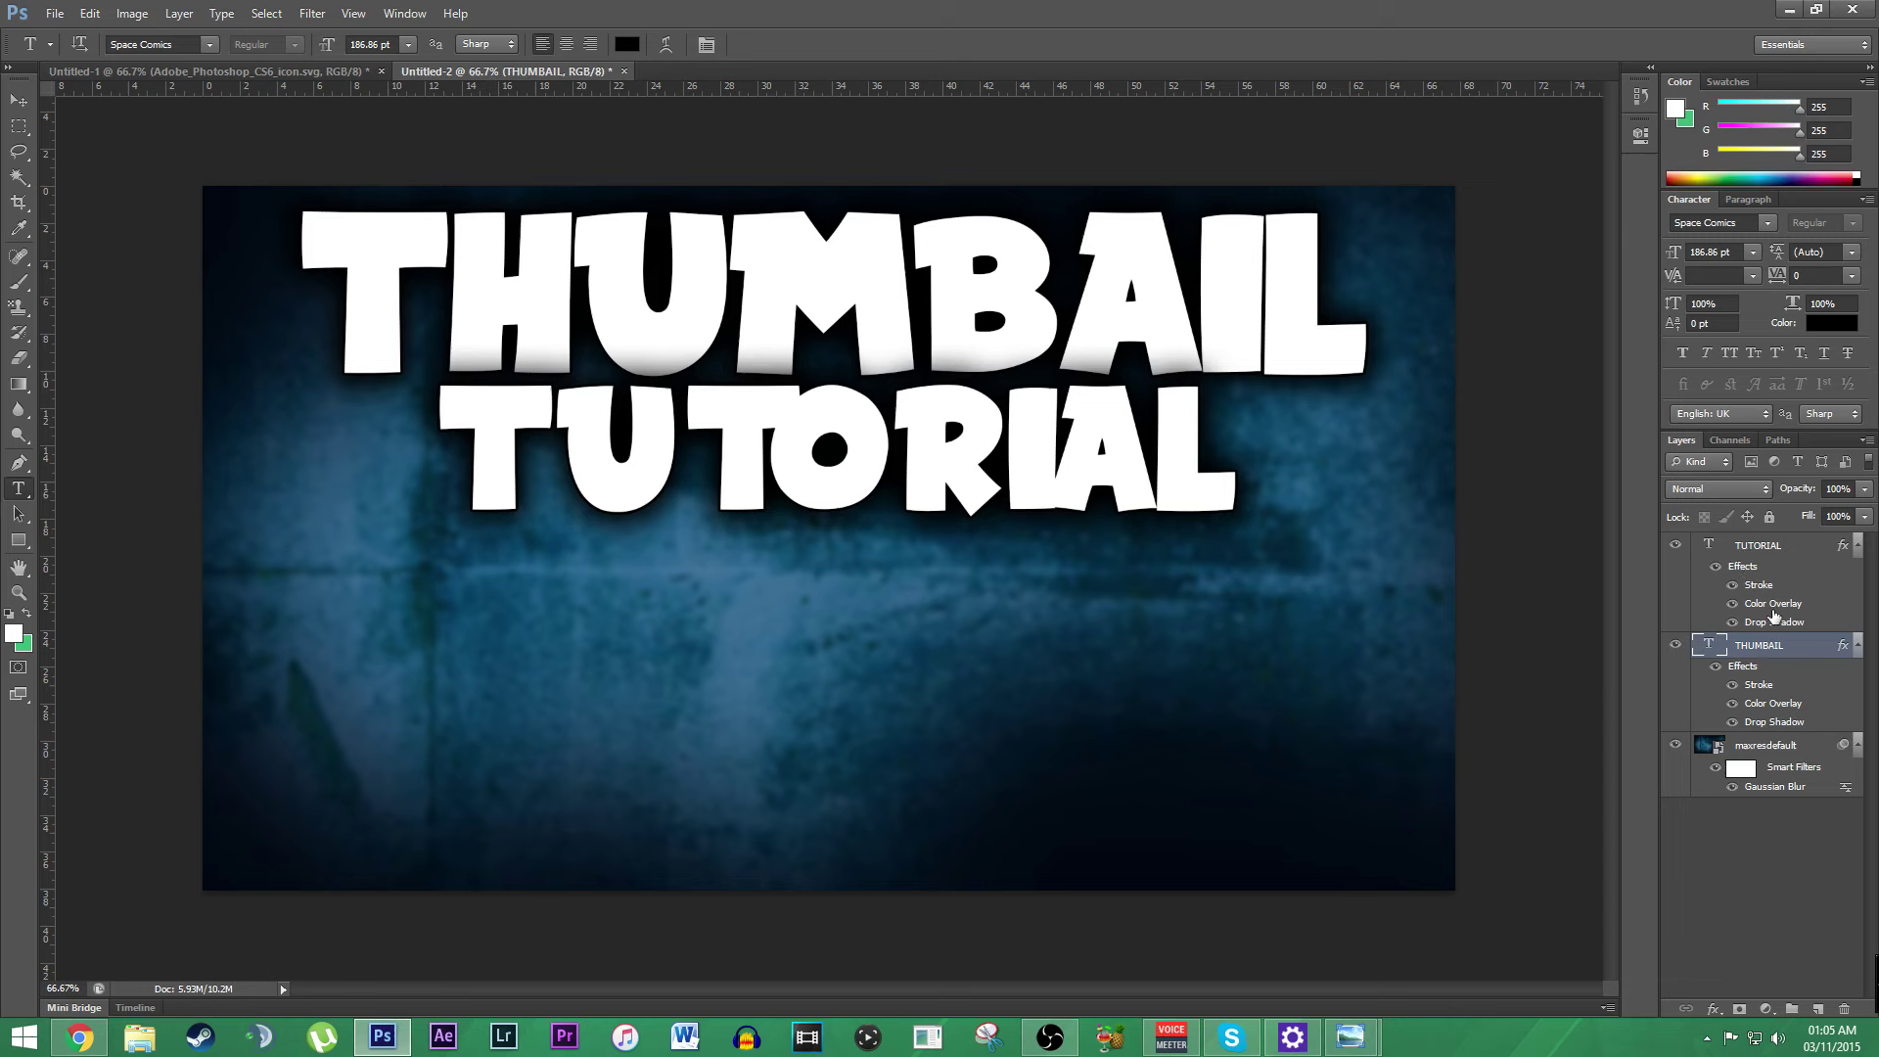
right_click(1755, 550)
left_click(1595, 307)
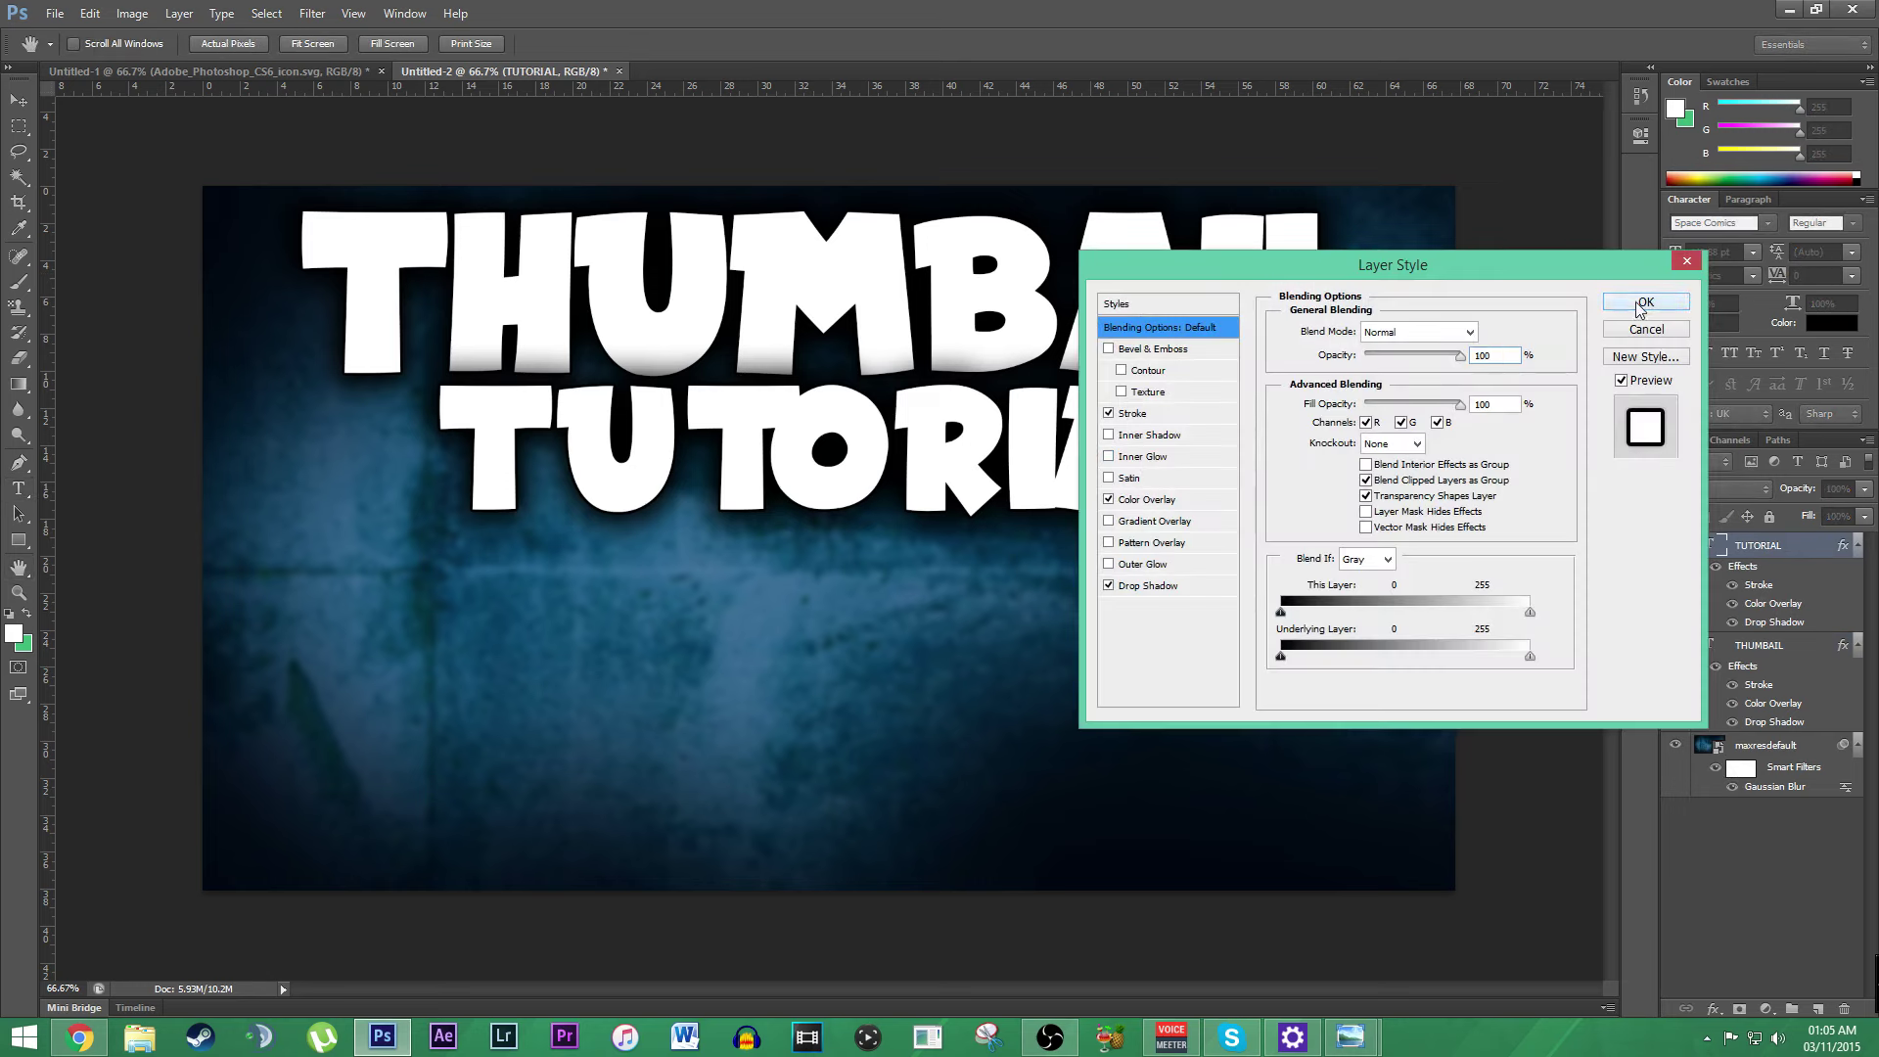
left_click(1644, 303)
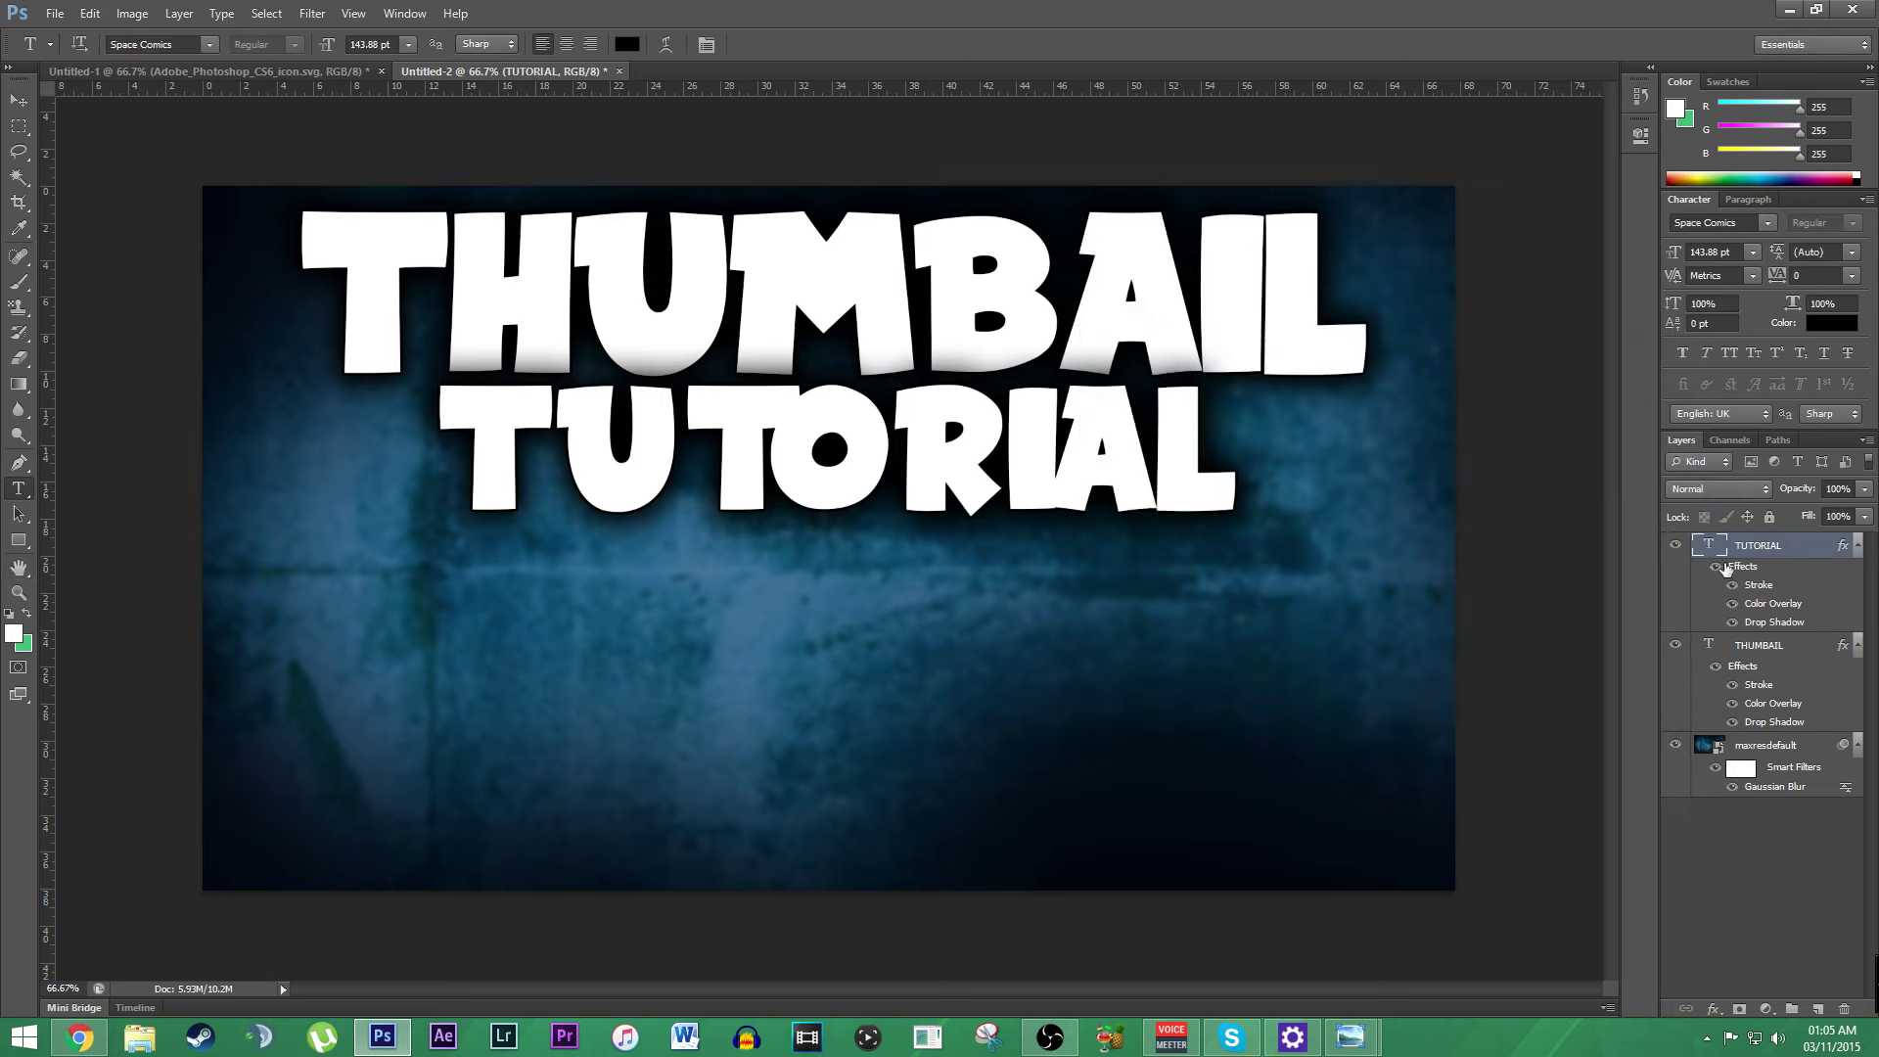
Step: Scale the THUMBAIL and TUTORIAL text layers together to about 111% and move them down towards the middle of the canvas
left_click(1712, 649, "shift")
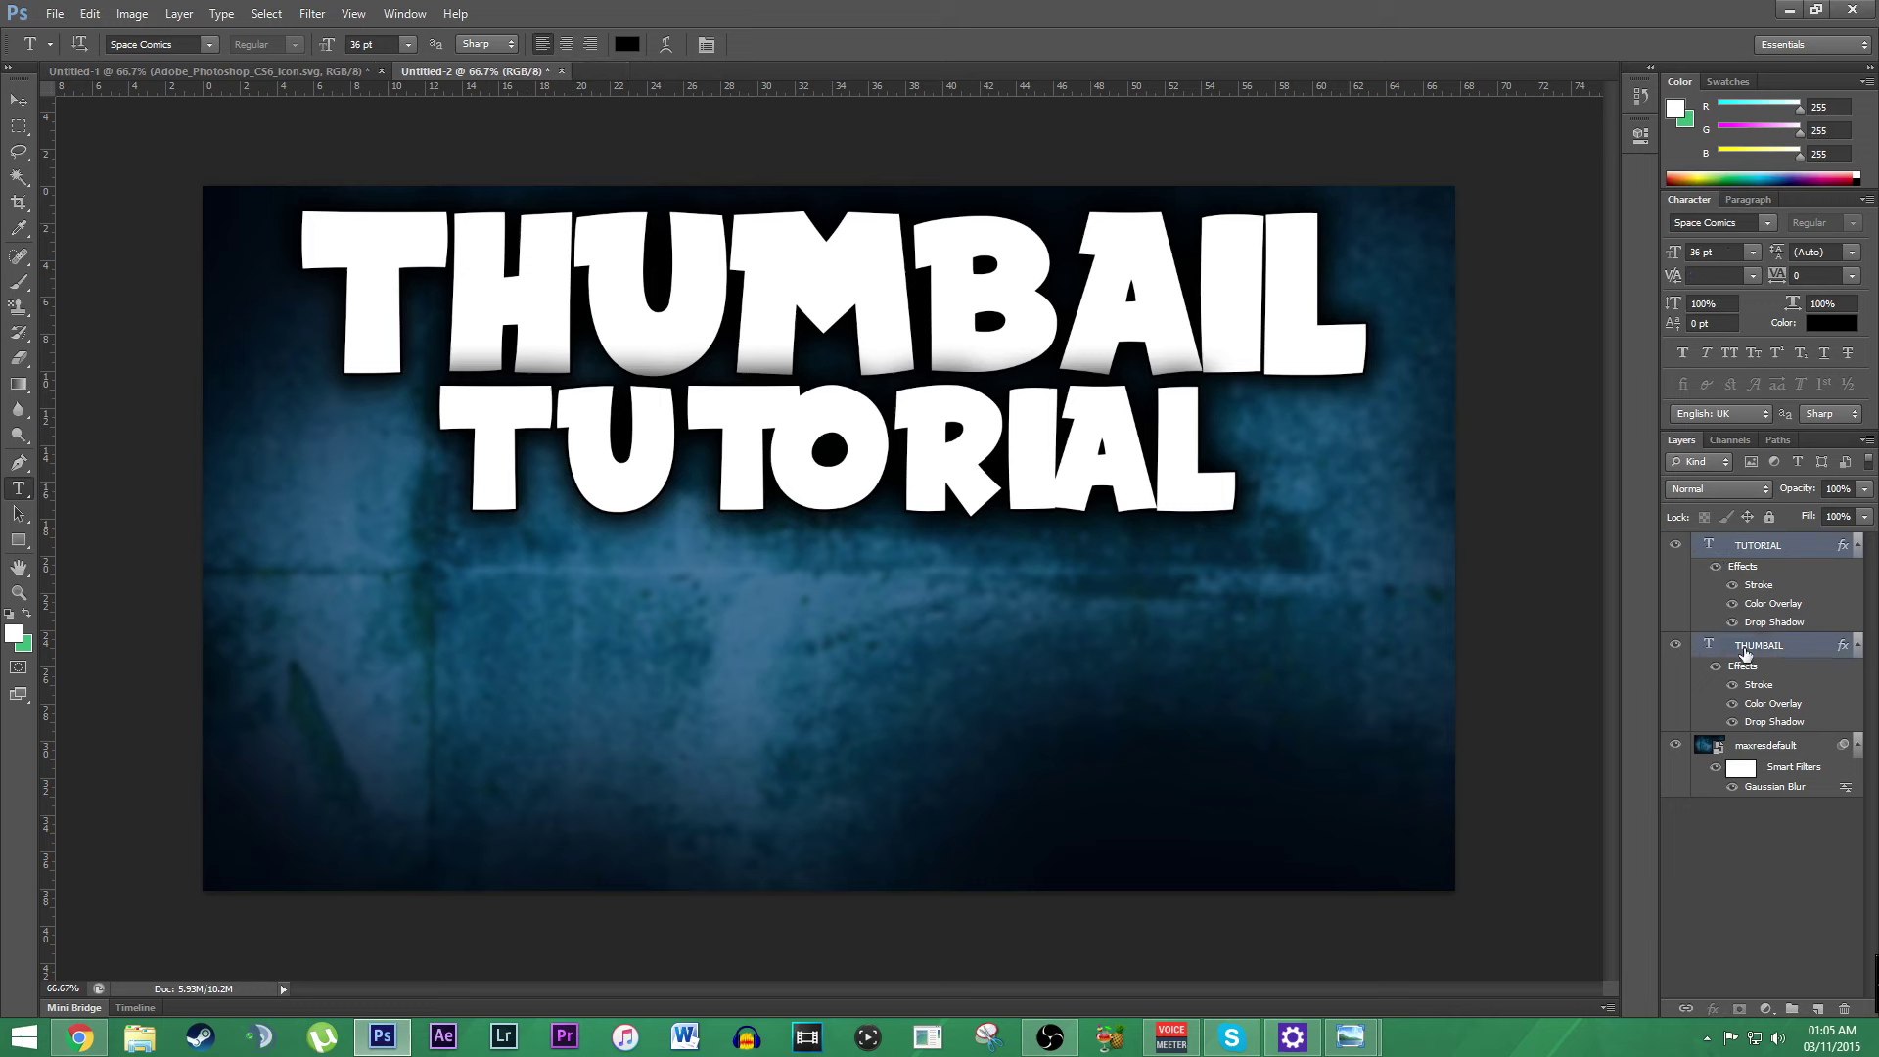
key("ctrl+t")
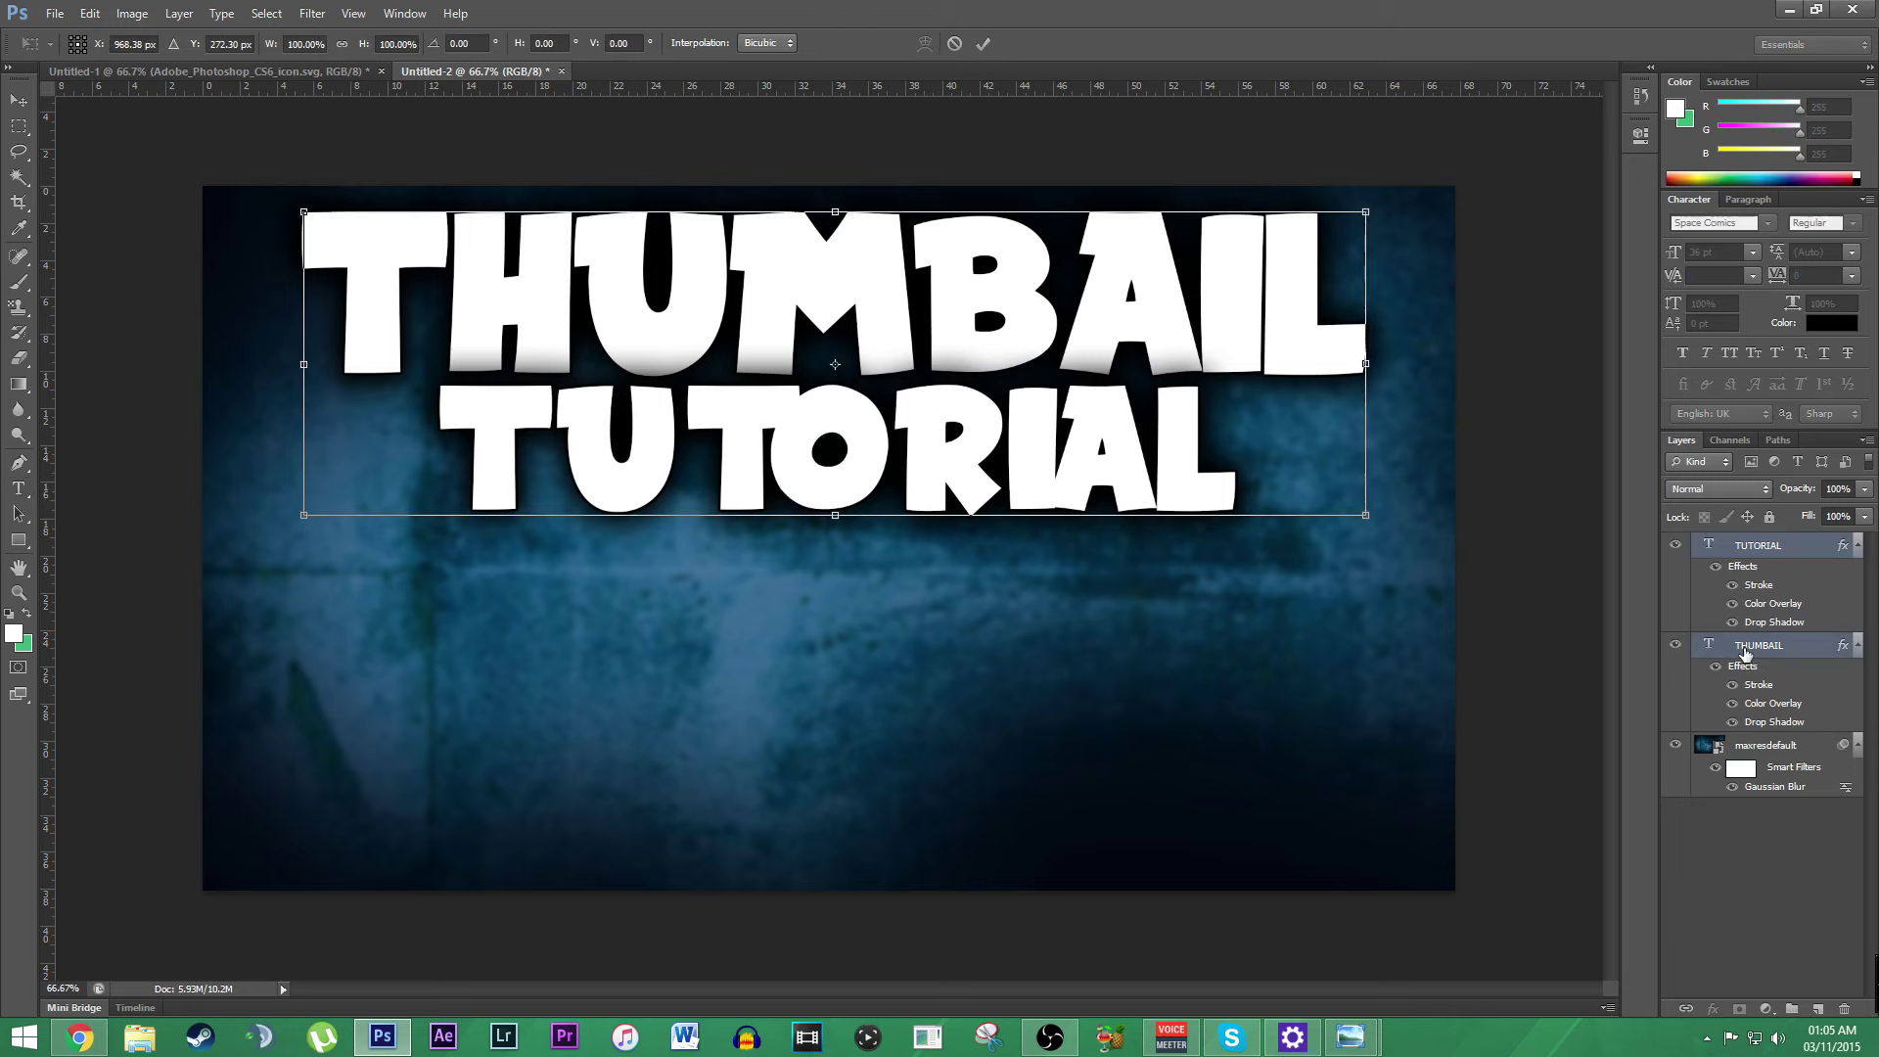
left_click_drag(1370, 522, 1406, 533)
left_click_drag(1269, 519, 1288, 592)
left_click_drag(1427, 602, 1446, 606)
left_click_drag(1264, 537, 1260, 566)
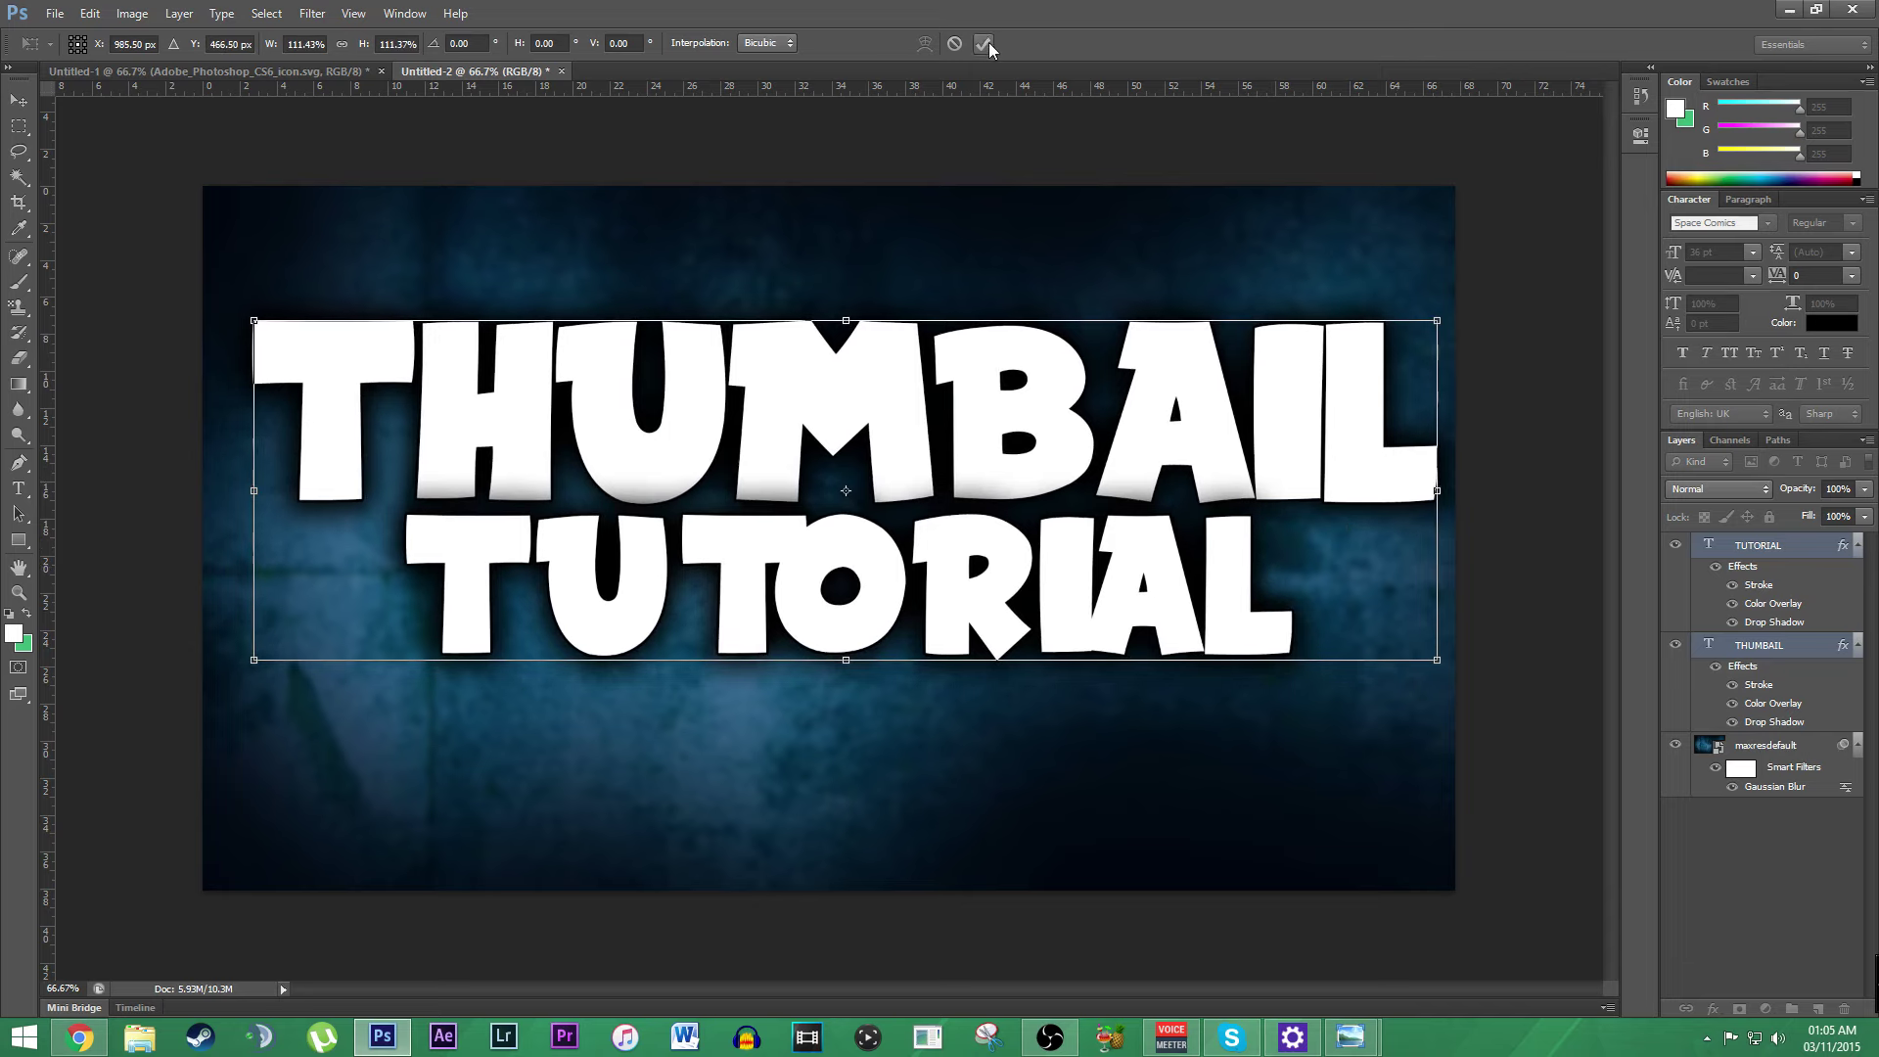
left_click(985, 43)
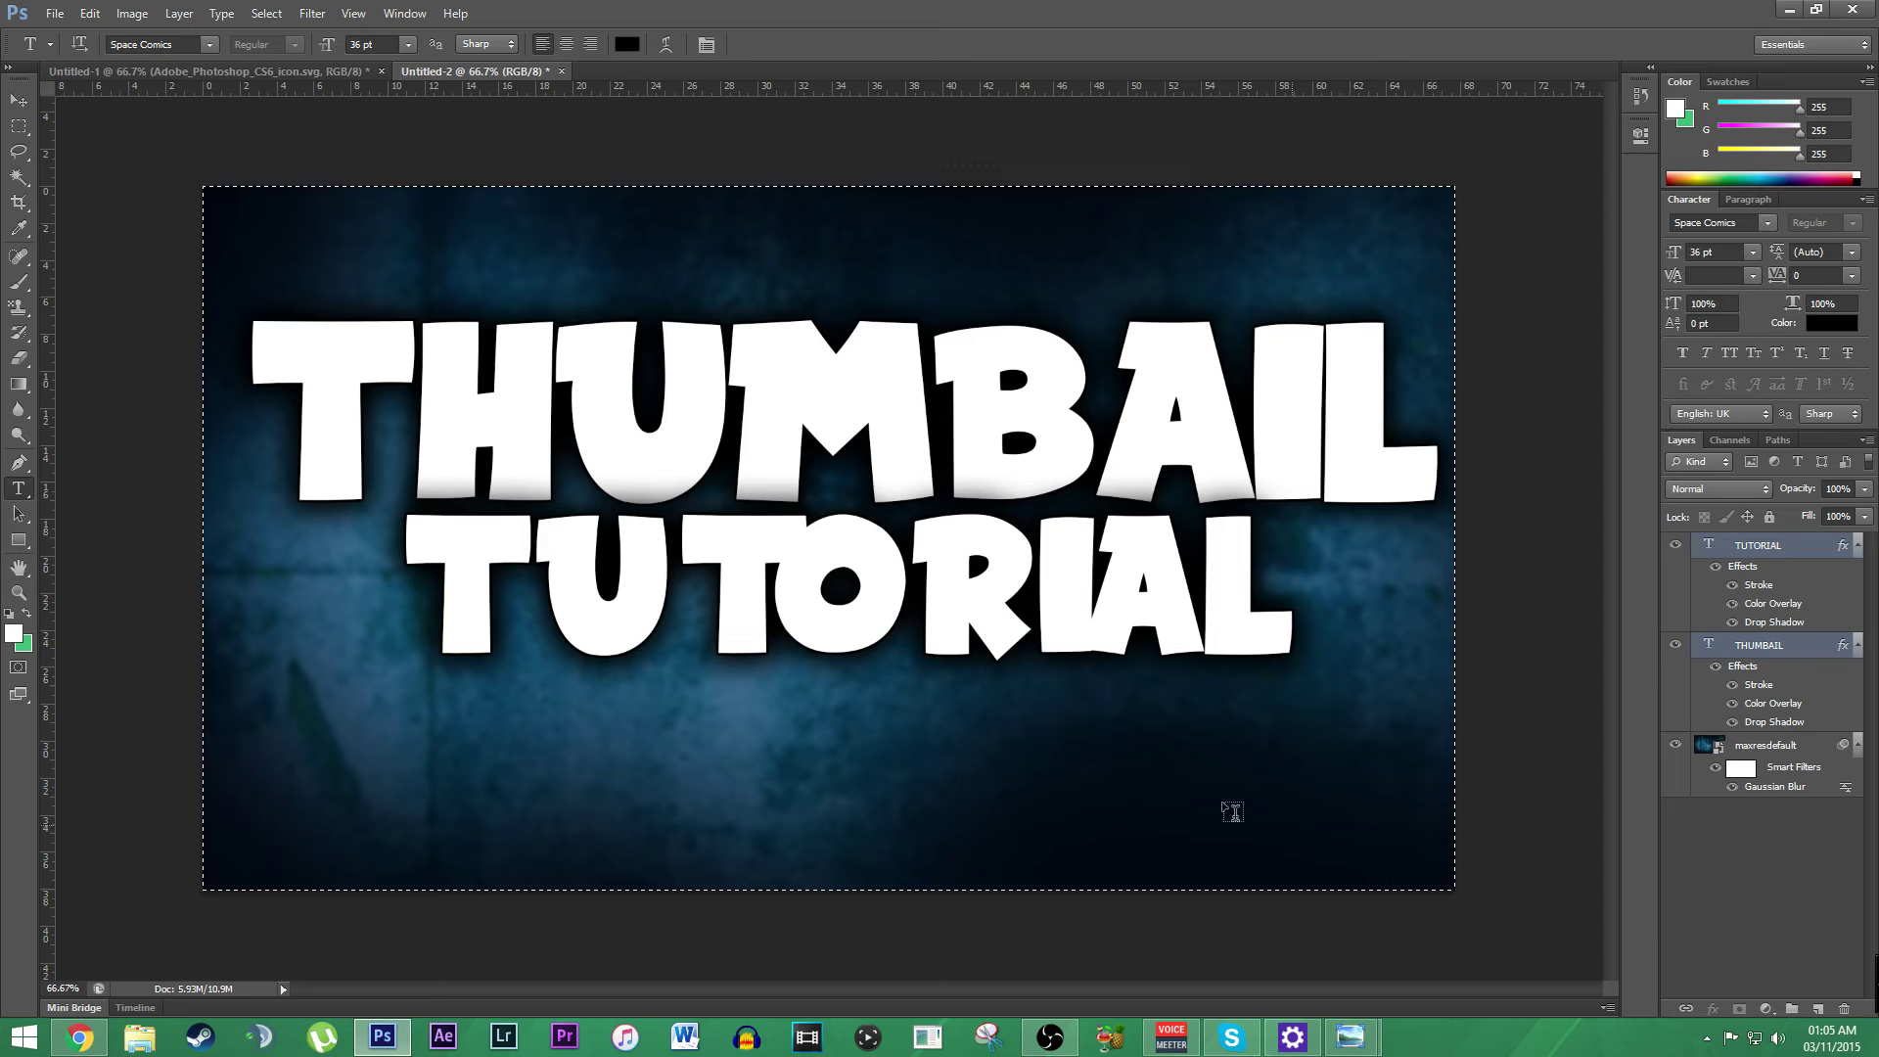
Step: Align both title text layers to the horizontal centre of the canvas and clear the canvas selection
left_click(17, 102)
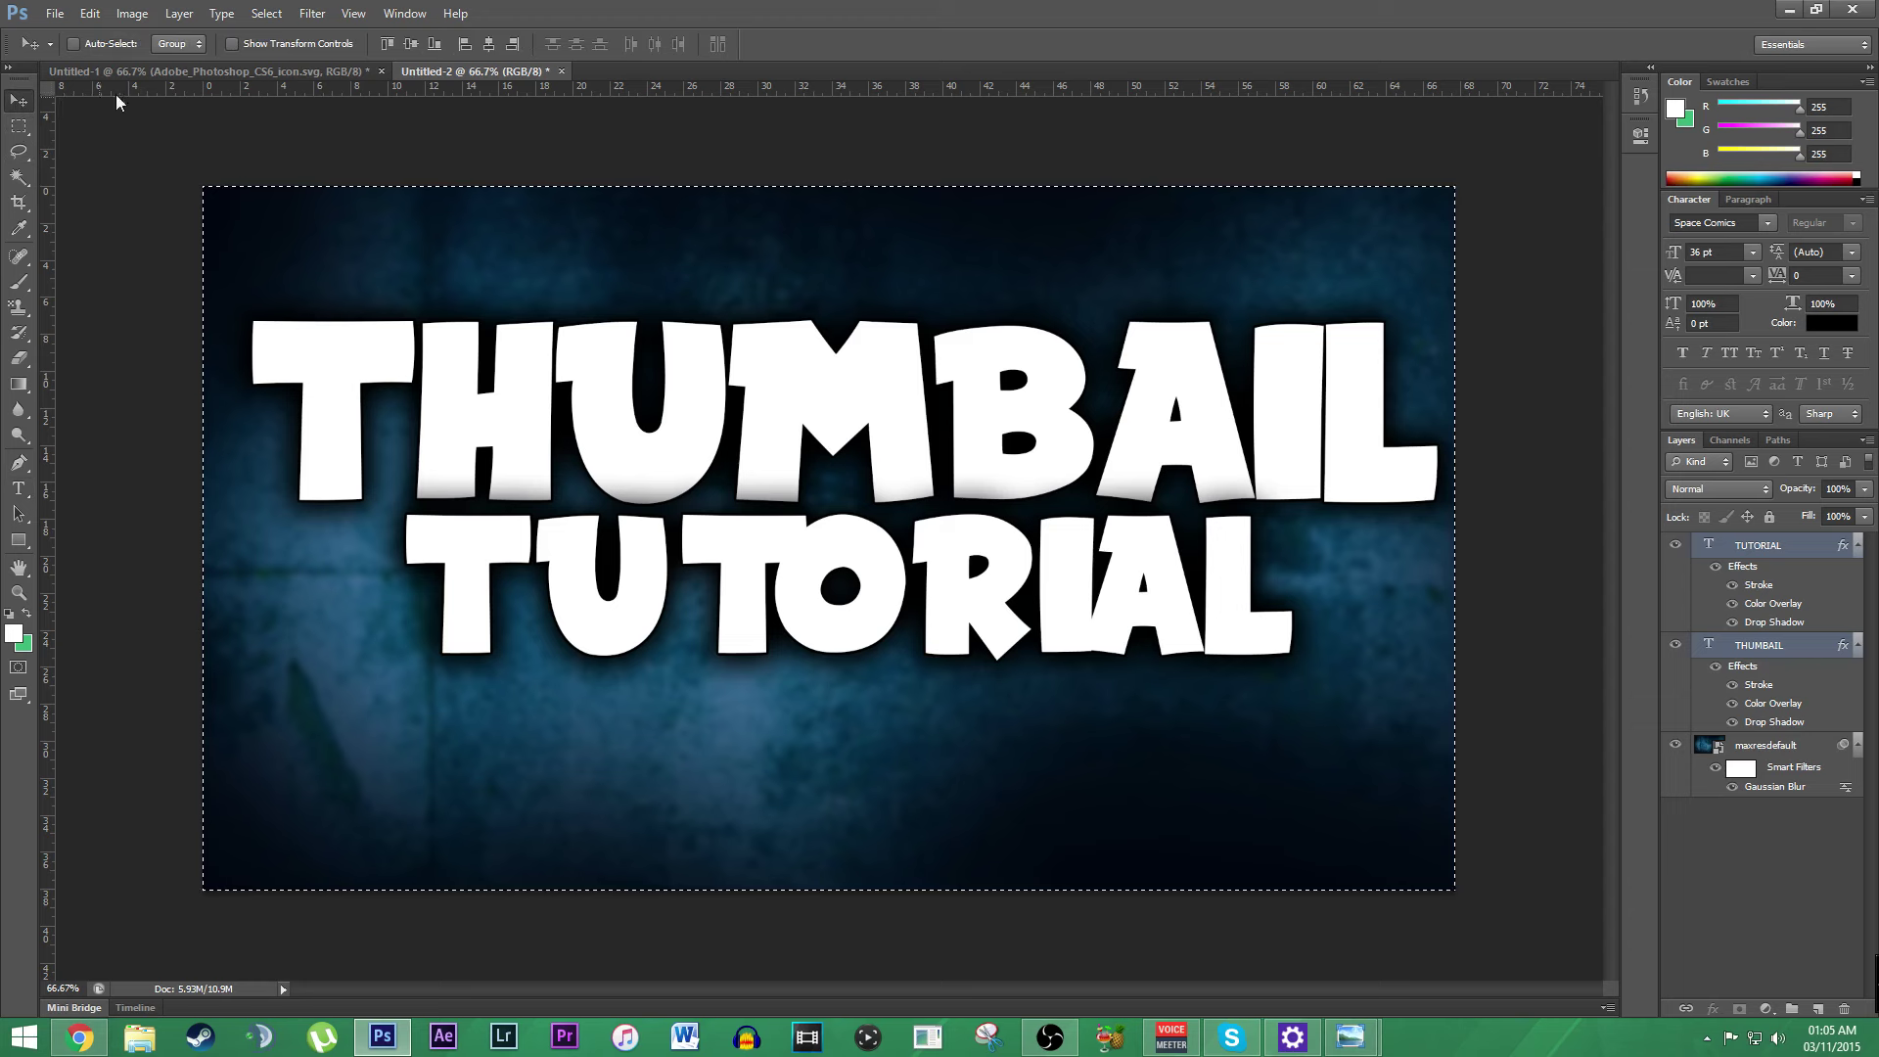
left_click(409, 45)
key("ctrl+z")
left_click(489, 44)
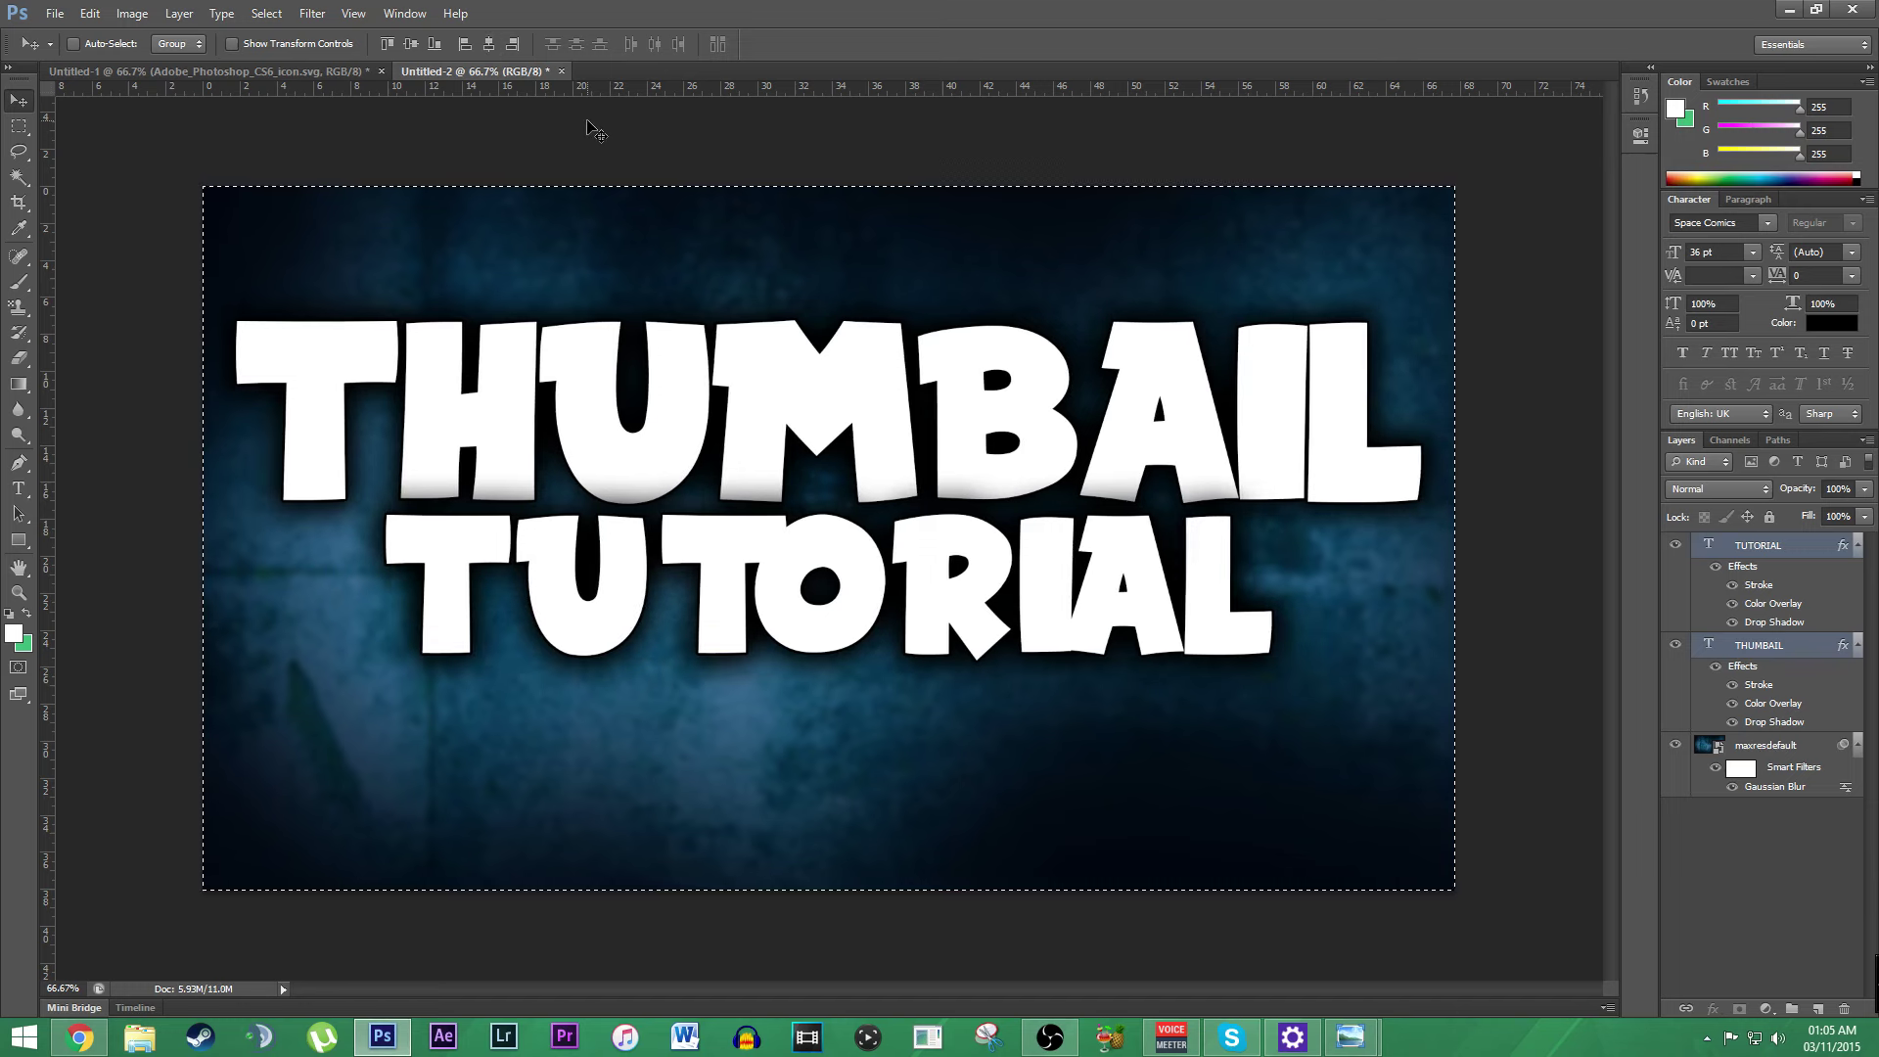
left_click(19, 127)
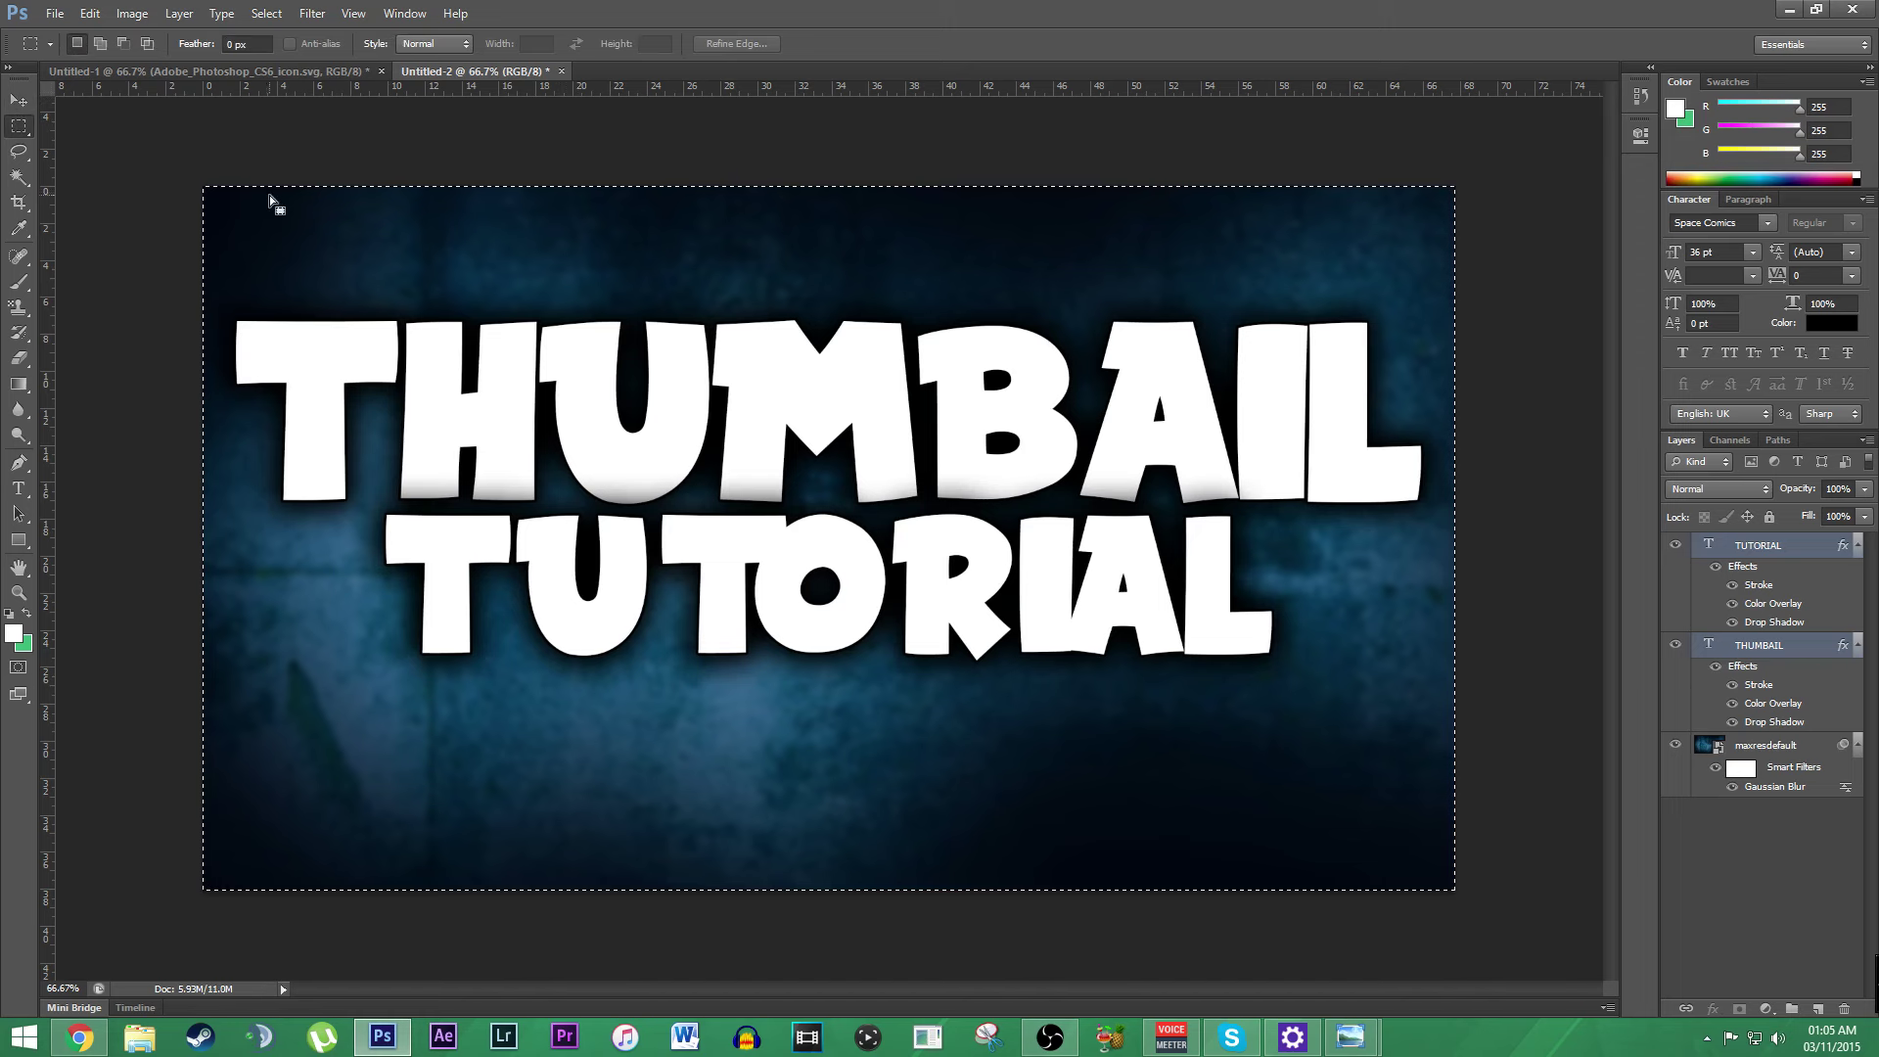
right_click(270, 198)
left_click(293, 208)
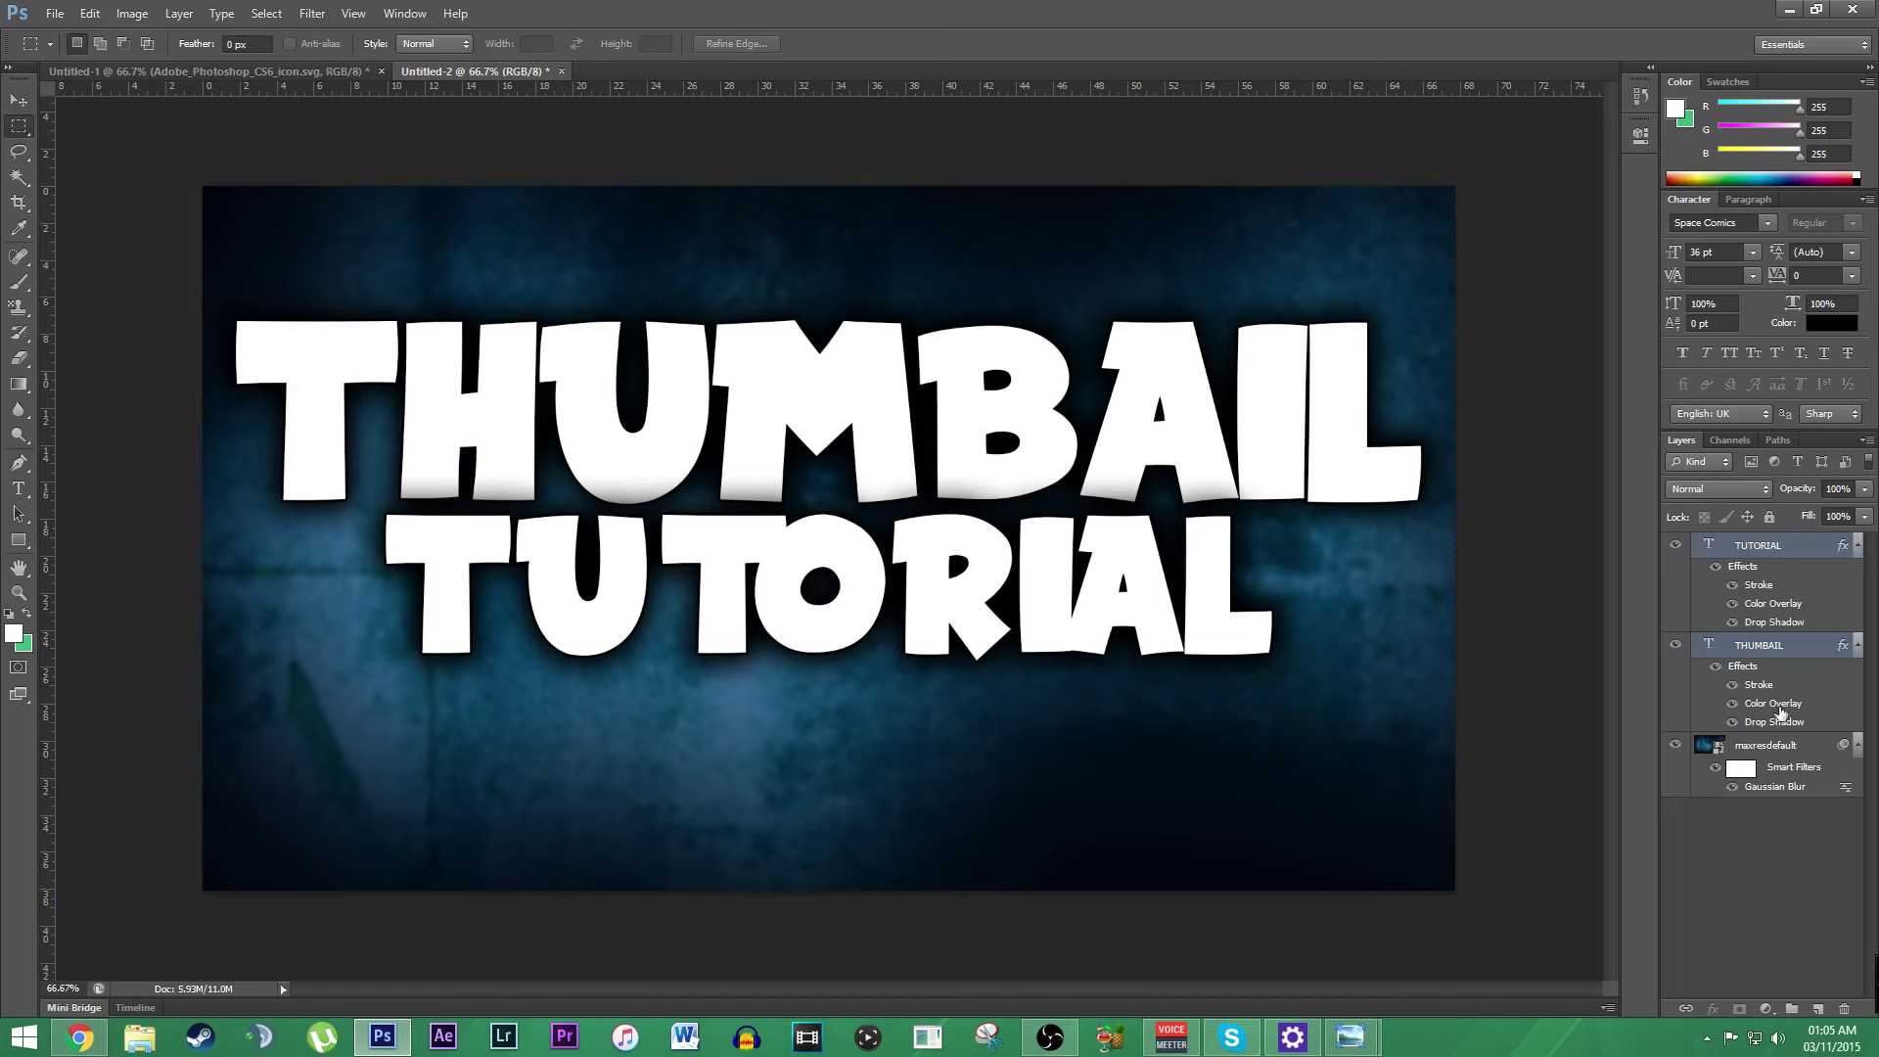
Step: Add a text layer reading "2015" in 36 pt Space Comics below the TUTORIAL text
left_click(1752, 546)
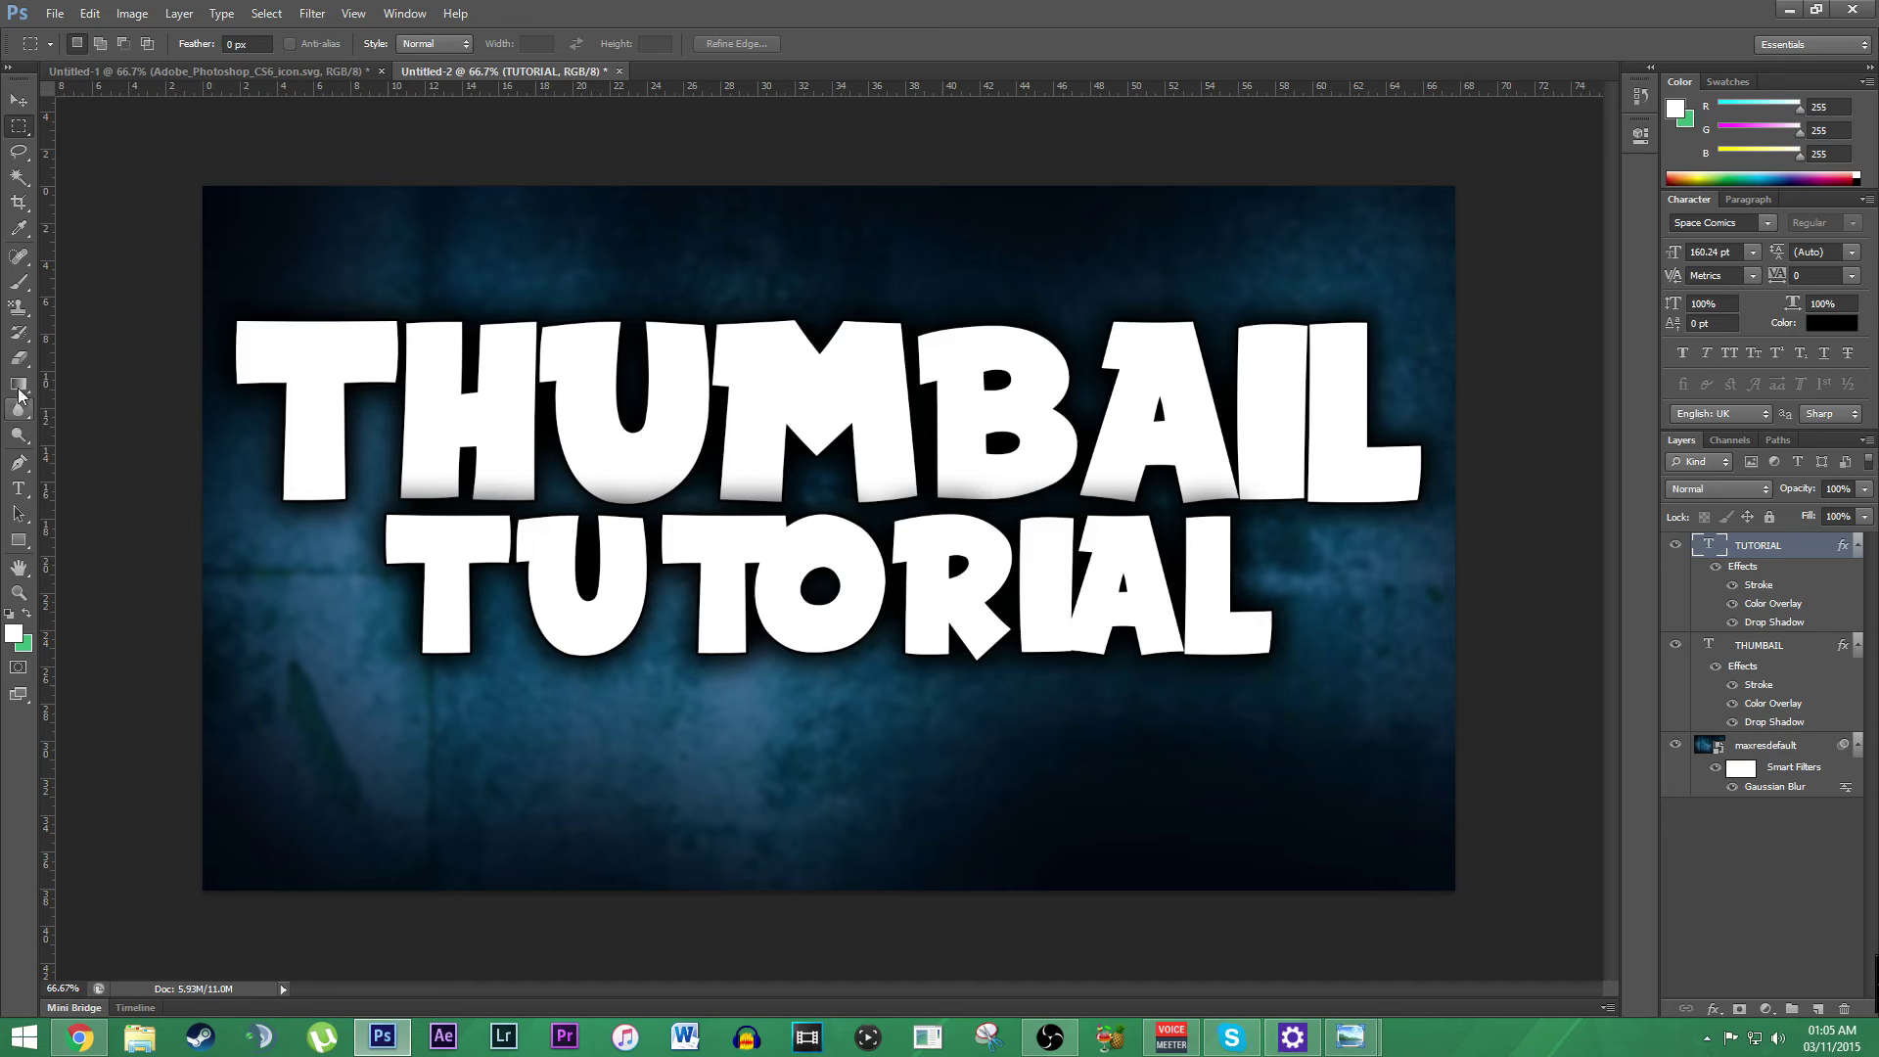
left_click(18, 488)
left_click(820, 768)
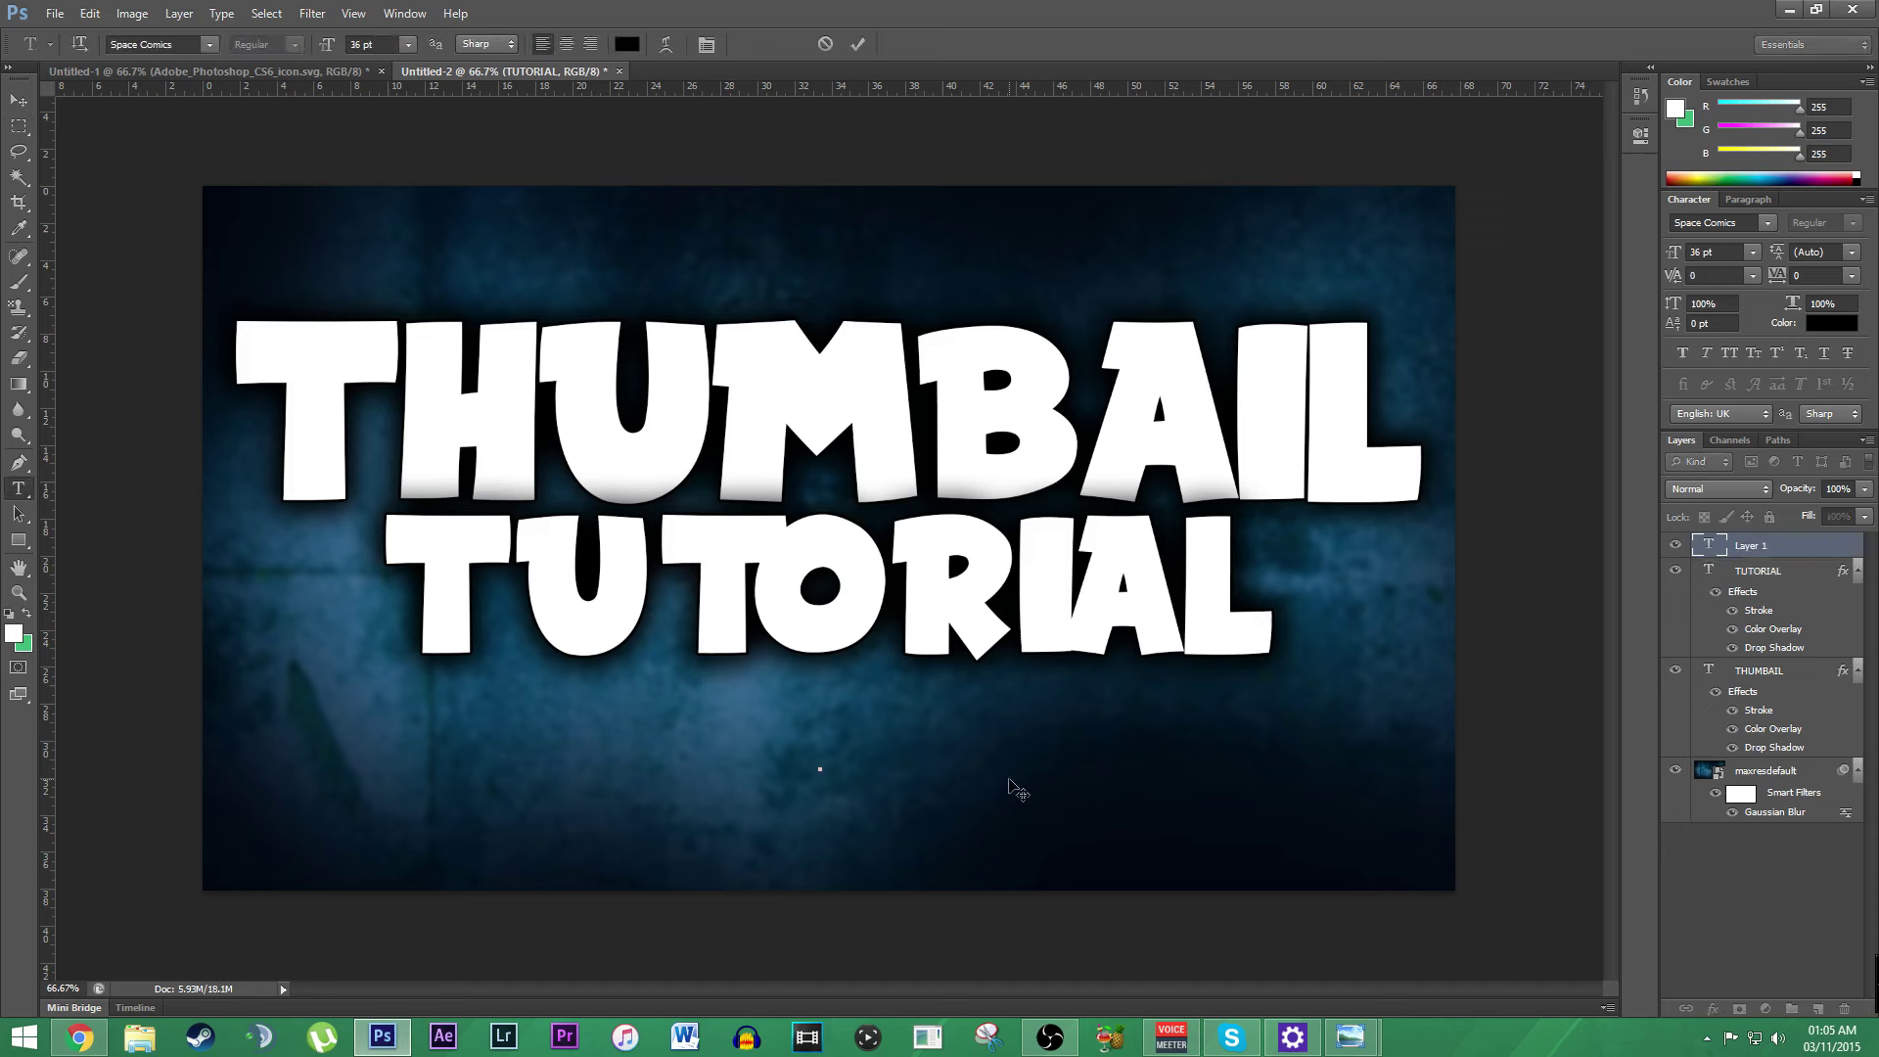
type("2015")
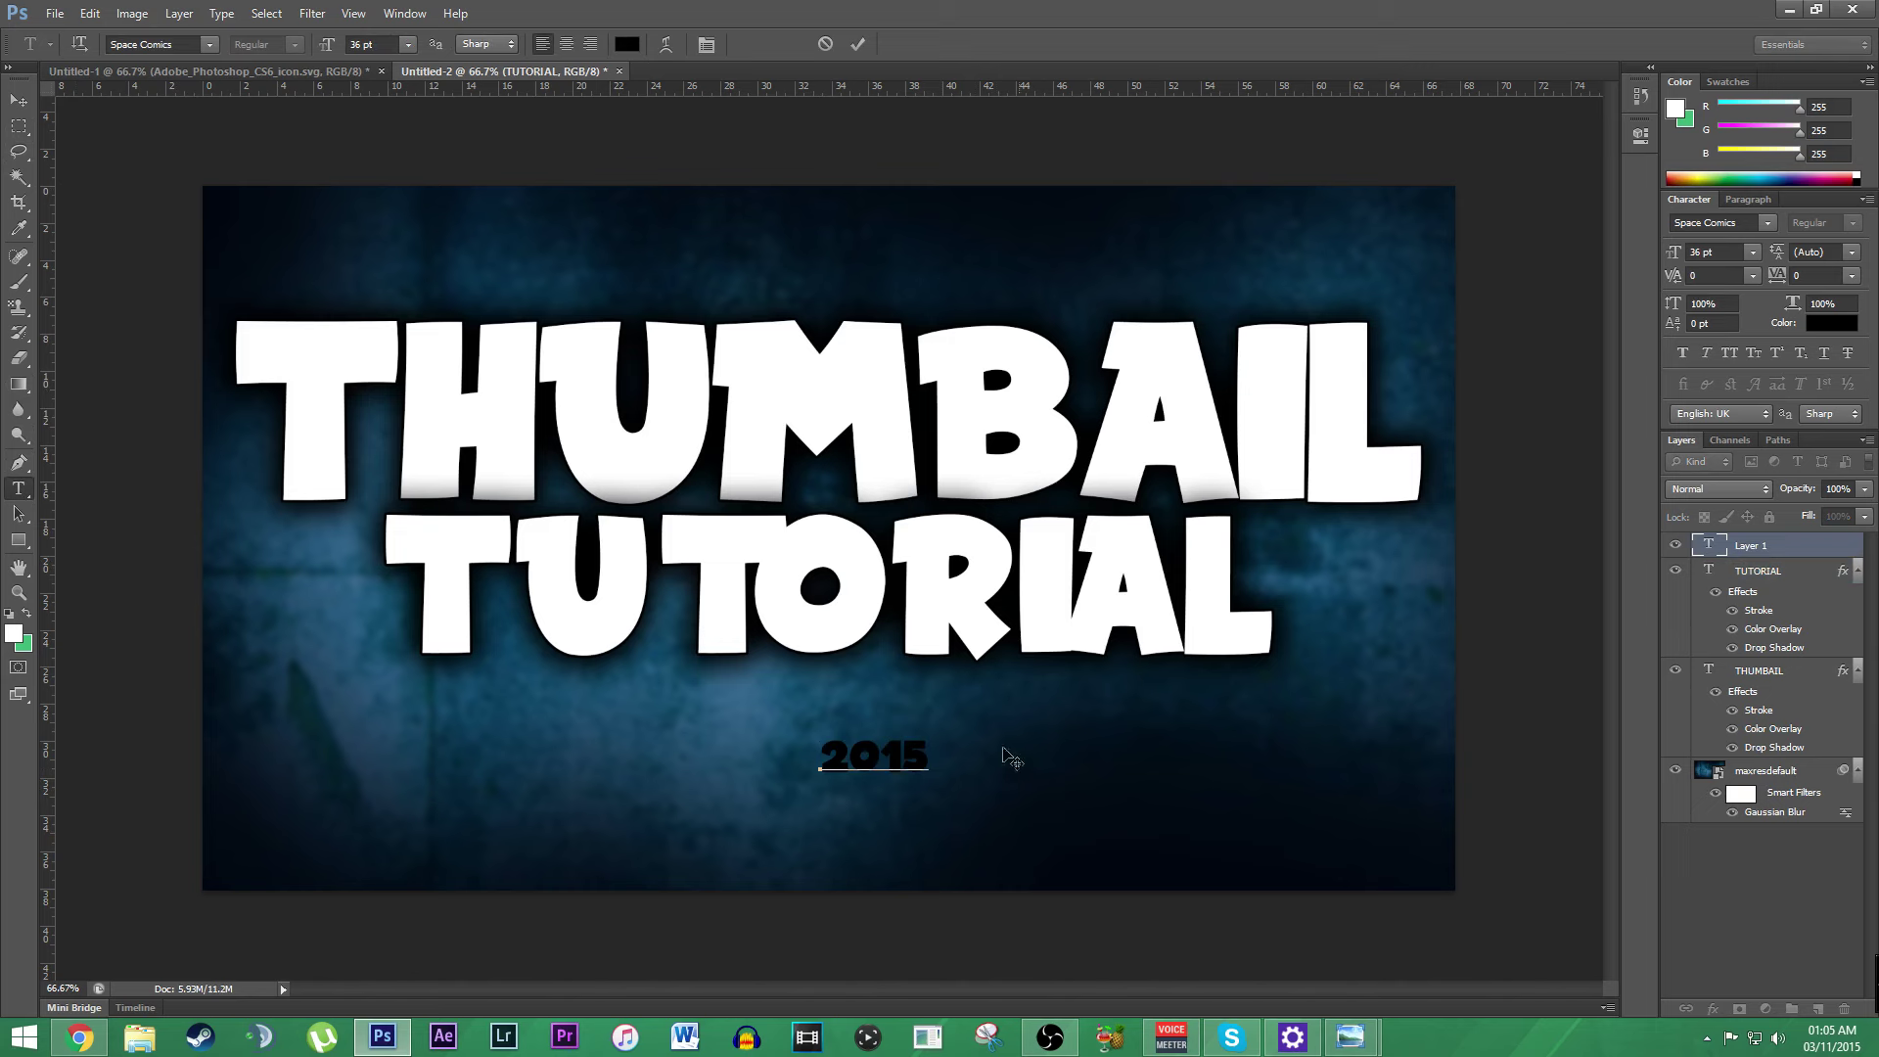
left_click(857, 44)
double_click(899, 757)
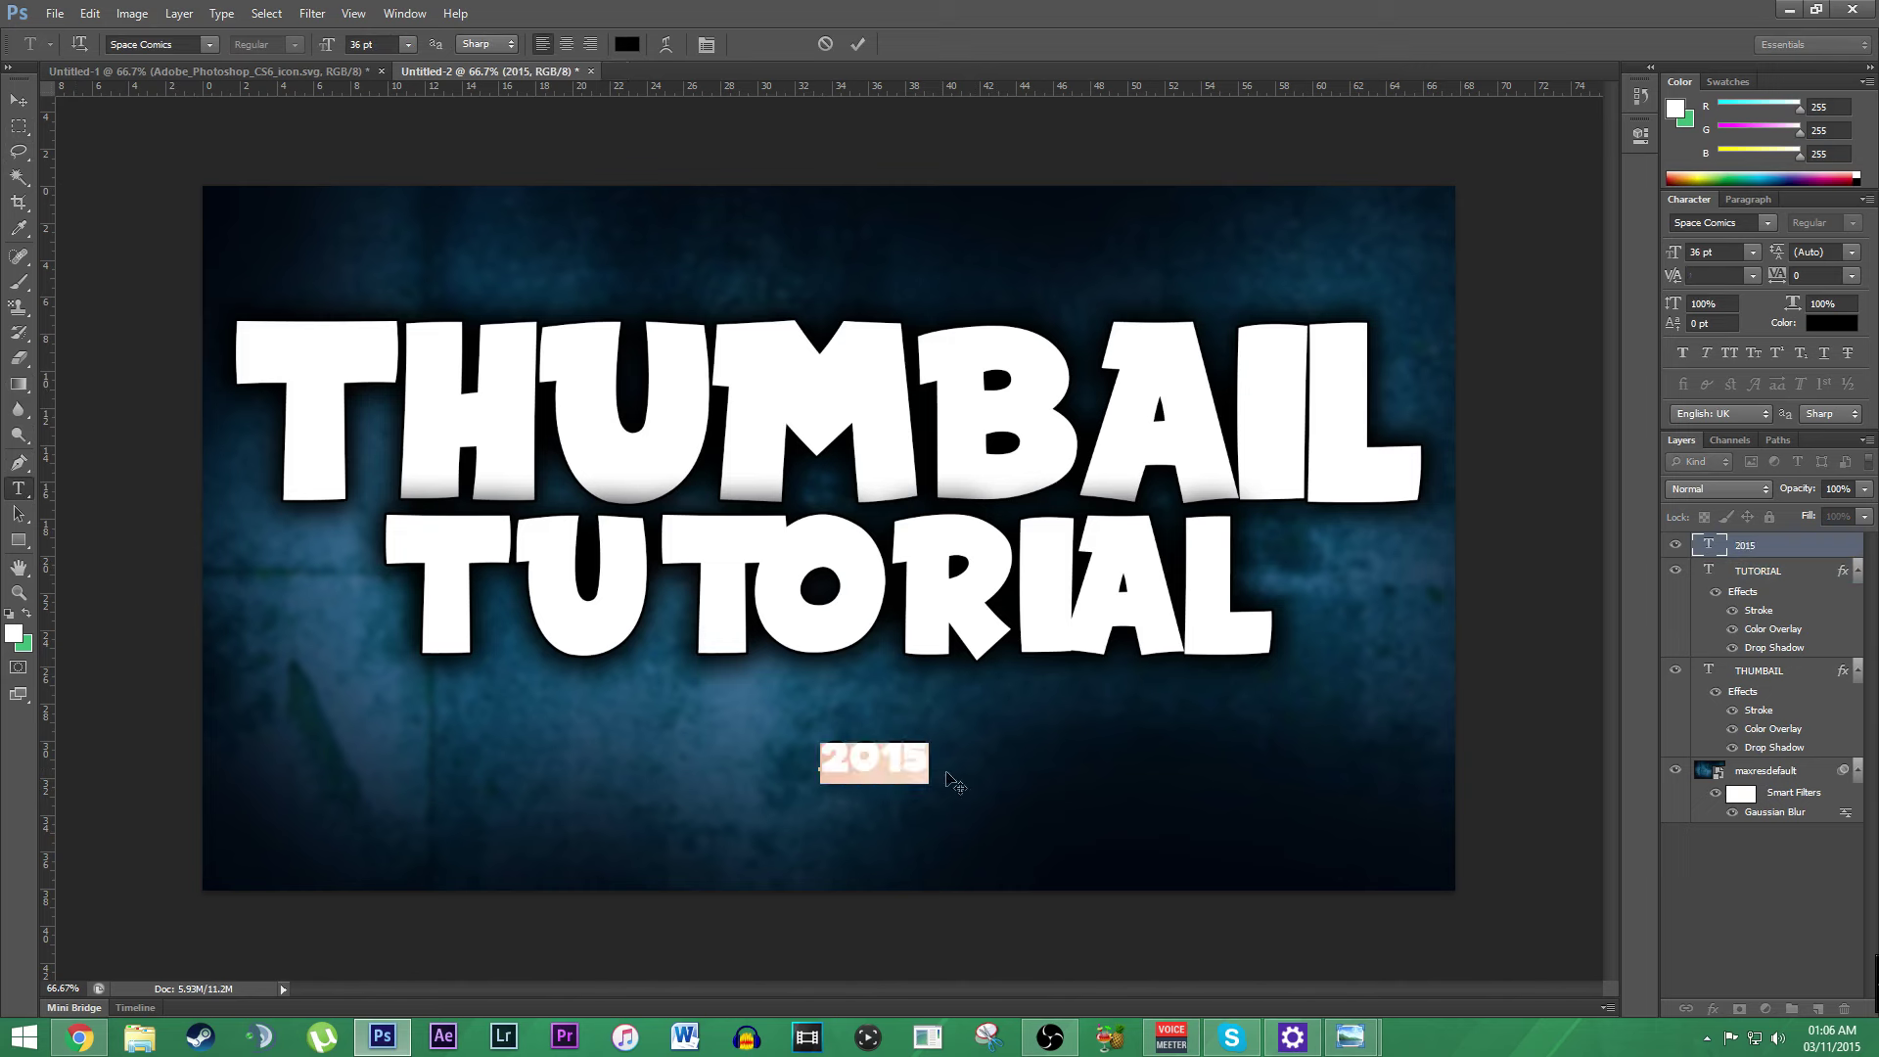
left_click(857, 44)
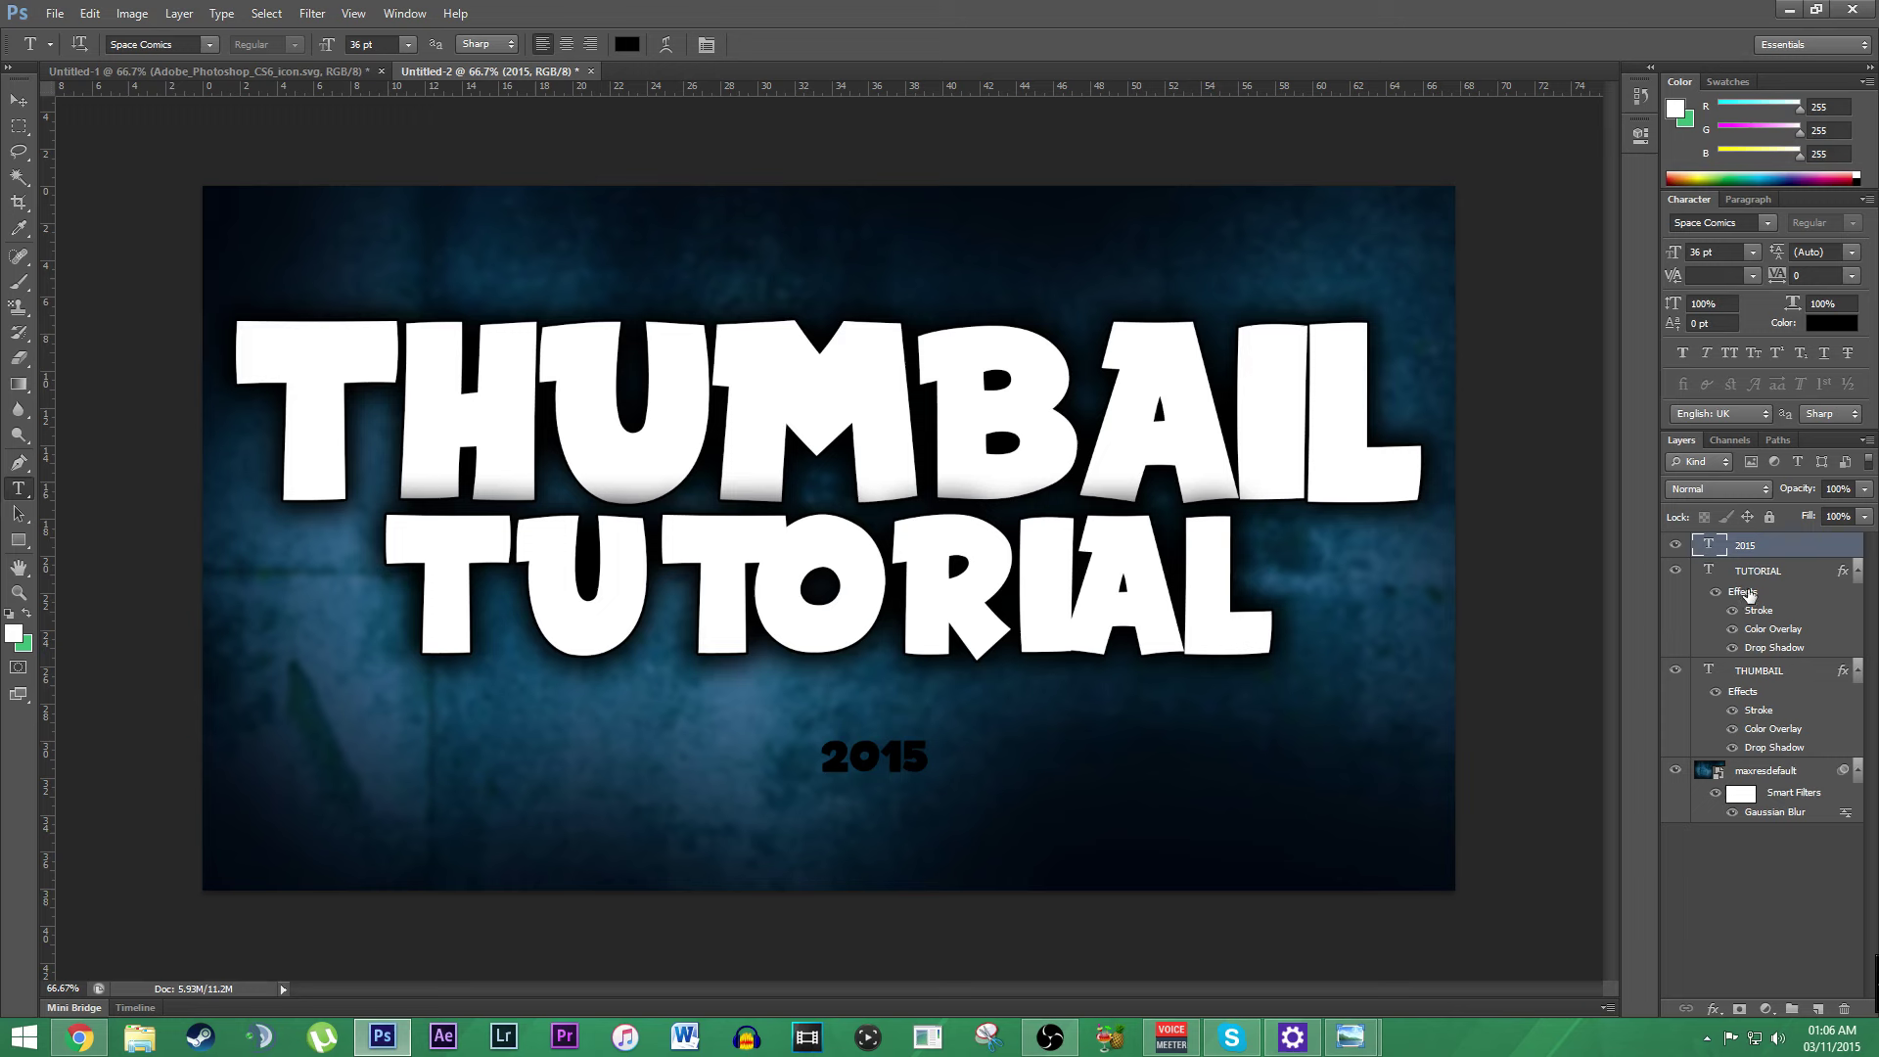
Step: Copy the TUTORIAL layer's effects to the 2015 text, scale it to about 68 pt and place it centred directly beneath TUTORIAL
mouse_move(1743, 599)
left_mouse_down()
mouse_move(1747, 550)
mouse_move(1734, 560)
left_mouse_up()
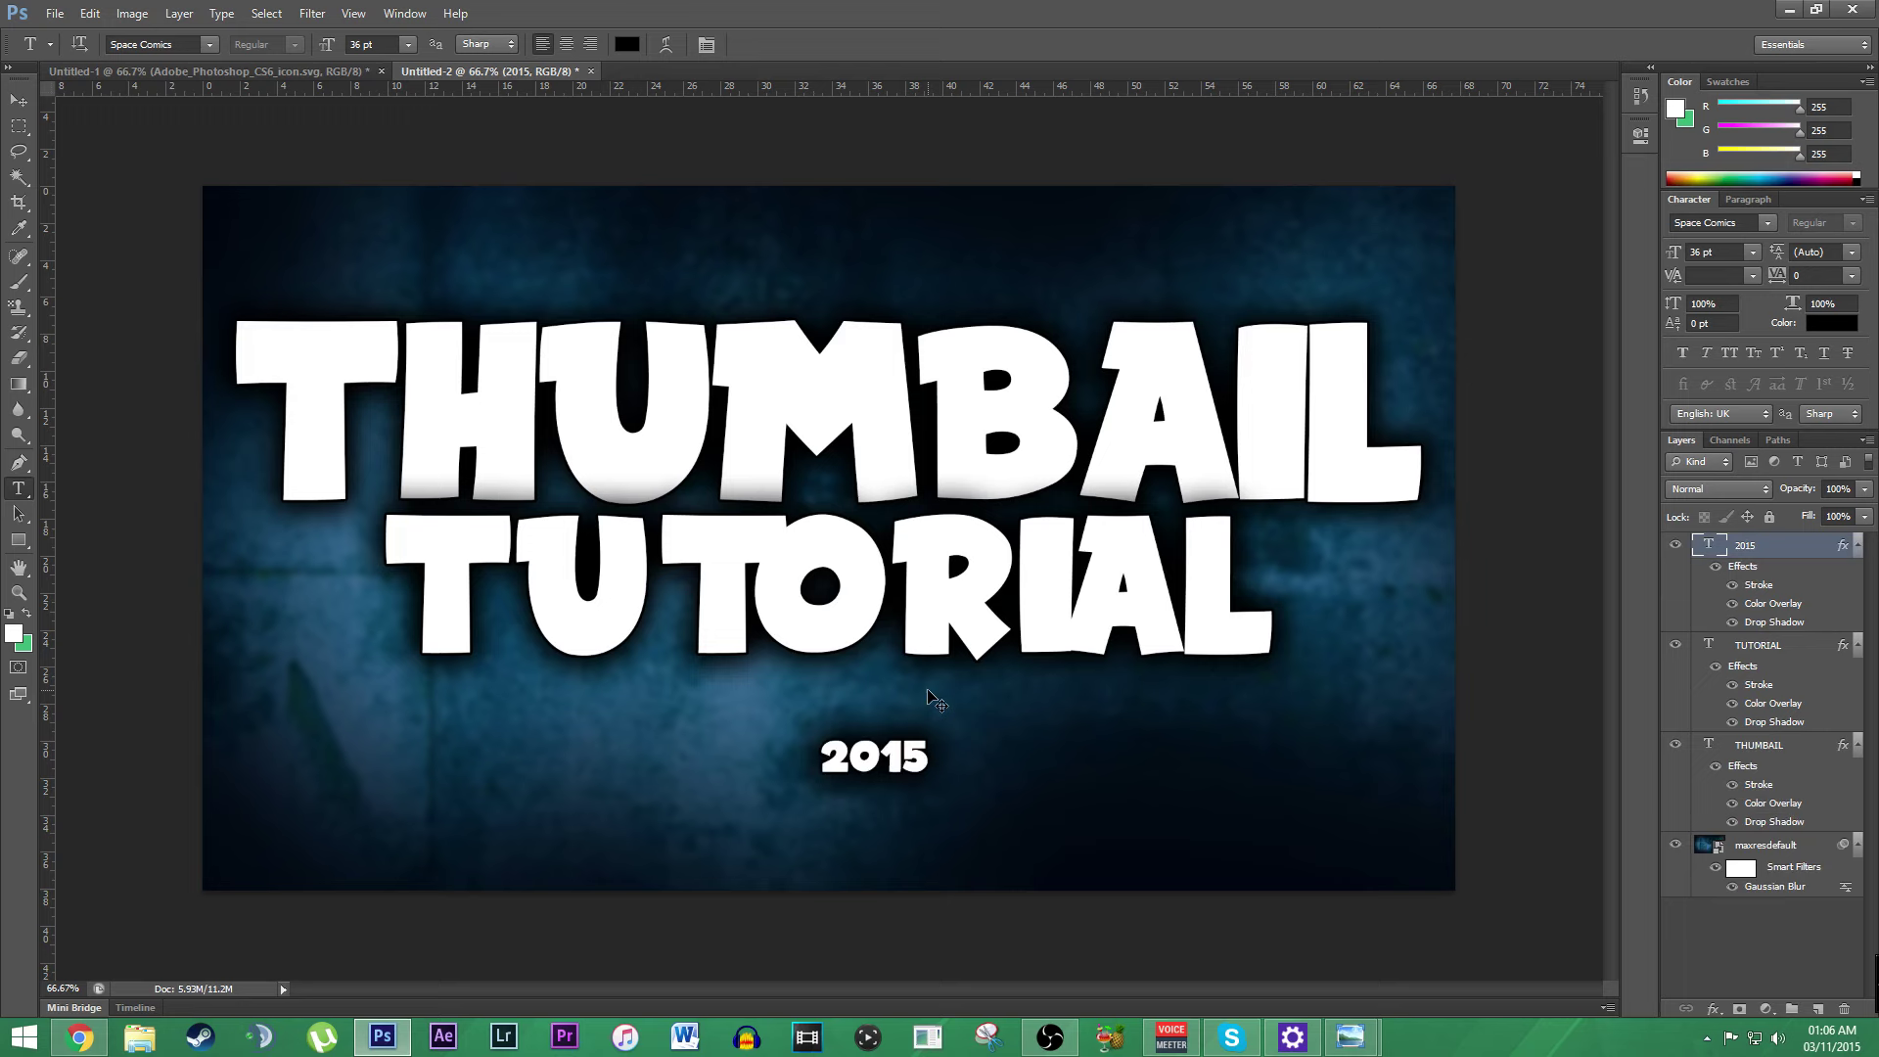
key("ctrl+t")
left_click_drag(930, 784, 1133, 863)
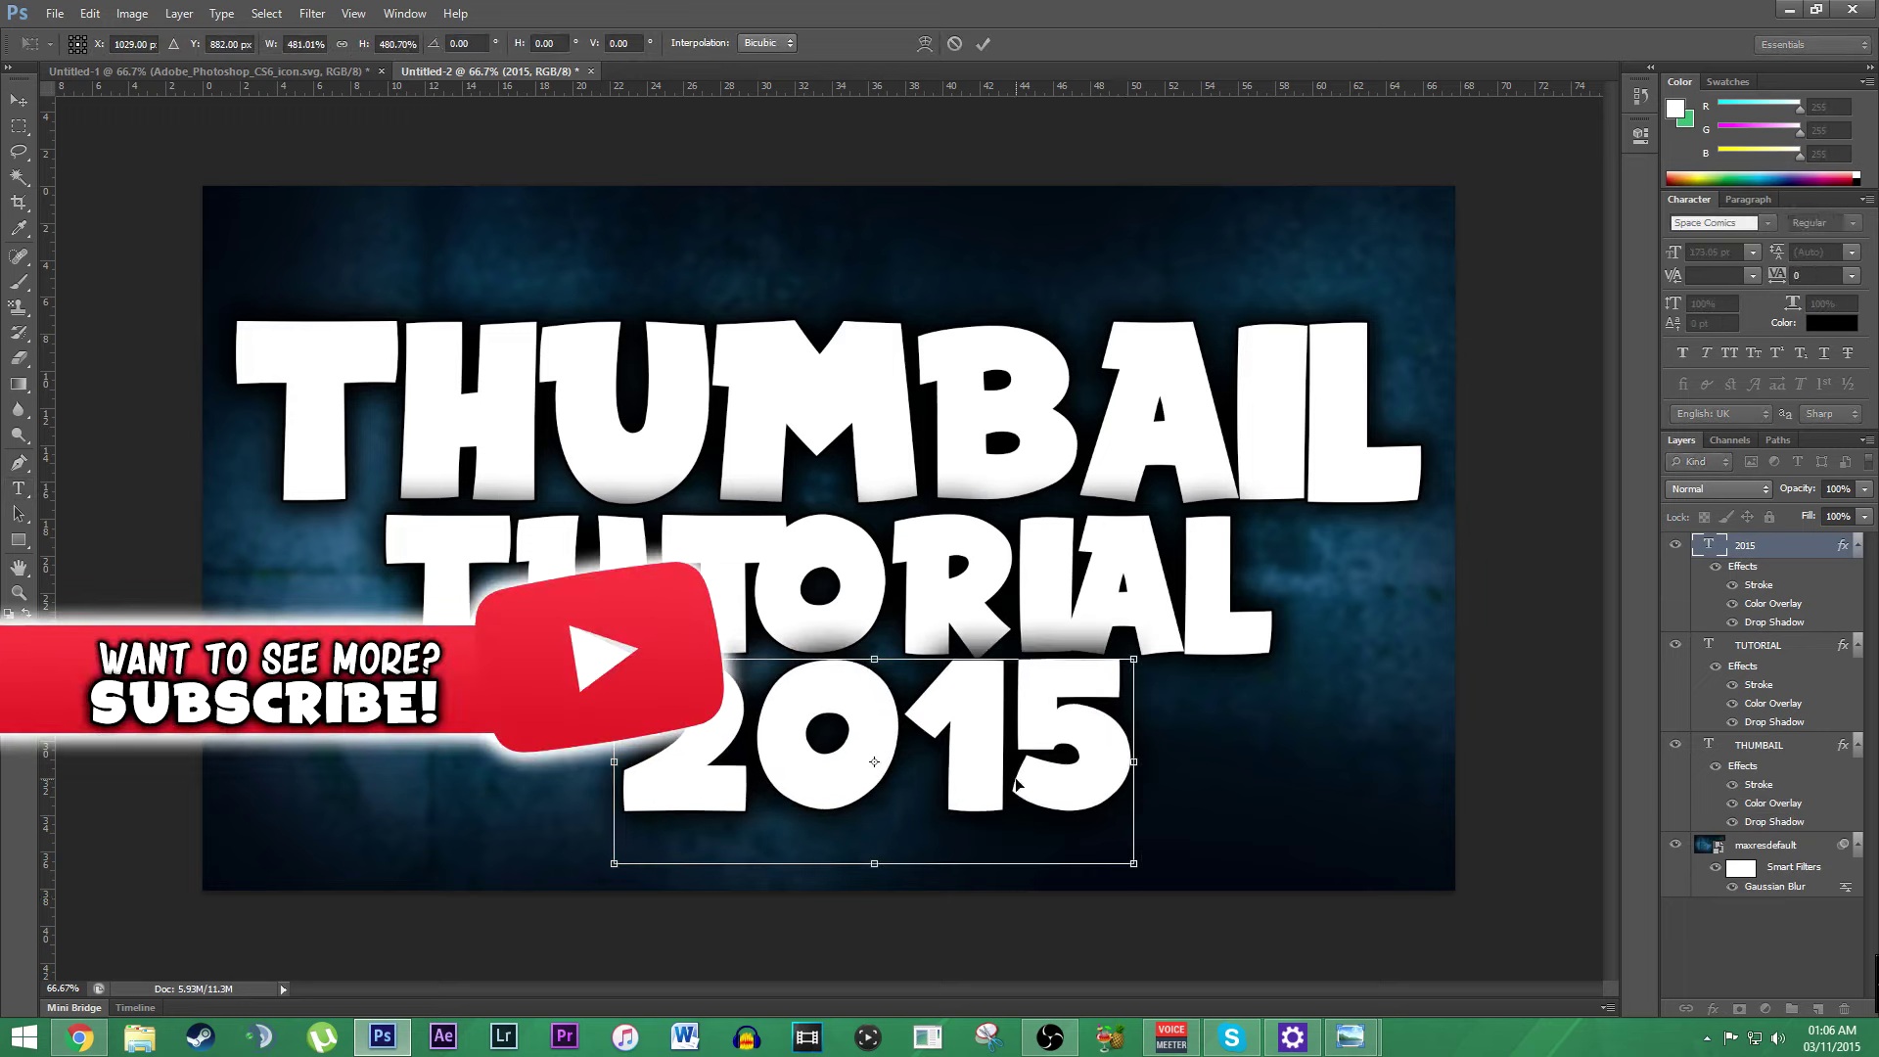
left_click_drag(990, 767, 963, 769)
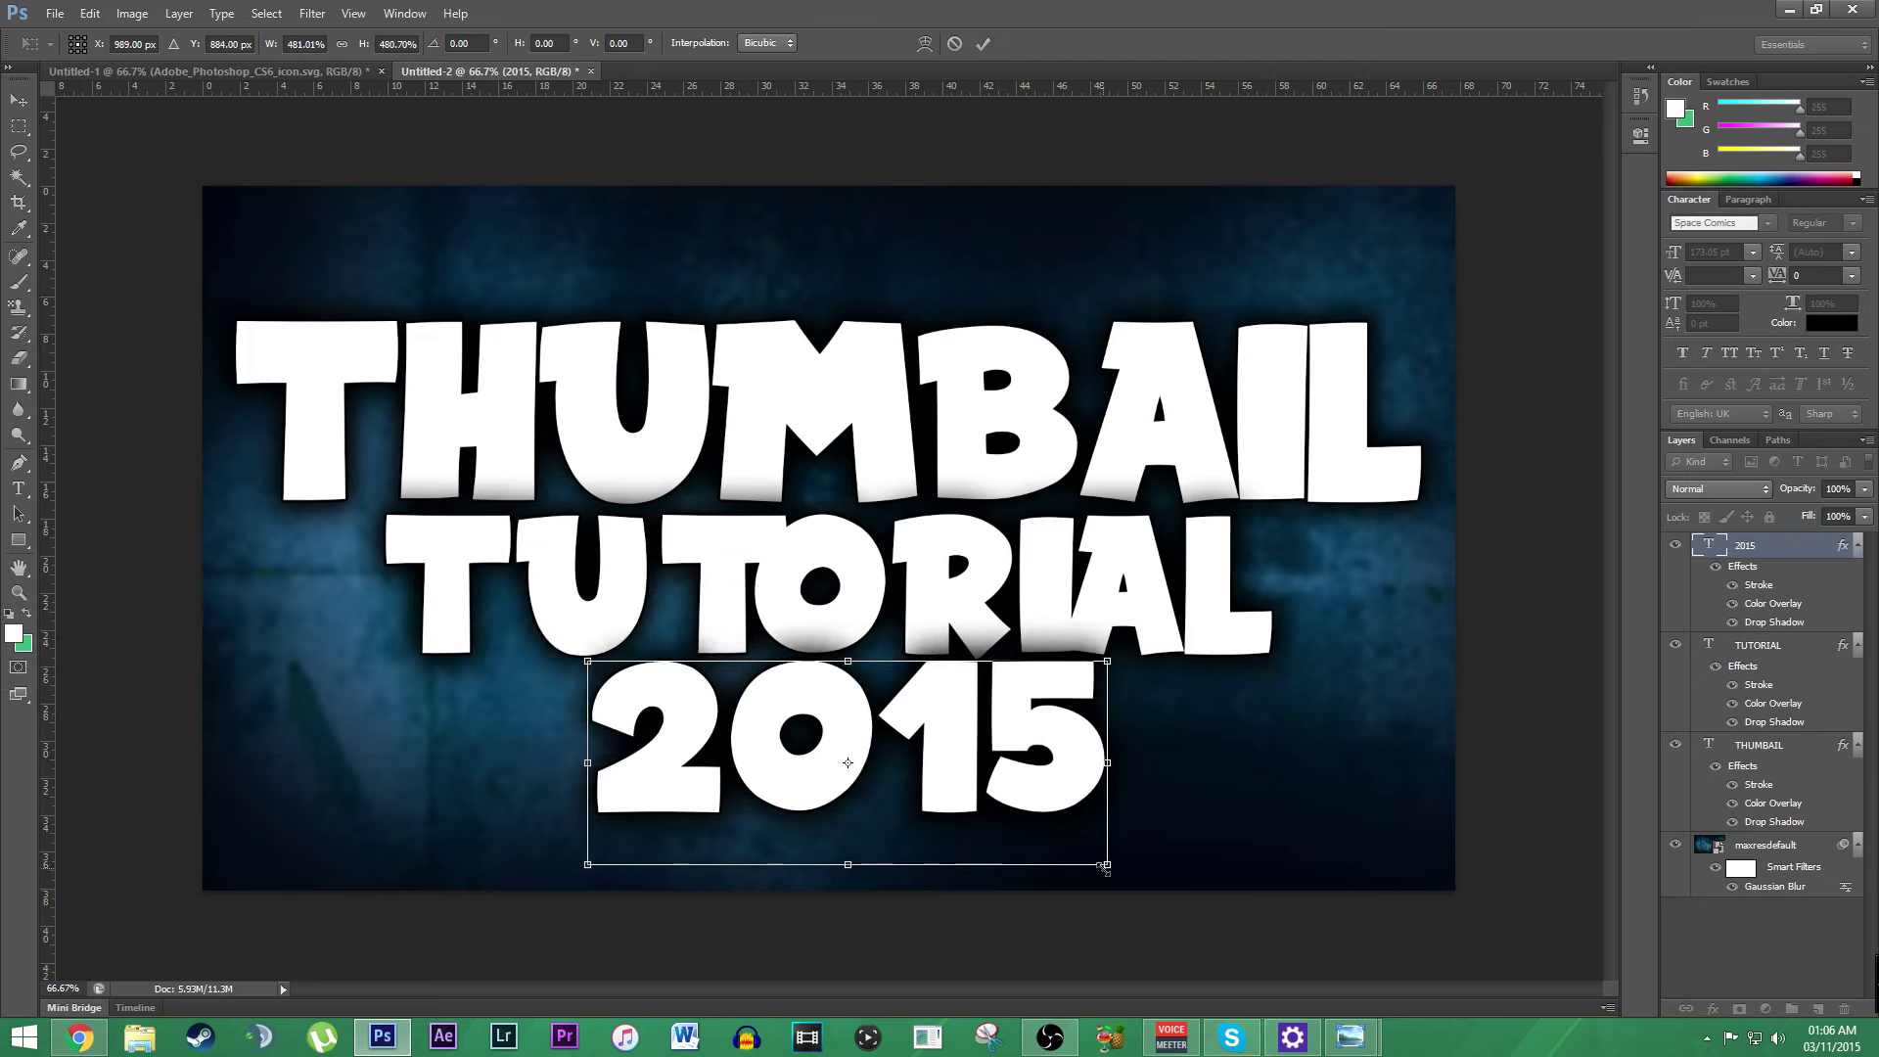
left_click_drag(1107, 865, 922, 732)
left_click(983, 44)
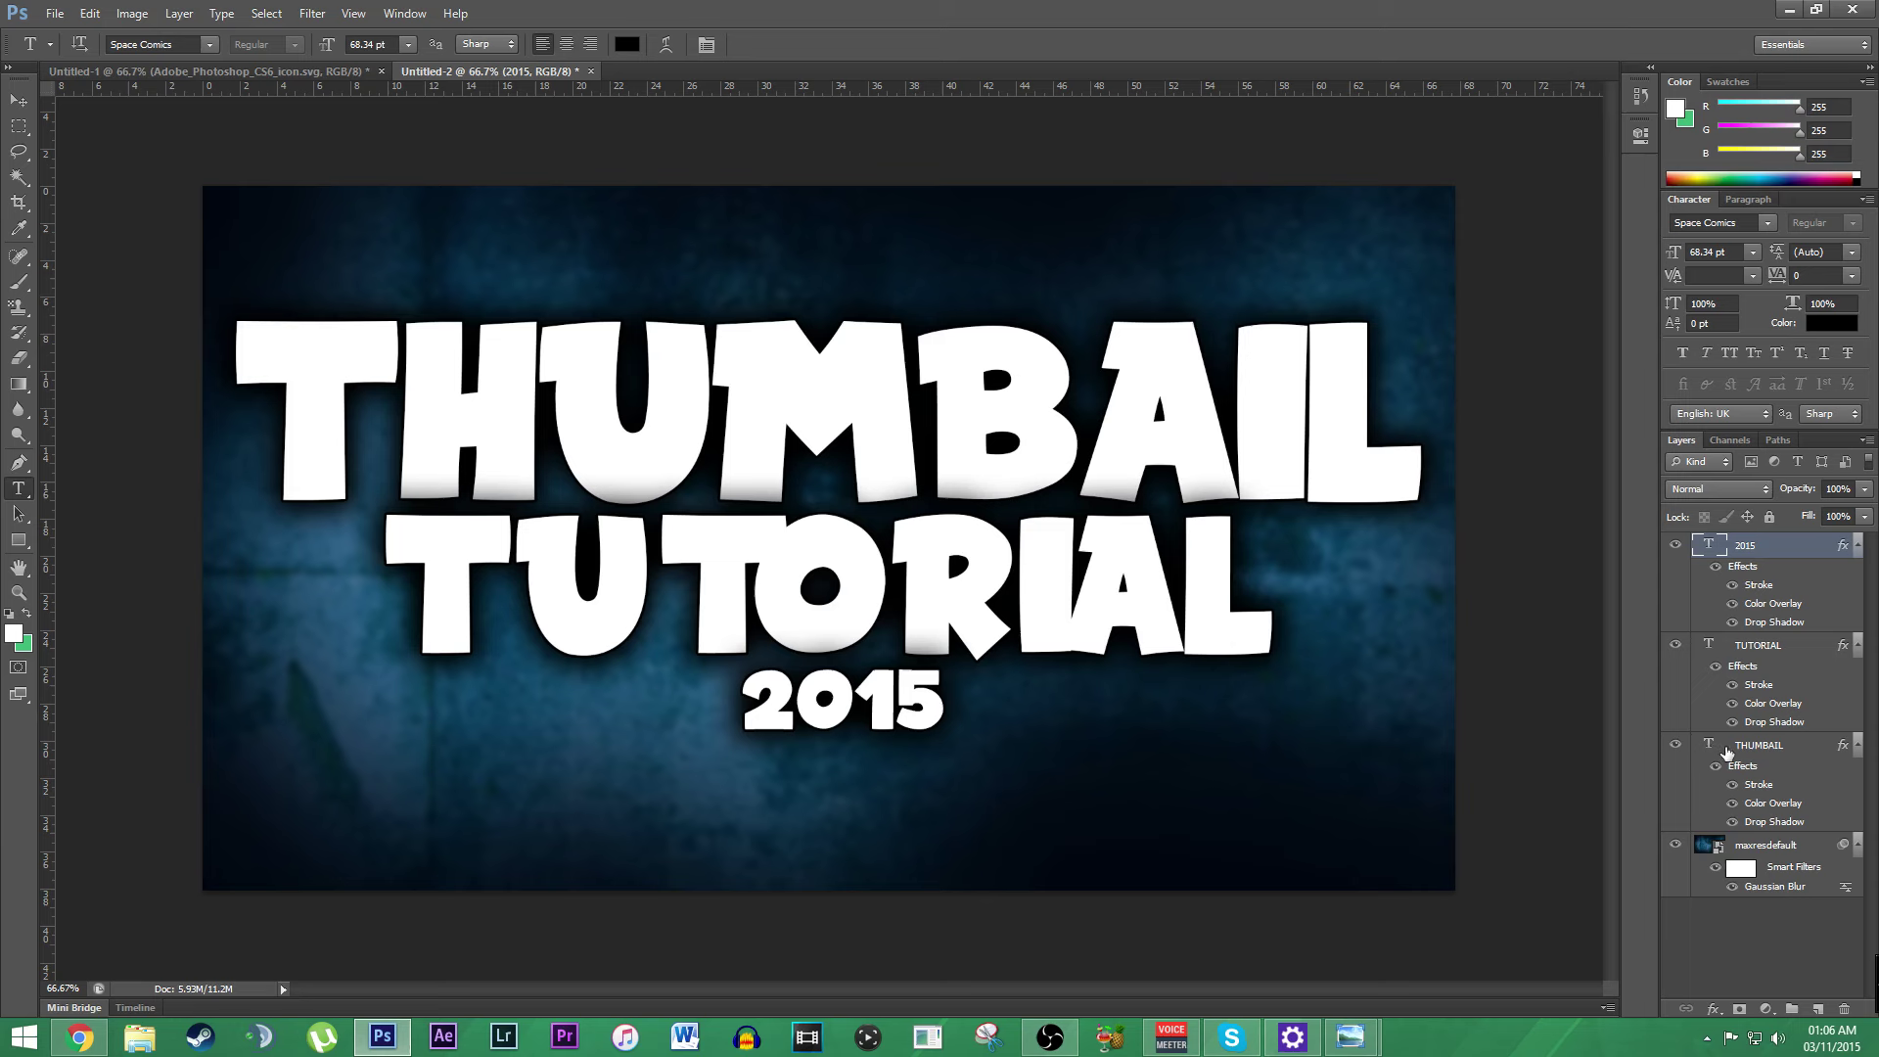
Step: Duplicate the THUMBAIL, TUTORIAL and 2015 text layers, placing each copy directly below its original in the layer stack
left_click_drag(1729, 751, 1727, 834)
left_click_drag(1725, 672, 1728, 736)
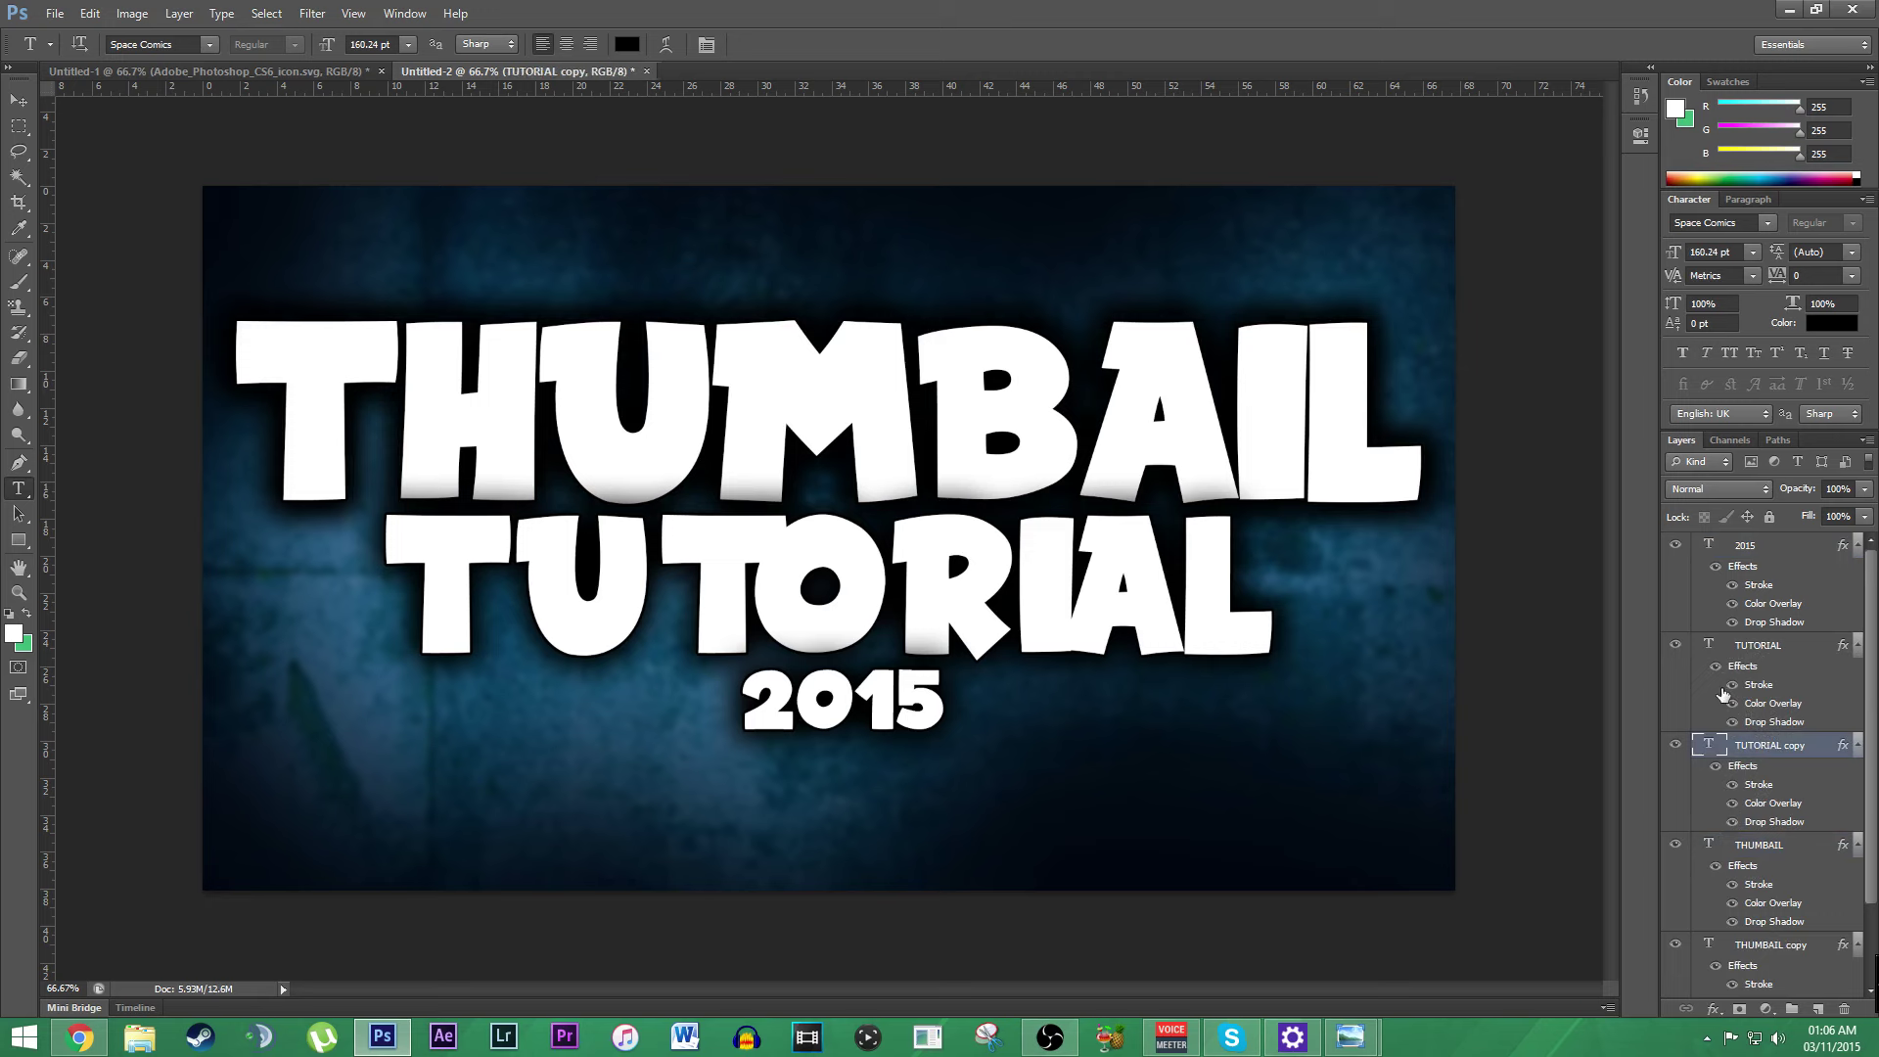
left_click_drag(1725, 646, 1725, 603)
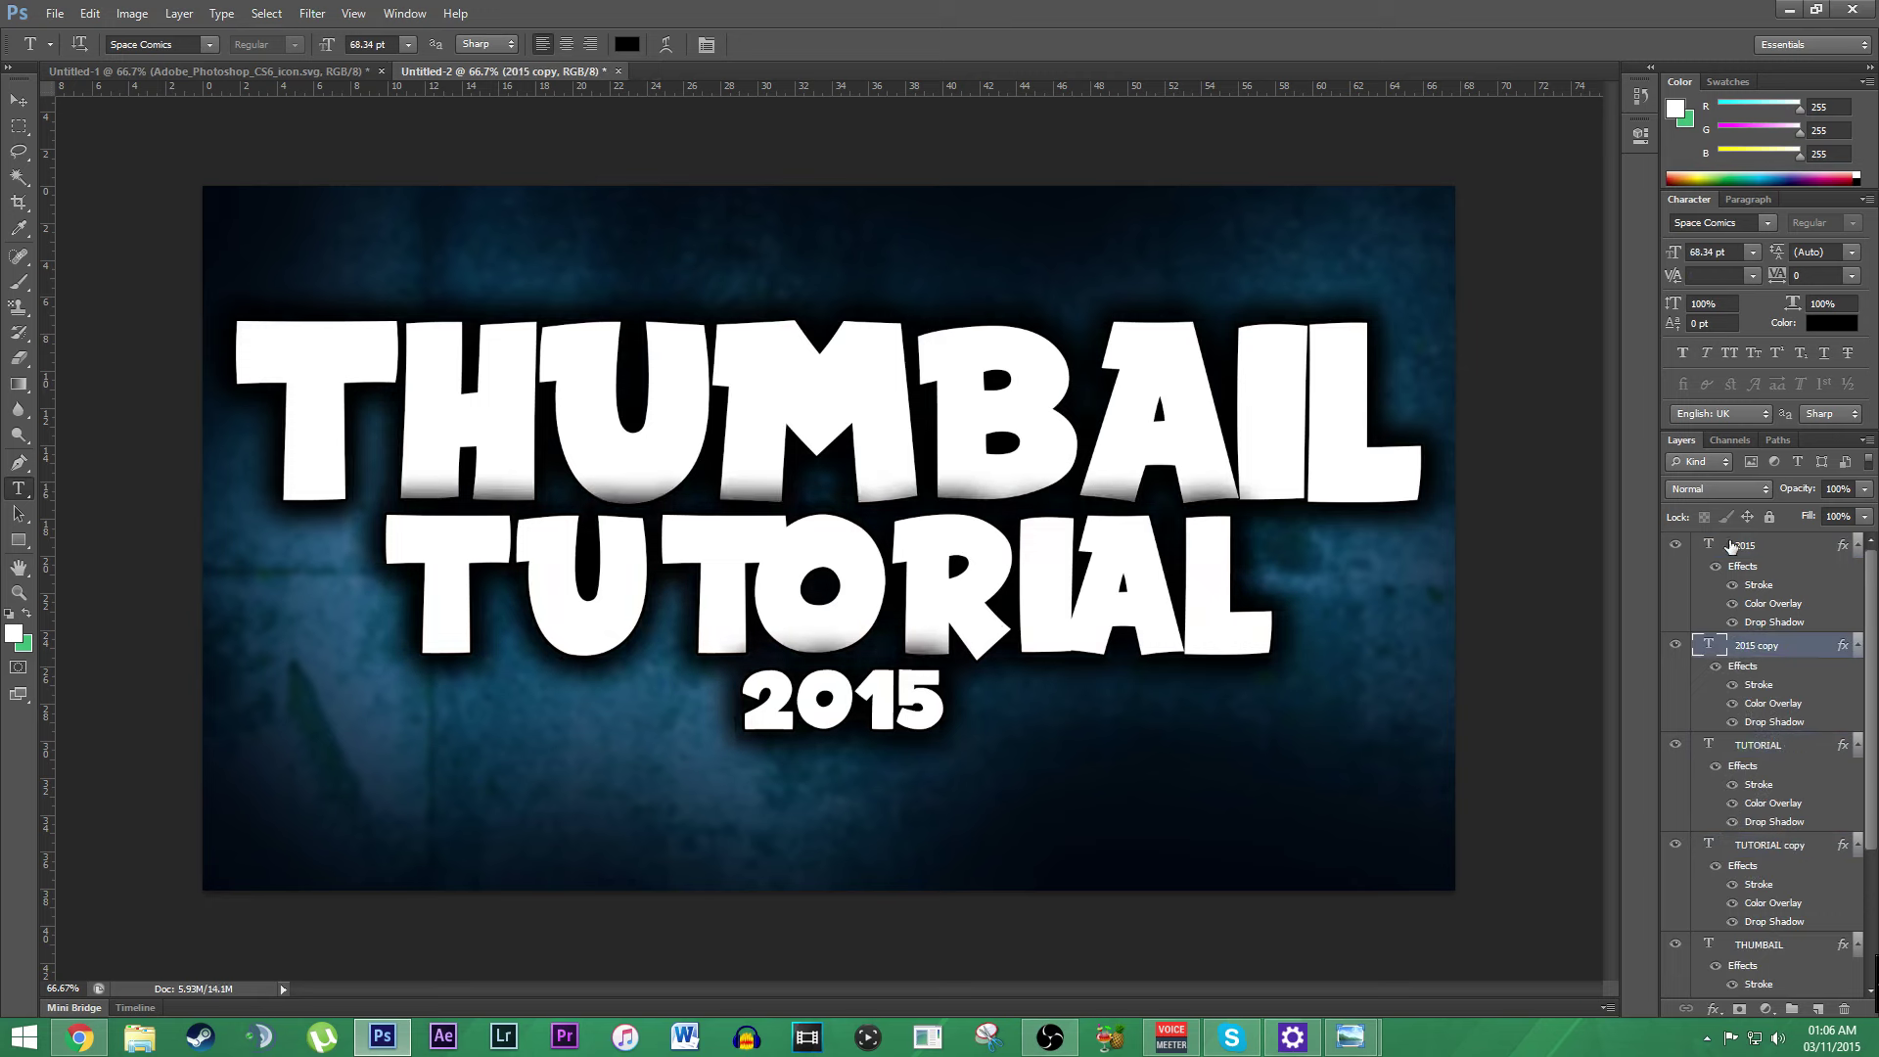
scroll(1737, 822, "down", 2)
scroll(1737, 823, "up", 2)
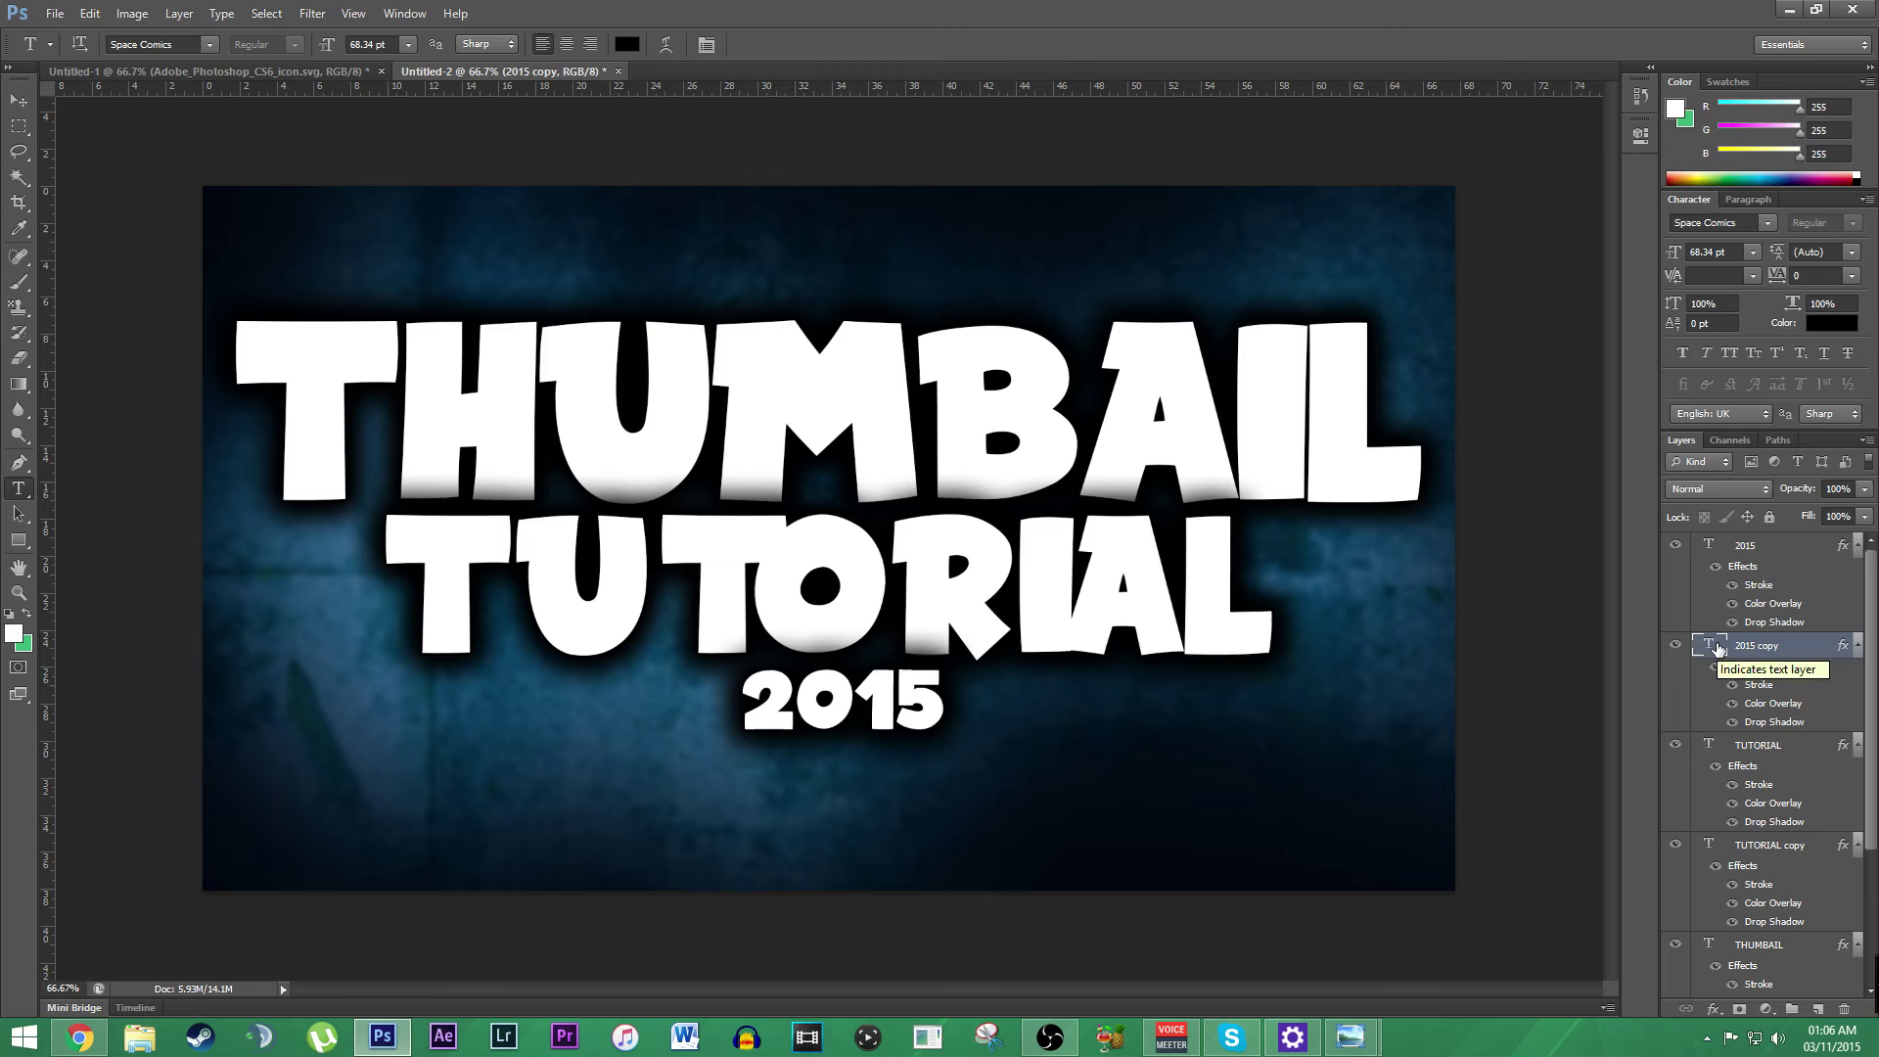
Step: Offset the 2015 copy layer straight down to a Y position of 813.50 px
left_click_drag(1715, 648, 1719, 652)
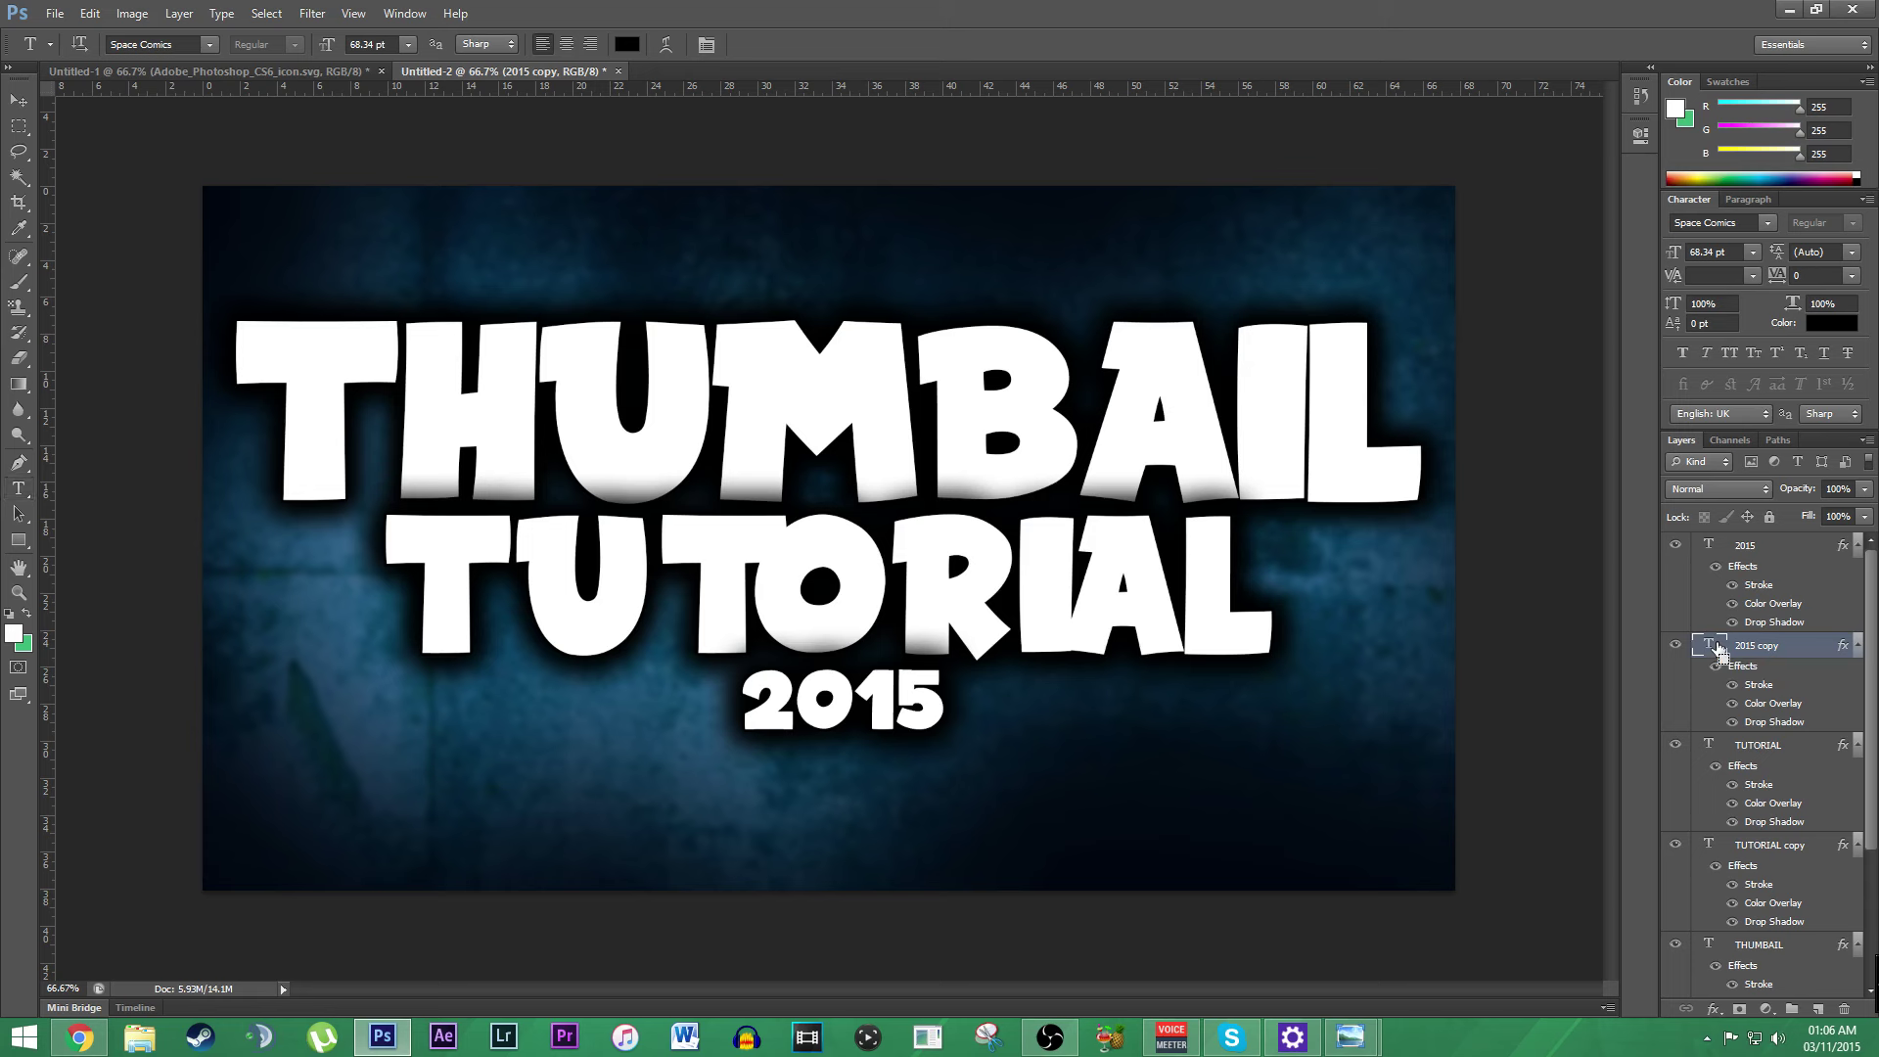
key("ctrl+t")
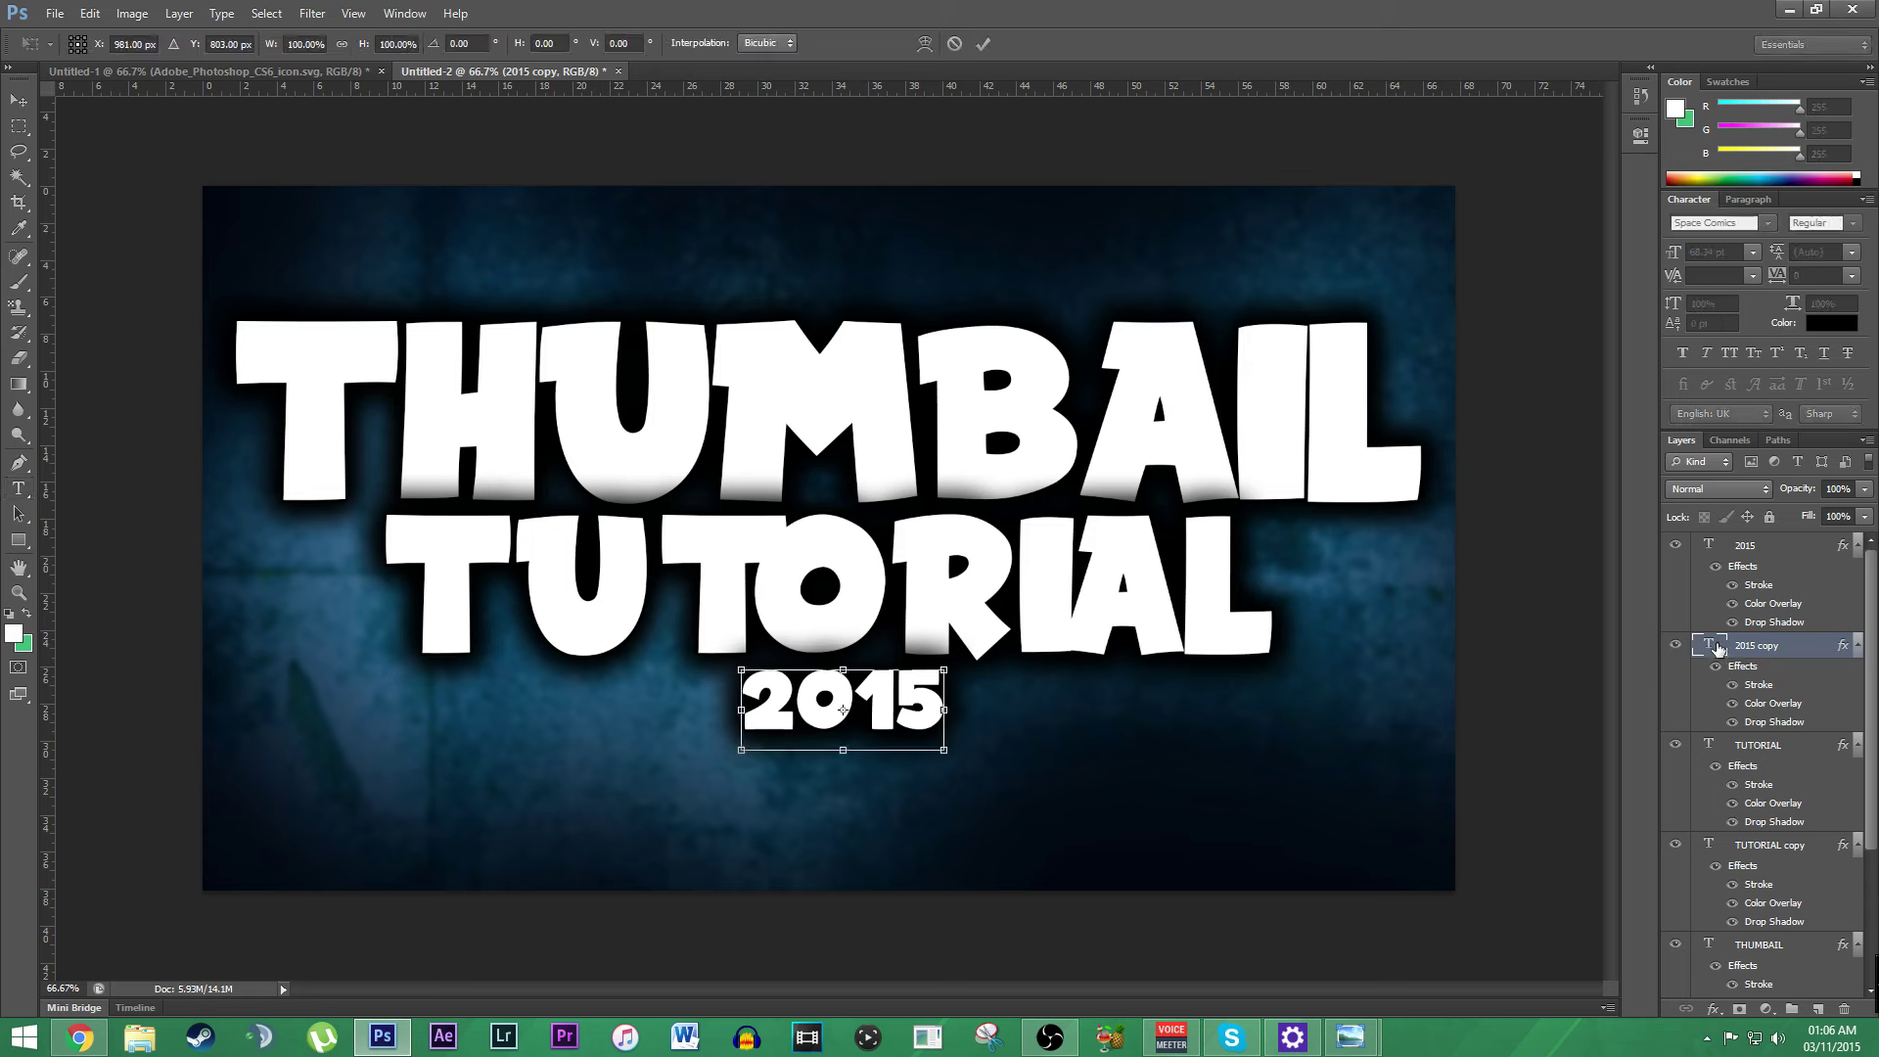
key("Down")
key("Down")
key("Down")
key("Down")
key("Down")
key("Down")
key("Down")
key("Down")
key("Down")
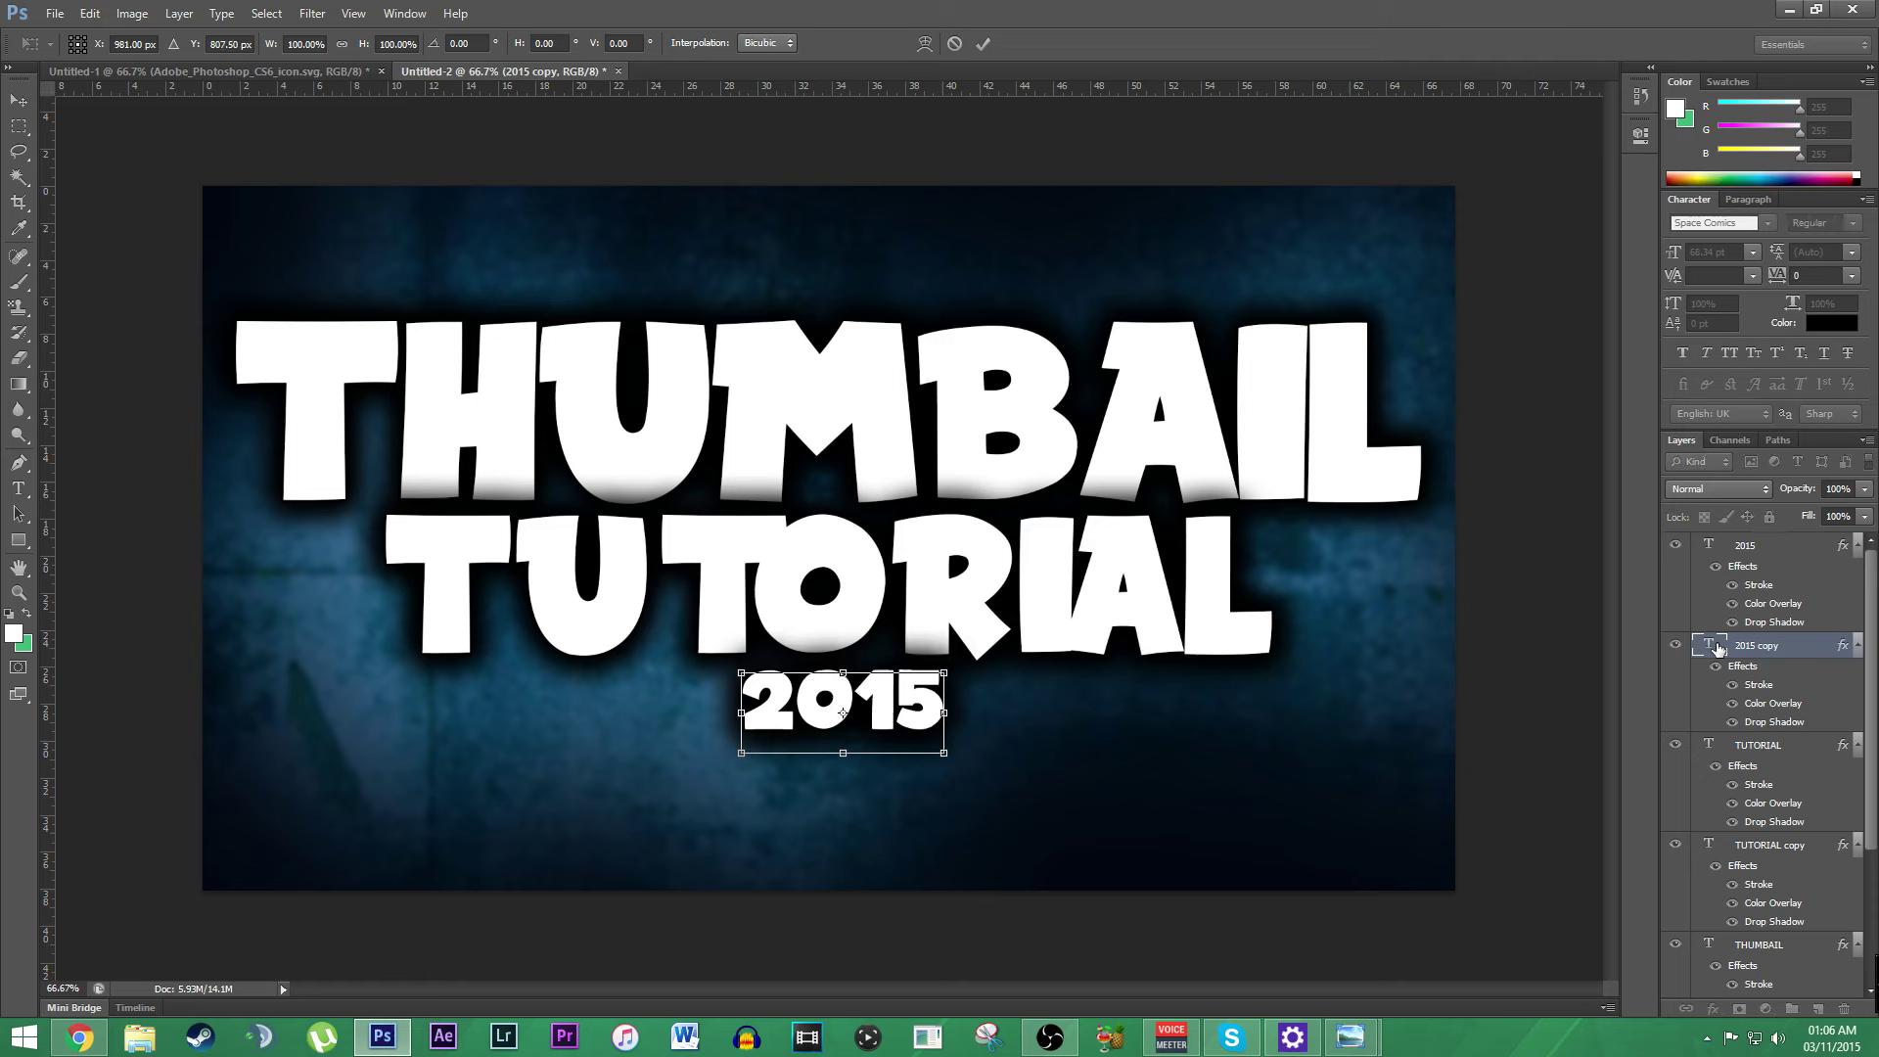
key("Down")
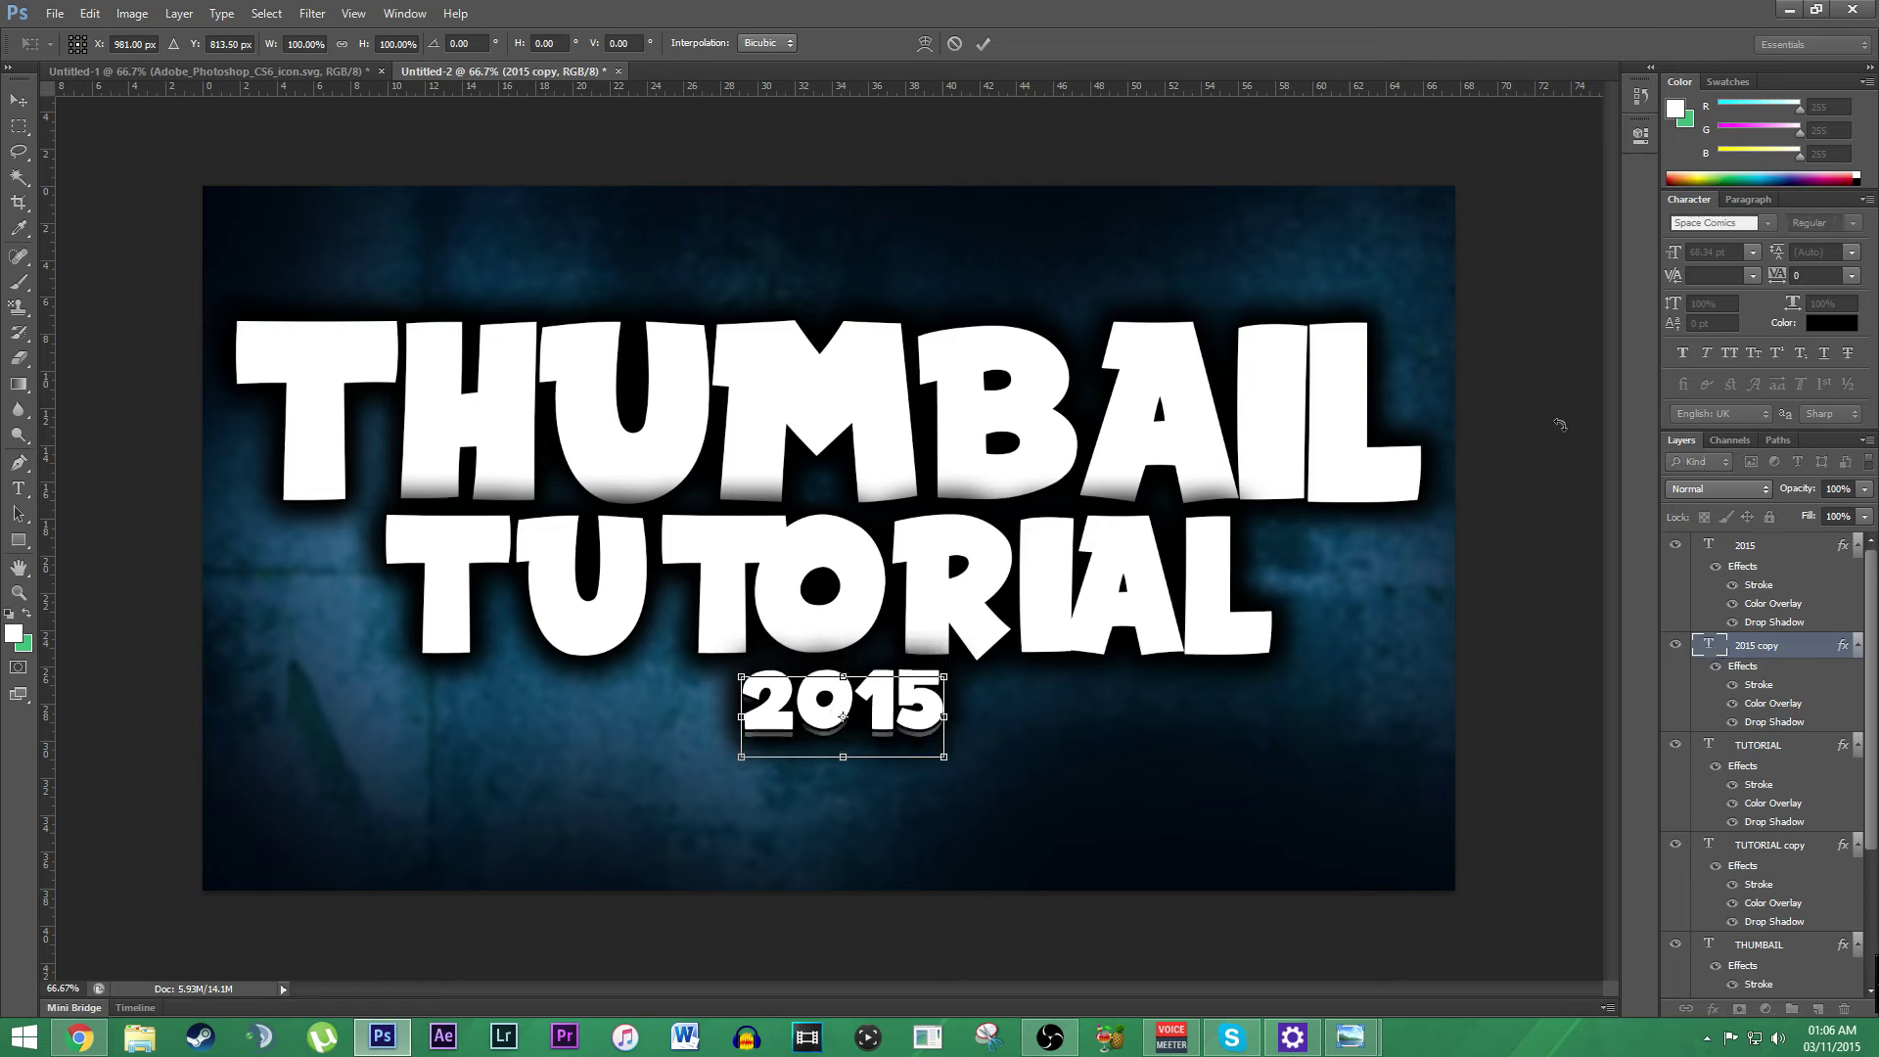
left_click(982, 43)
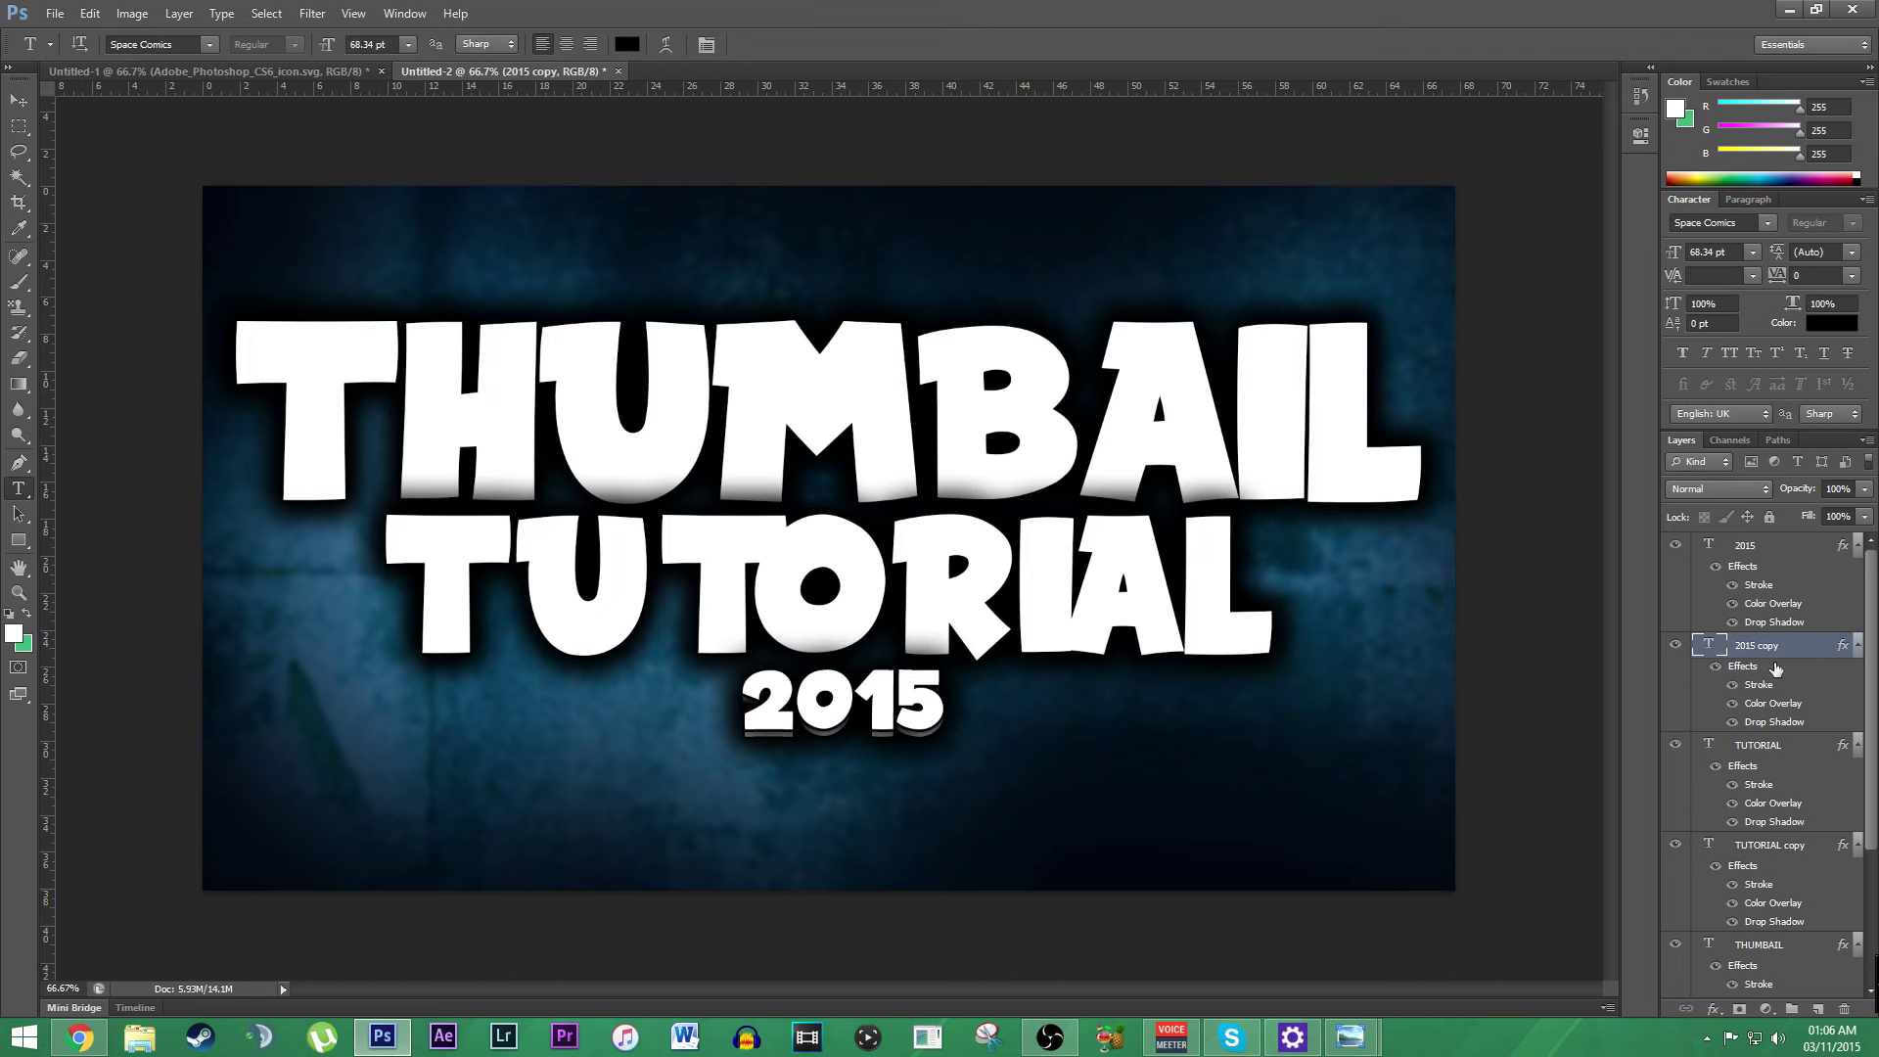
Step: Offset the TUTORIAL copy layer straight down to a Y position of about 660 px
left_click(1730, 851)
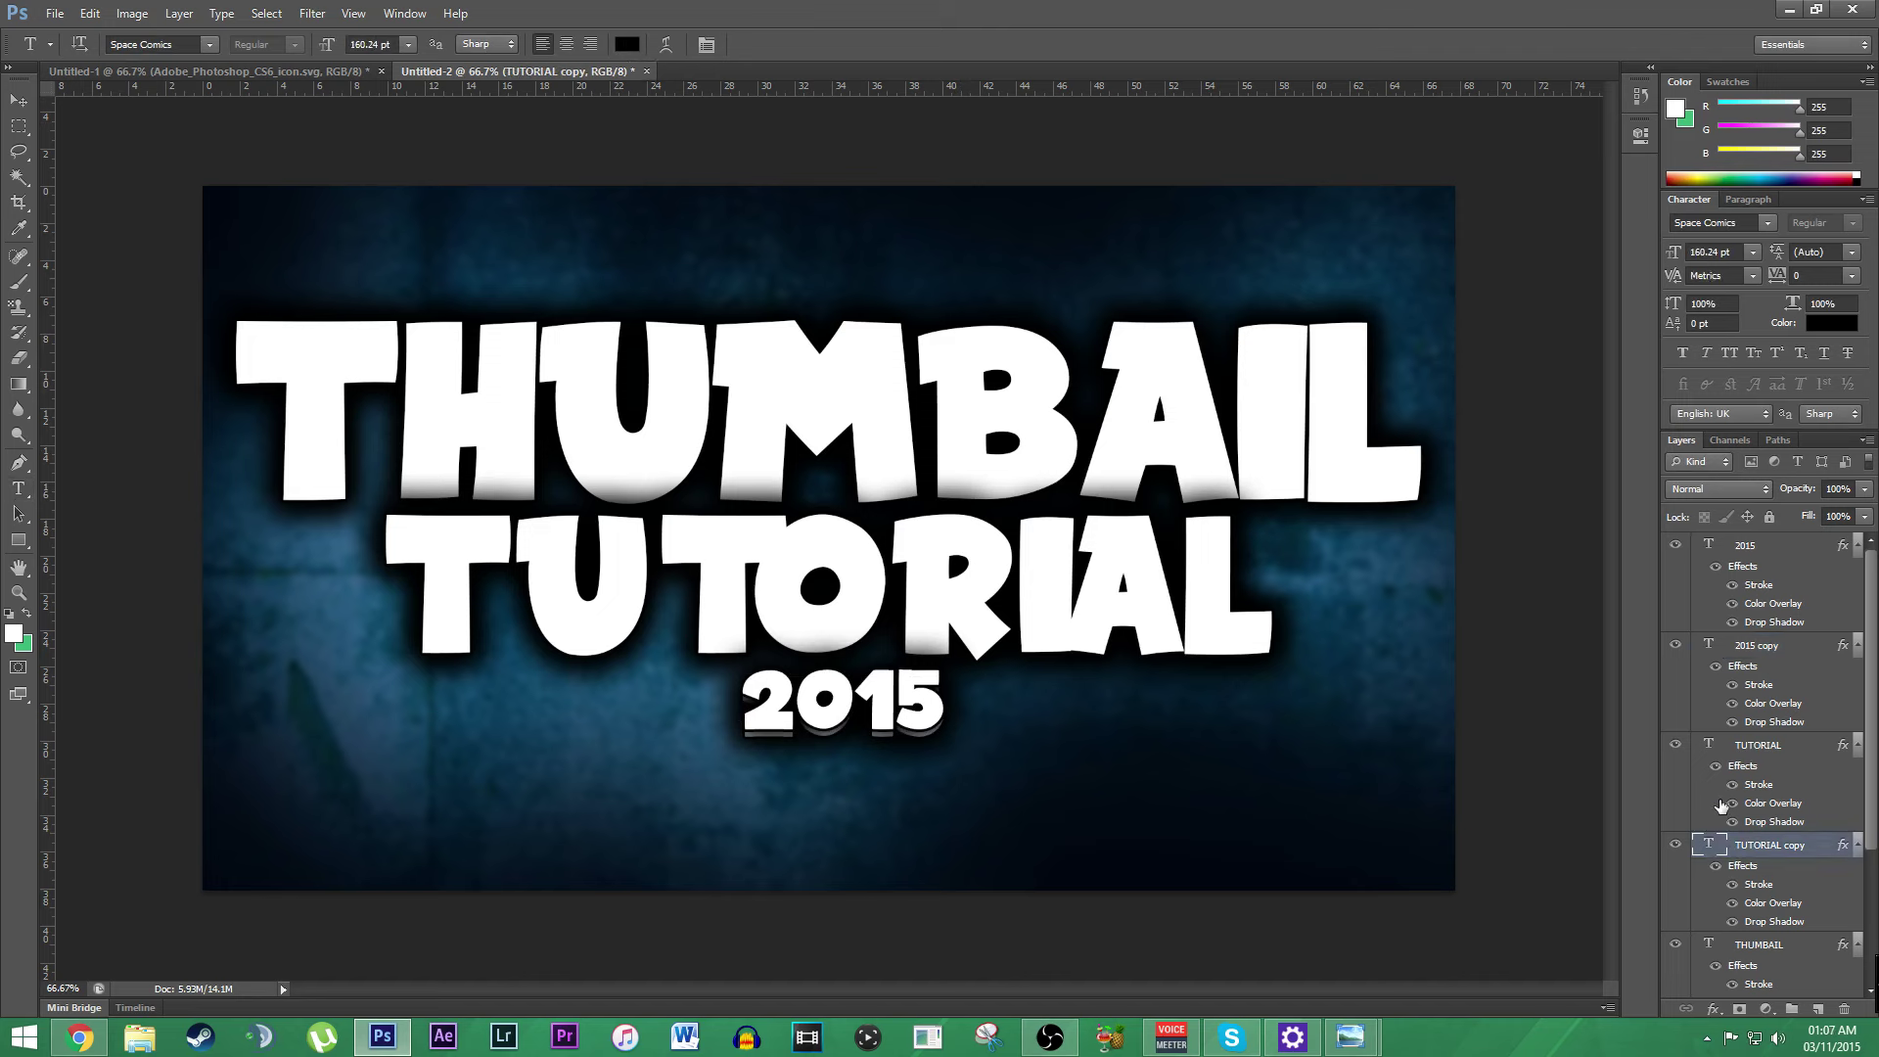
key("ctrl+t")
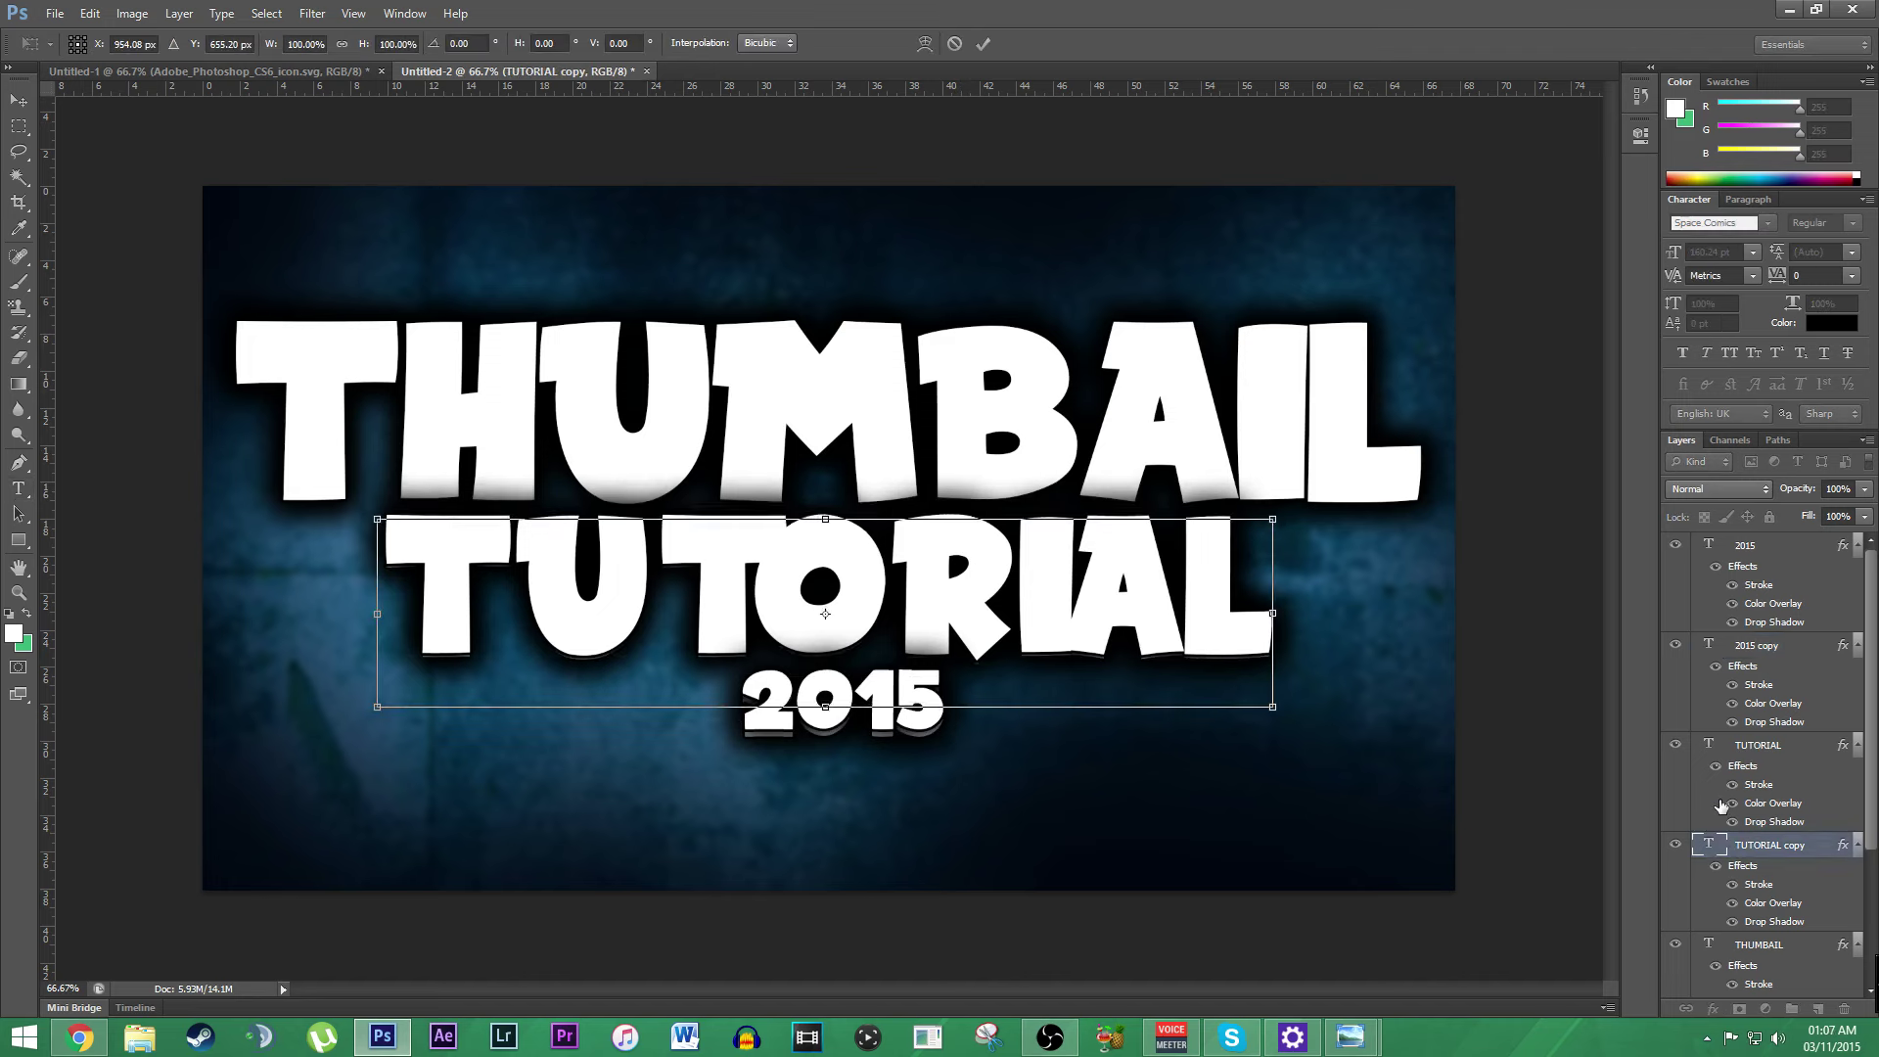
key("Down")
key("Down")
key("Down")
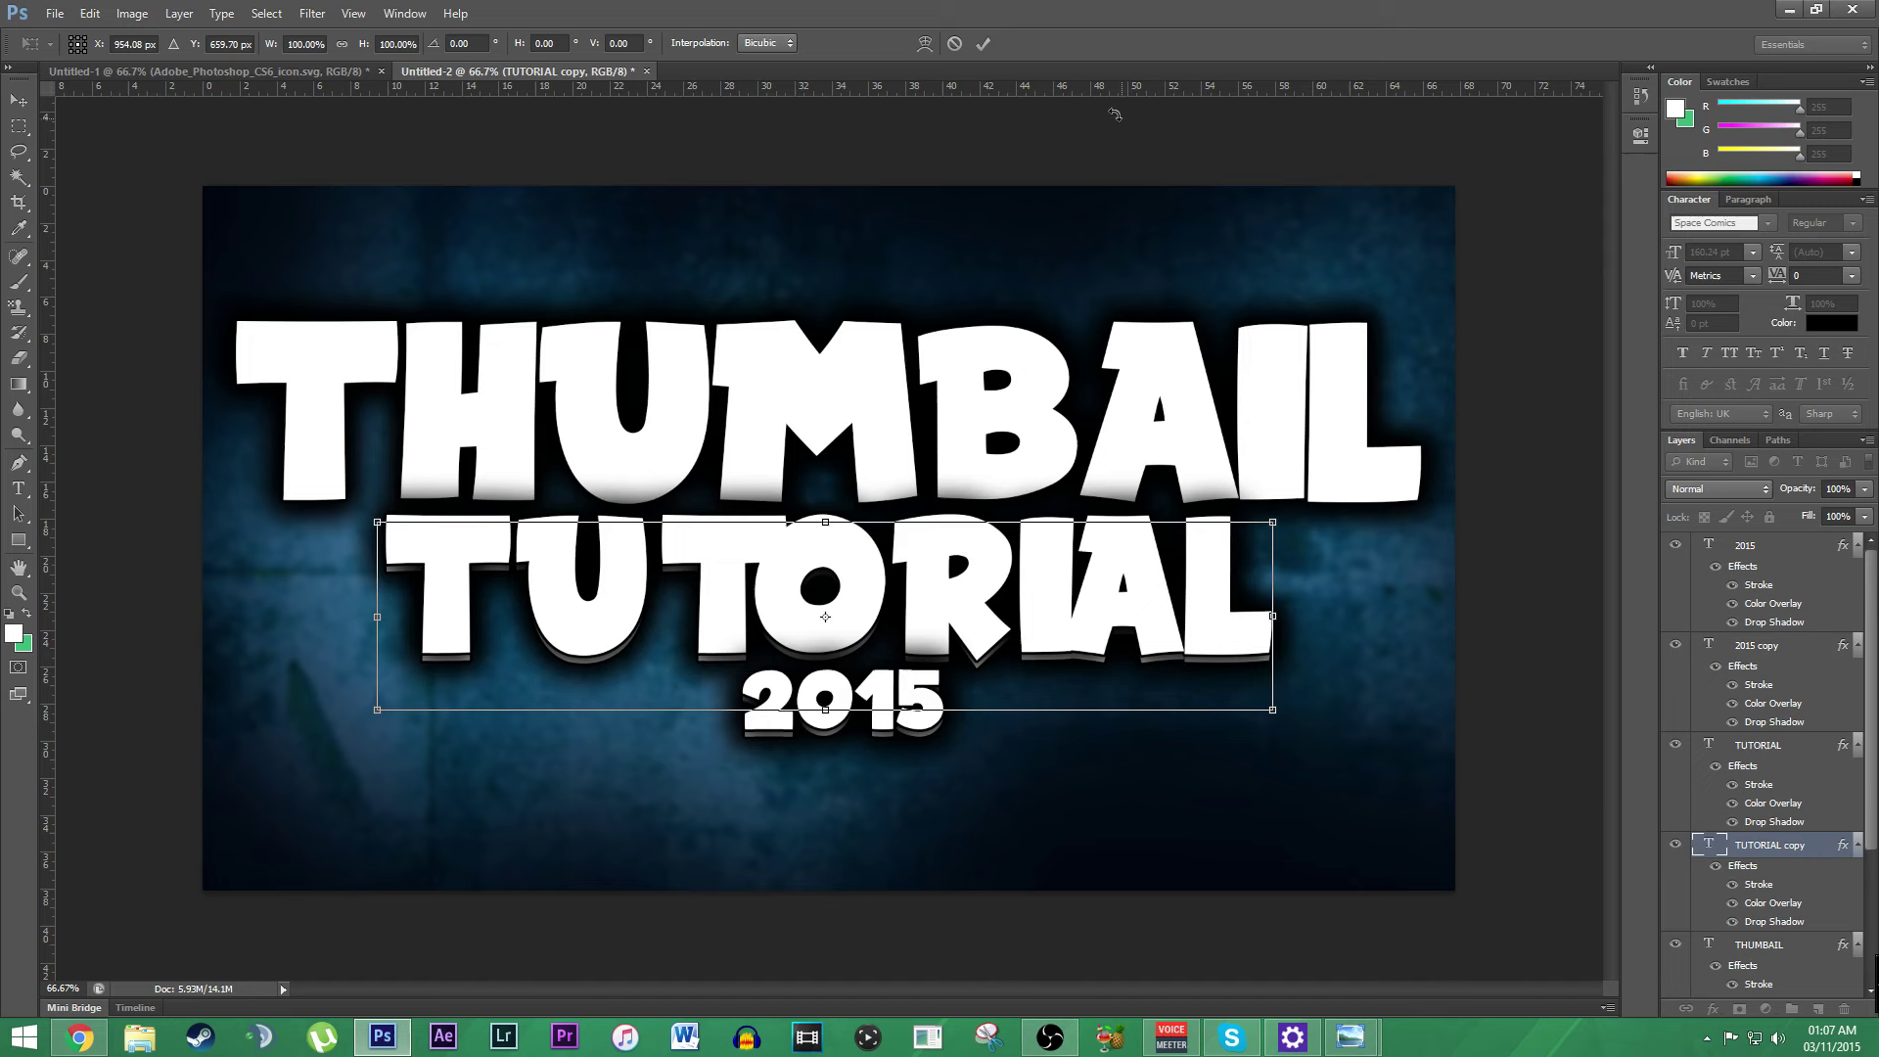
left_click(982, 43)
Step: Offset the THUMBAIL copy layer straight down to a Y position of about 408 px
scroll(1791, 715, "down", 2)
left_click(1771, 947)
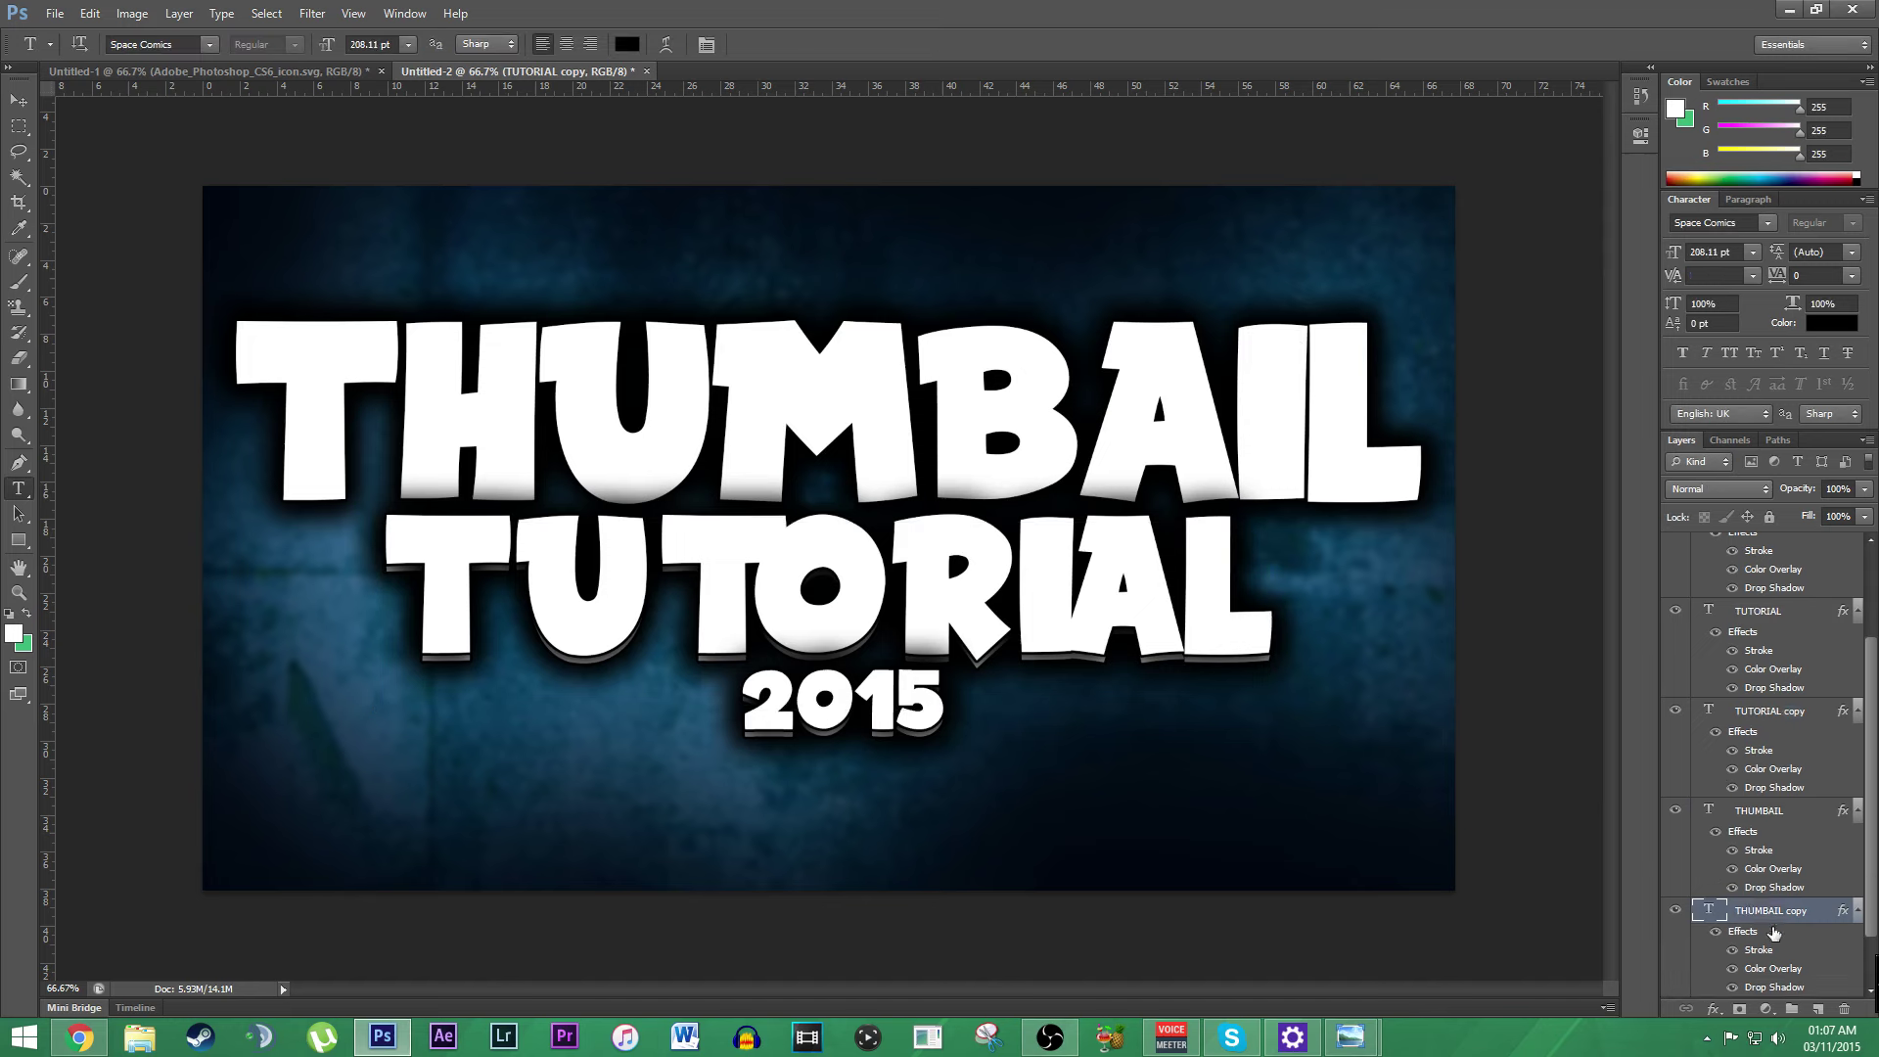
key("ctrl+t")
key("Down")
key("Down")
key("Down")
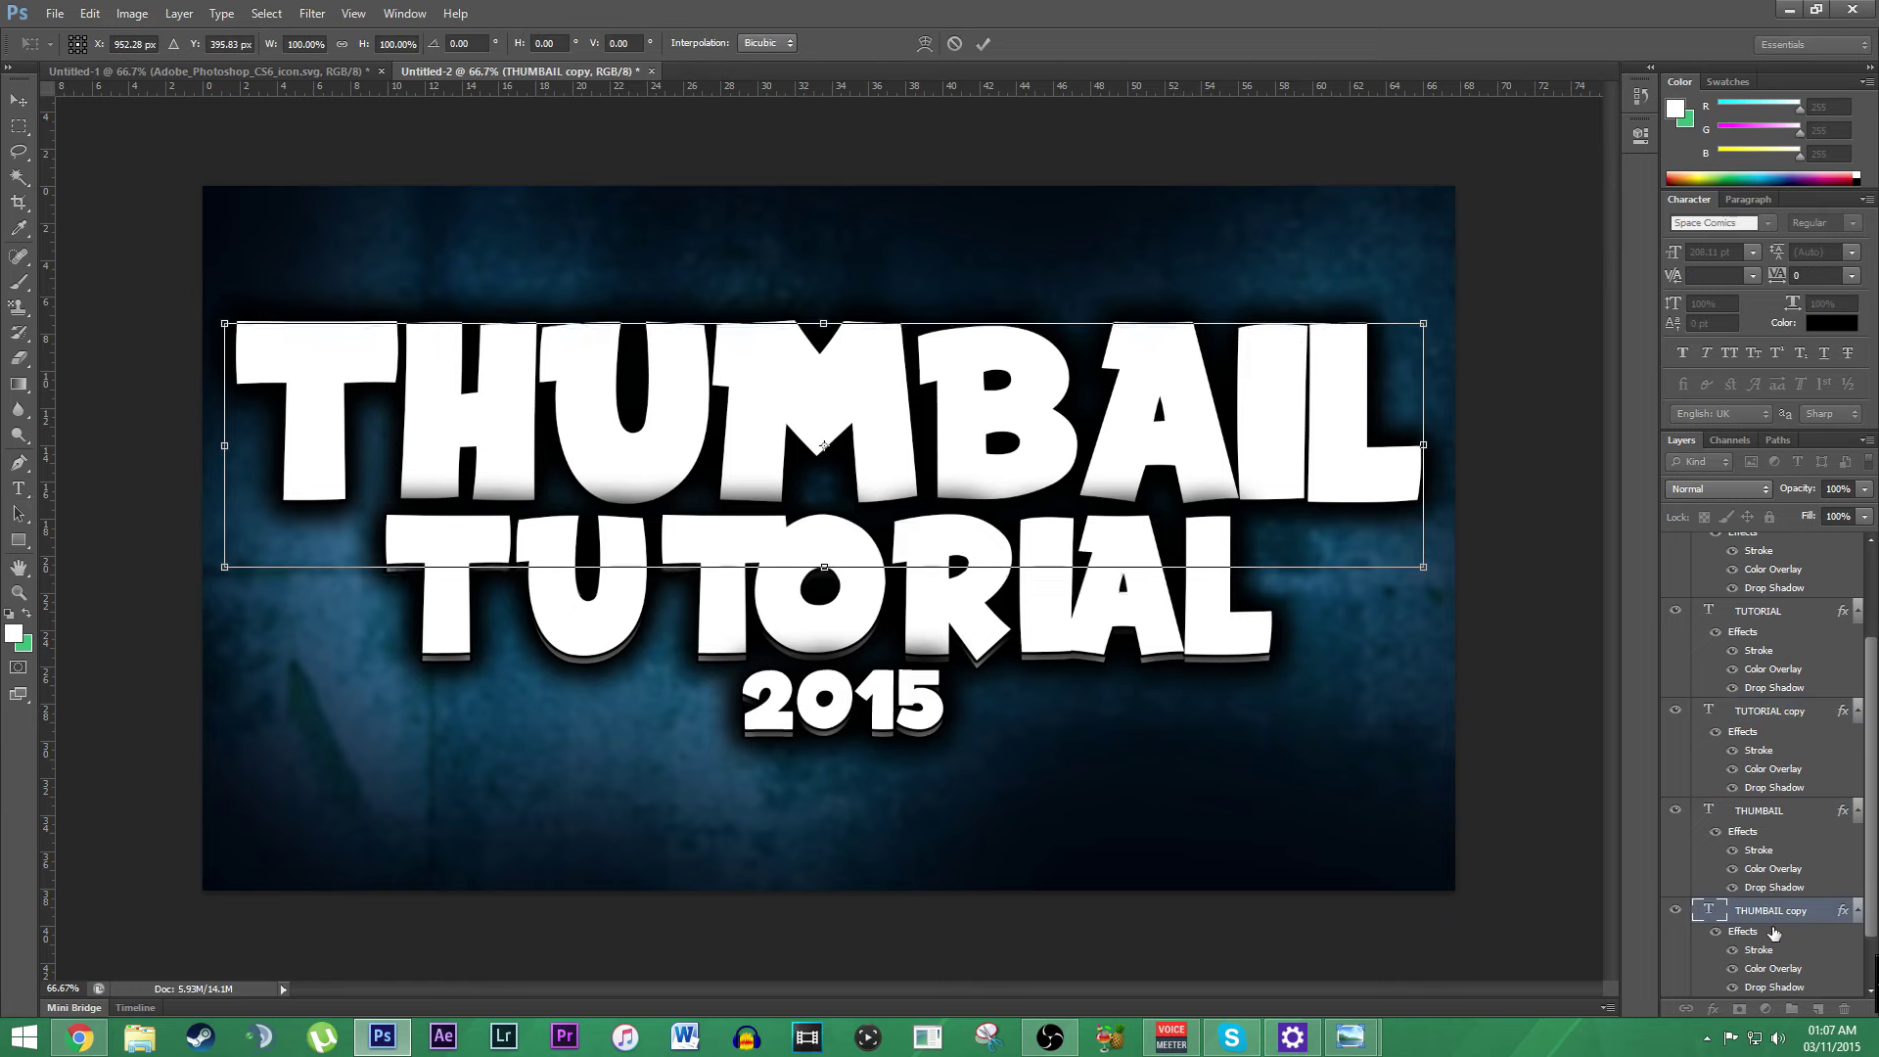
key("Down")
key("Down")
key("Down")
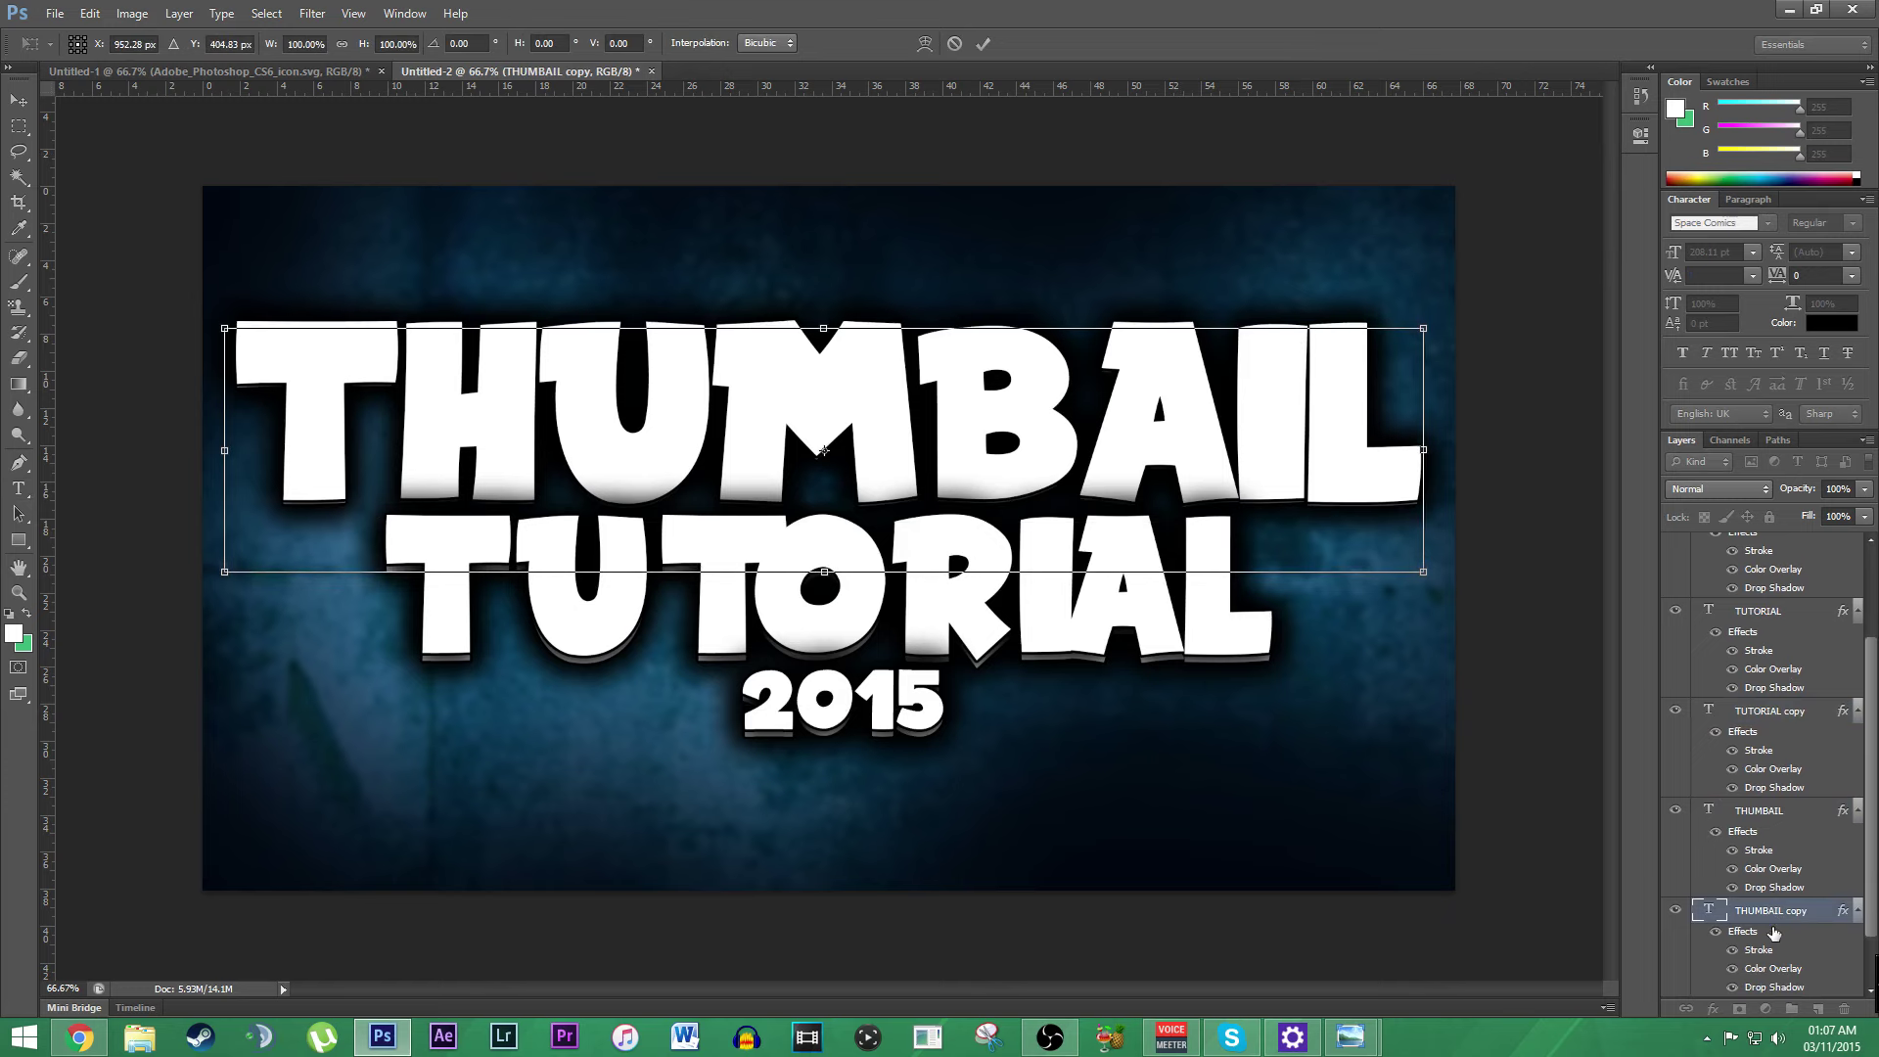
key("Down")
key("Down")
key("Down")
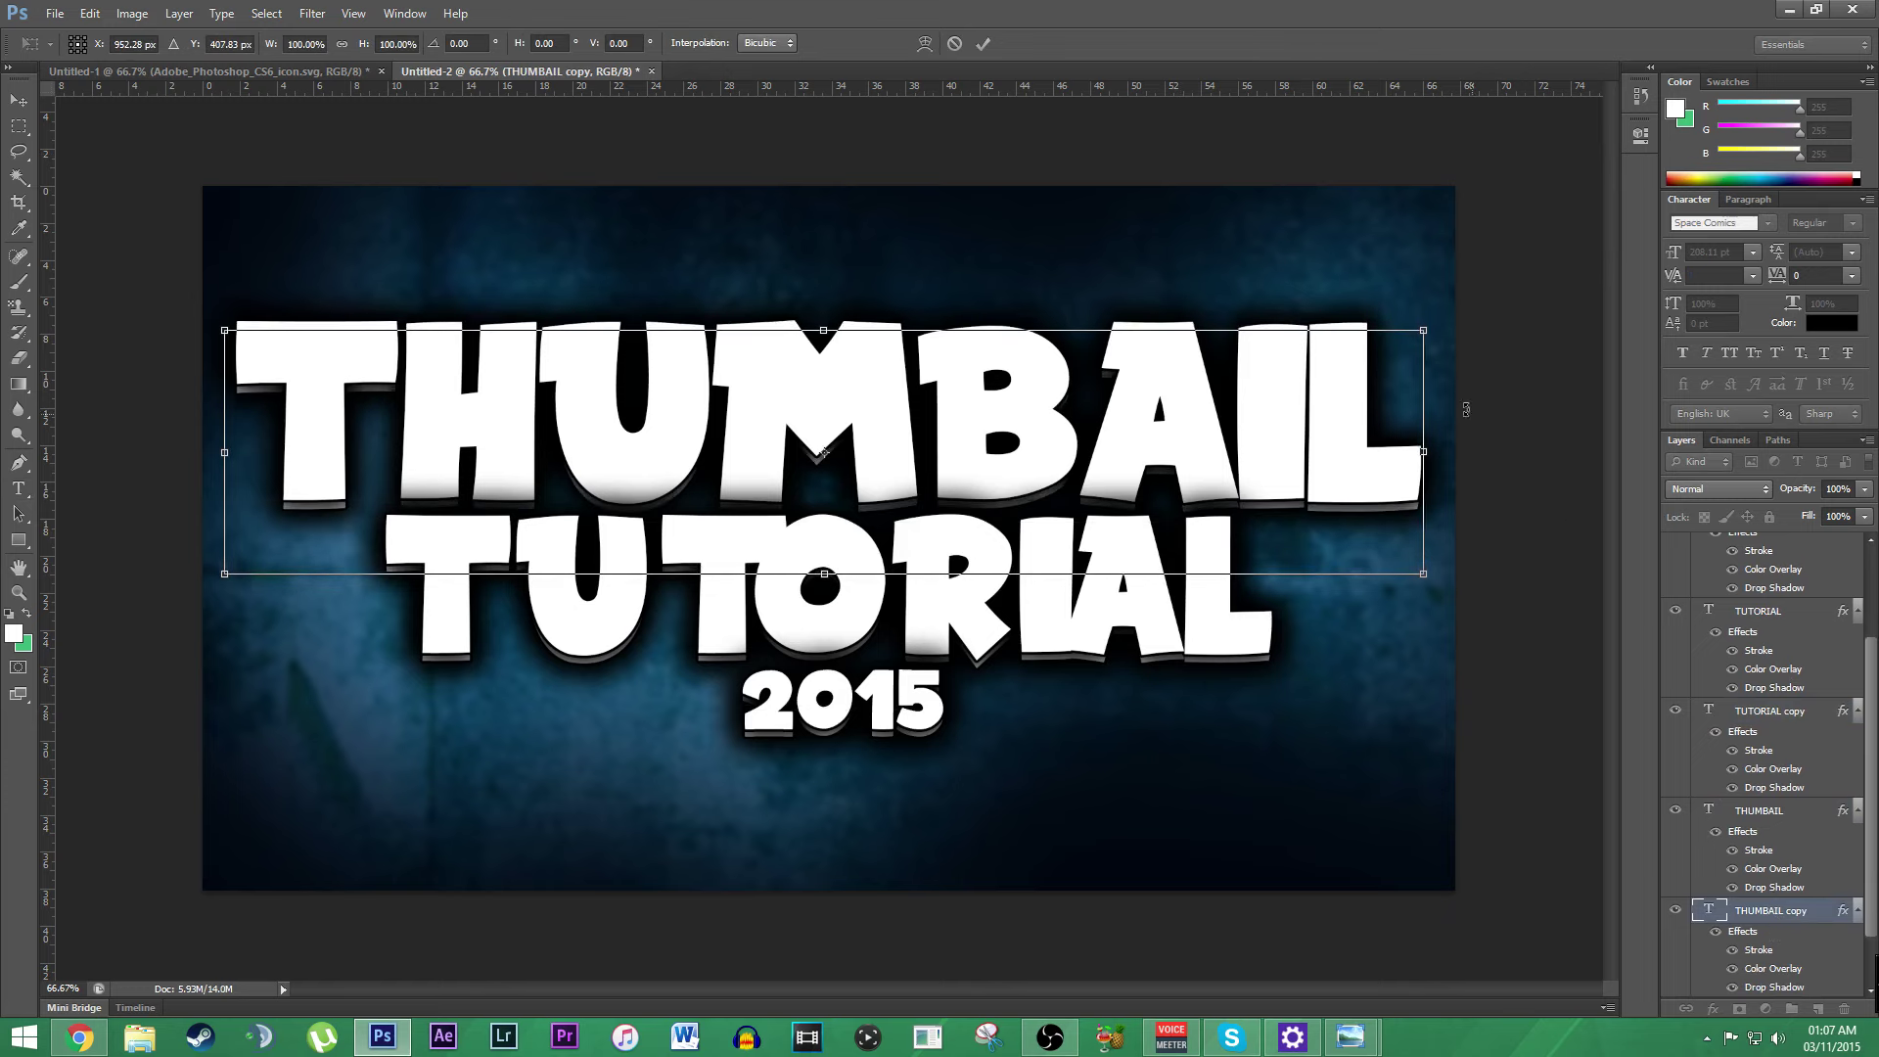
left_click(982, 43)
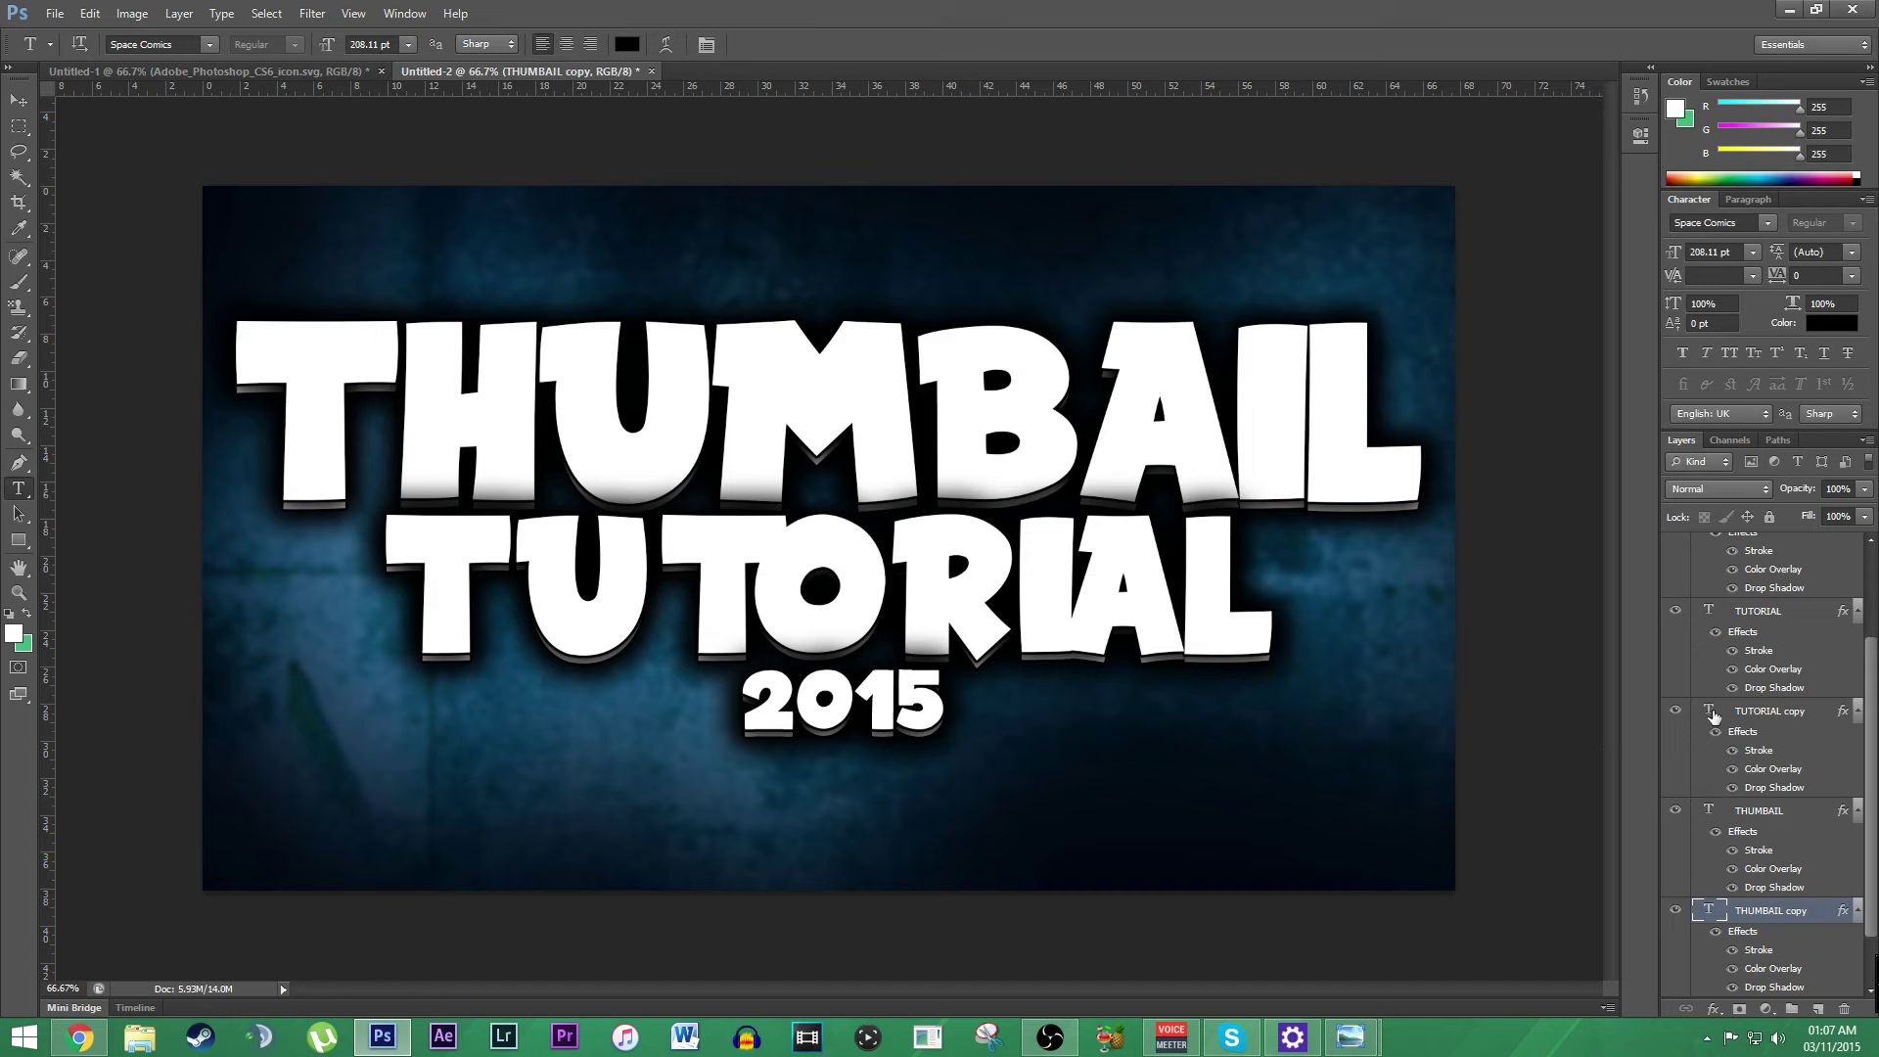
Step: Change the color overlay of the original TUTORIAL text layer to bright cyan, 00d8ff
right_click(1708, 611)
left_click(1676, 144)
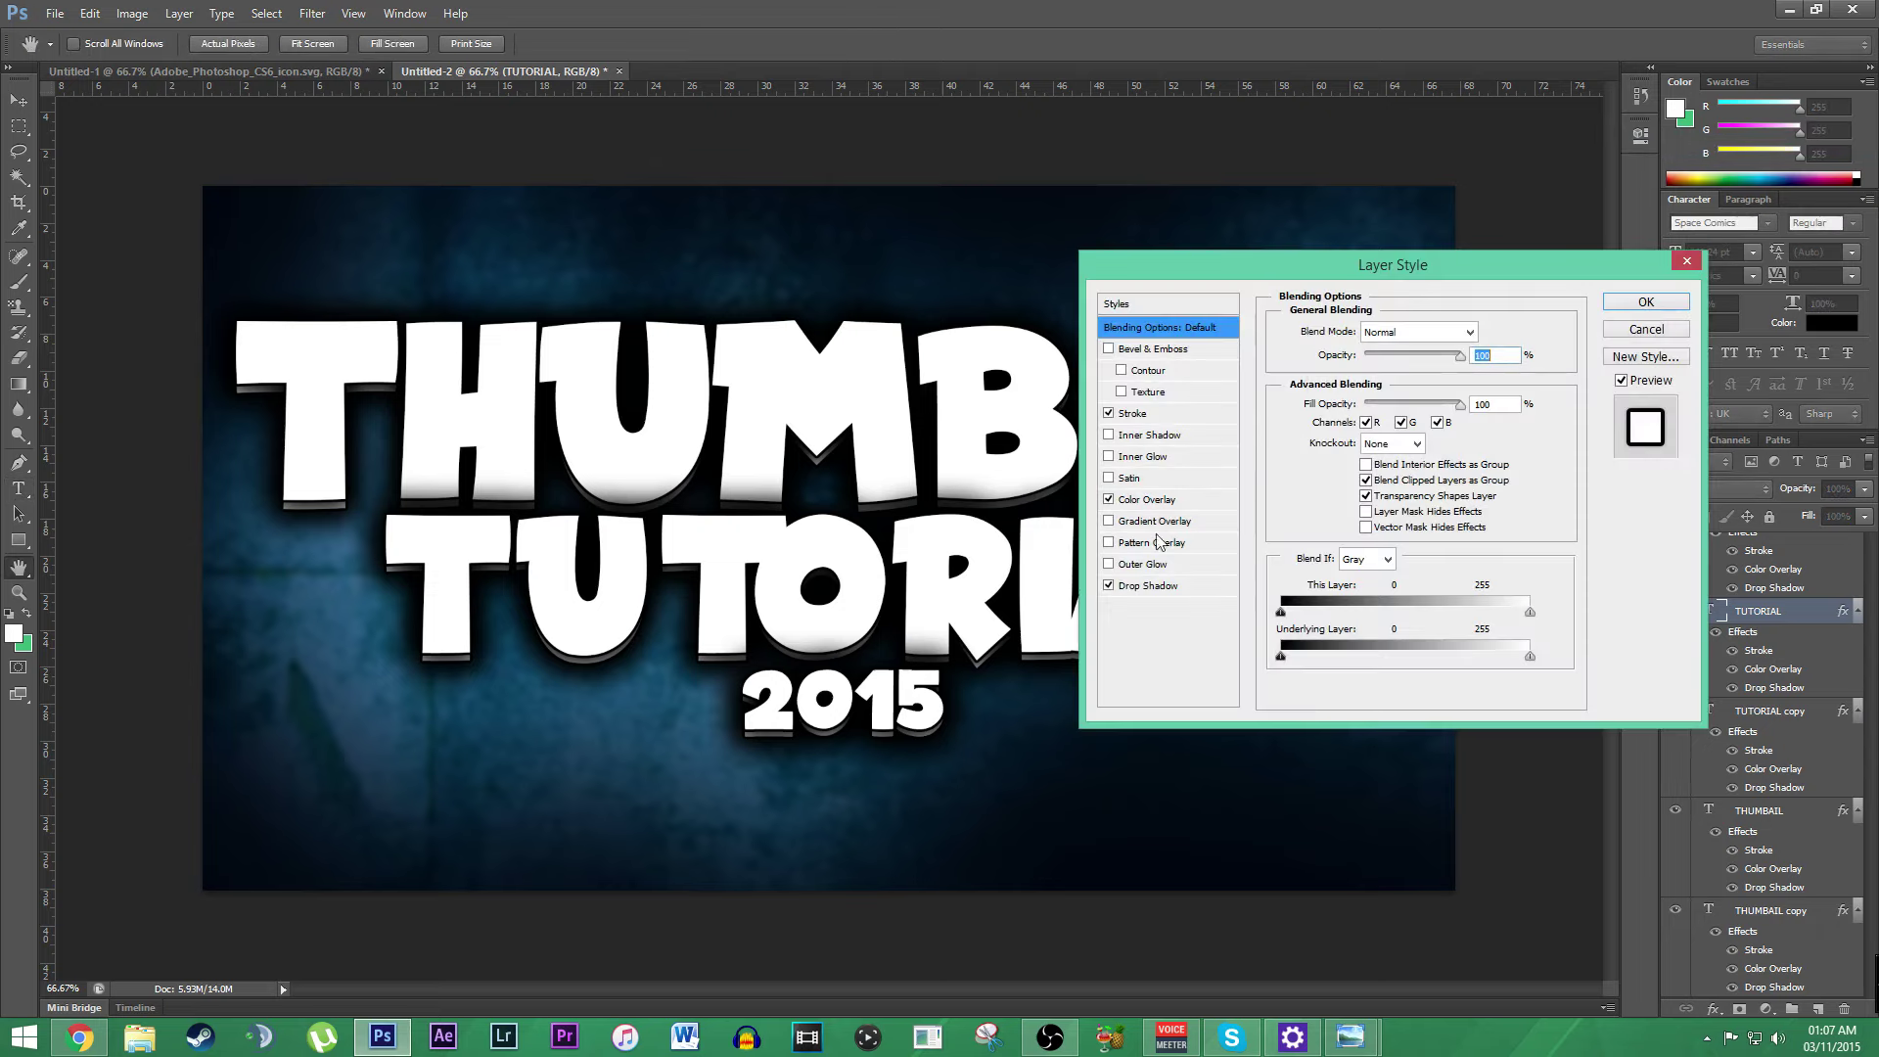
left_click(1161, 500)
left_click(1487, 331)
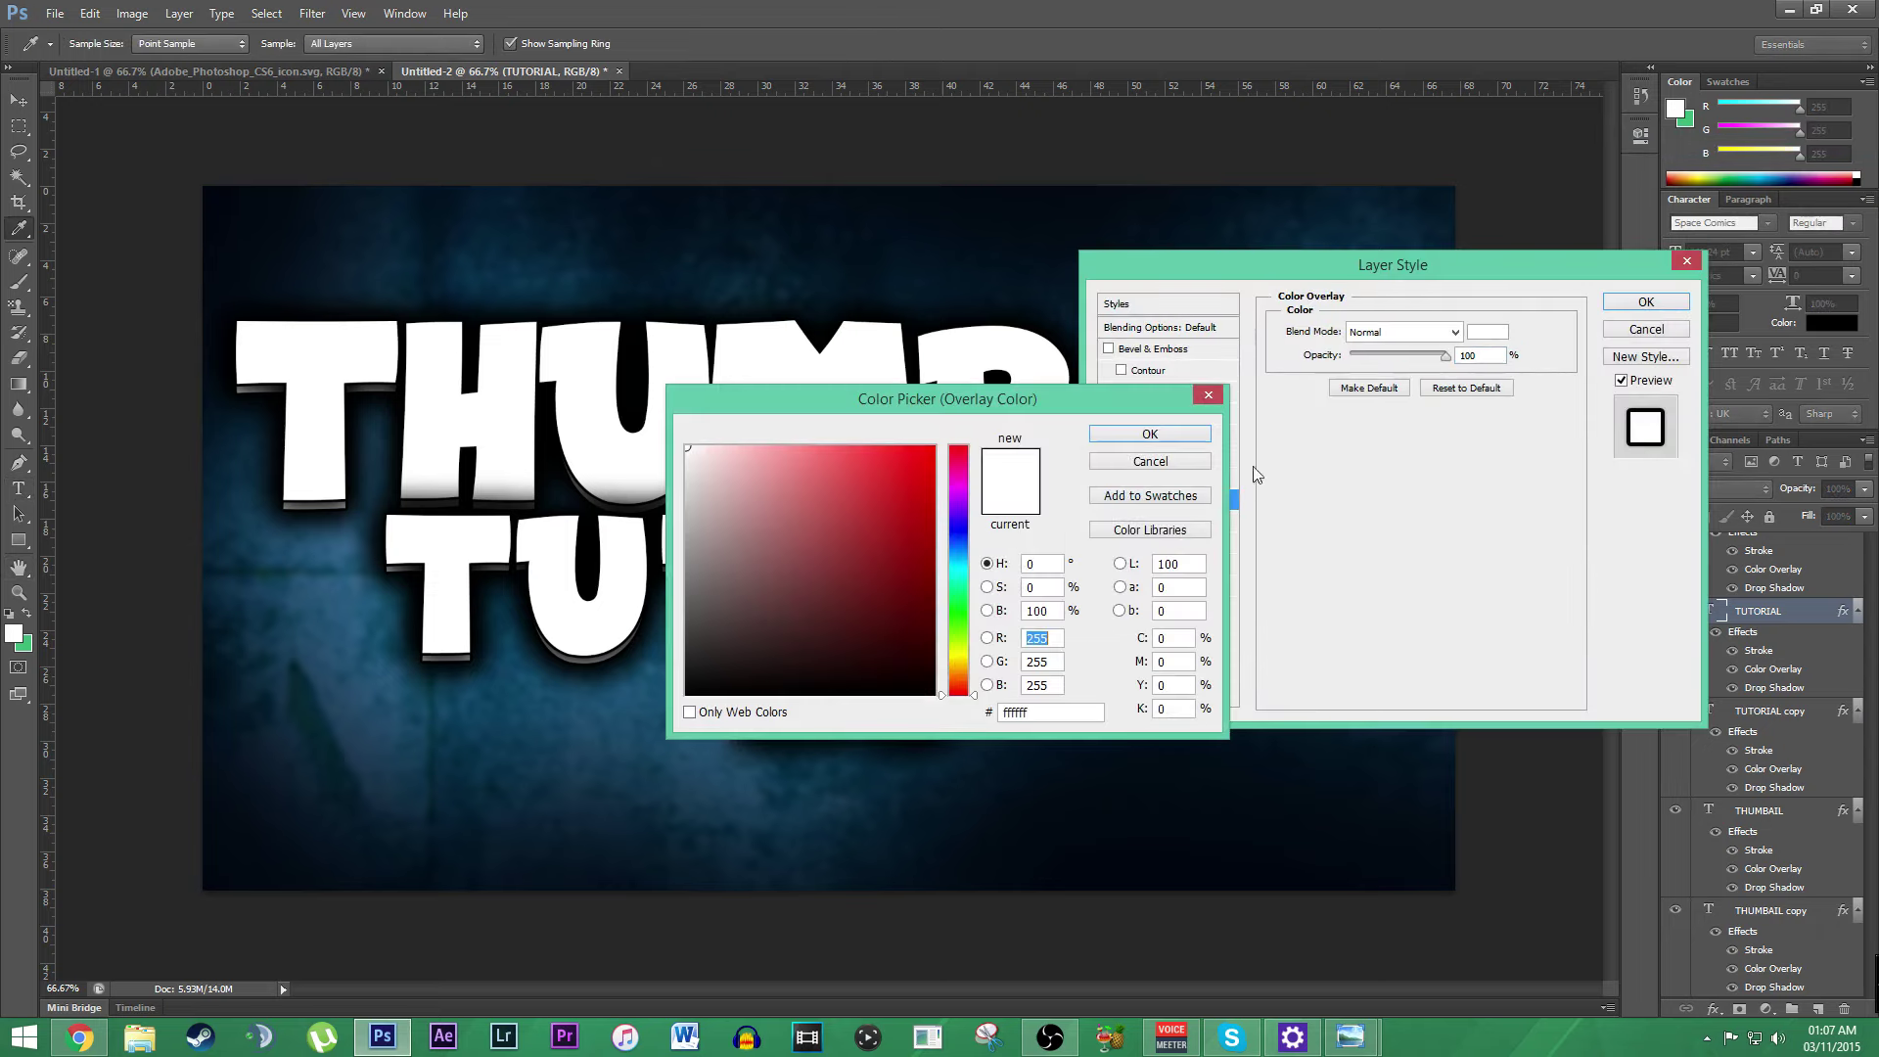
left_click_drag(957, 550, 957, 564)
left_click(933, 448)
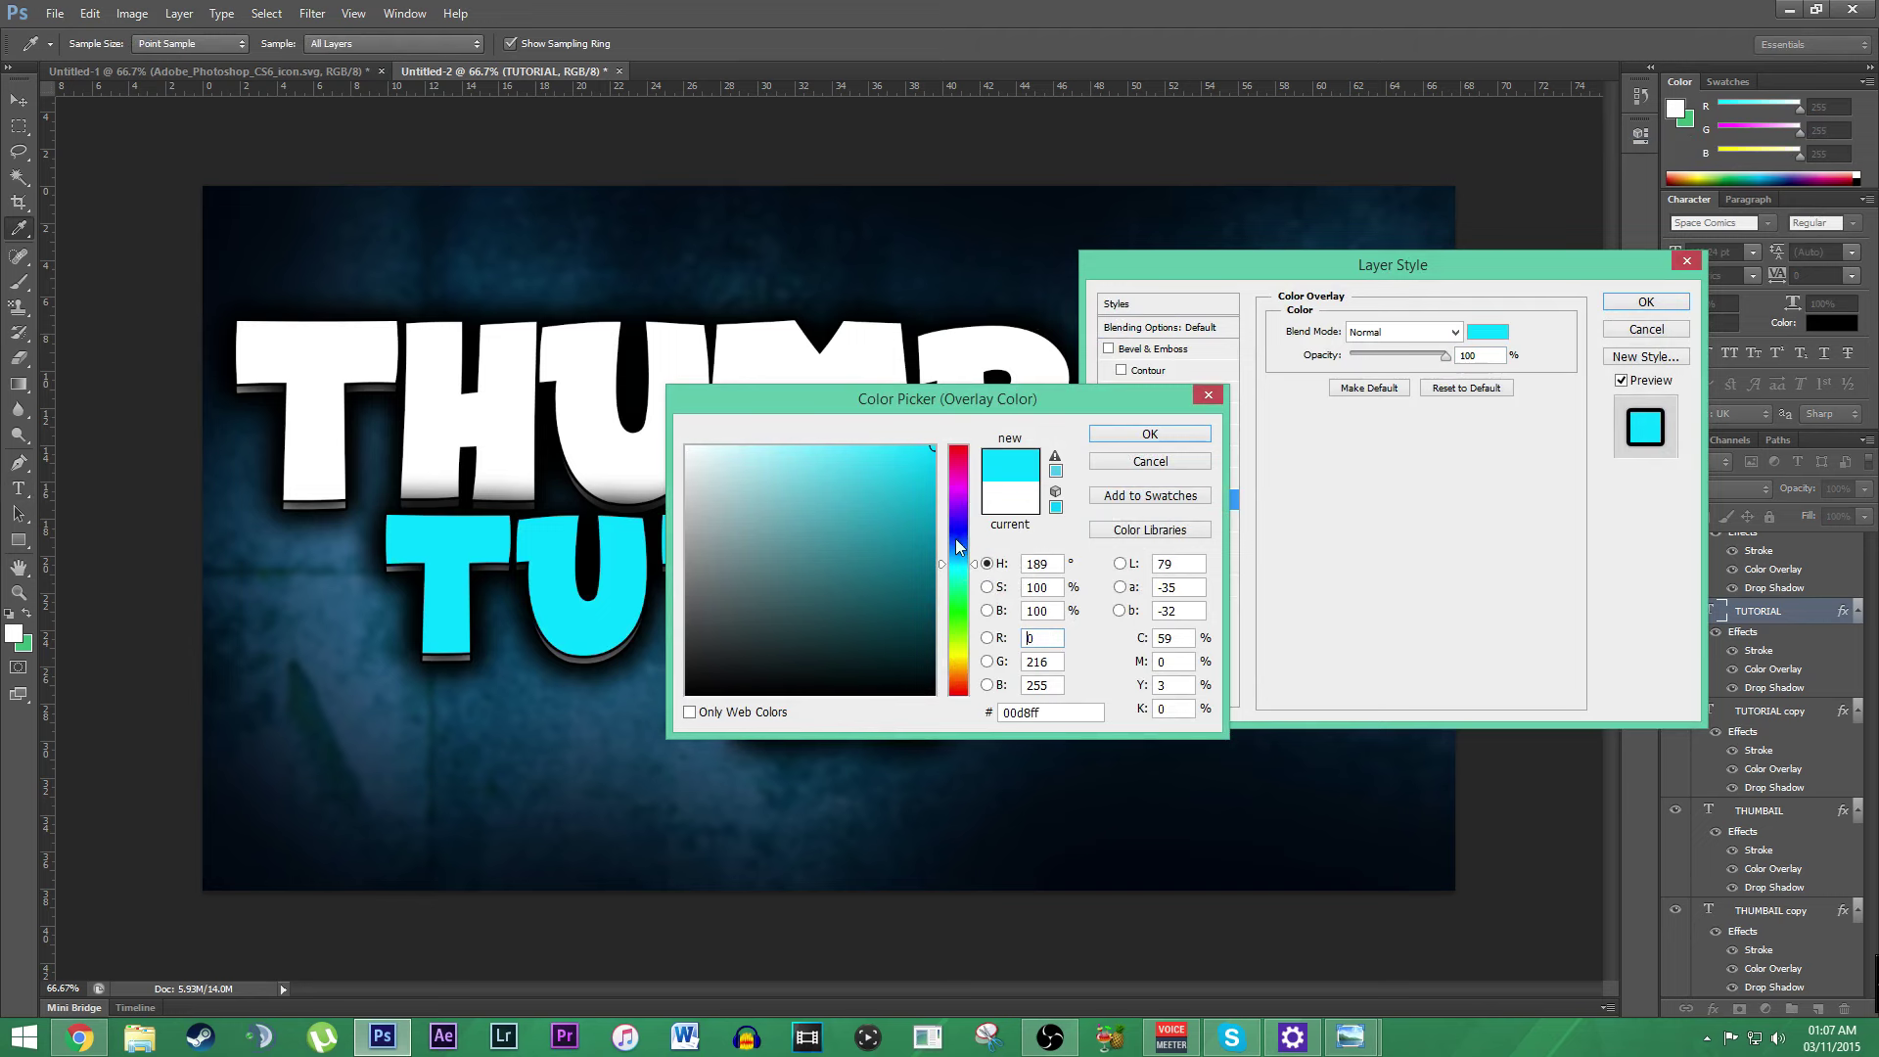
left_click(1151, 437)
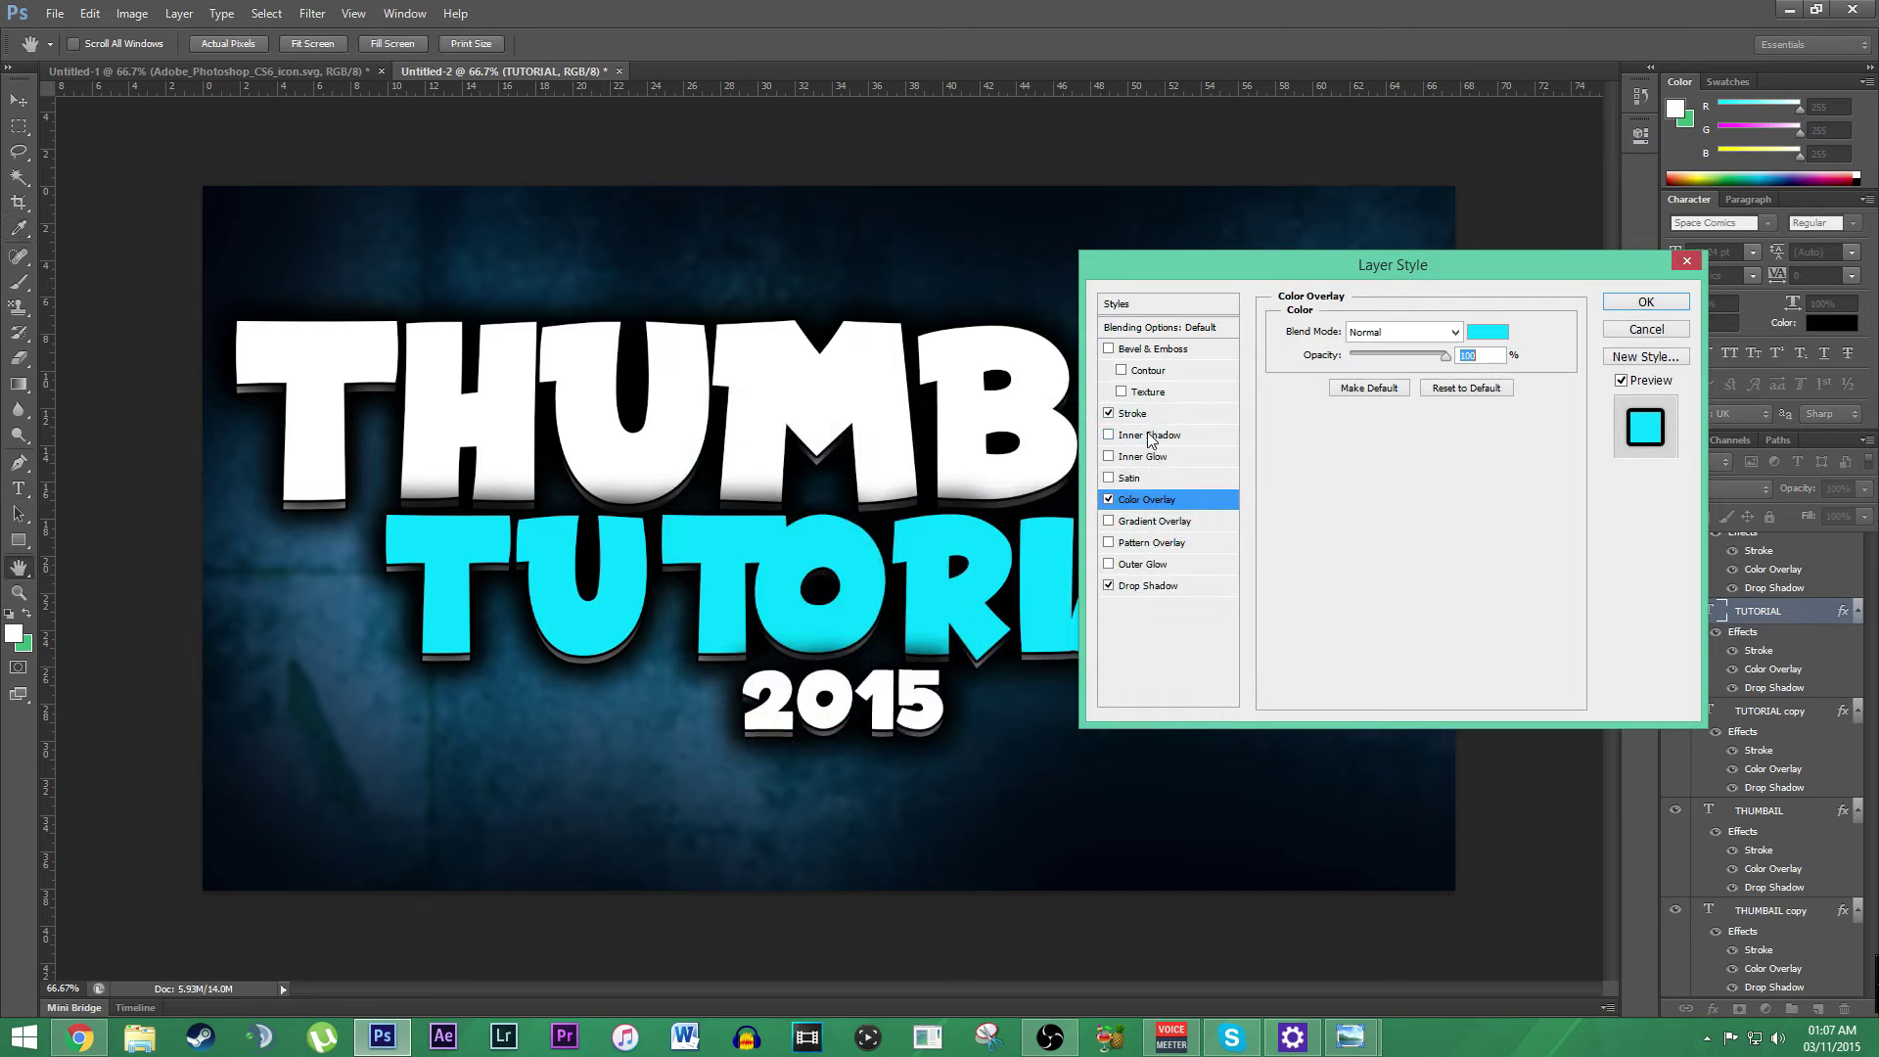
left_click(1625, 302)
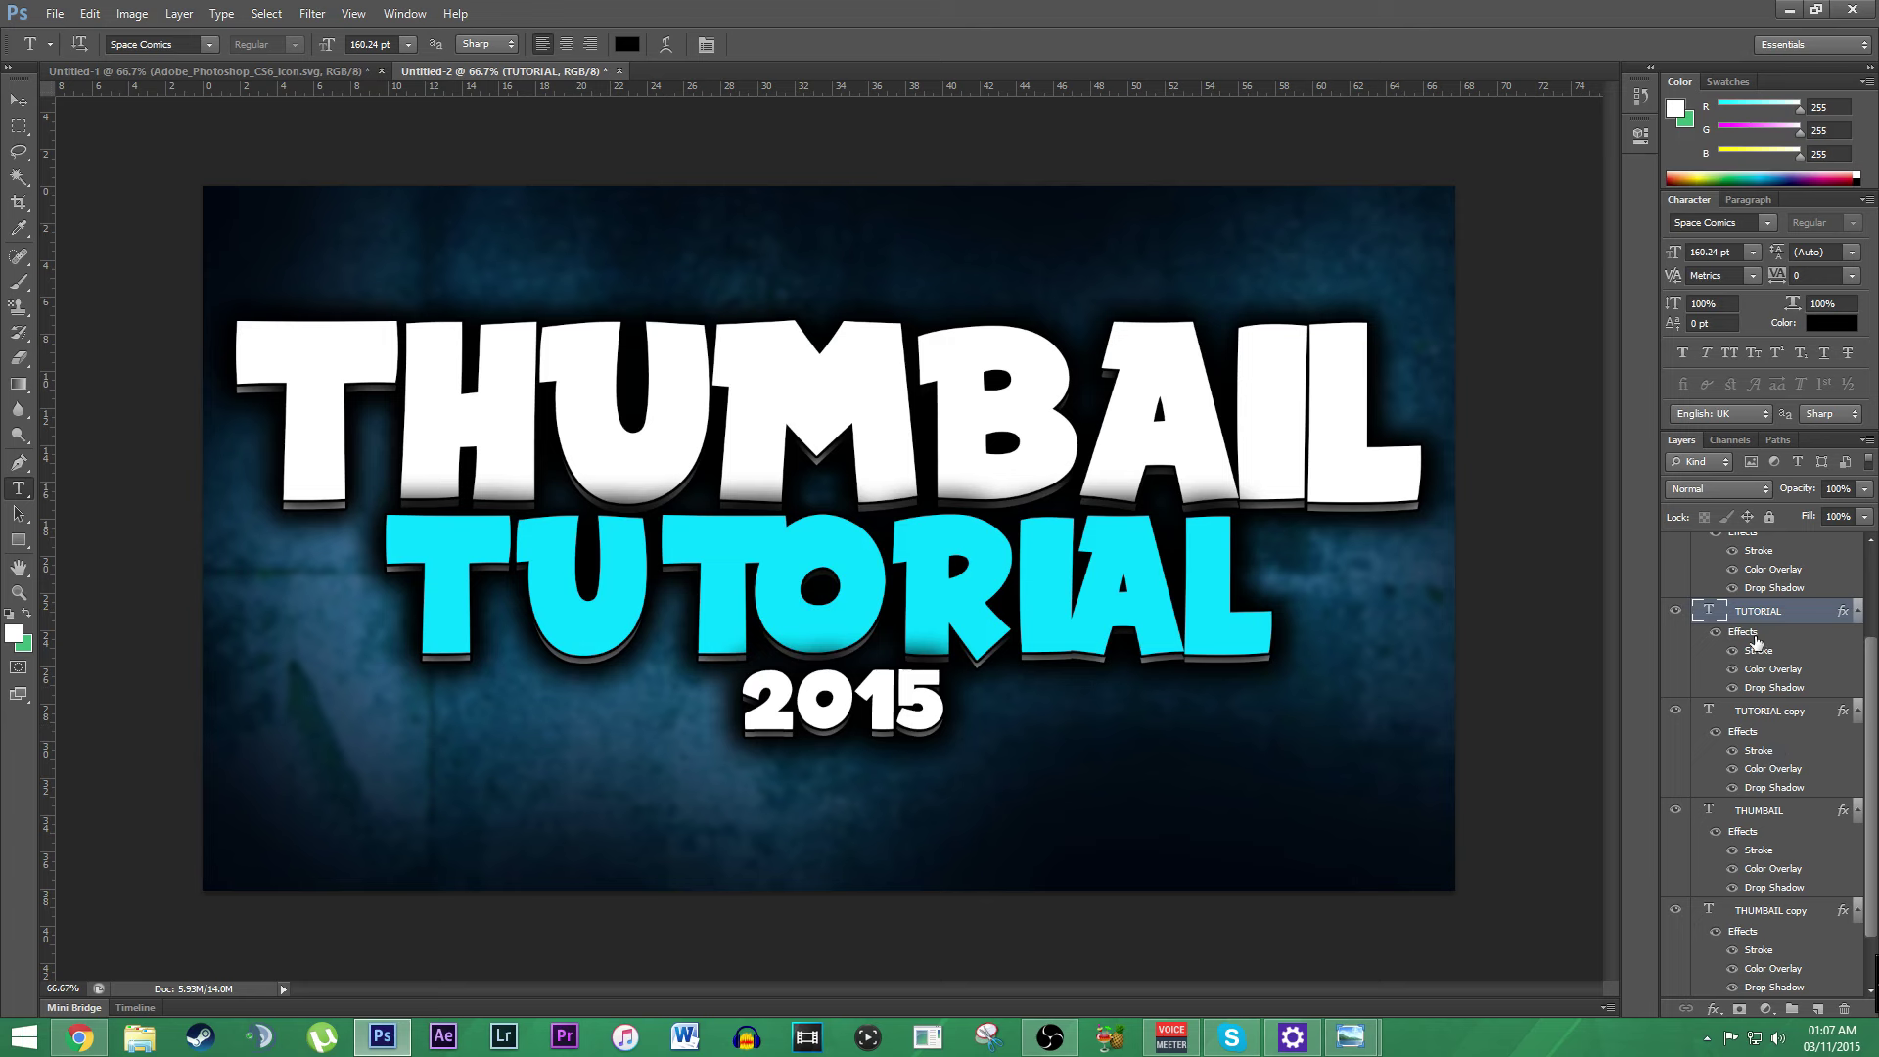
Step: Copy the TUTORIAL layer's effects onto the THUMBAIL copy and 2015 copy layers
left_click_drag(1754, 641, 1755, 935)
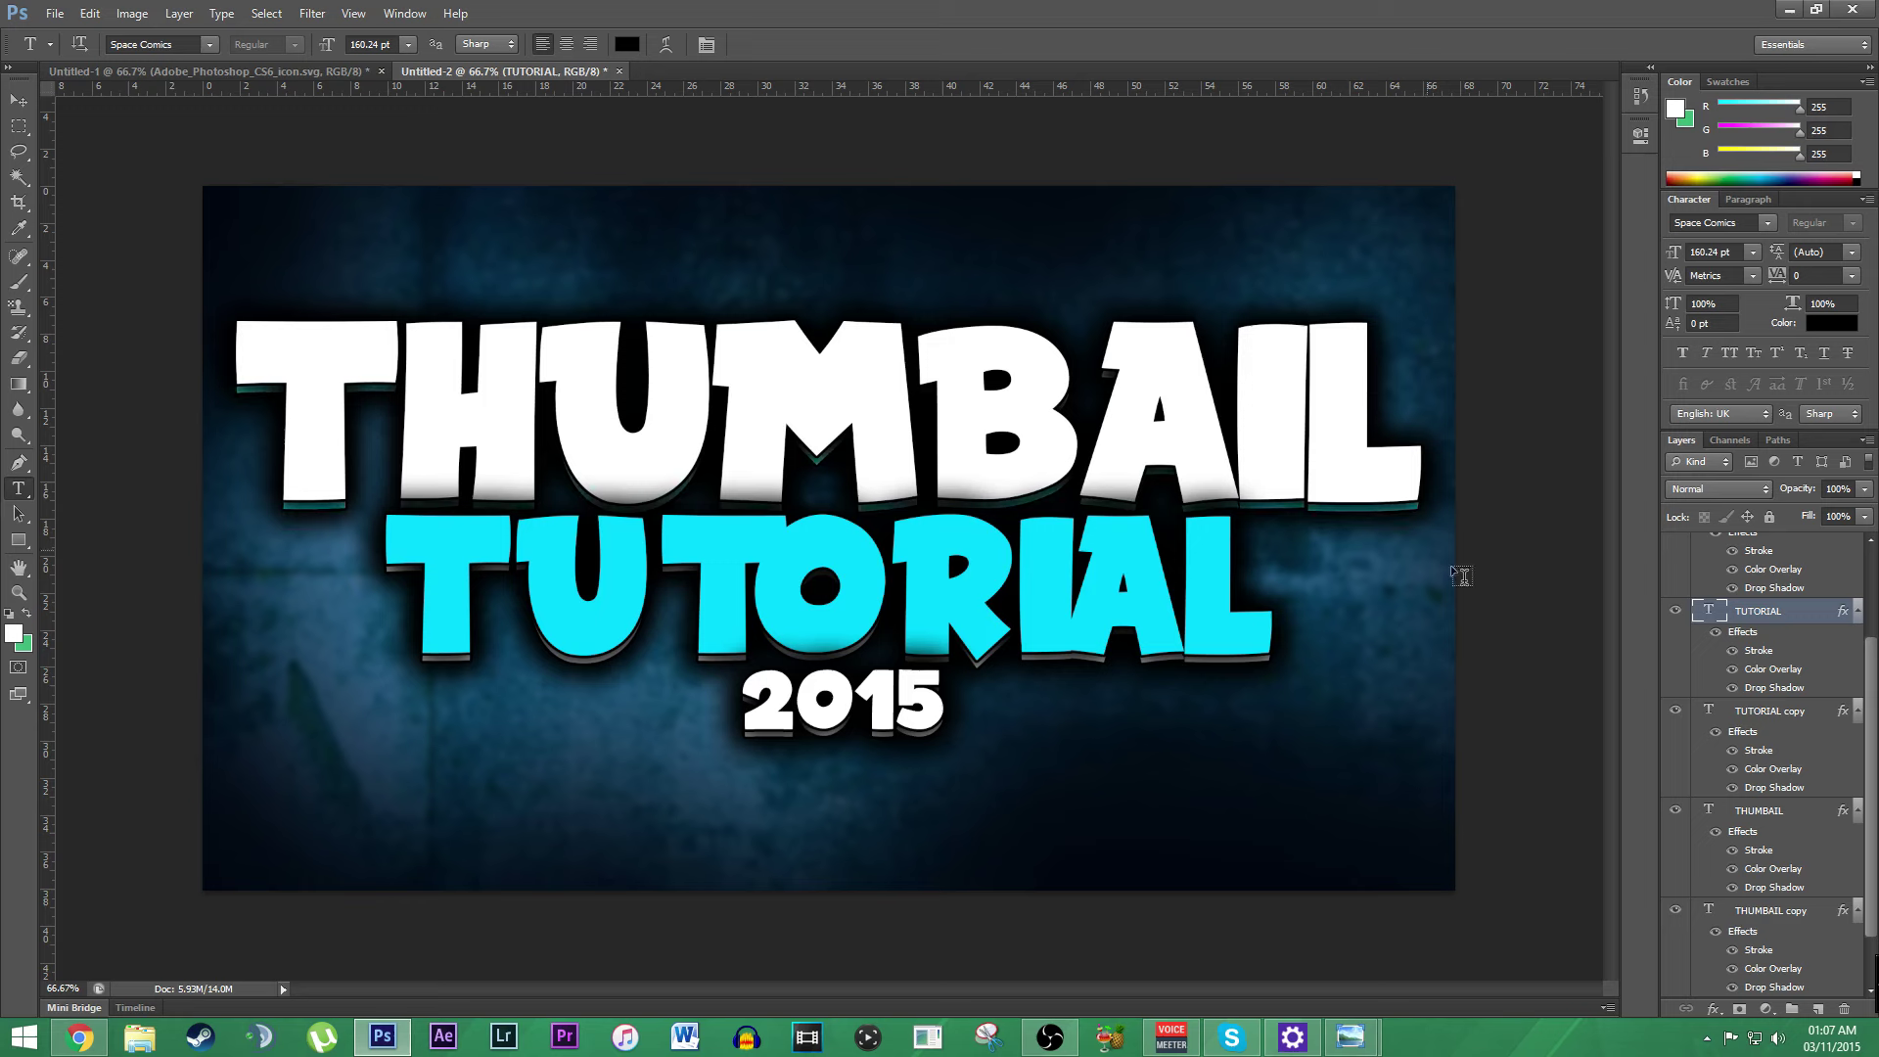
scroll(1747, 685, "up", 3)
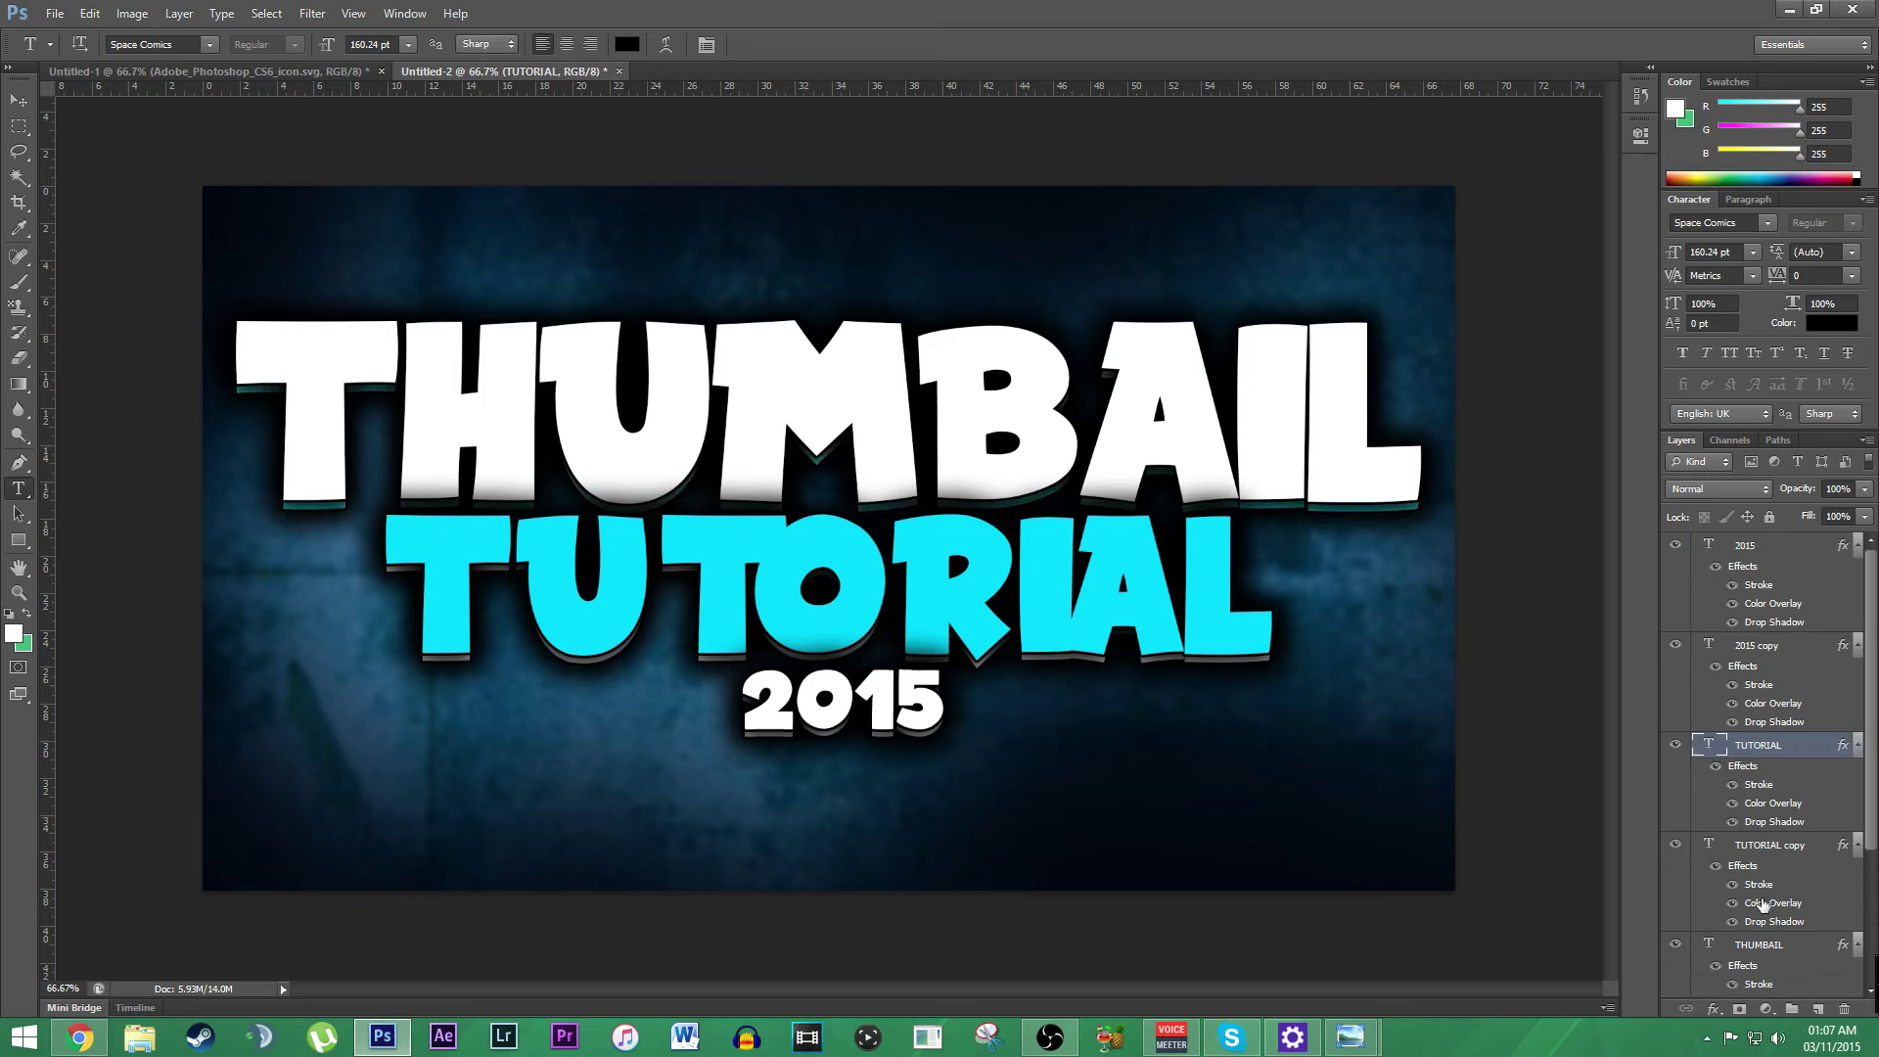
left_click_drag(1752, 771, 1743, 684)
Step: Switch to Chrome and search Google Images for "PHOTOSHOP LOGO PNG"
left_click(206, 71)
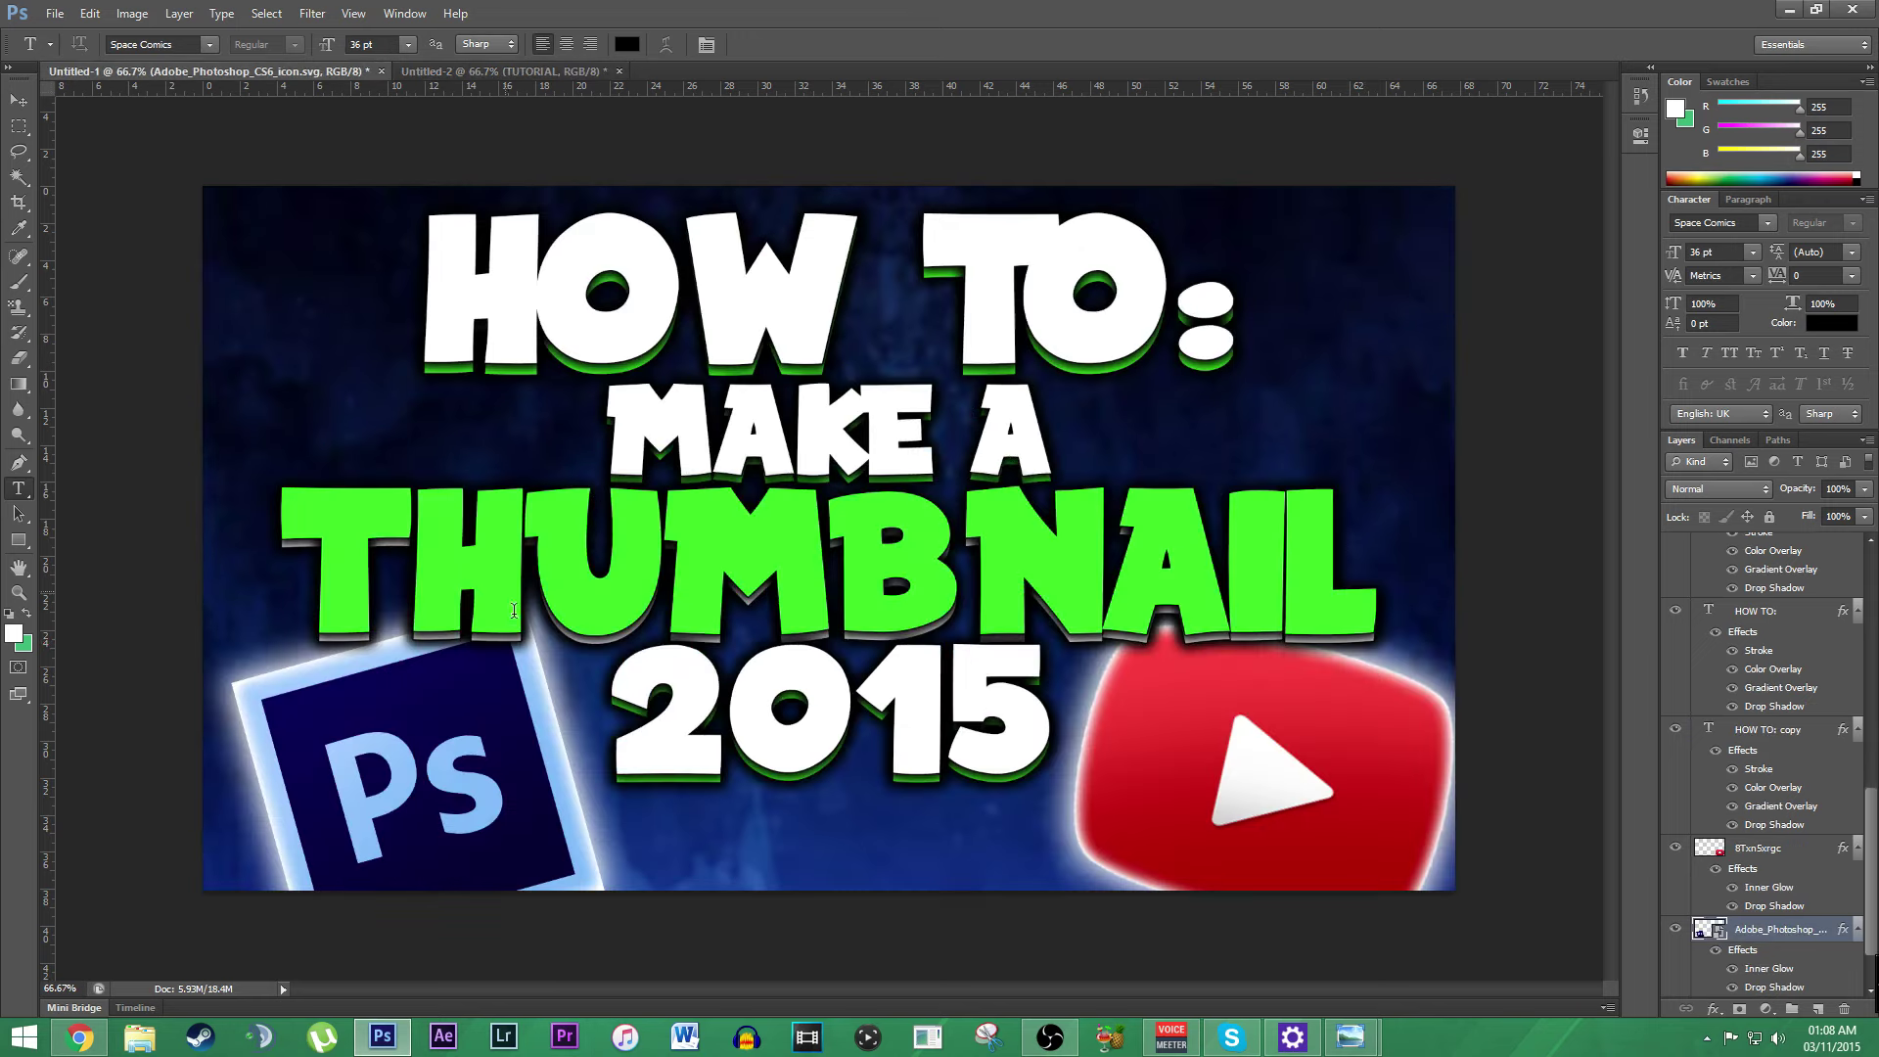
left_click(441, 71)
left_click(82, 1036)
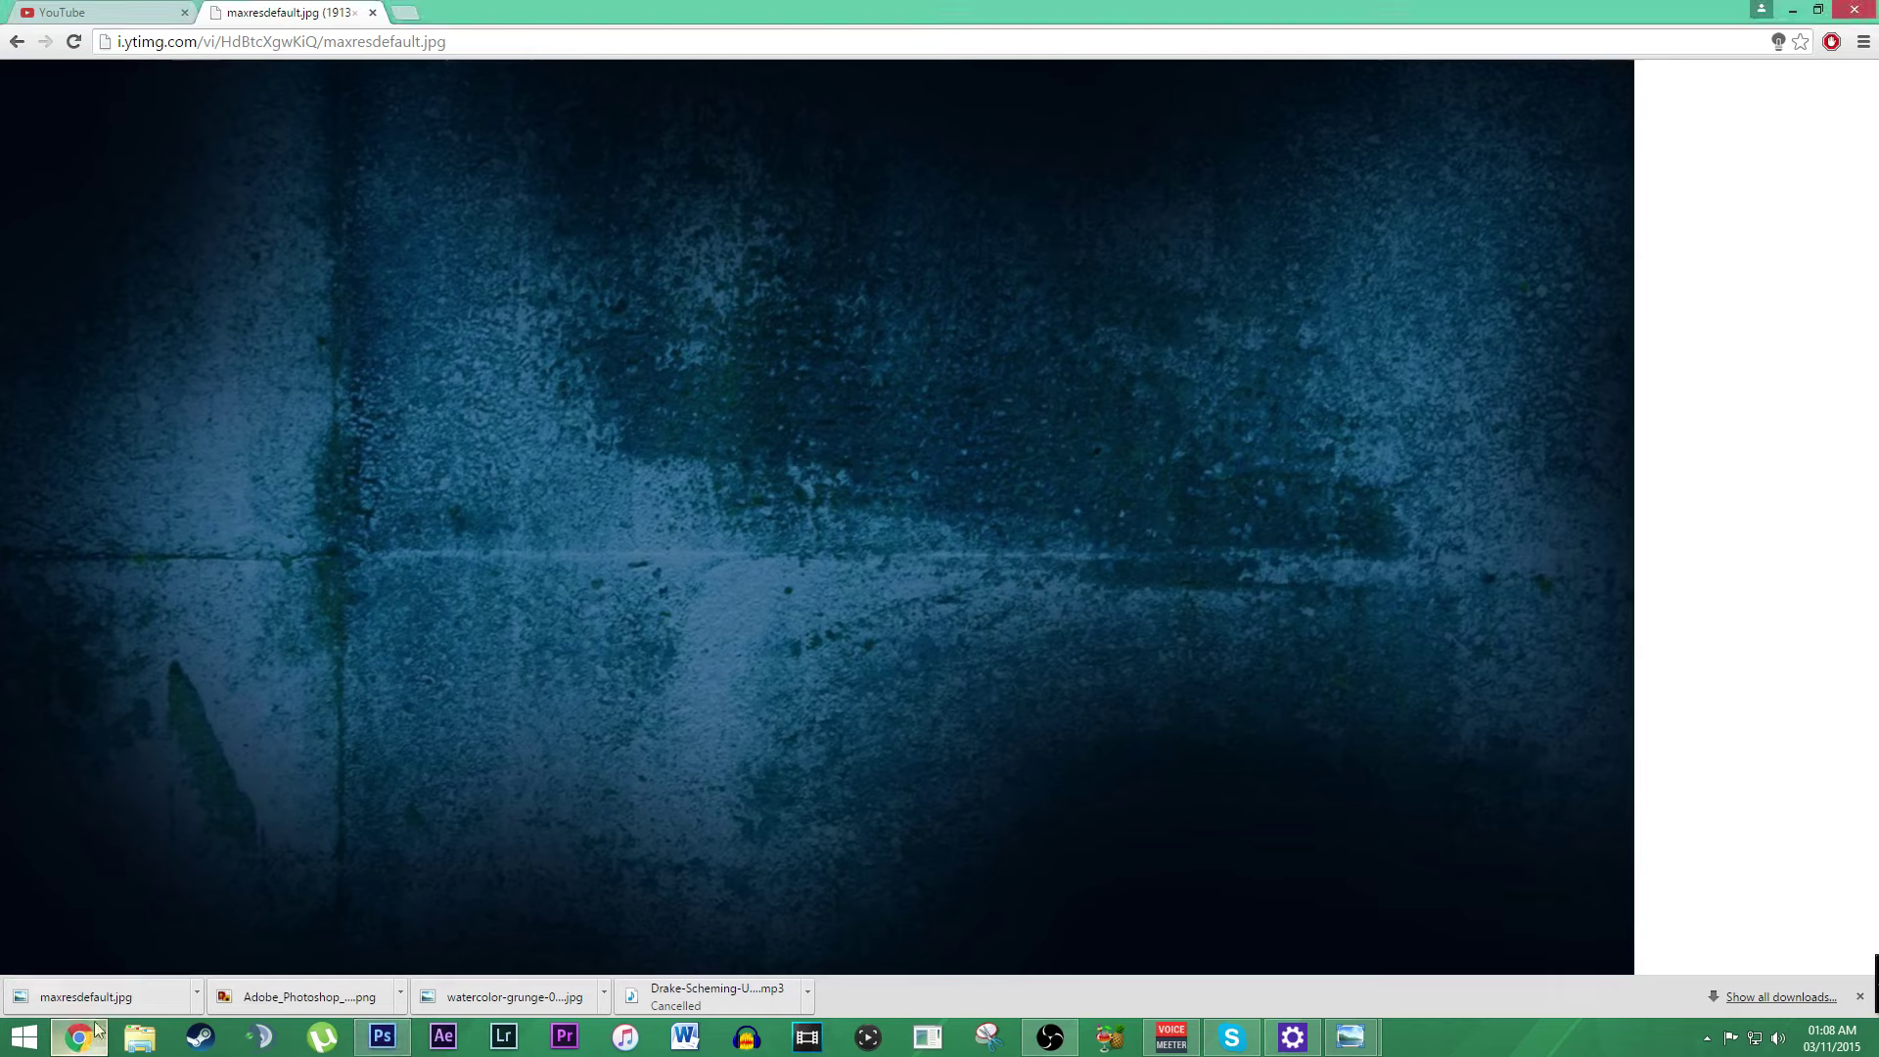
left_click(18, 41)
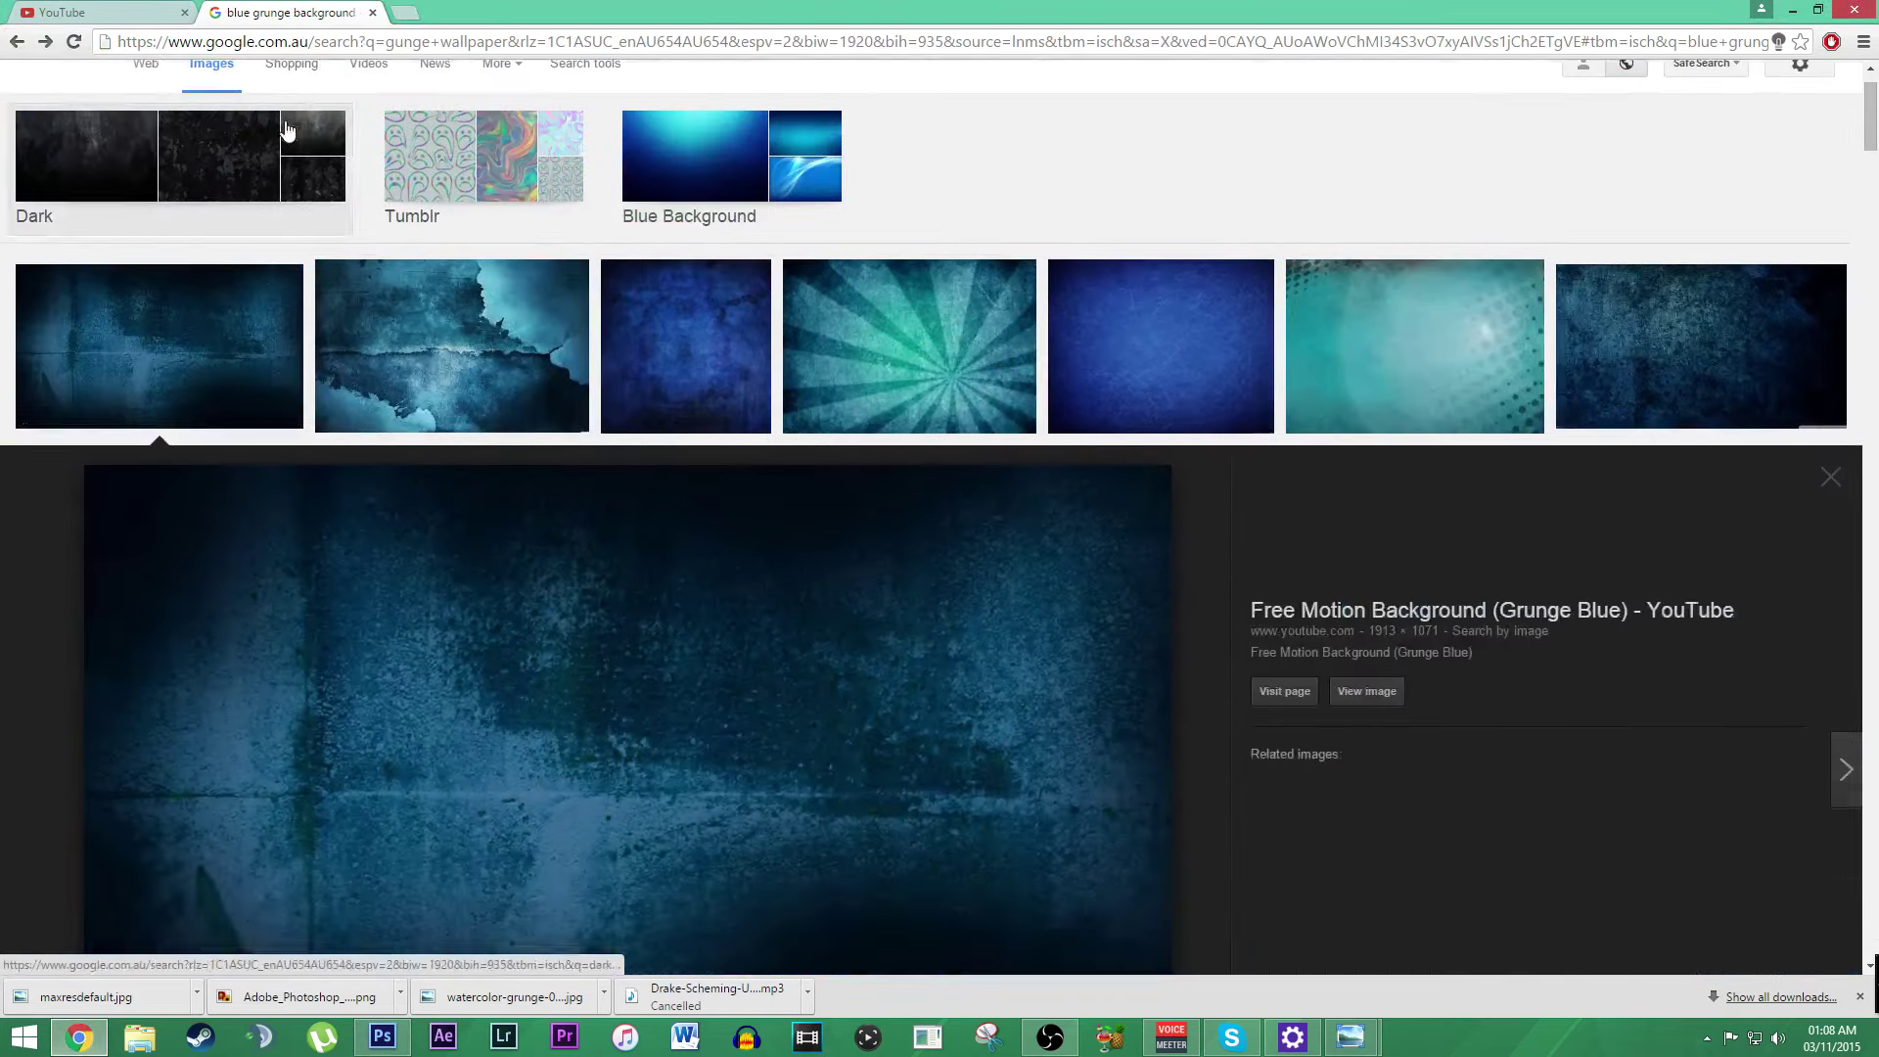
scroll(287, 130, "up", 1)
triple_click(296, 89)
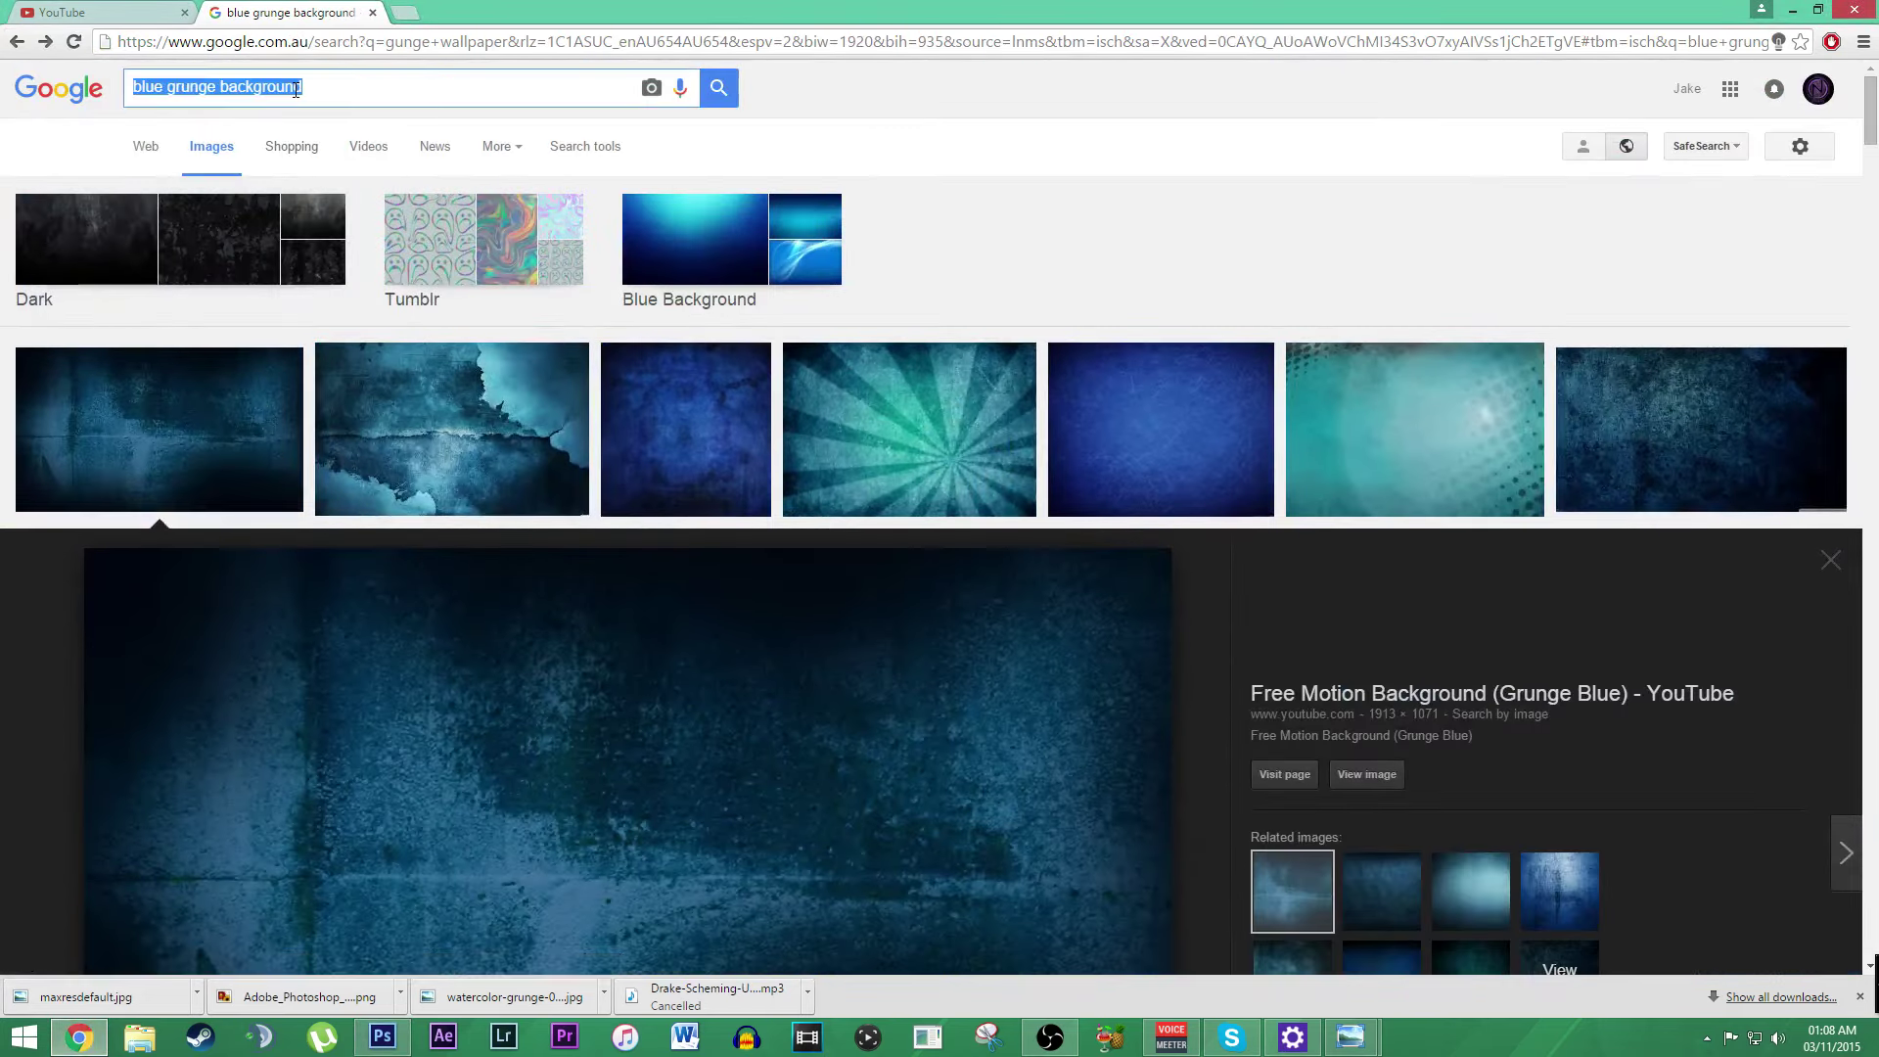
type("PHOTOS")
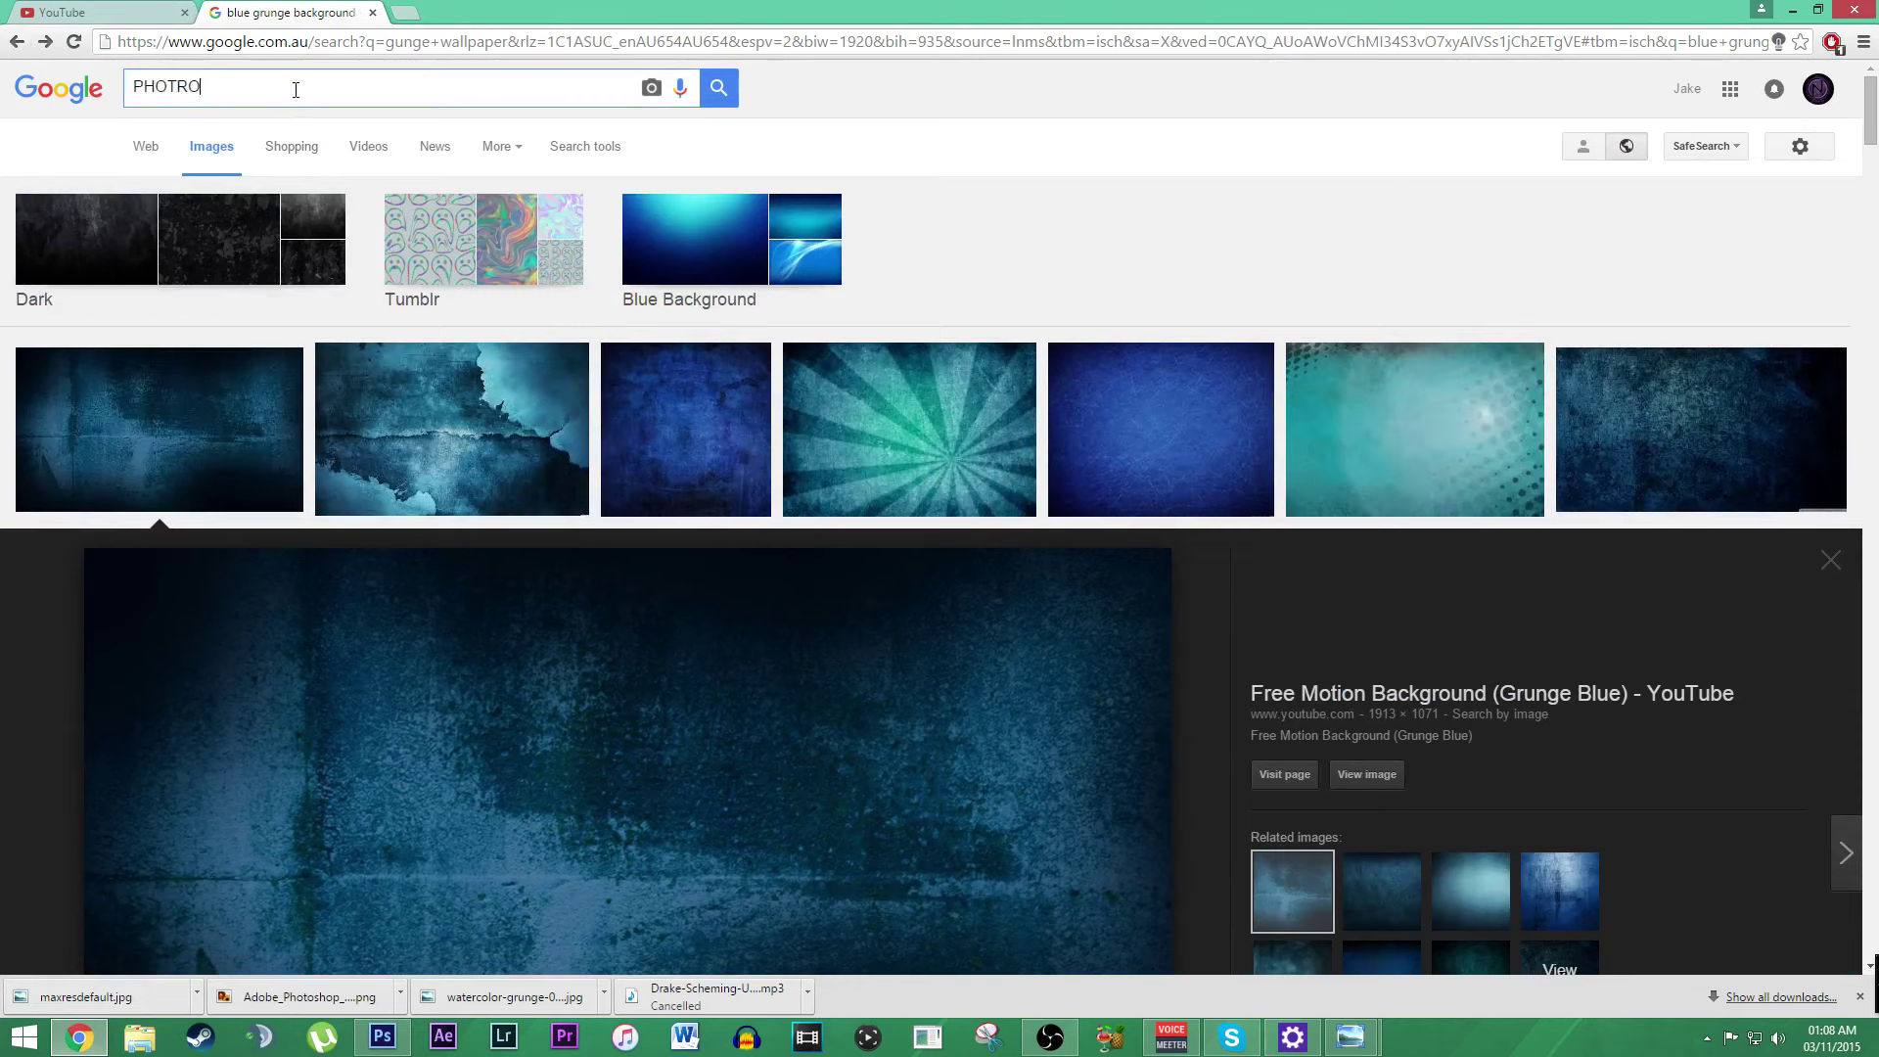
key("BackSpace")
key("BackSpace")
key("BackSpace")
type("TOSHOP ")
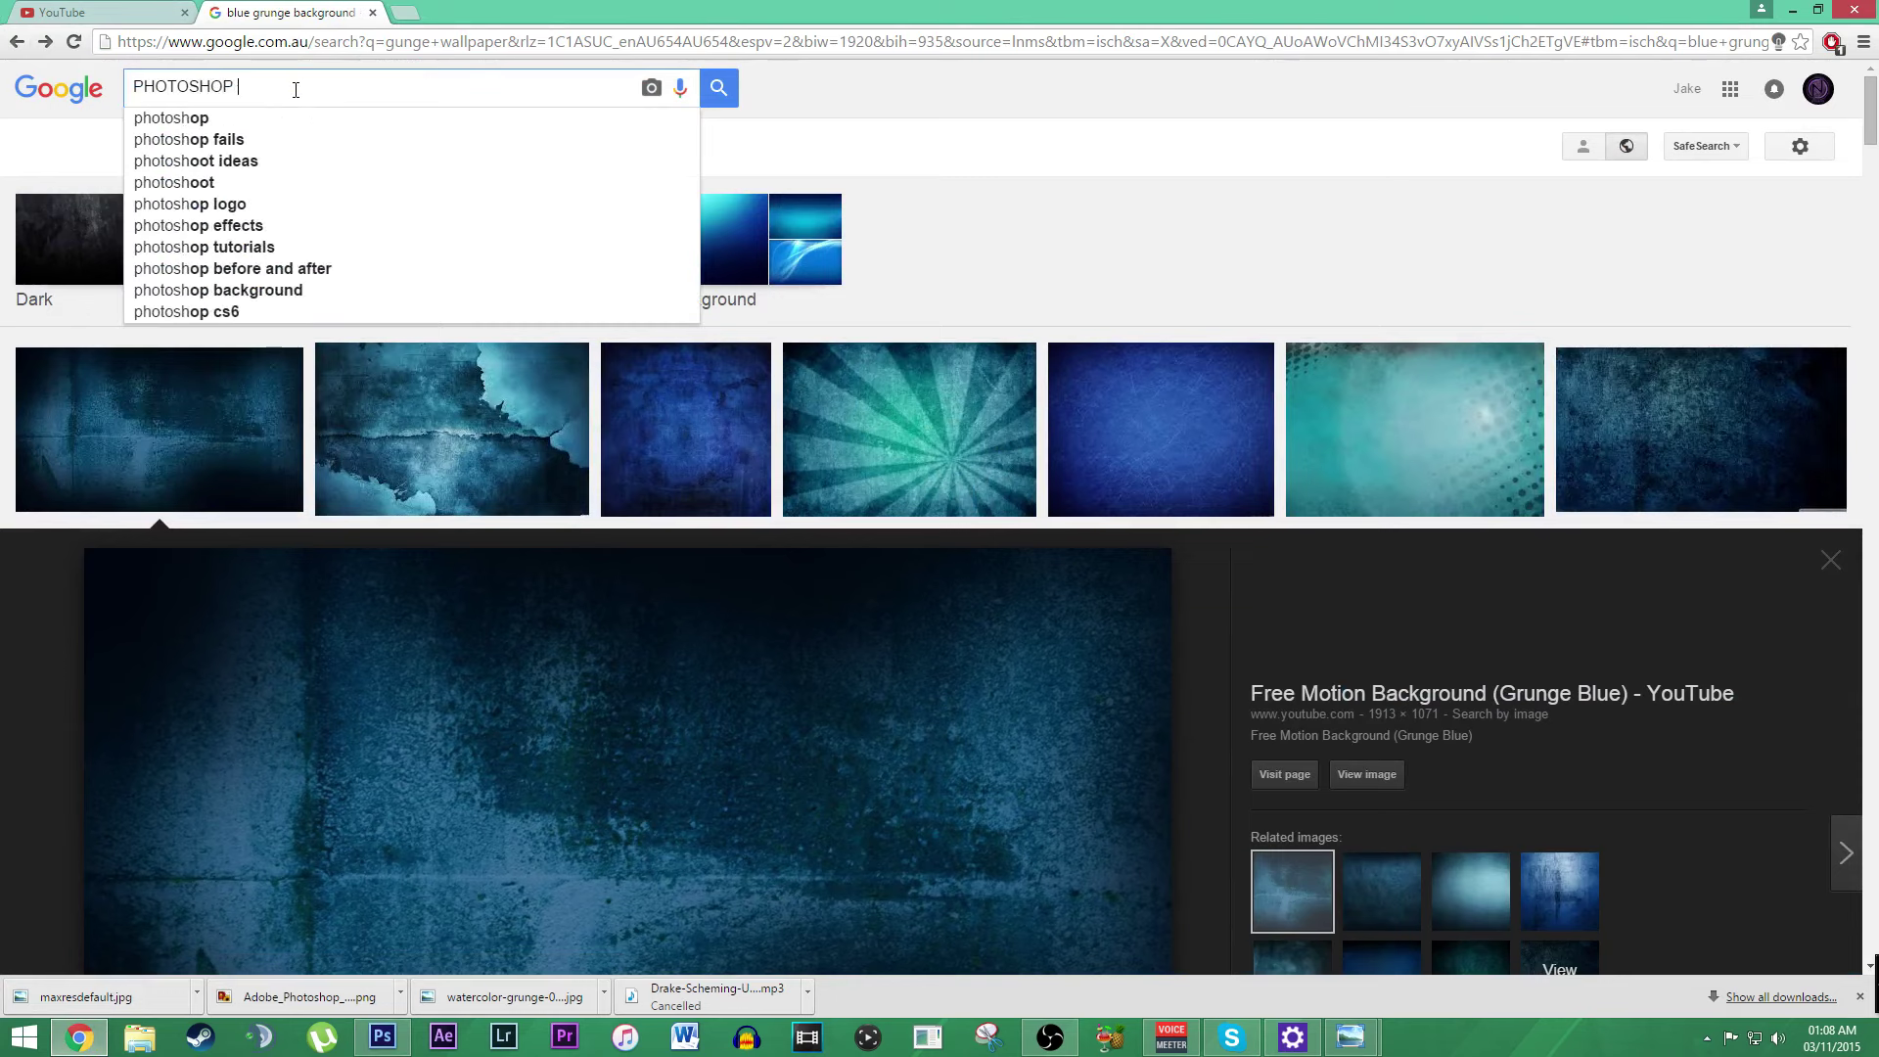
type("LOGO PNG")
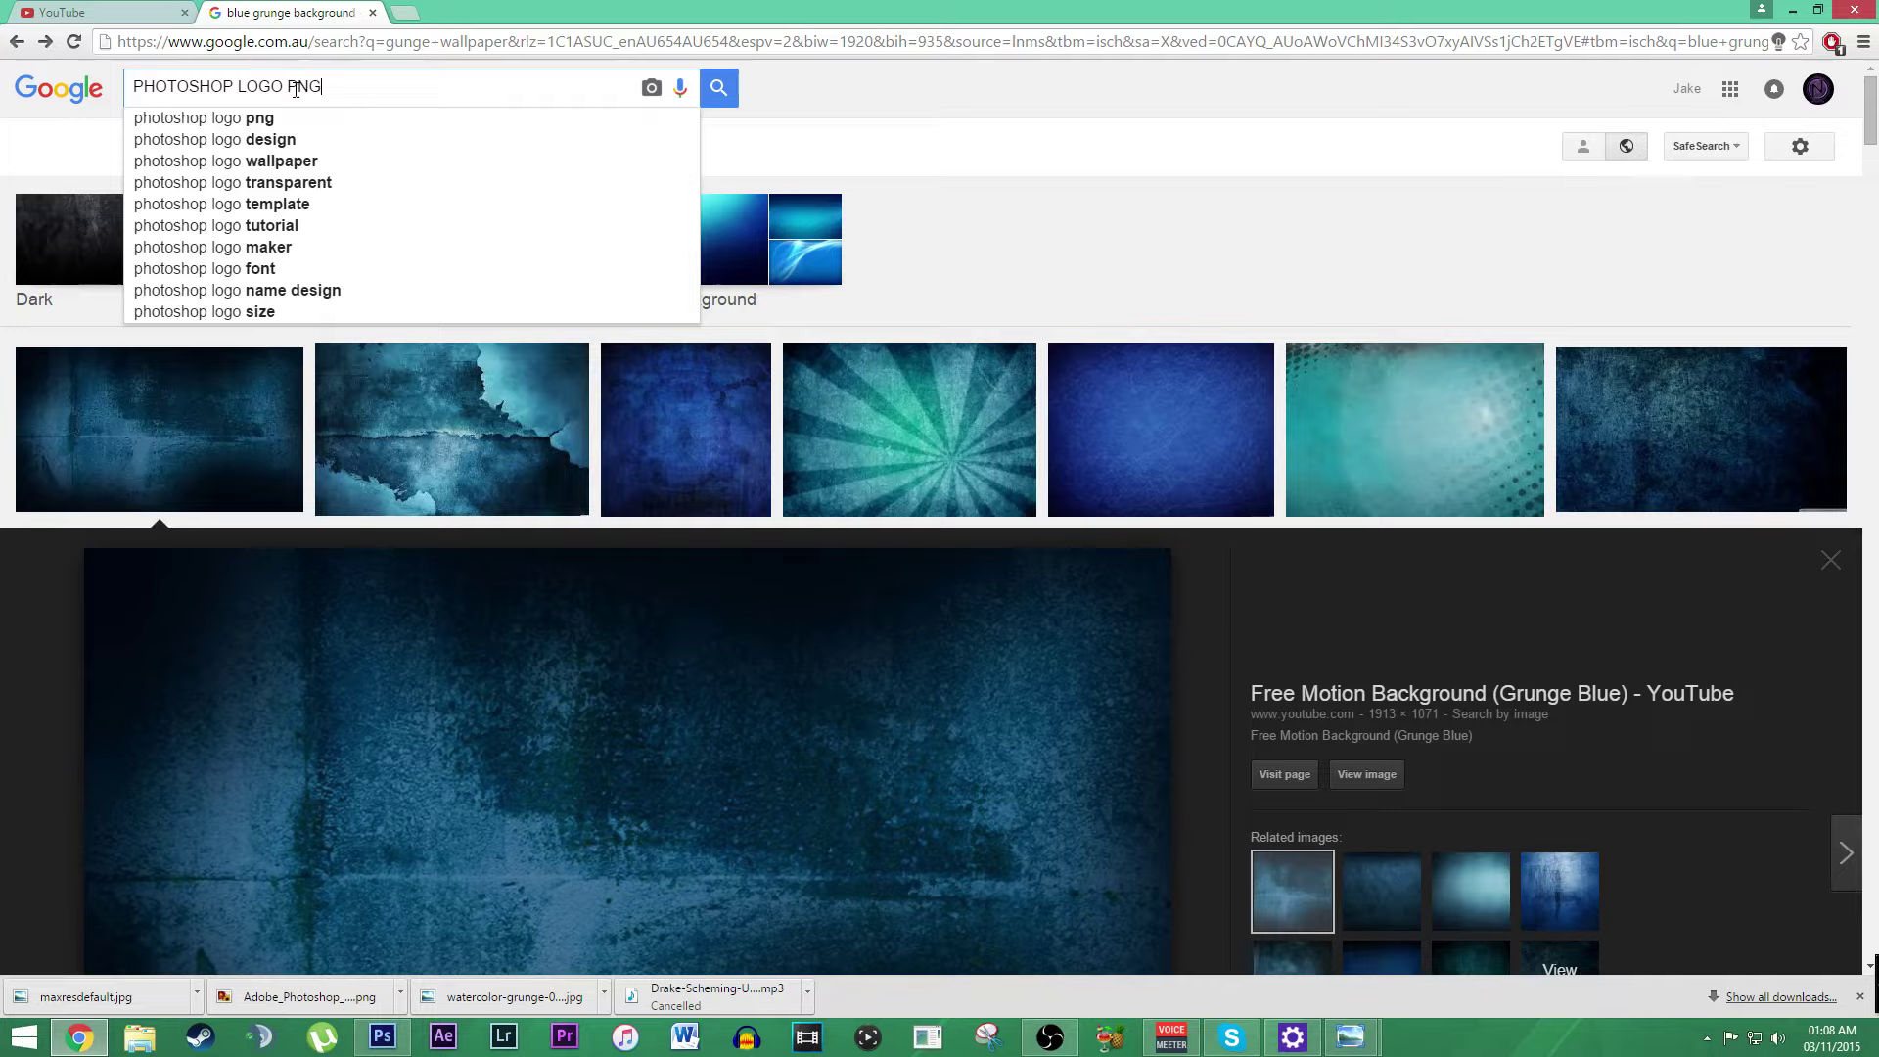
key("Return")
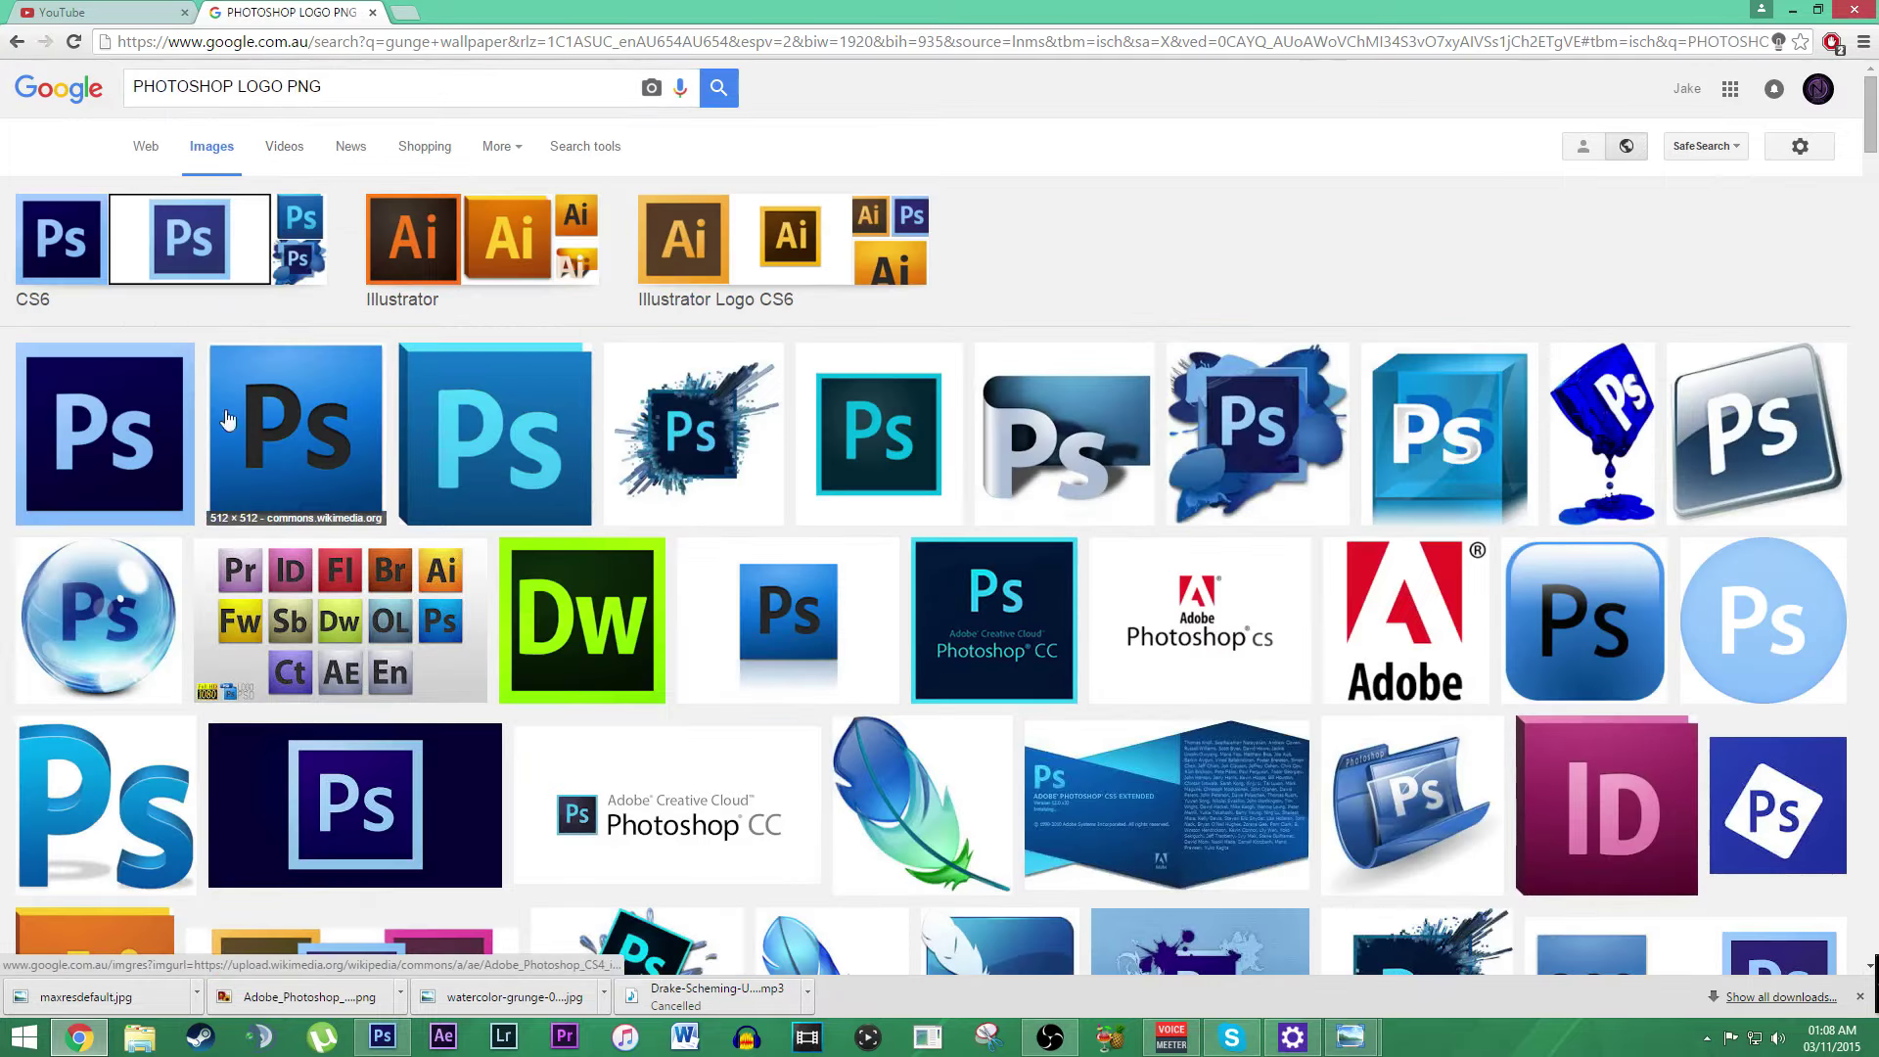
Step: Open the full-size Adobe Photoshop CS6 icon from the first image result and save it as a PNG
left_click(117, 416)
left_click(1365, 495)
right_click(278, 274)
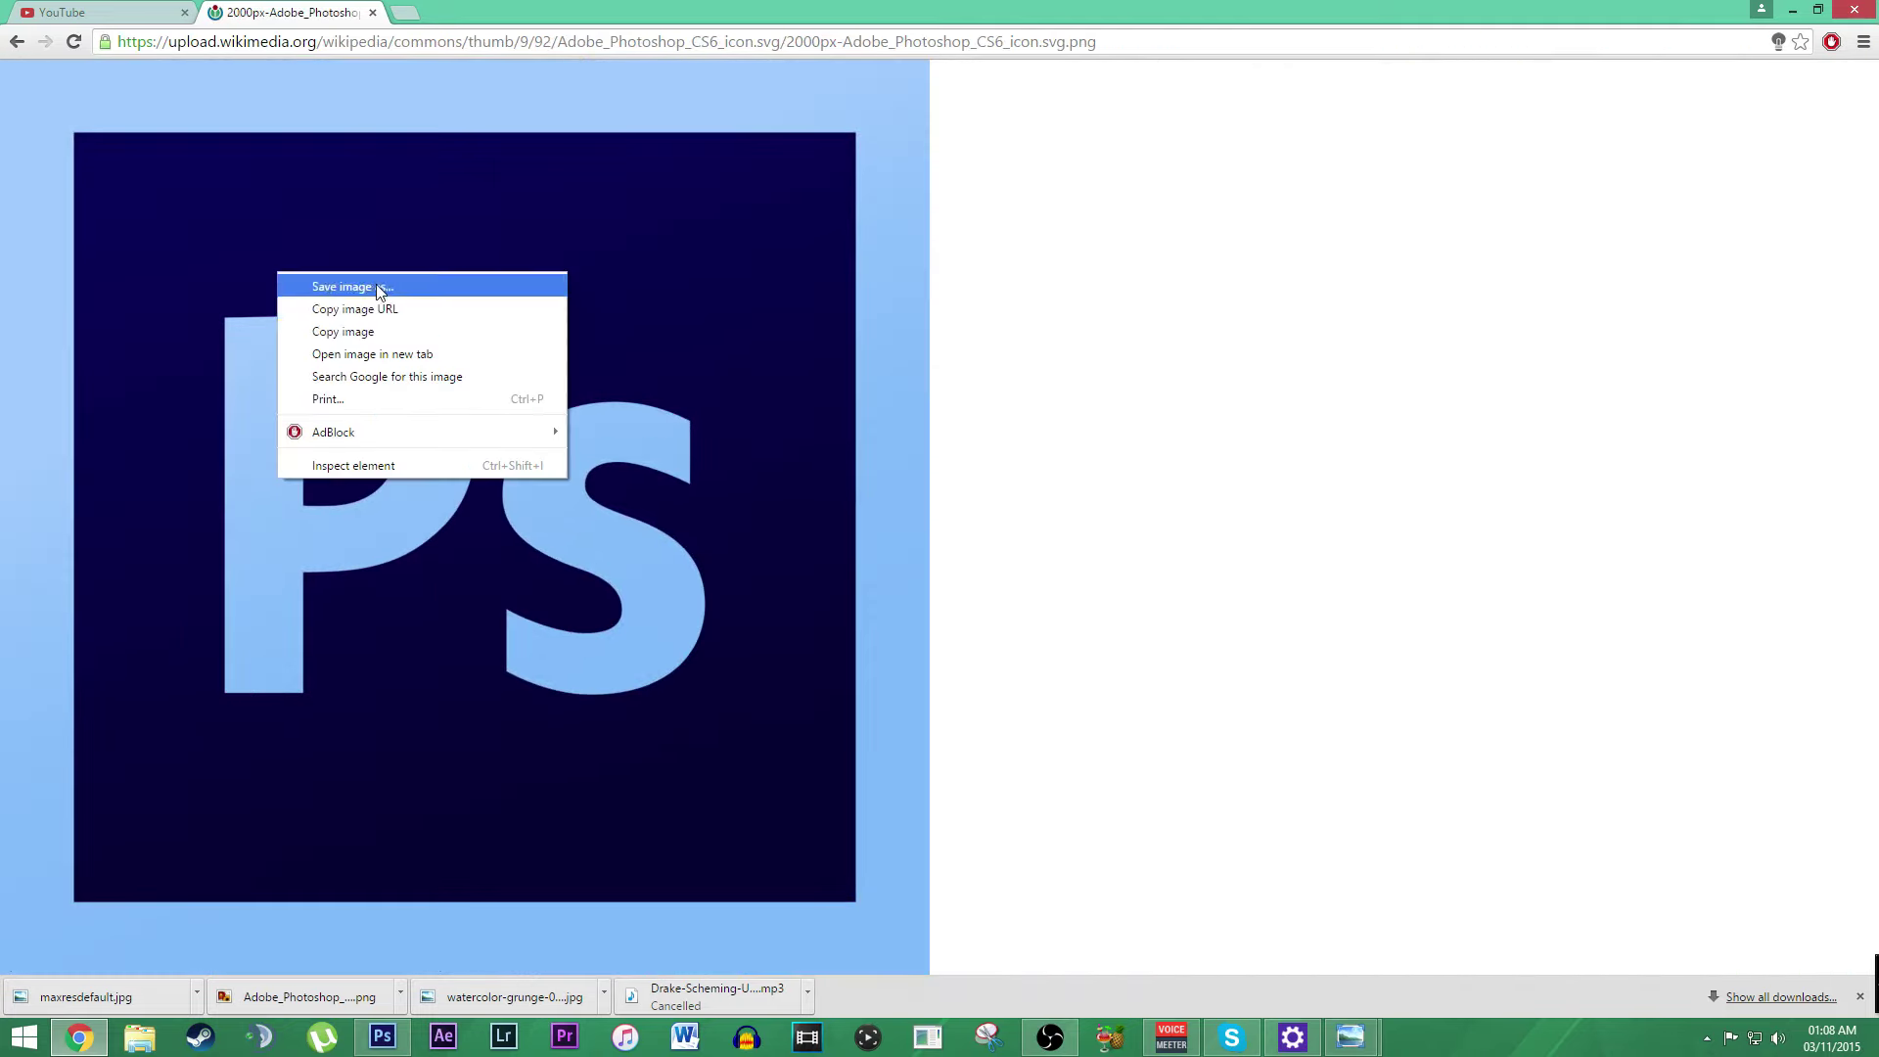
left_click(380, 287)
left_click(755, 440)
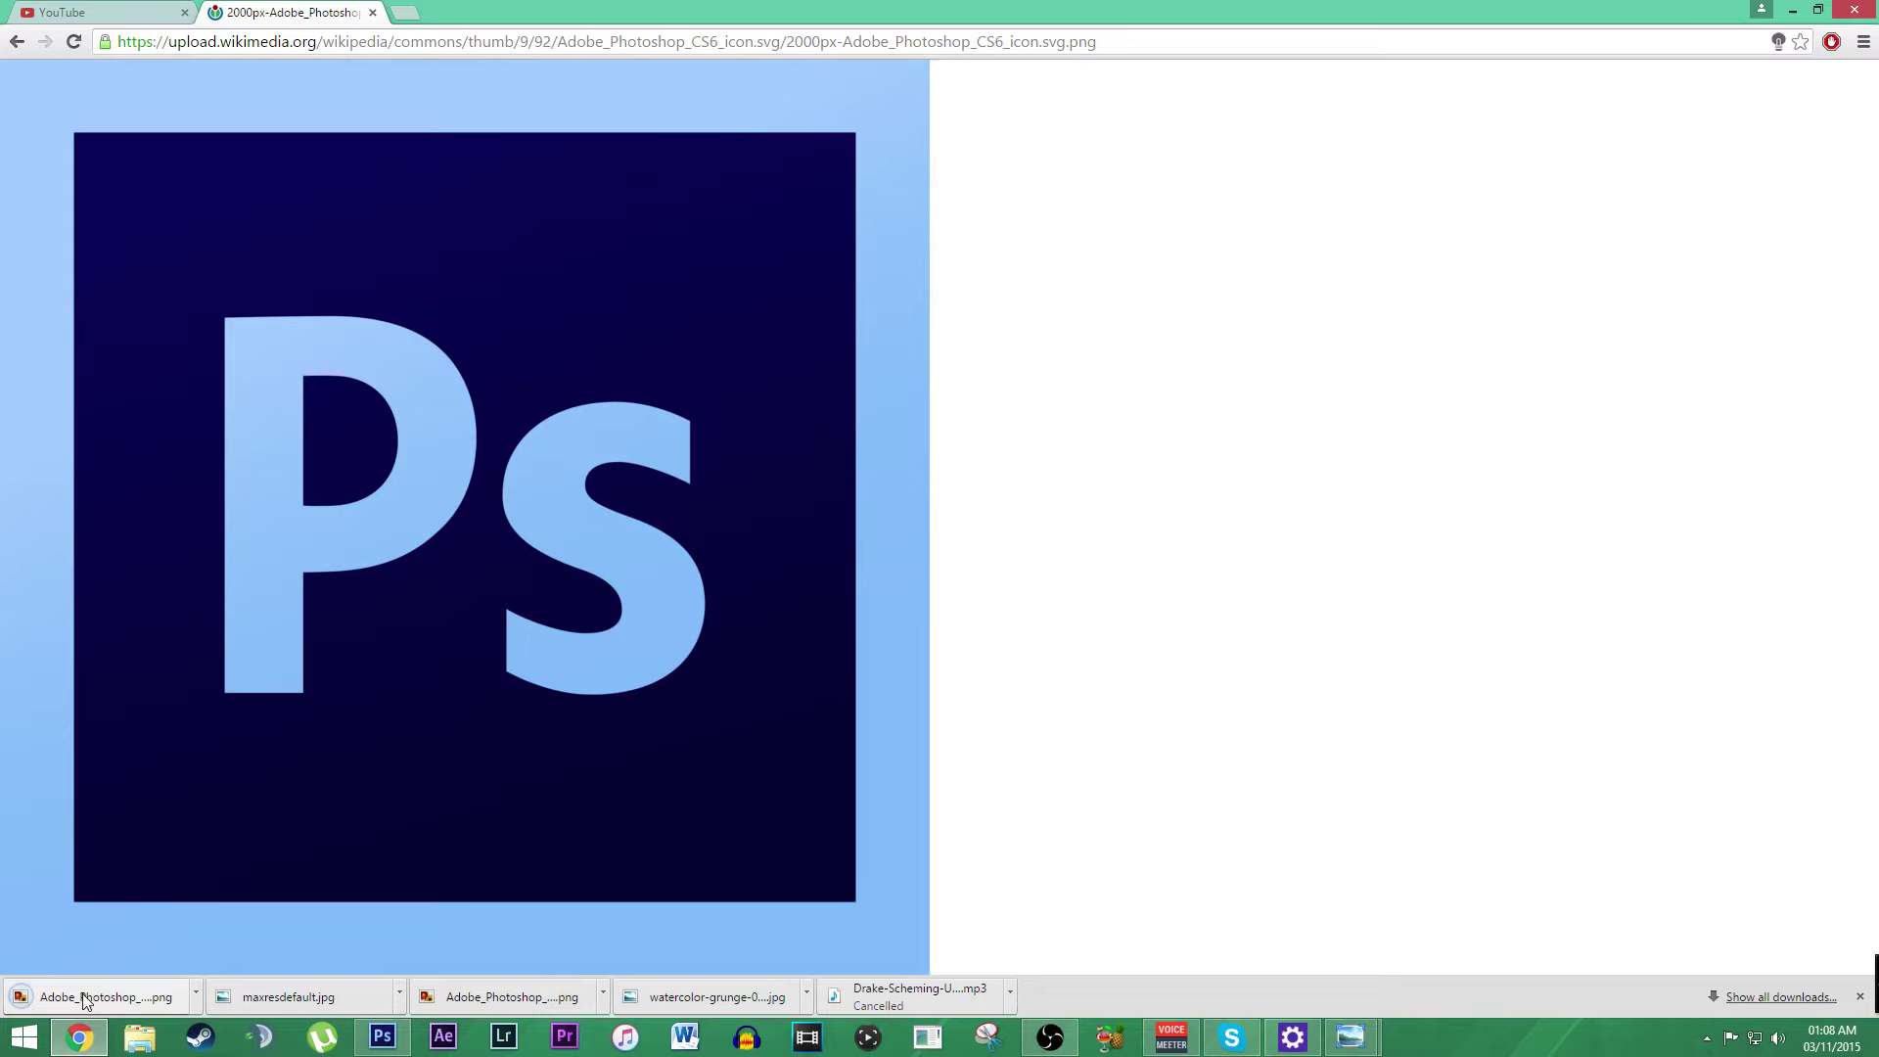
Step: Place the downloaded Ps icon in the Photoshop thumbnail, scaled to about 20% and positioned below the left part of TUTORIAL
left_click_drag(84, 998, 796, 630)
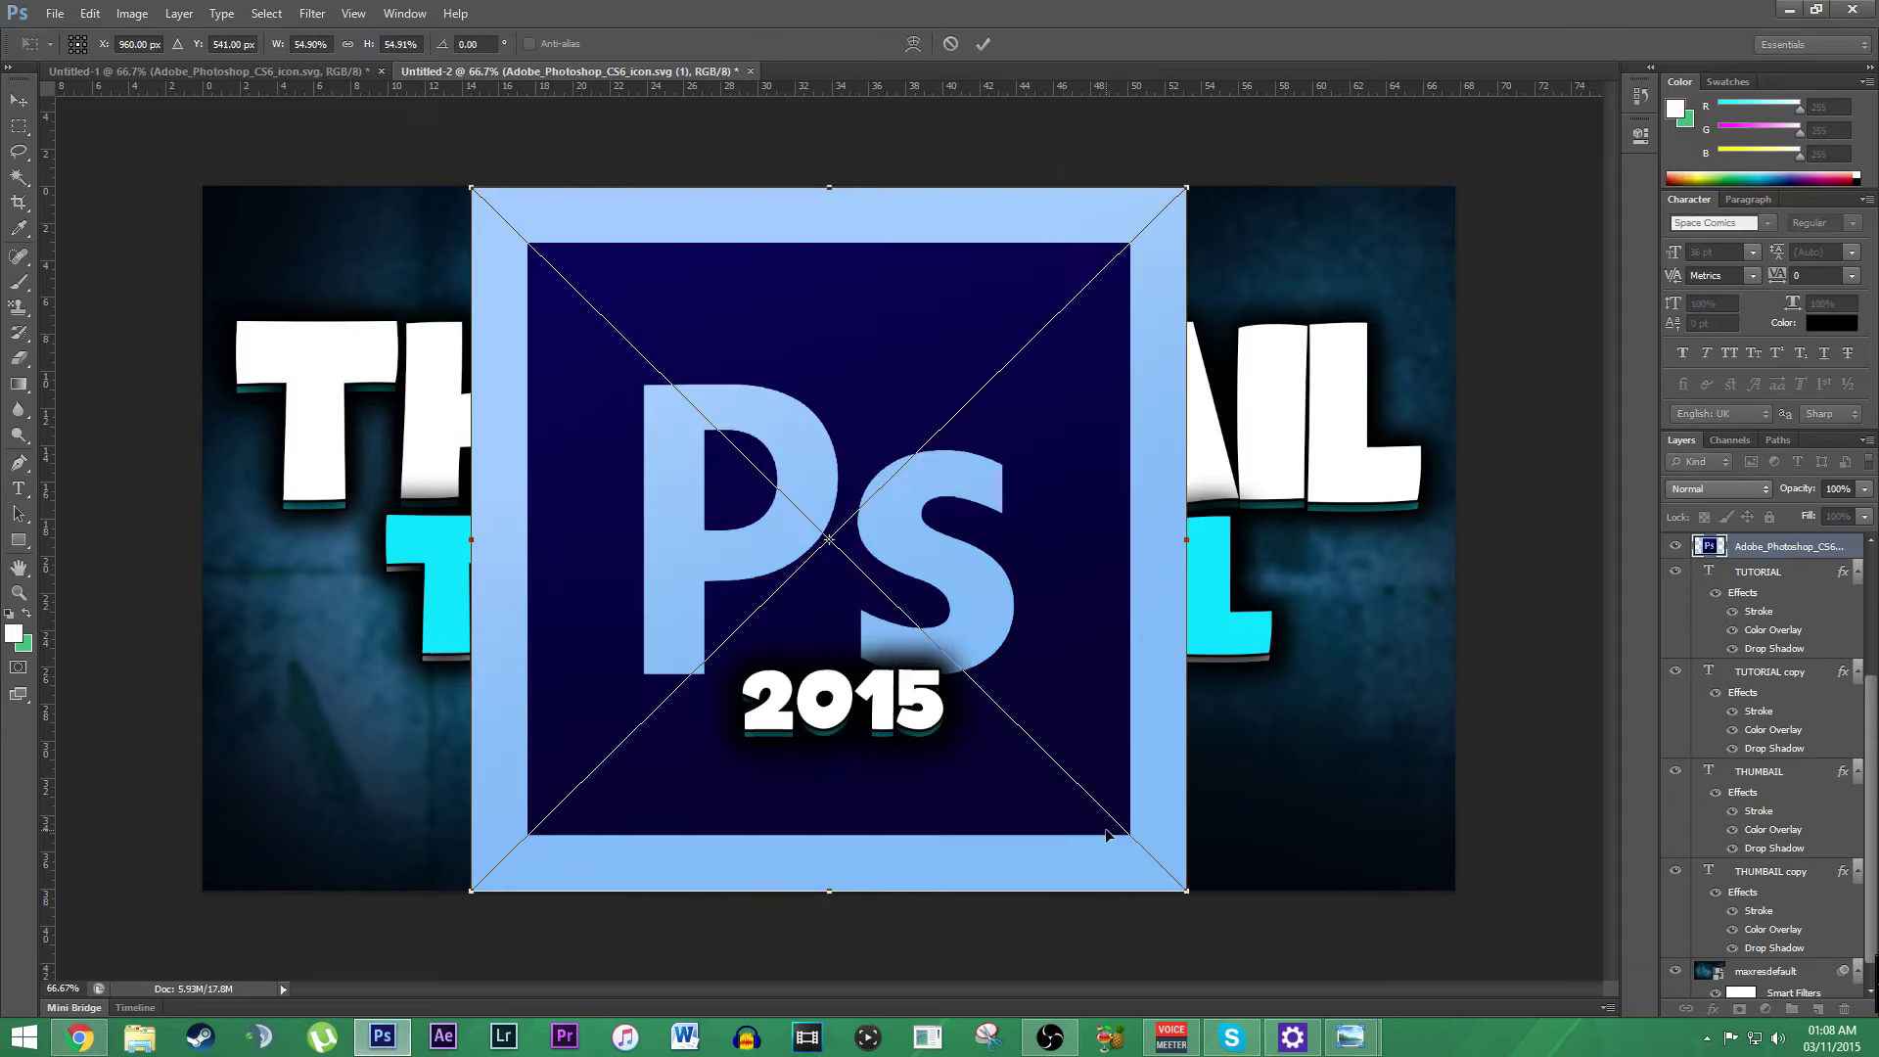
left_click_drag(1186, 891, 957, 669)
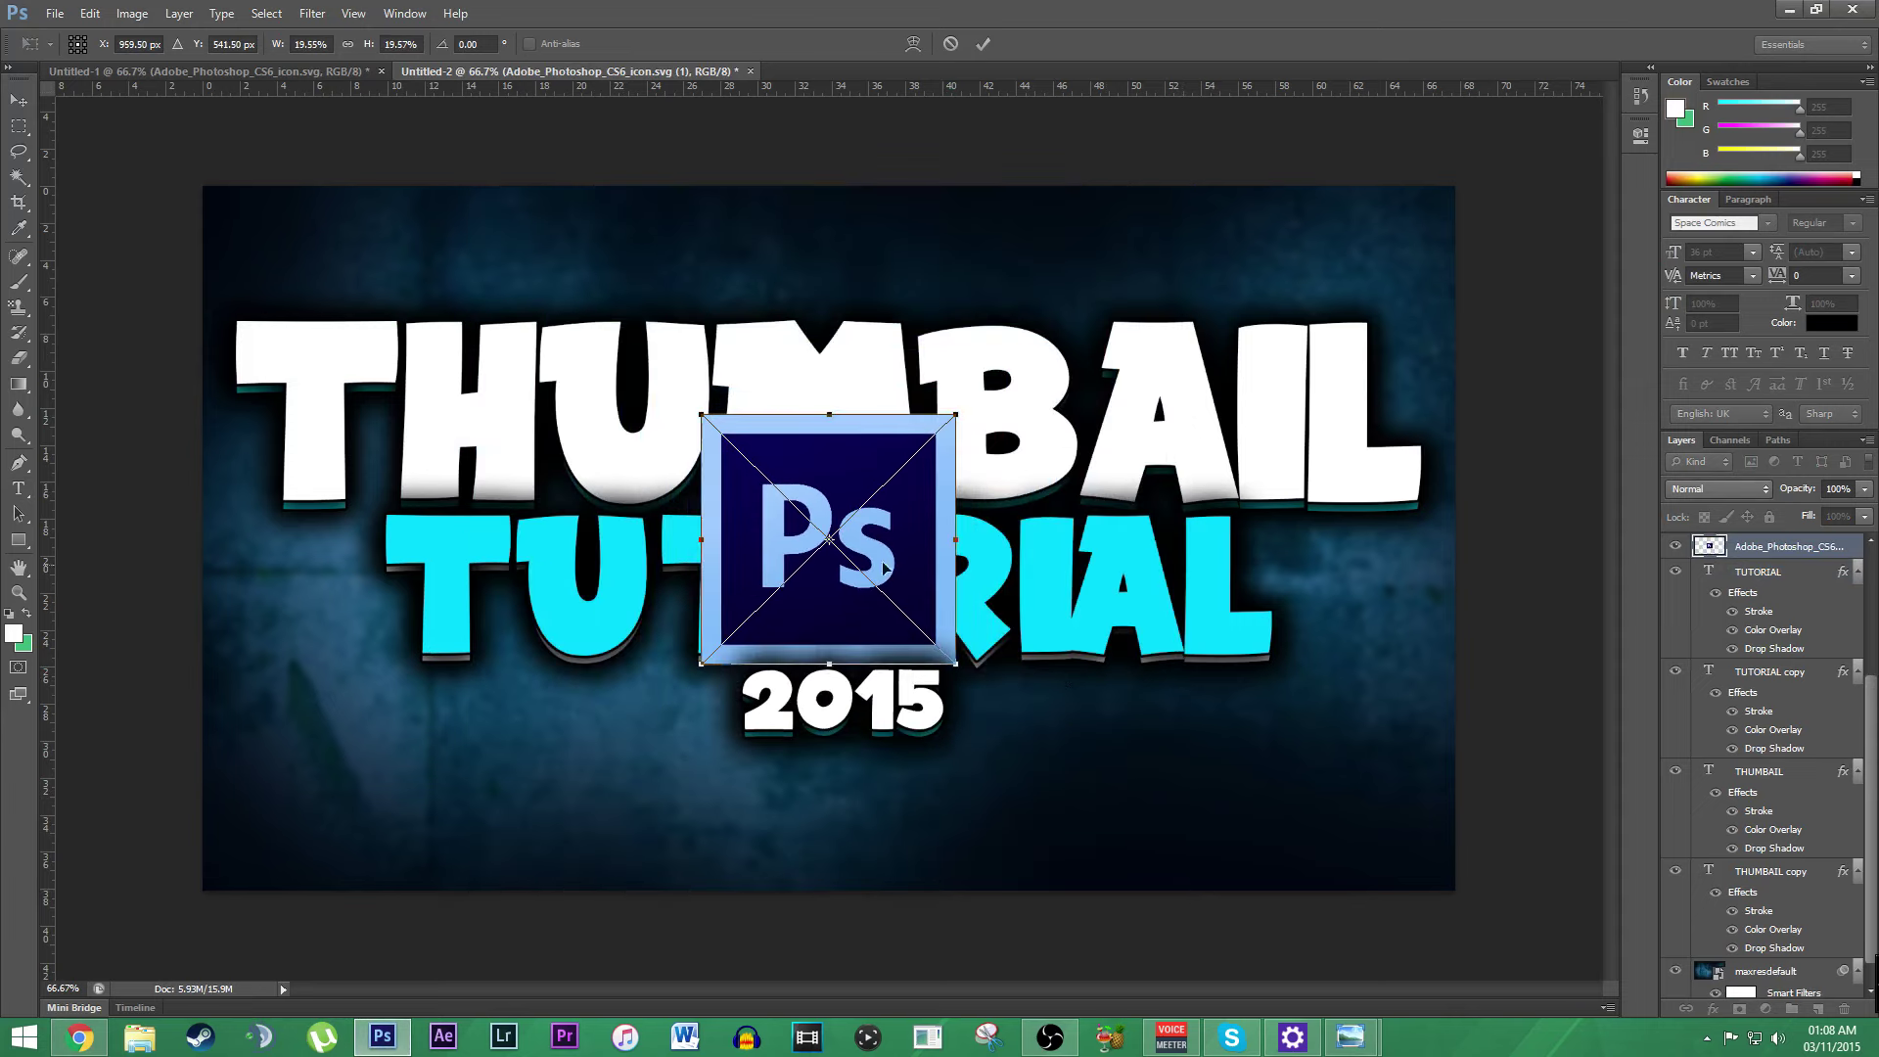
left_click_drag(884, 568, 559, 781)
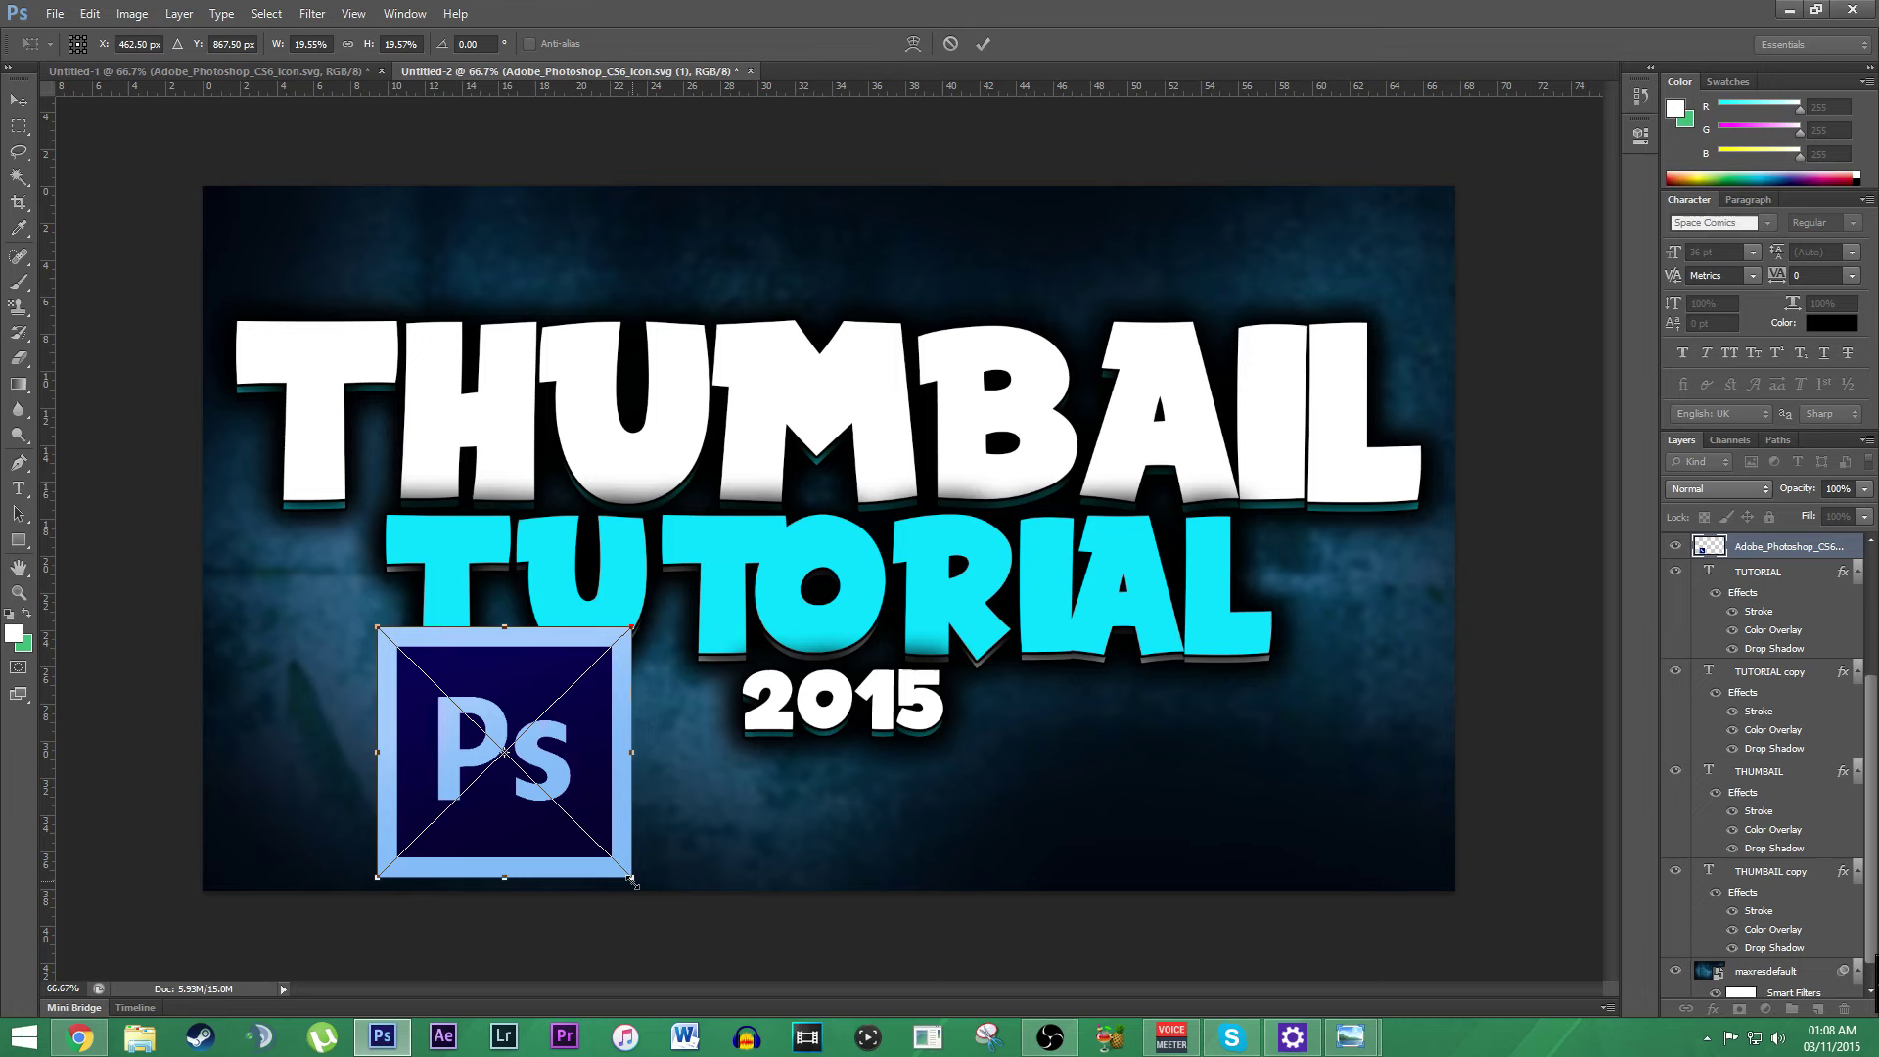
Step: Scale the Ps icon to about 30%, rotate it about -14°, and position it partly off the canvas's lower-left corner
left_click_drag(632, 881, 686, 934)
left_click_drag(625, 822, 556, 861)
left_click_drag(648, 971, 676, 979)
mouse_move(569, 886)
left_mouse_down()
mouse_move(584, 902)
mouse_move(569, 872)
left_mouse_up()
left_click_drag(175, 526, 121, 594)
mouse_move(348, 676)
left_mouse_down()
mouse_move(306, 674)
mouse_move(321, 686)
left_mouse_up()
left_click_drag(154, 654, 110, 626)
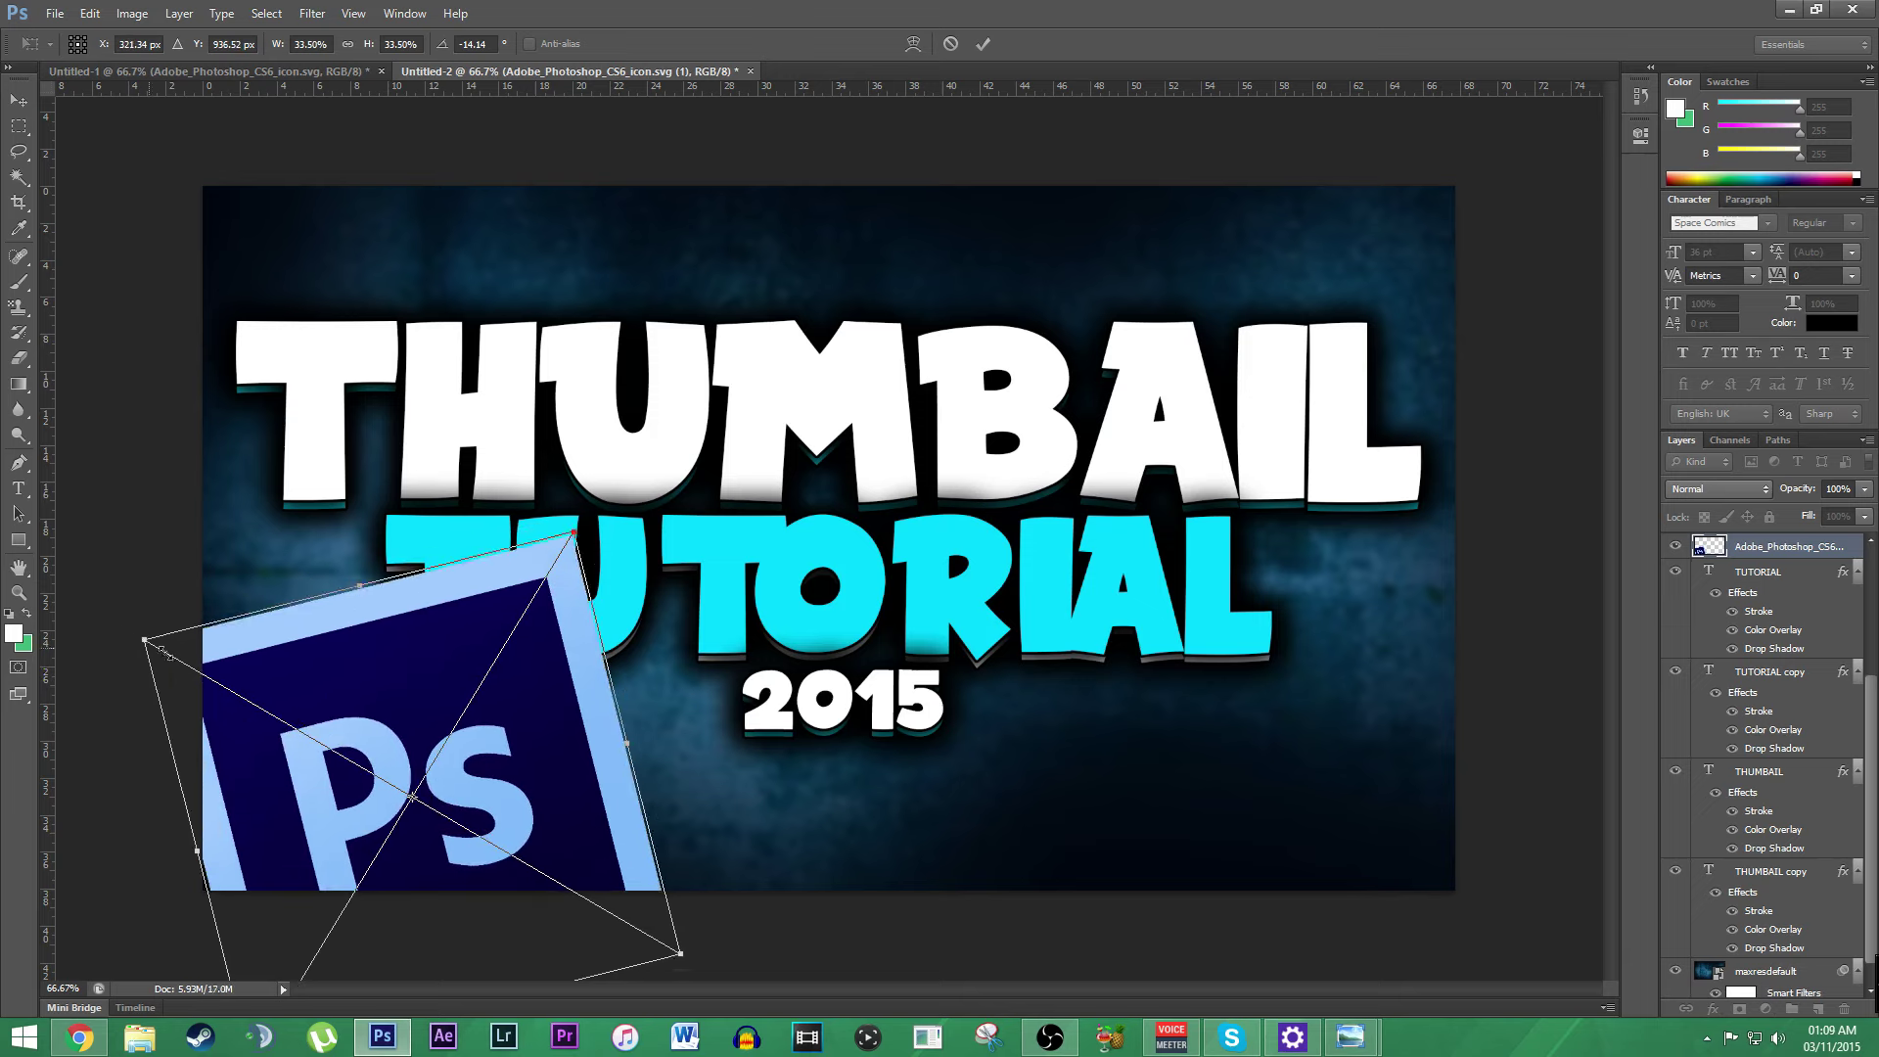
left_click_drag(238, 675, 260, 655)
left_click_drag(584, 480, 553, 530)
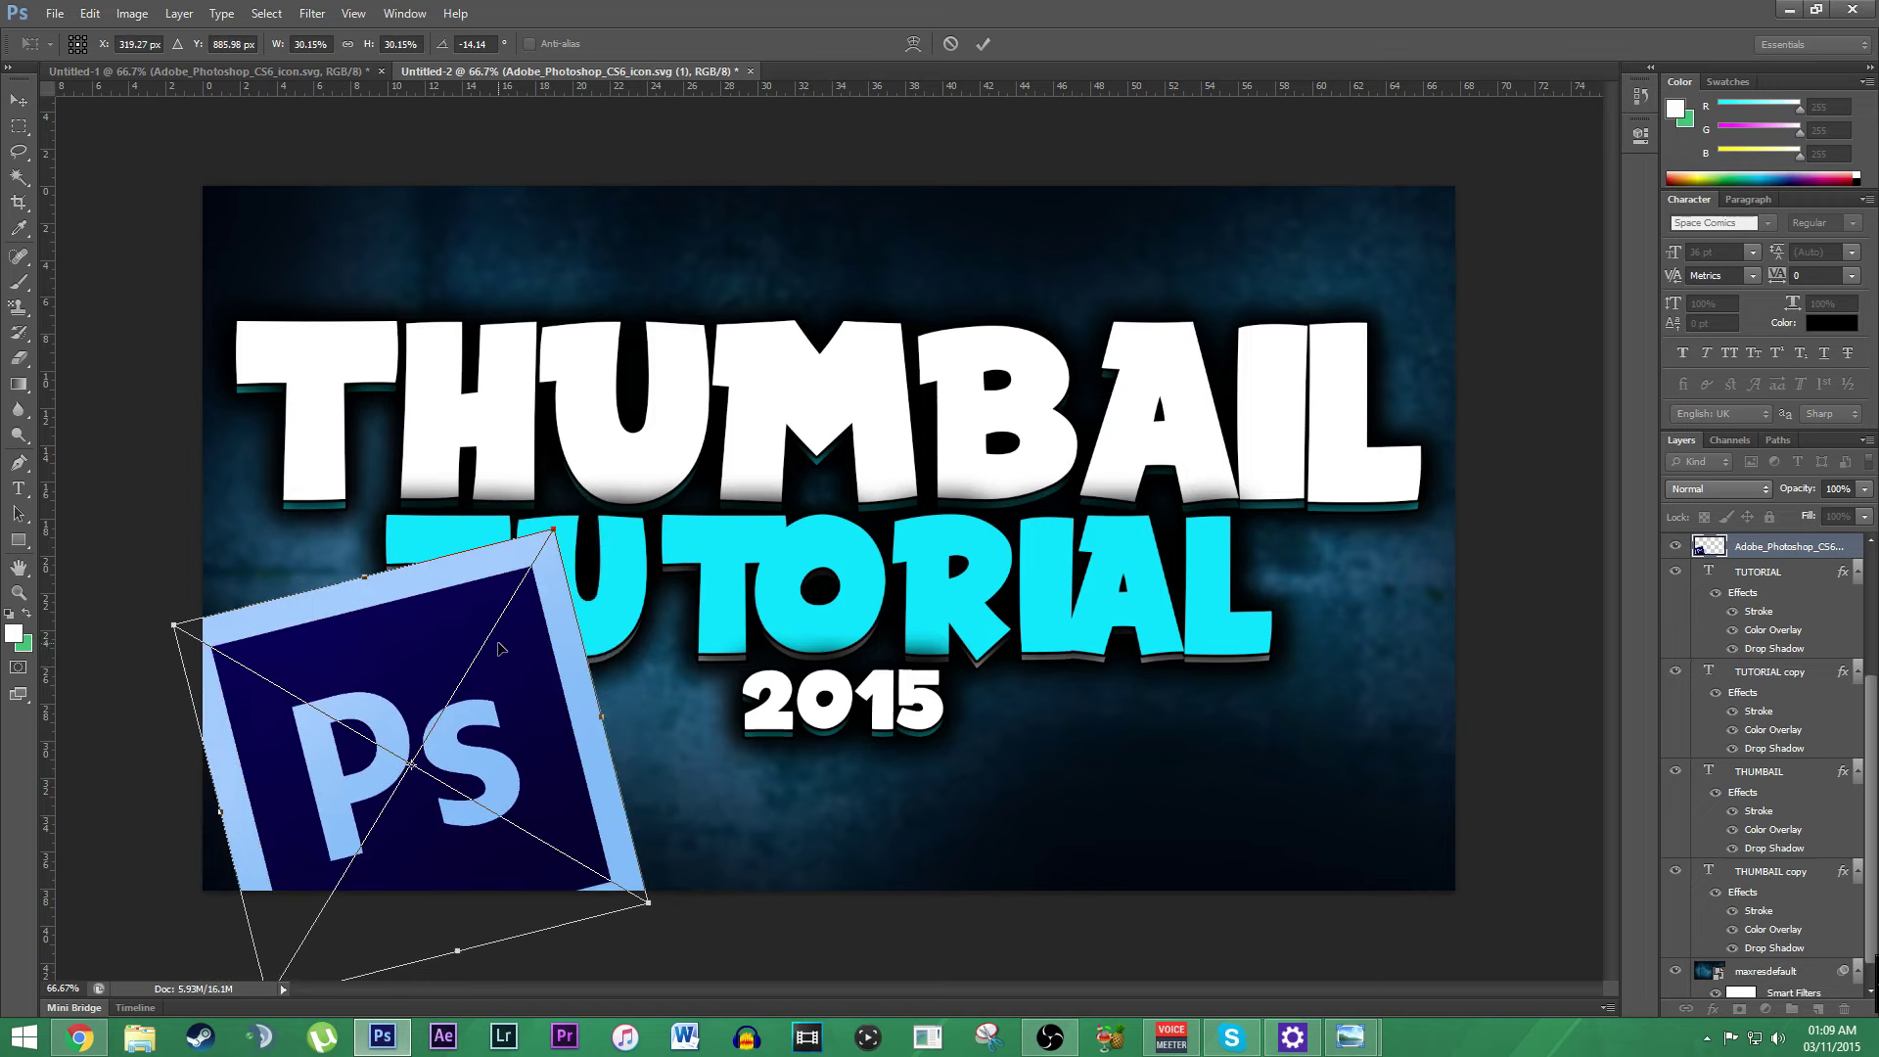
left_click_drag(499, 648, 466, 661)
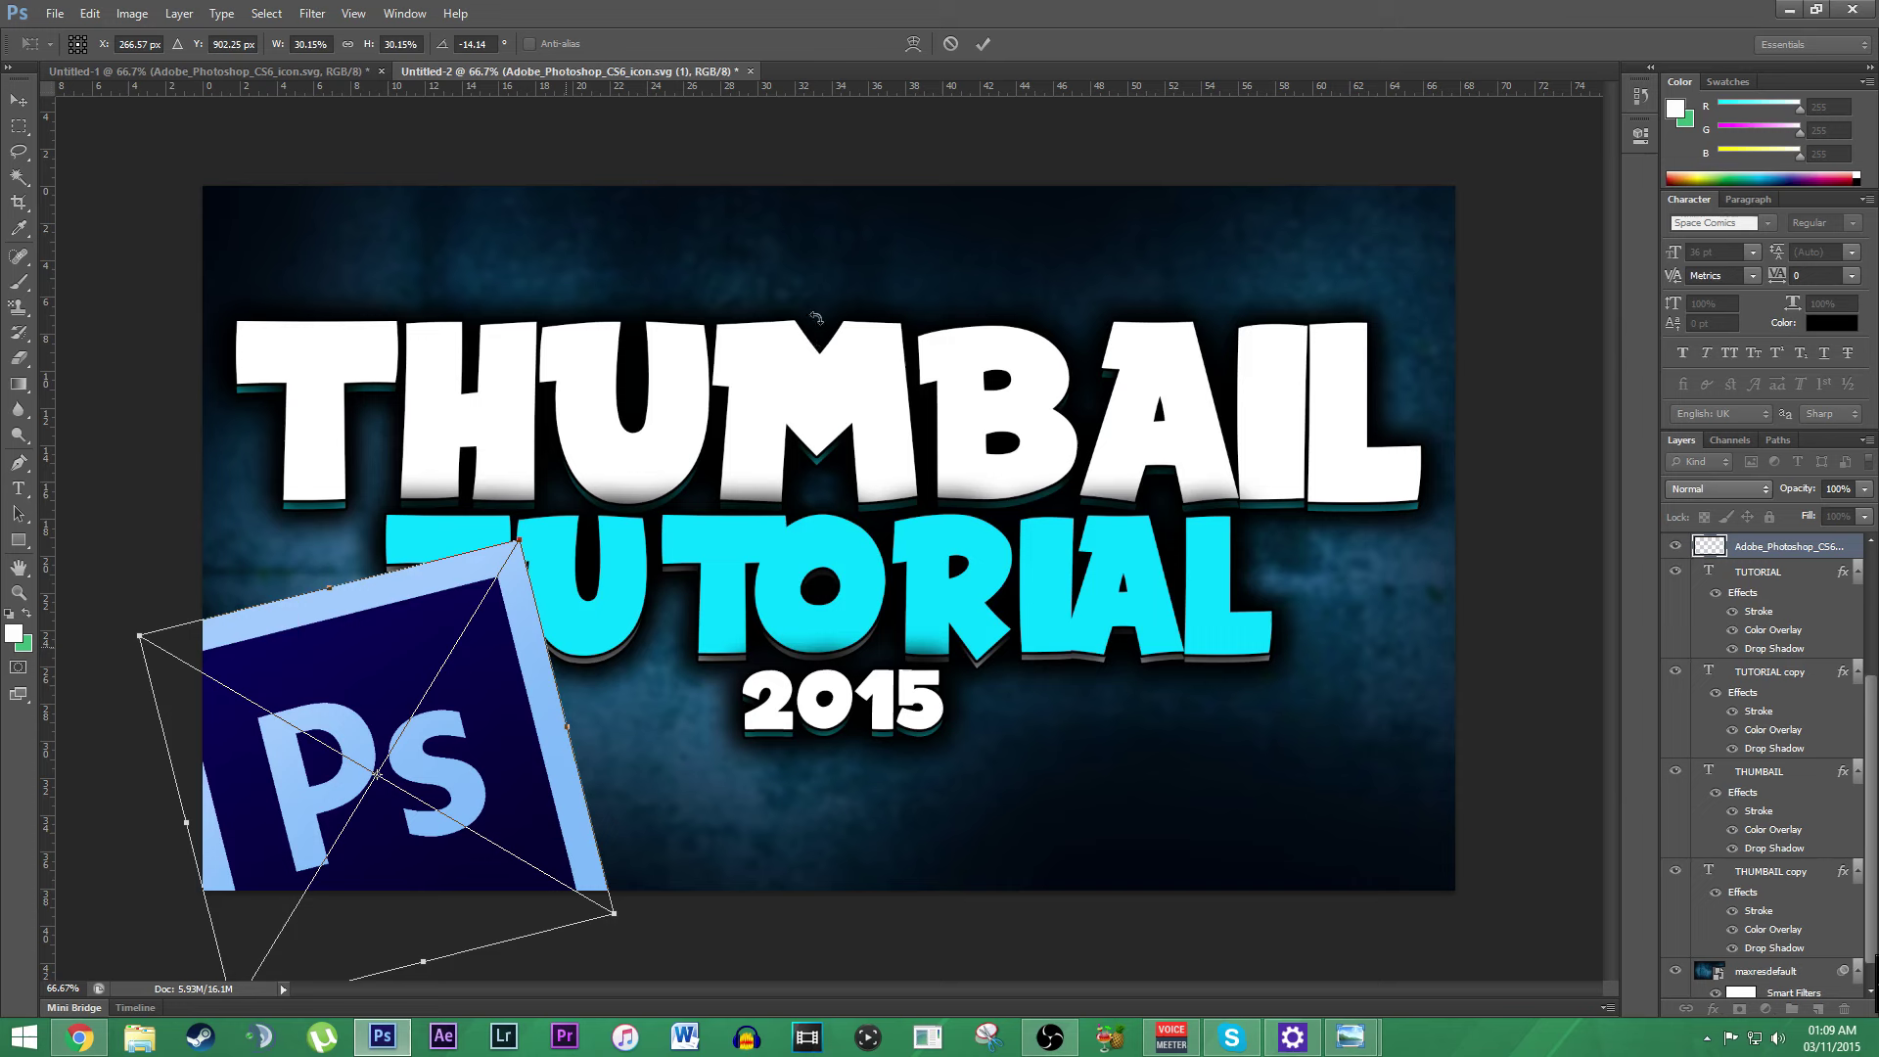
left_click(983, 44)
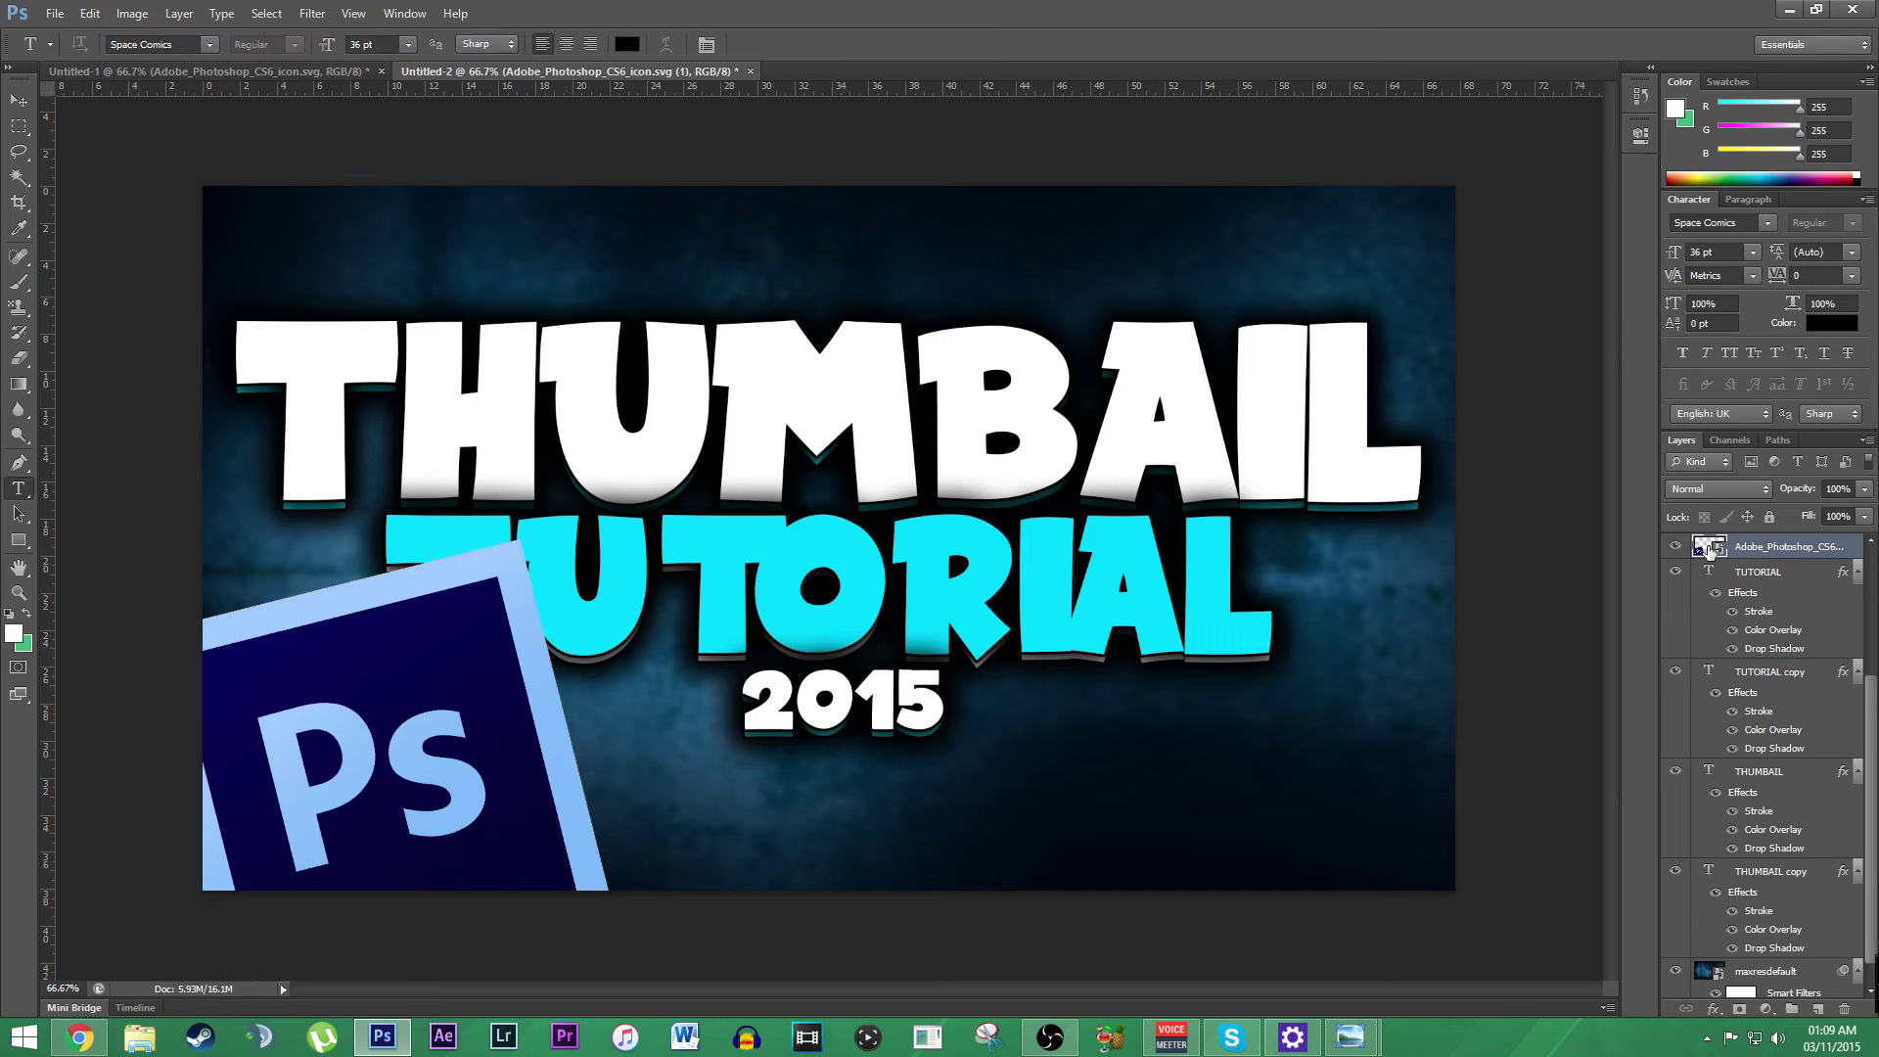
Step: Move the Ps icon layer directly above the maxresdefault background and add a drop shadow with 0 px distance, 32% spread and 59 px size
left_click_drag(1707, 554, 1735, 758)
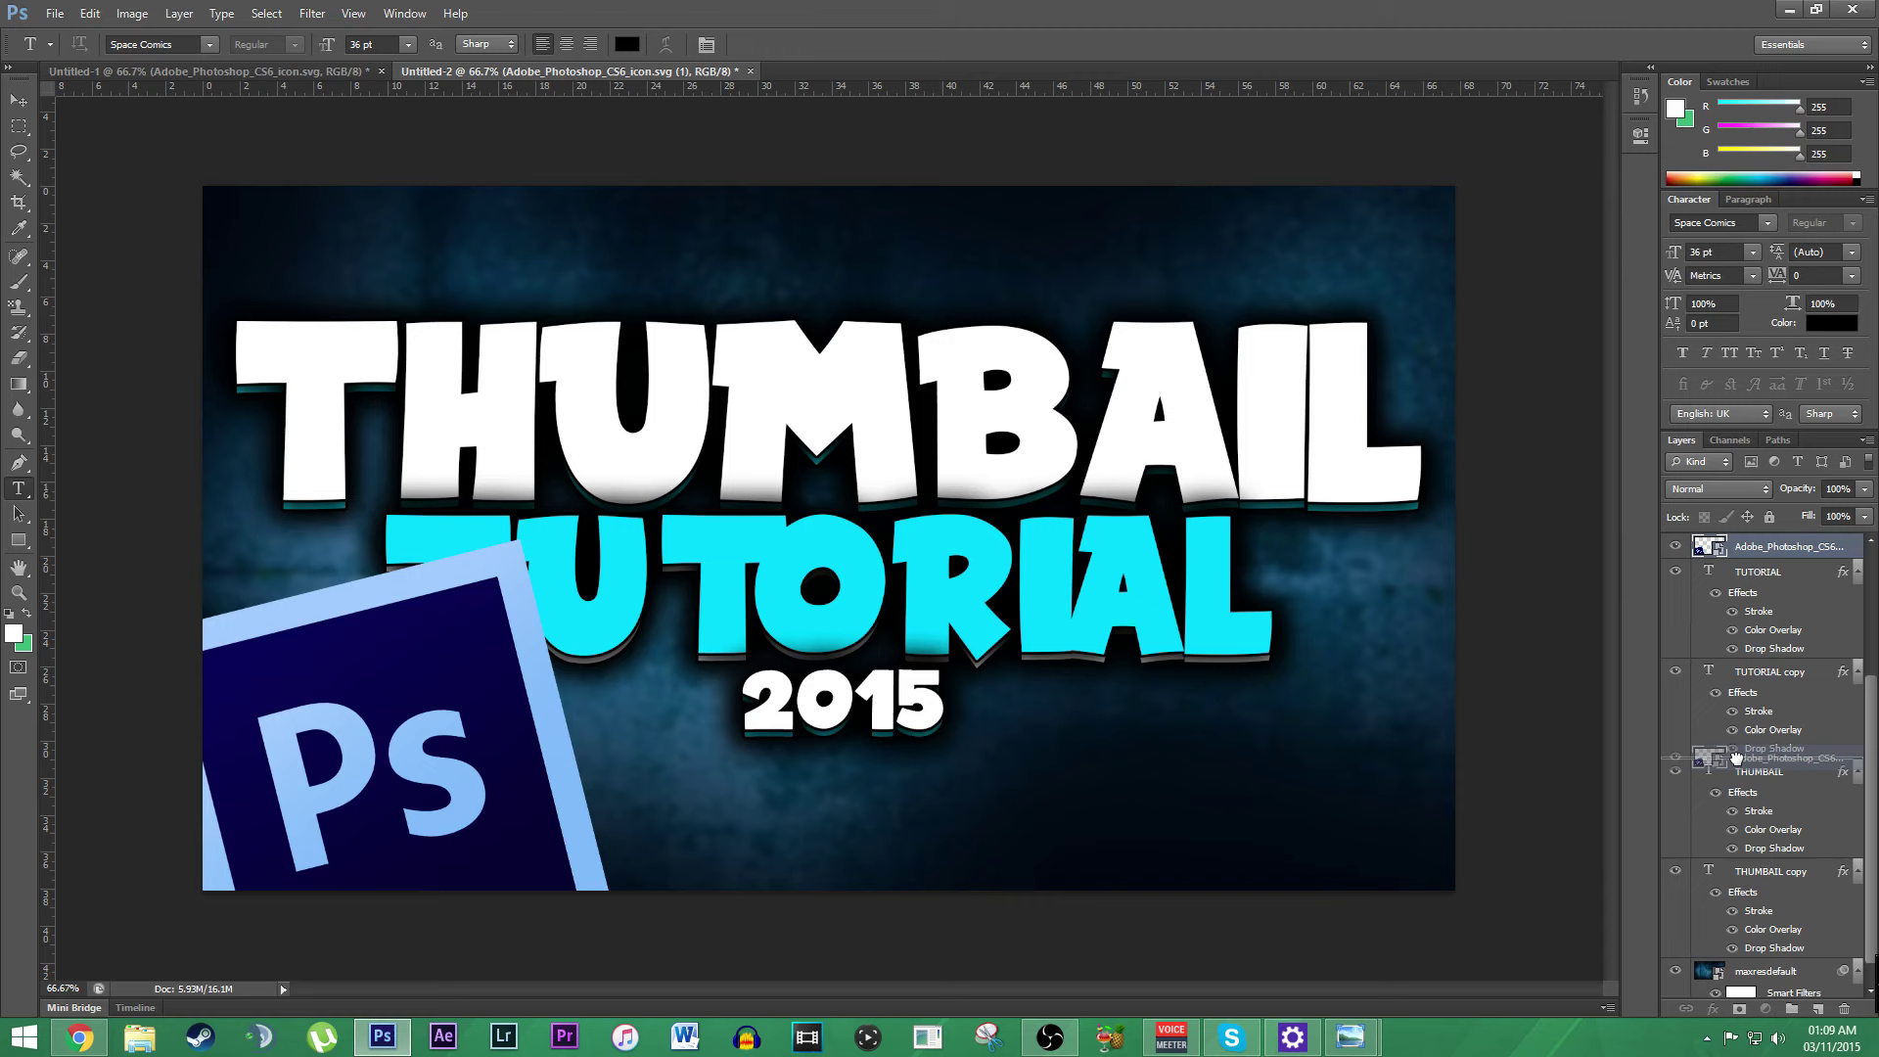
left_click_drag(1735, 757, 1740, 948)
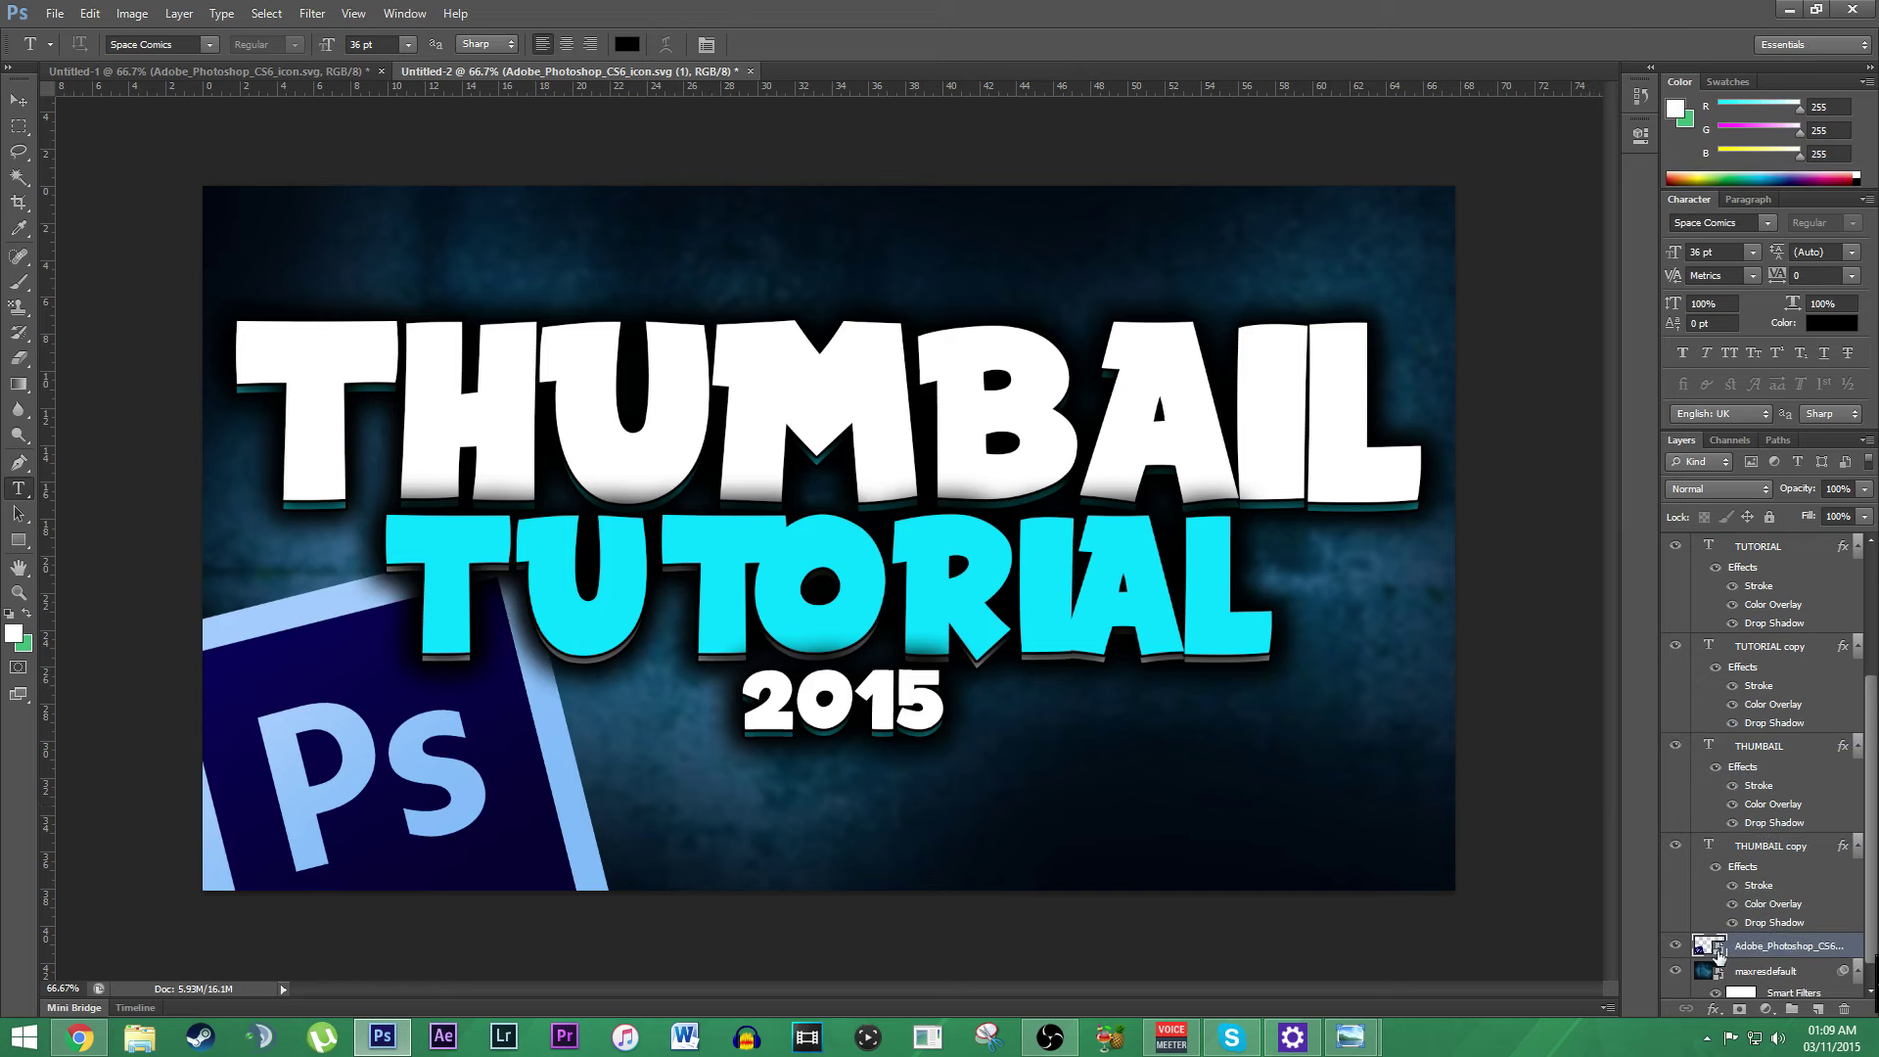
right_click(1717, 954)
left_click(1644, 479)
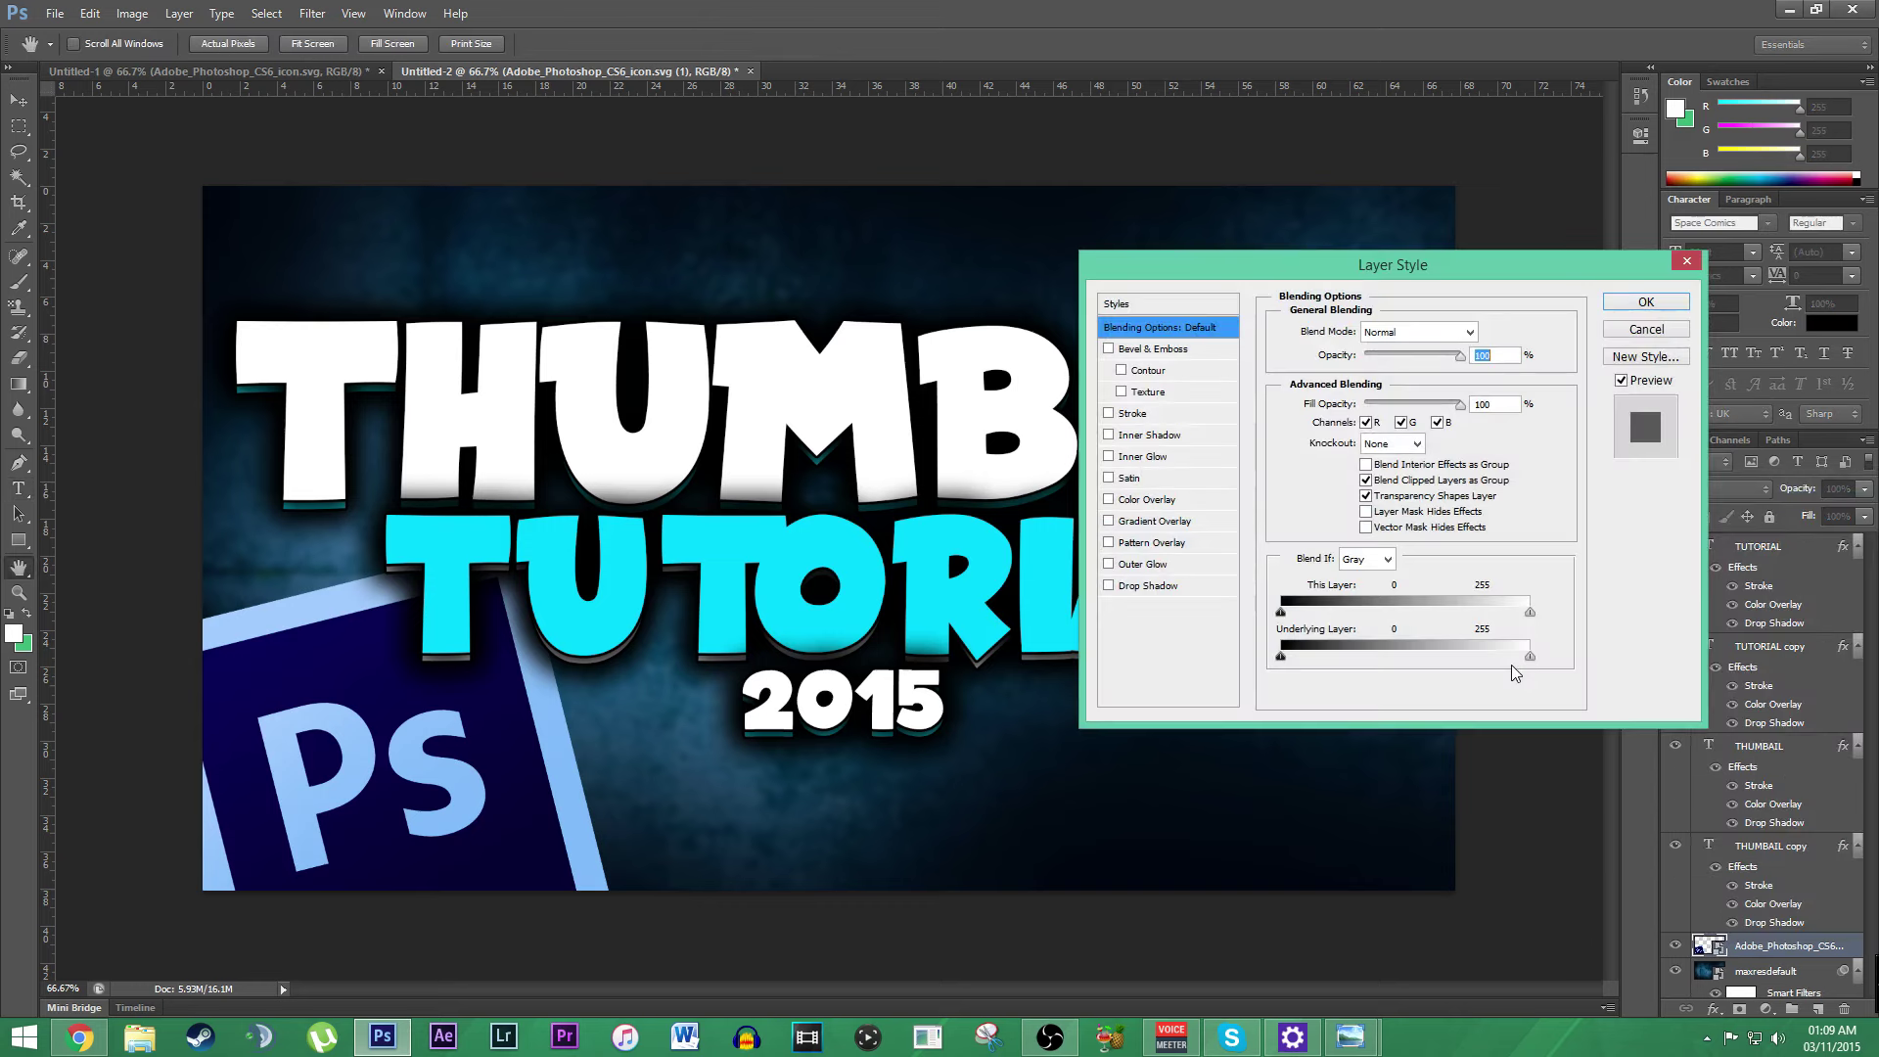
left_click(1153, 586)
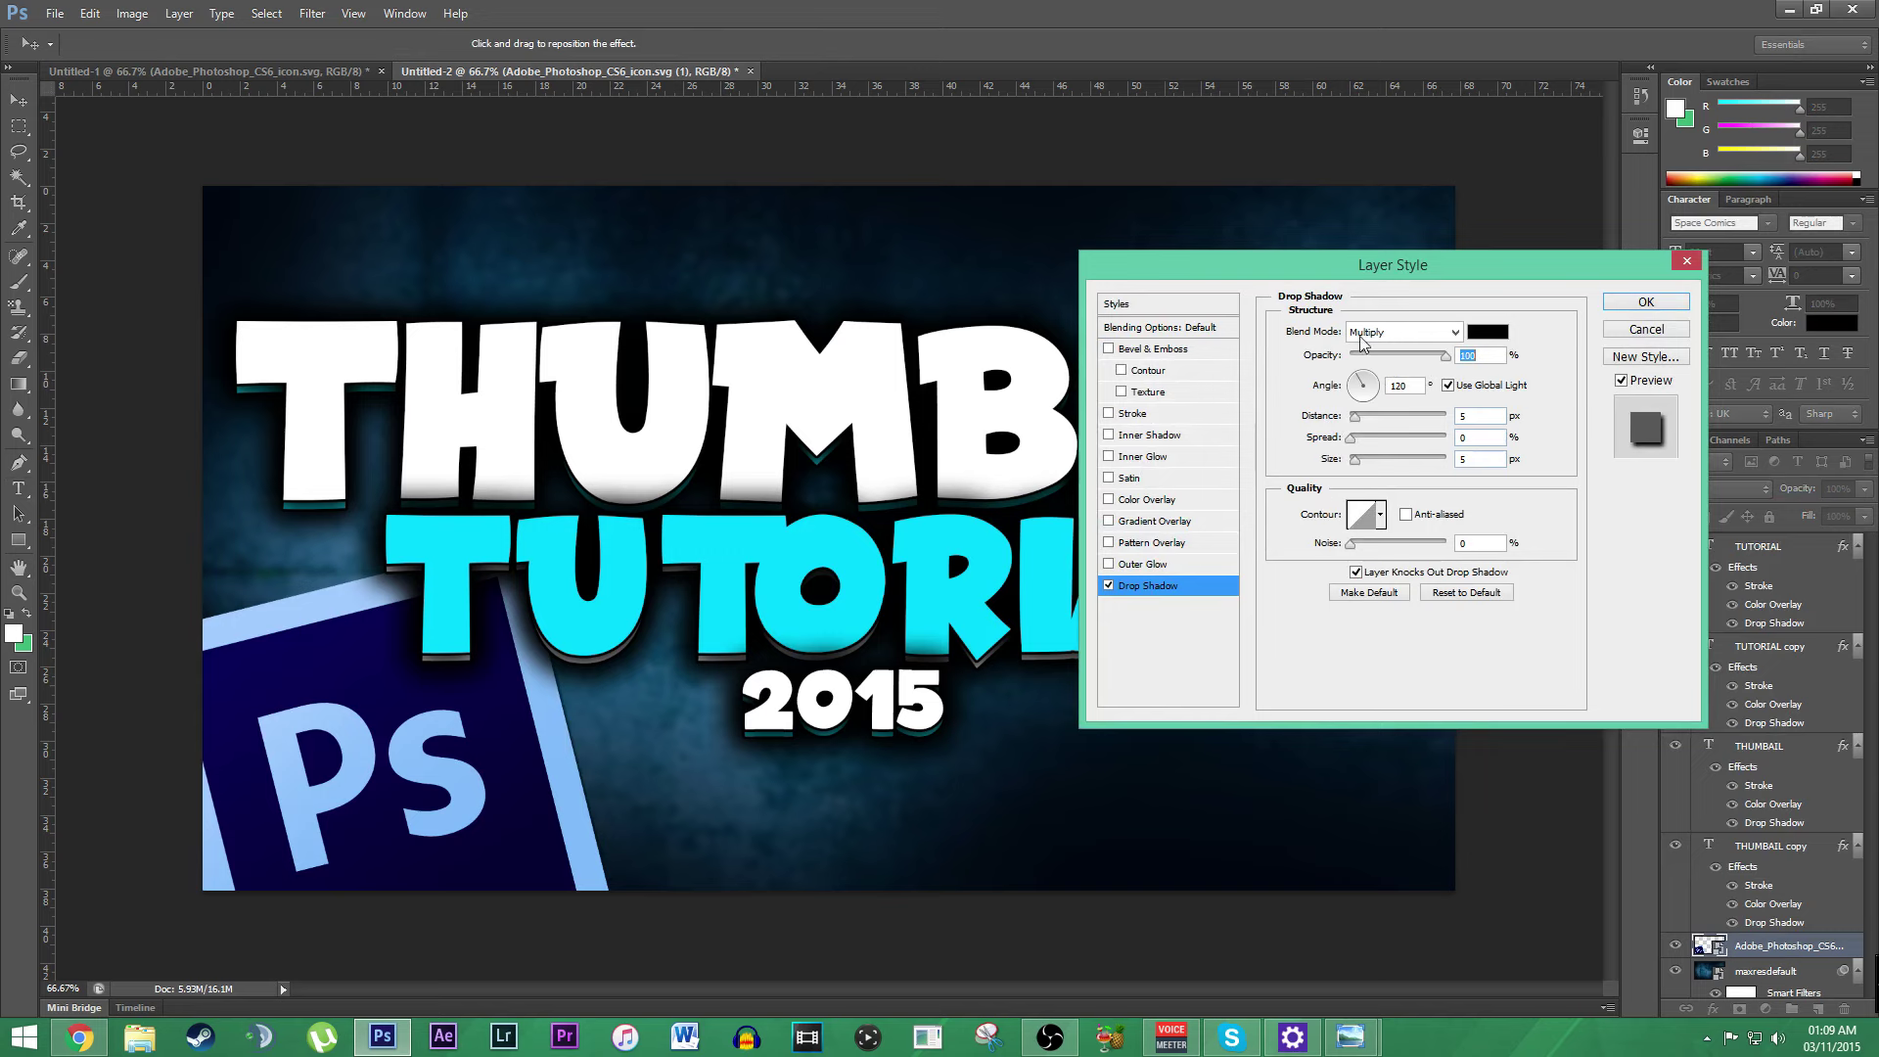
left_click_drag(1354, 416, 1377, 462)
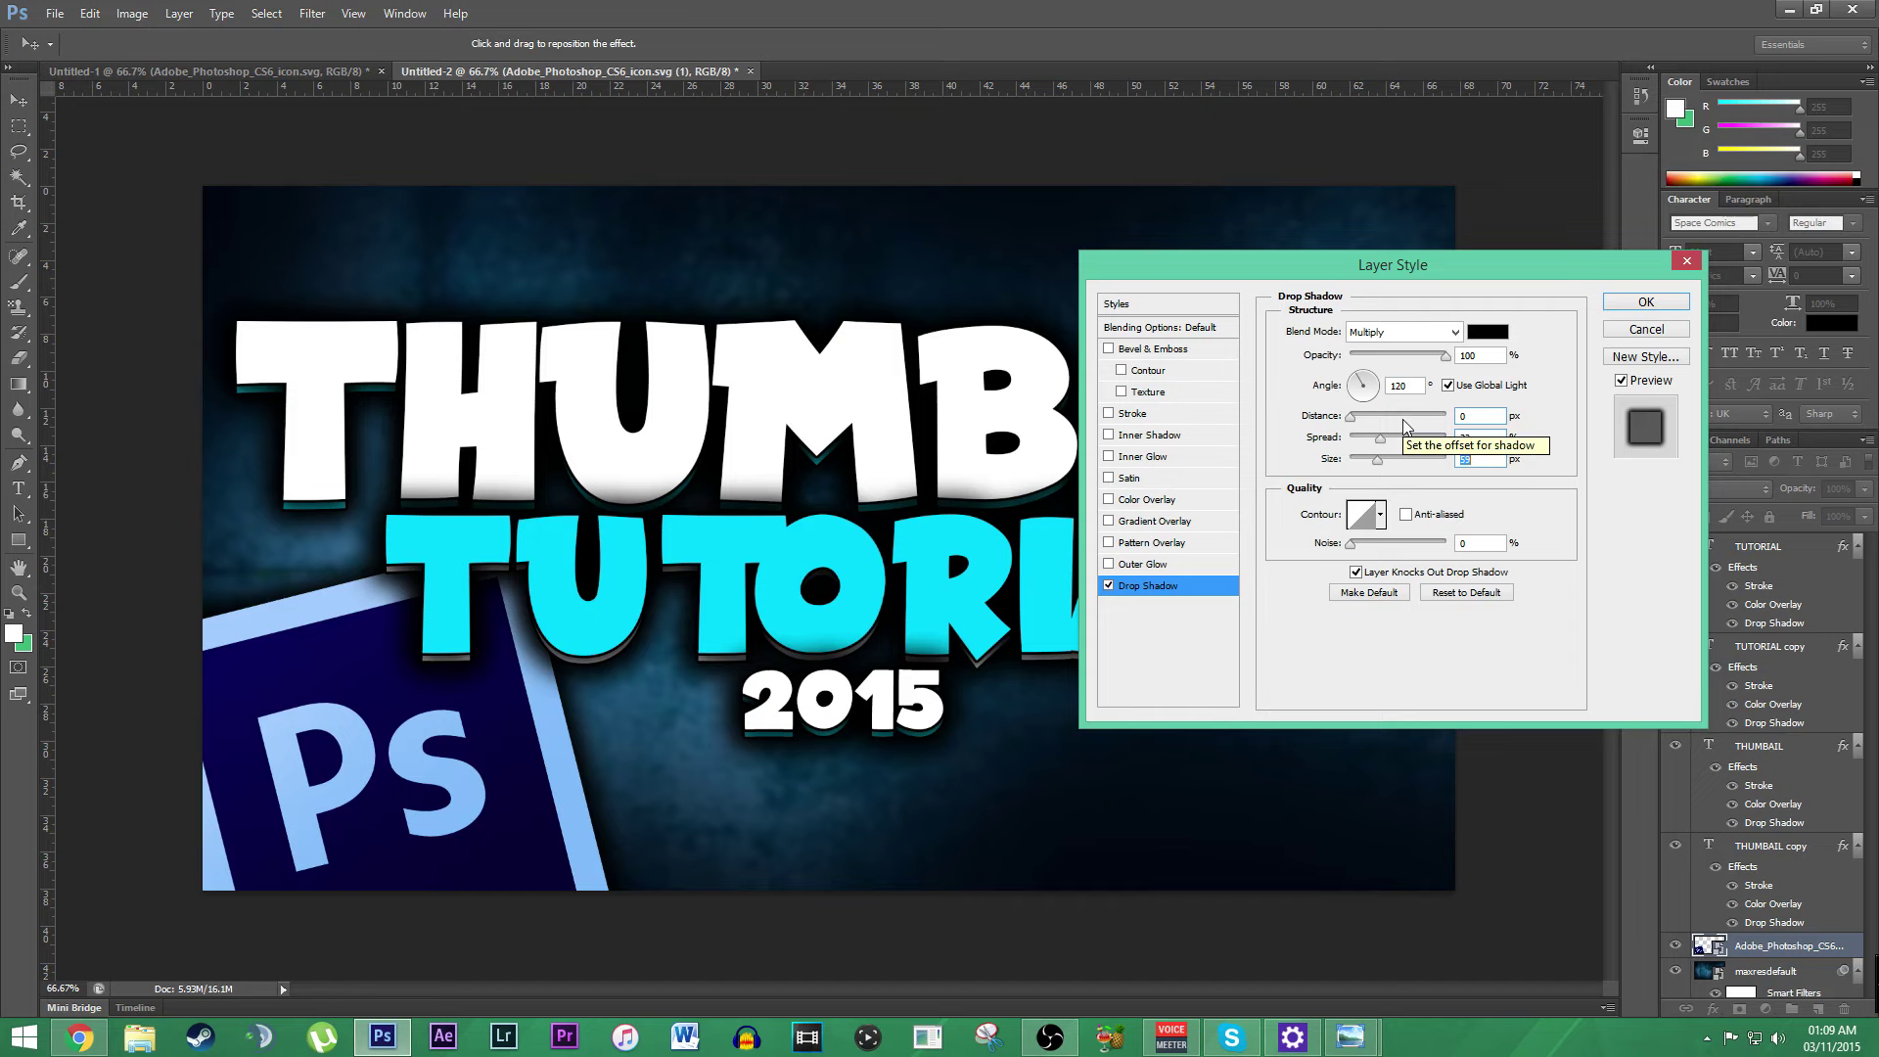
Step: Make the Ps icon's drop shadow white in Normal blend mode, with a lower spread and a size of 73 px
left_click(1442, 333)
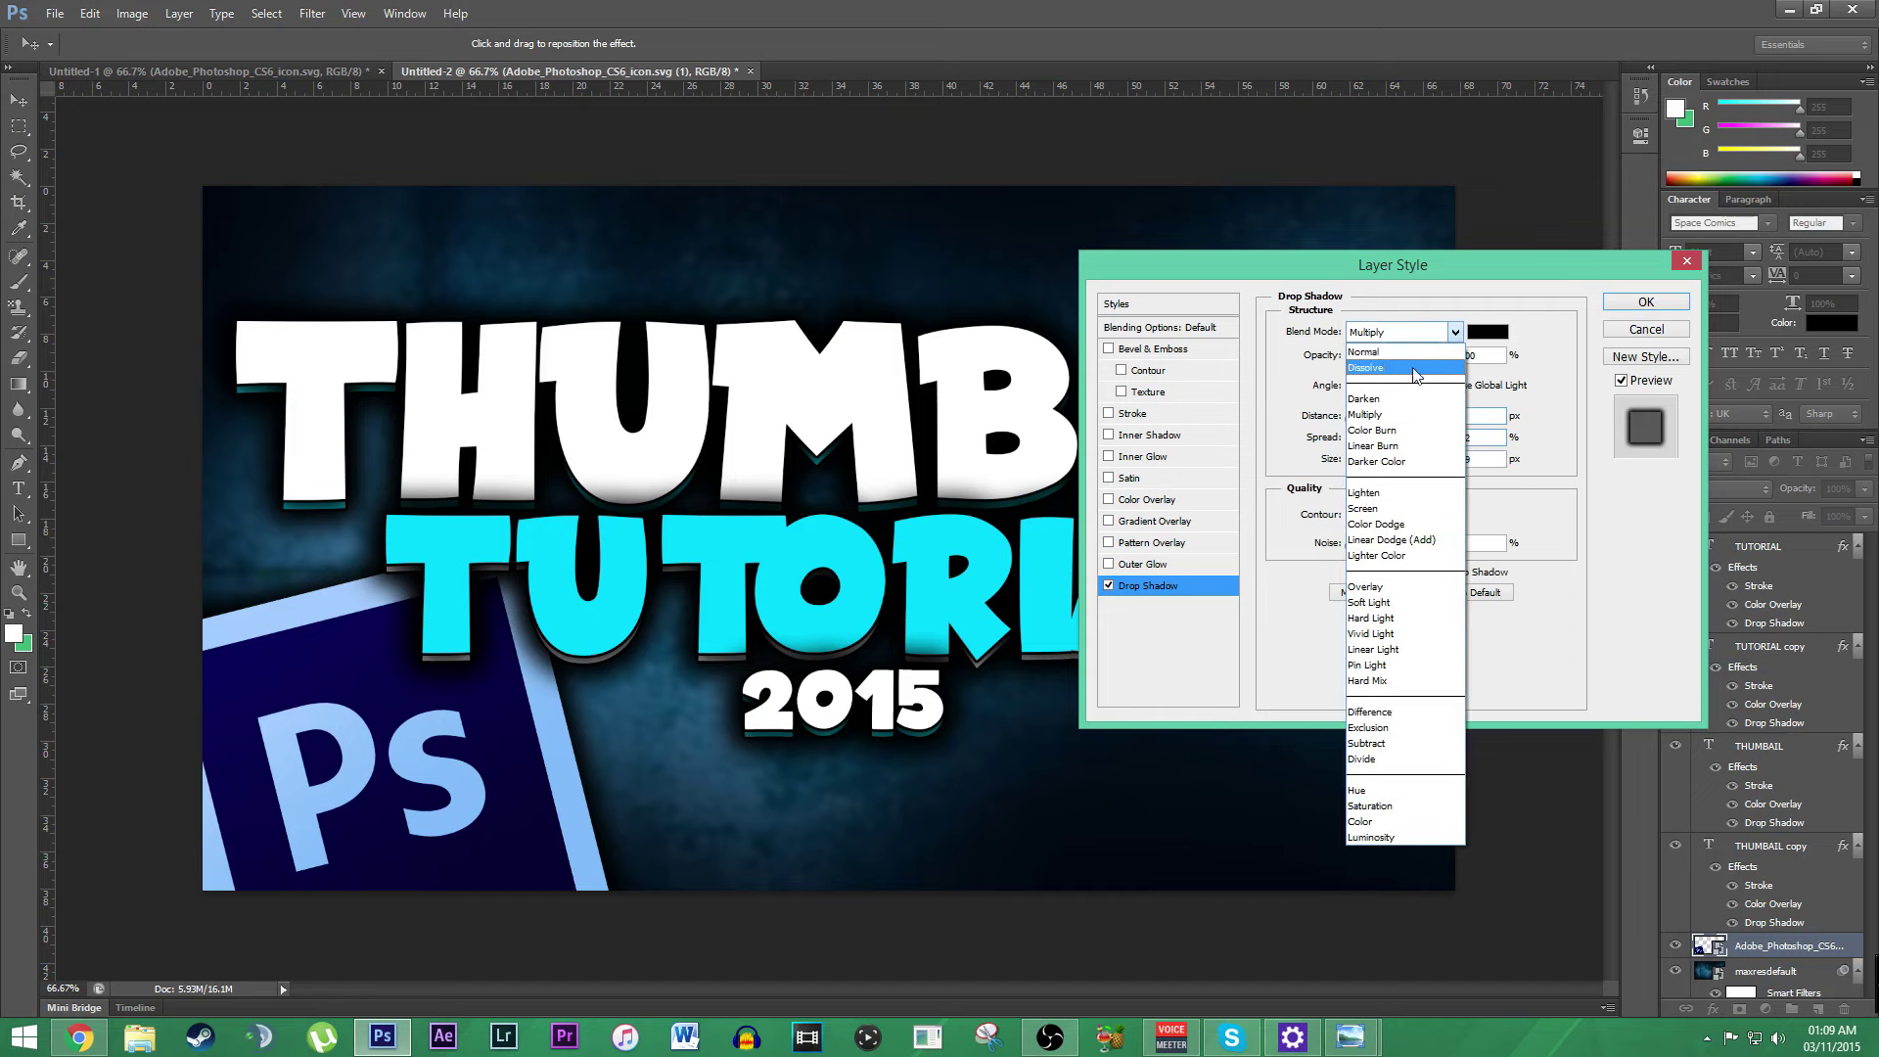
left_click(1363, 351)
left_click(1487, 332)
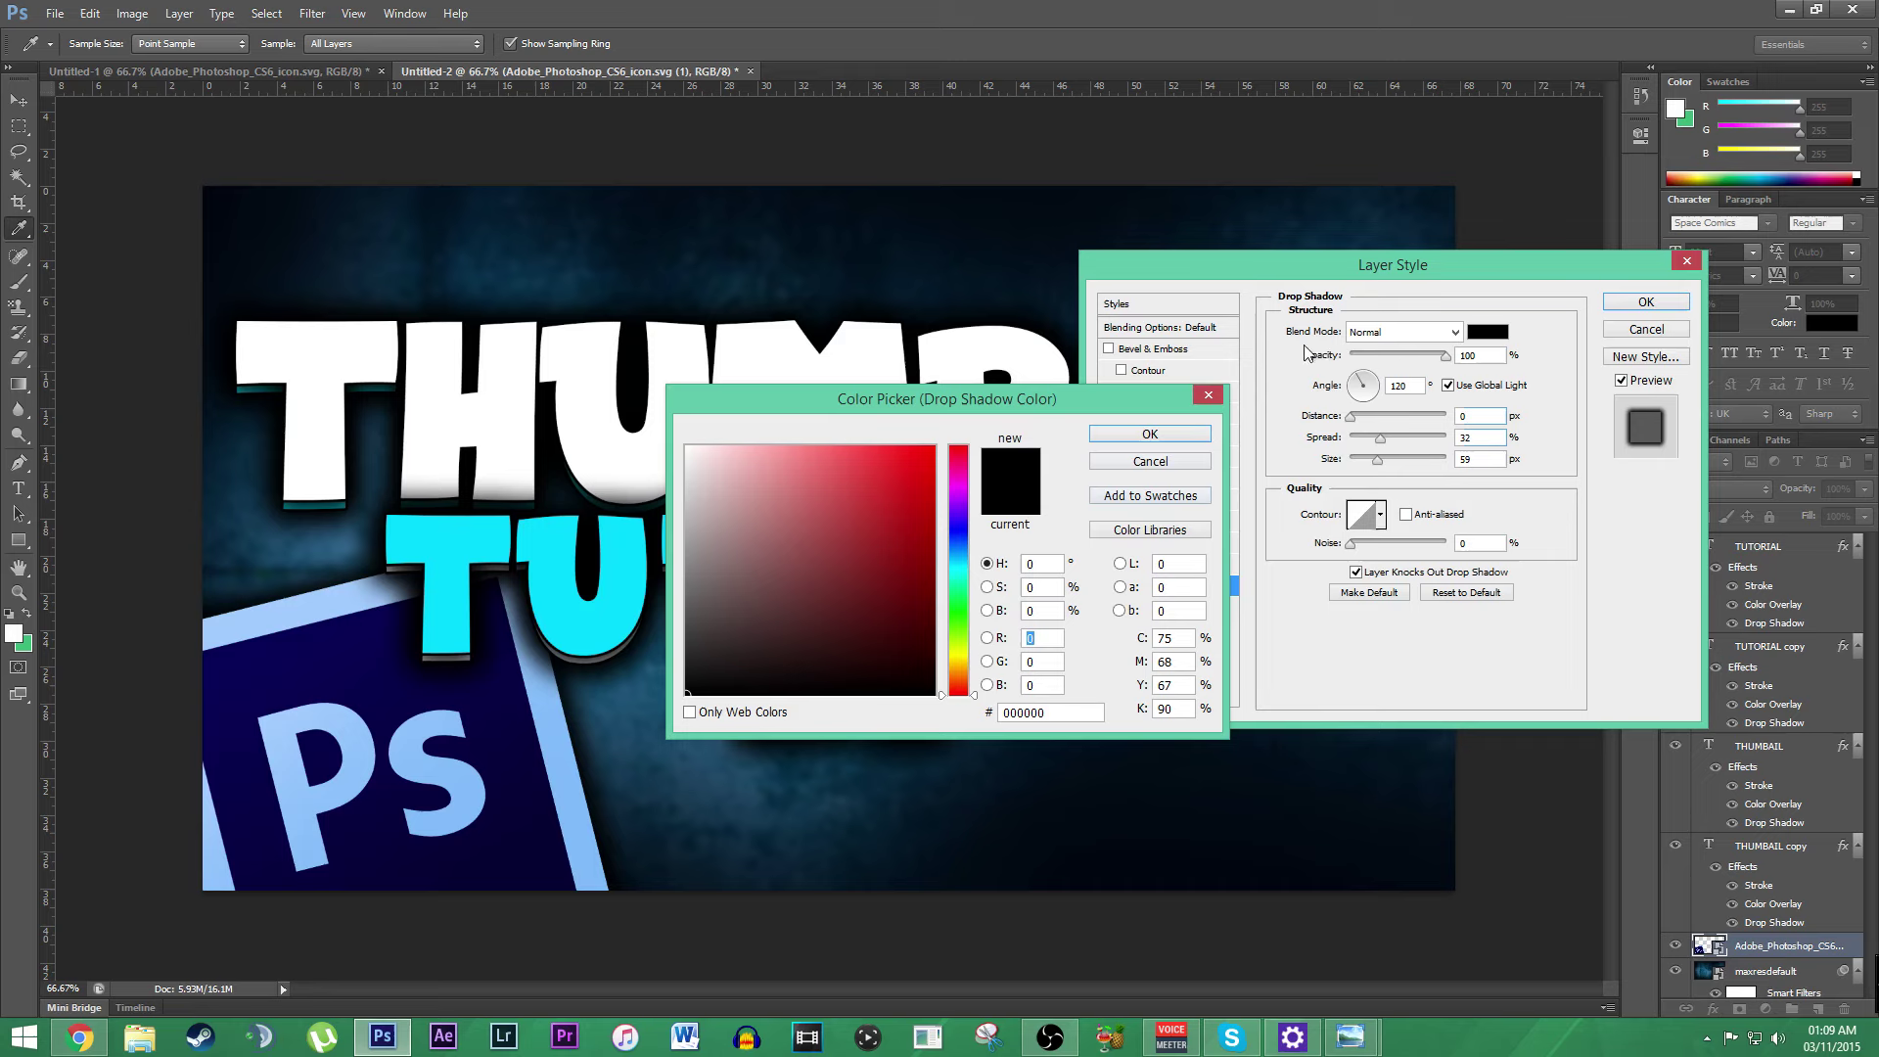
left_click(688, 447)
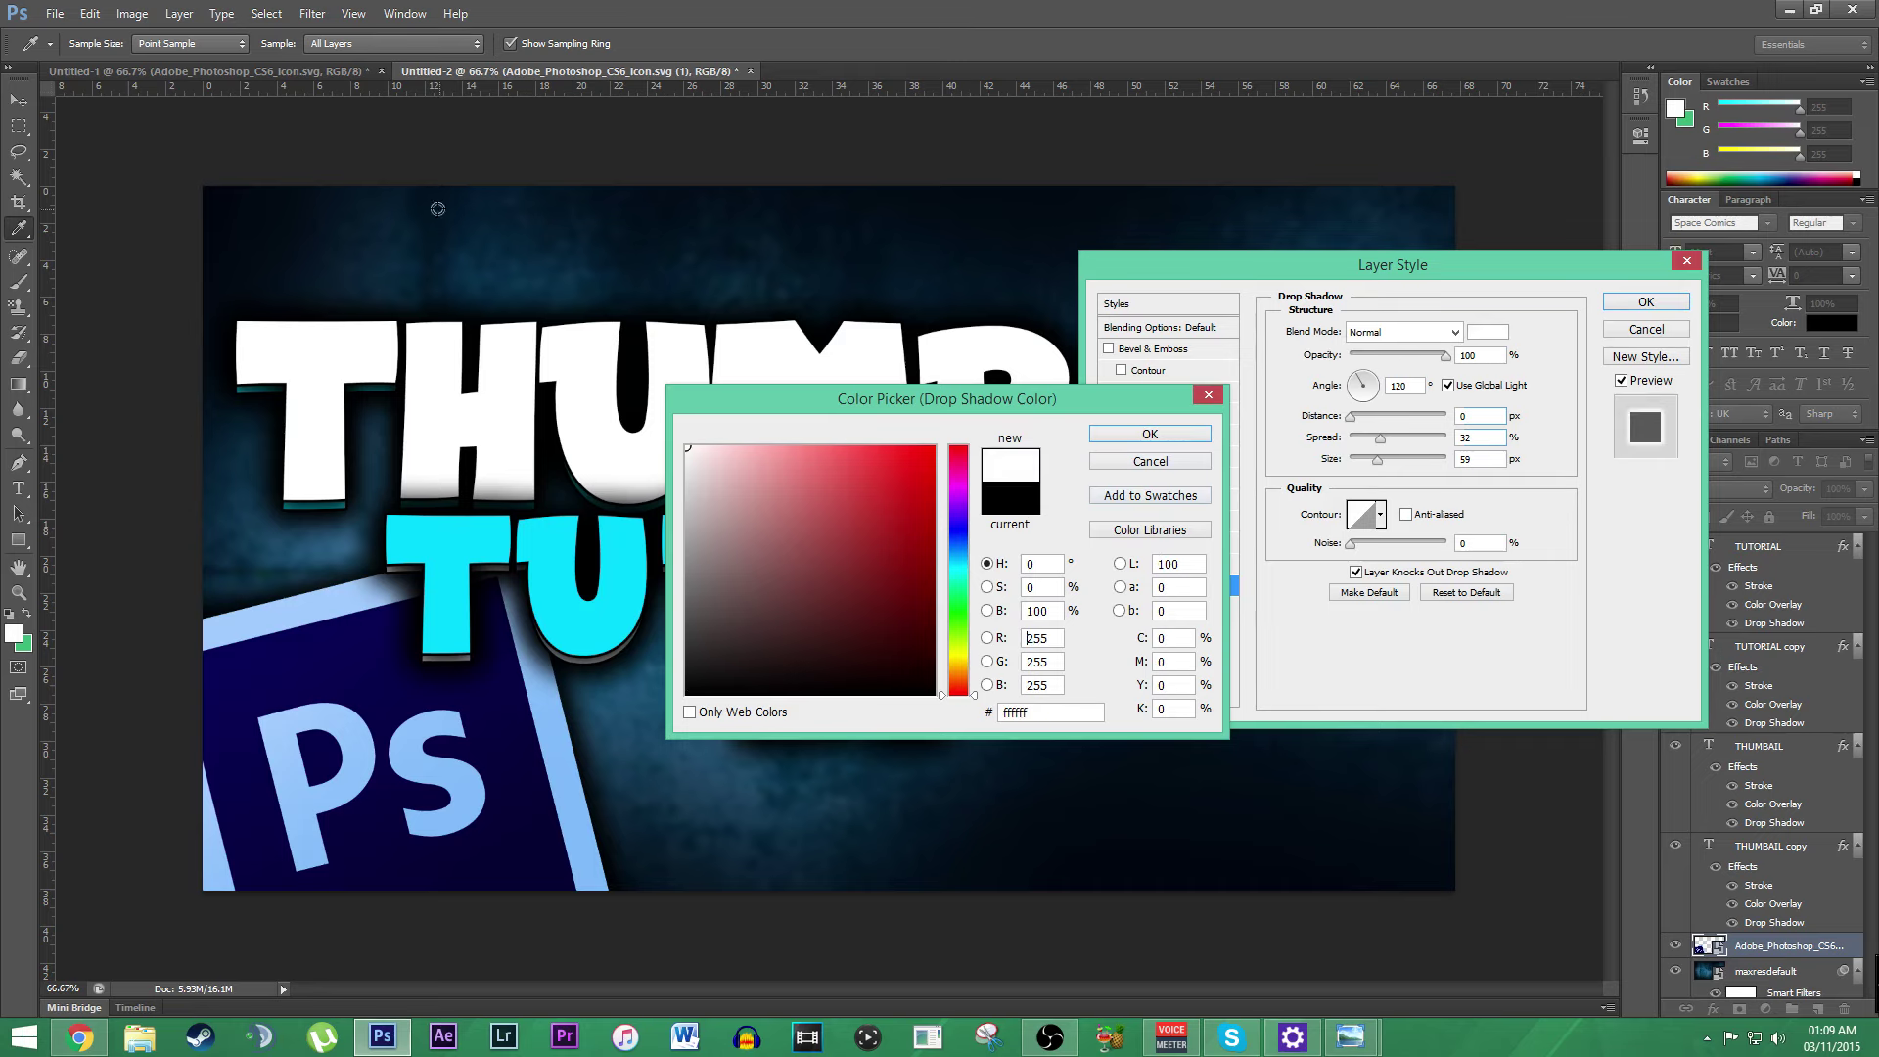
left_click(1126, 440)
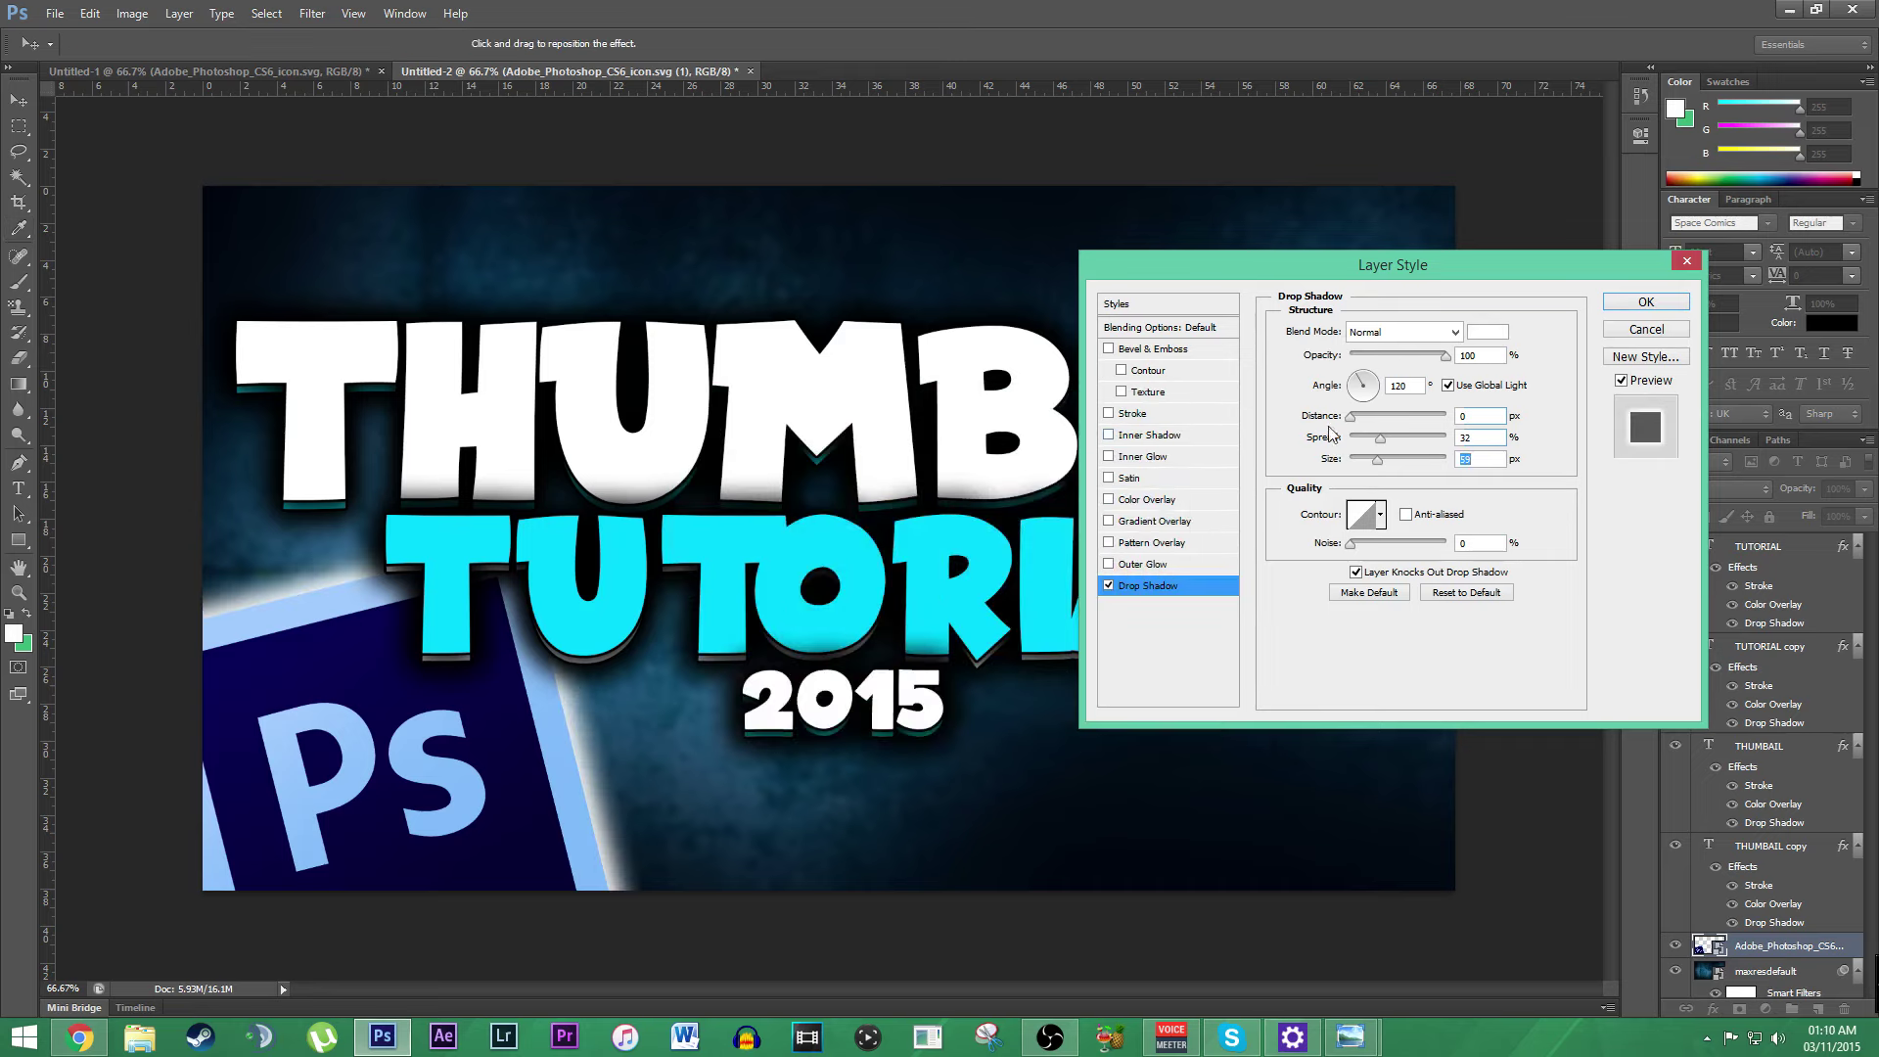
mouse_move(1377, 462)
left_mouse_down()
mouse_move(1375, 441)
mouse_move(1376, 457)
left_mouse_up()
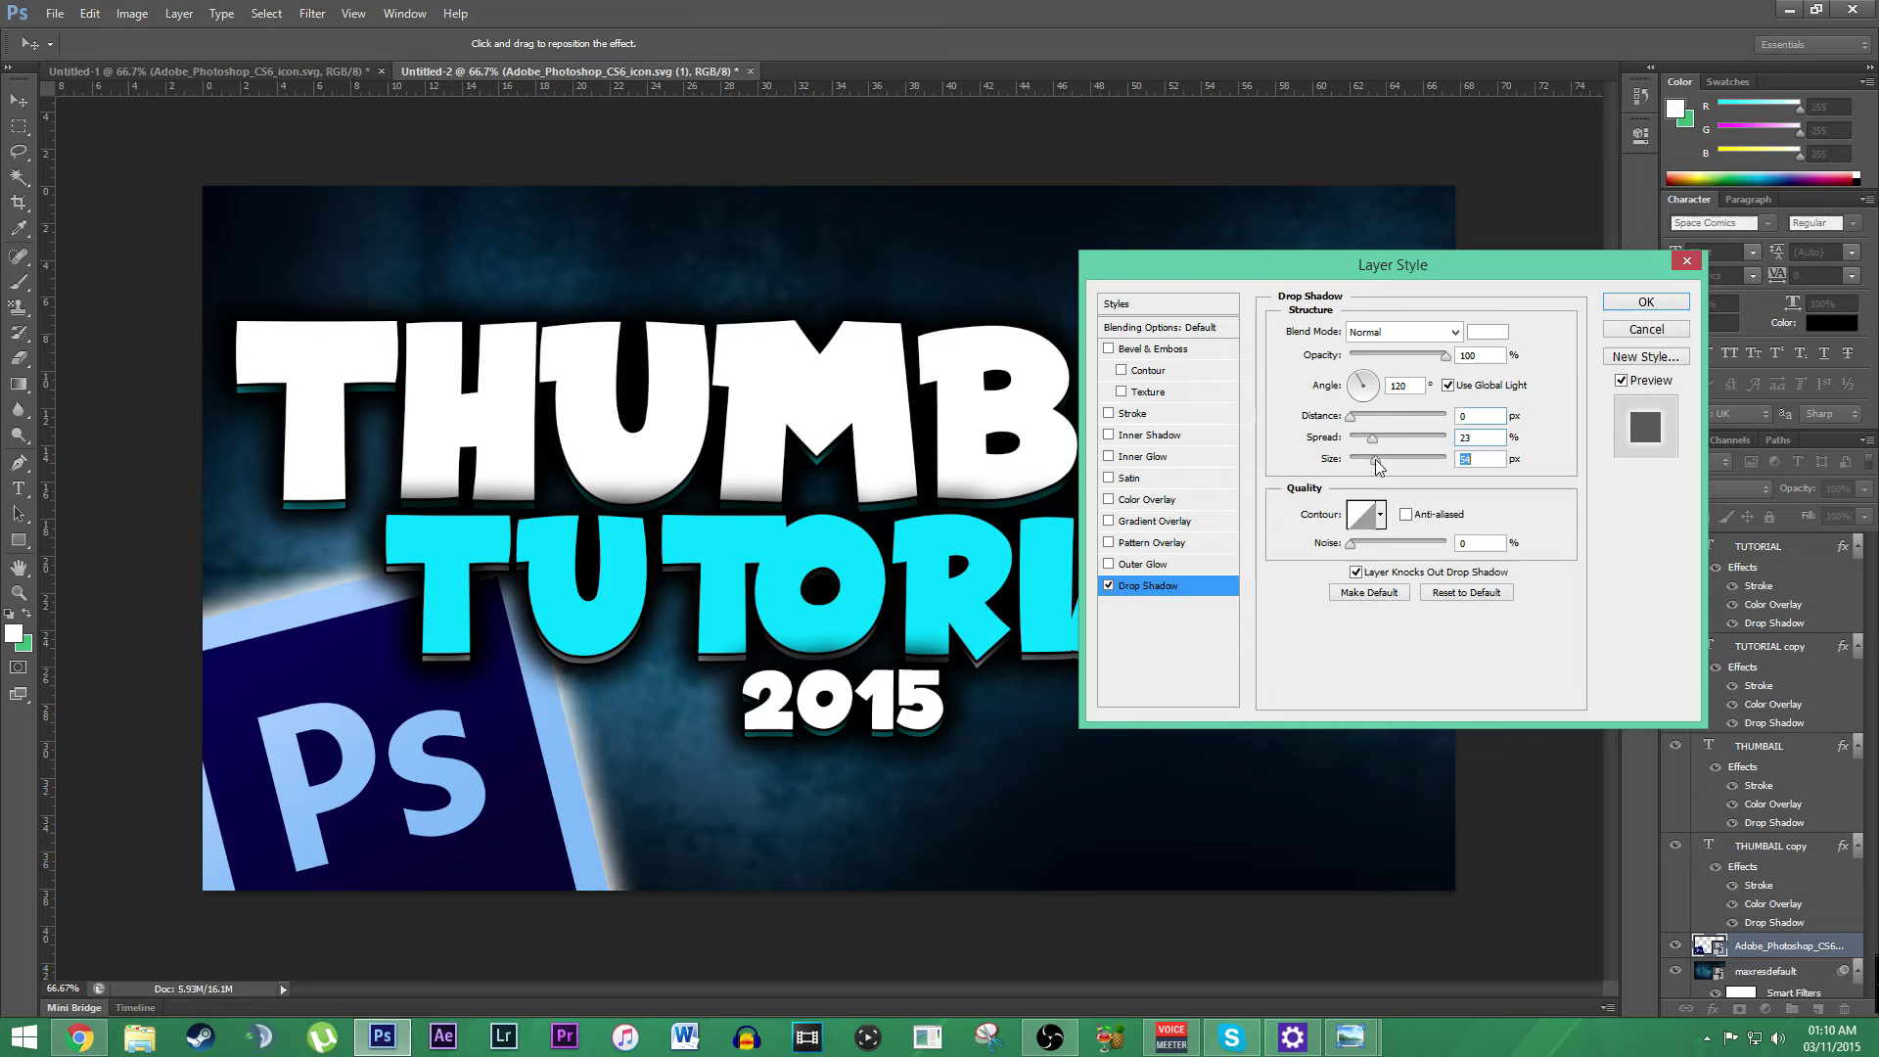
left_click(1374, 448)
mouse_move(1374, 448)
left_mouse_down()
mouse_move(1395, 470)
mouse_move(1368, 438)
left_mouse_up()
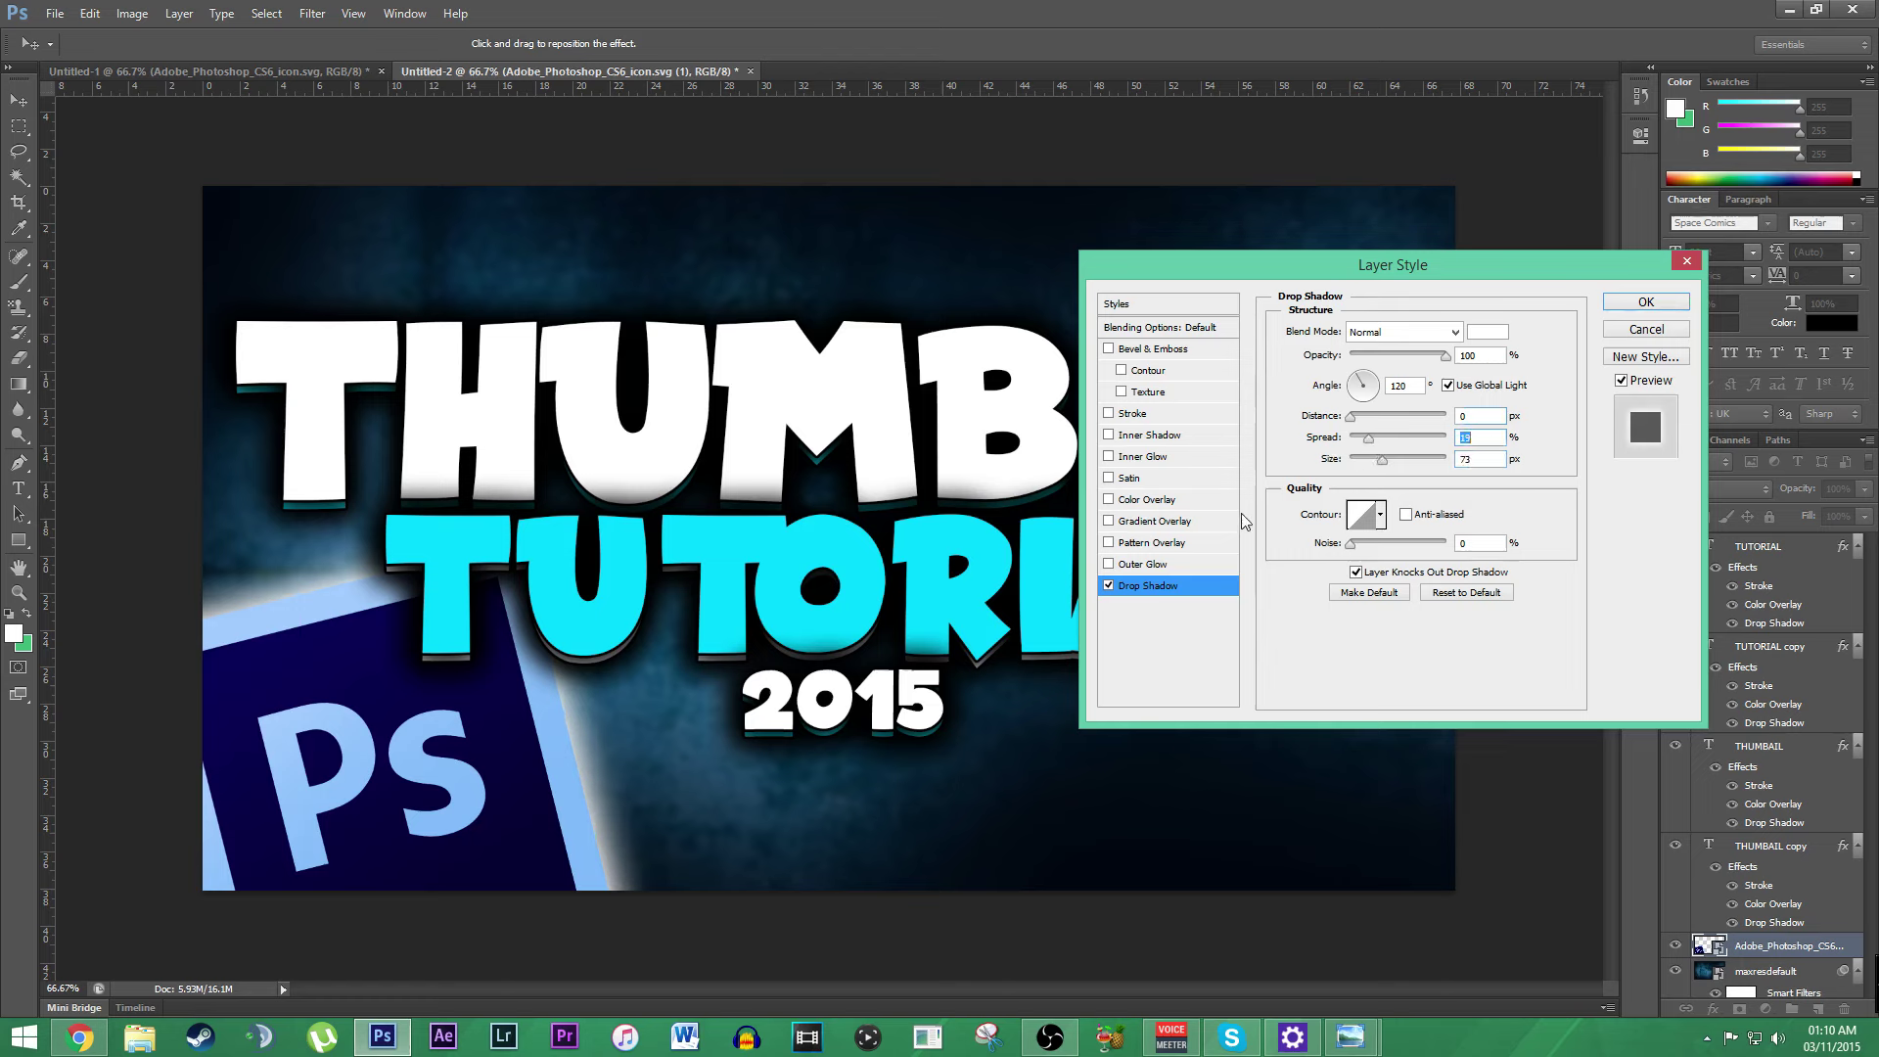
Step: Add a white inner glow to the Ps icon at 100% opacity with a larger size, and apply the layer style
left_click(1109, 456)
left_click(1142, 456)
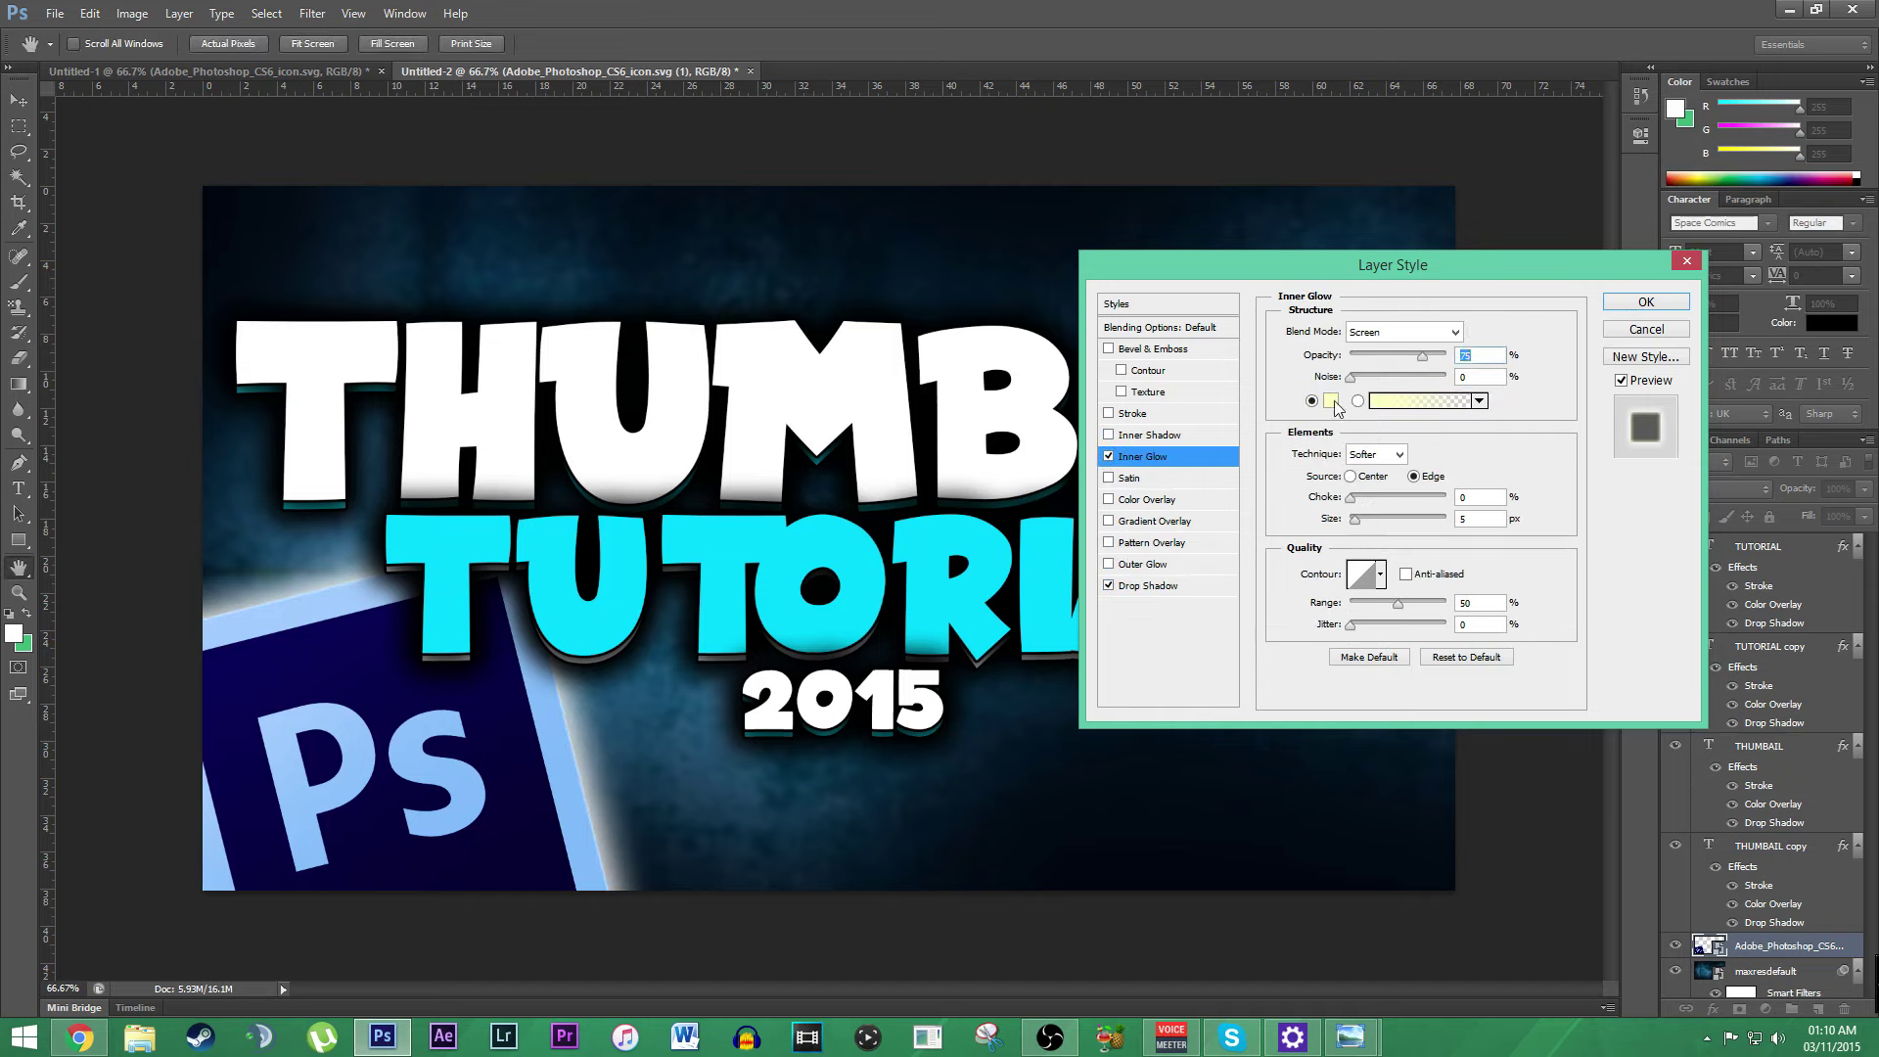
left_click(1330, 401)
left_click_drag(814, 539, 611, 406)
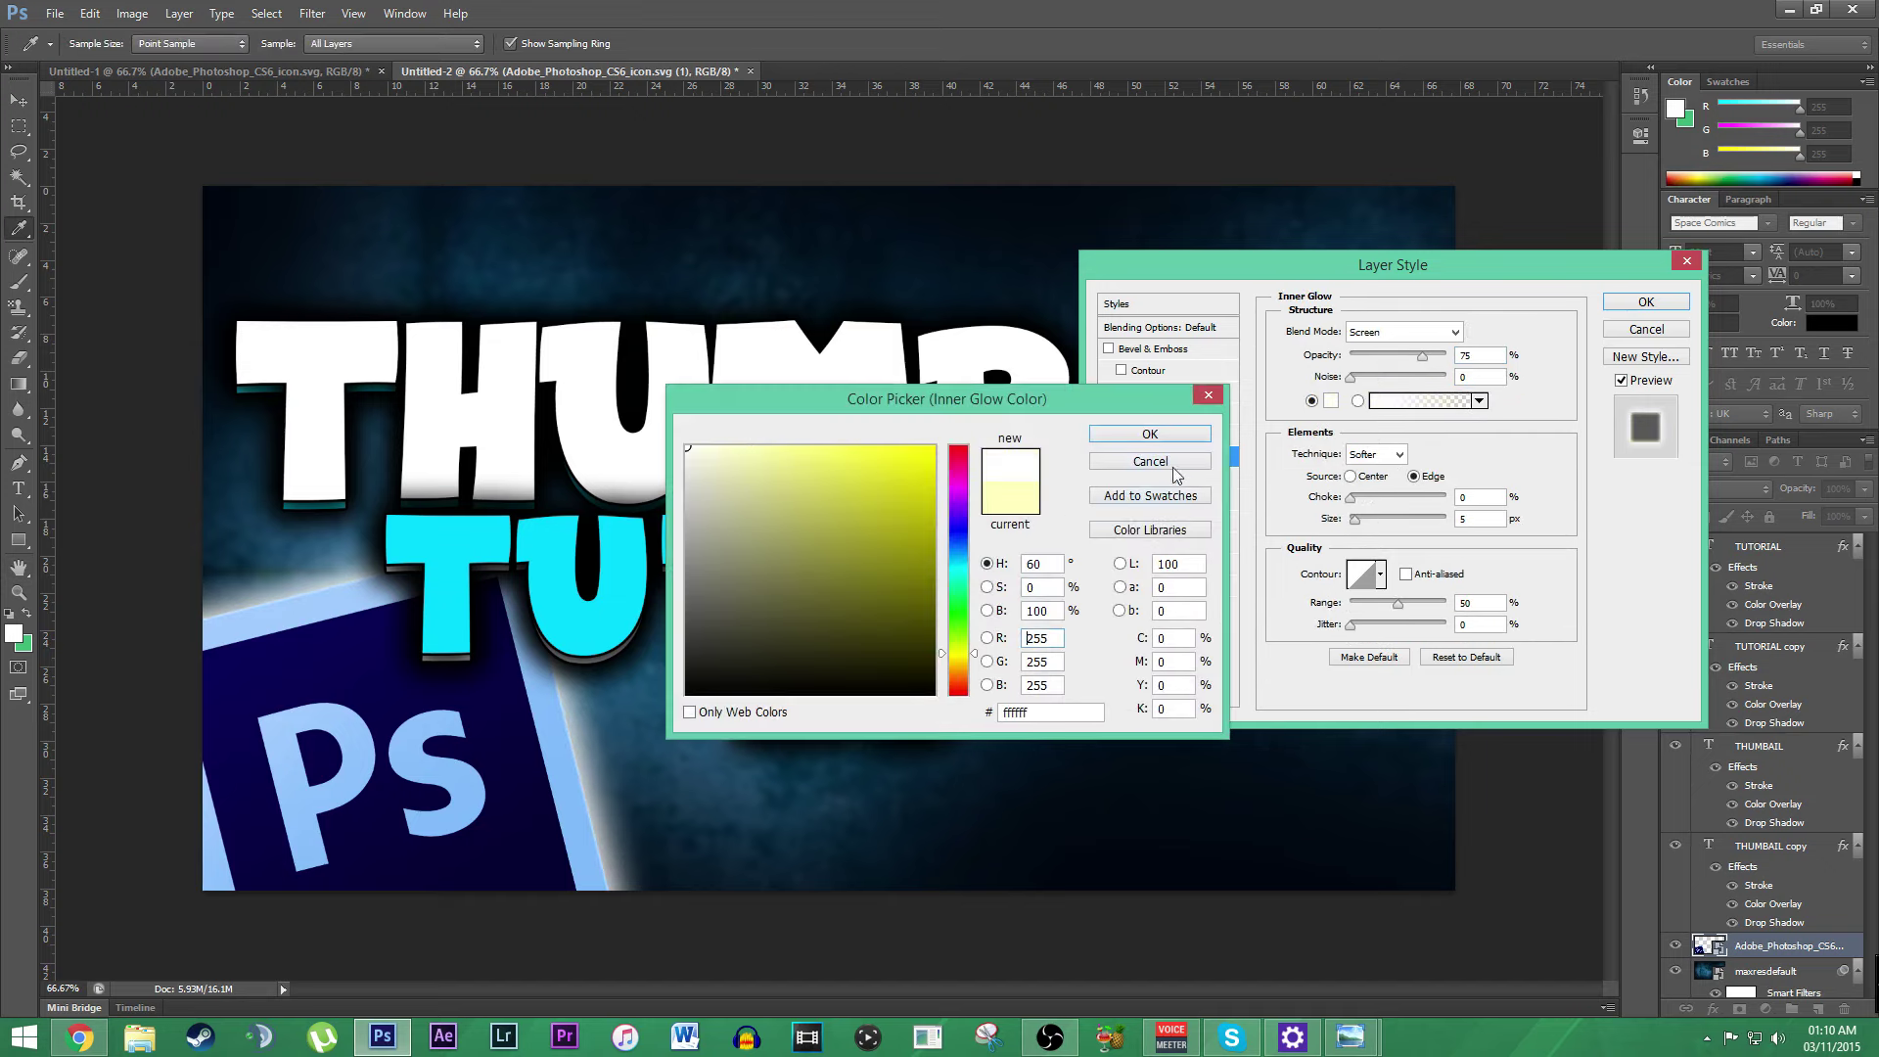
left_click(1165, 434)
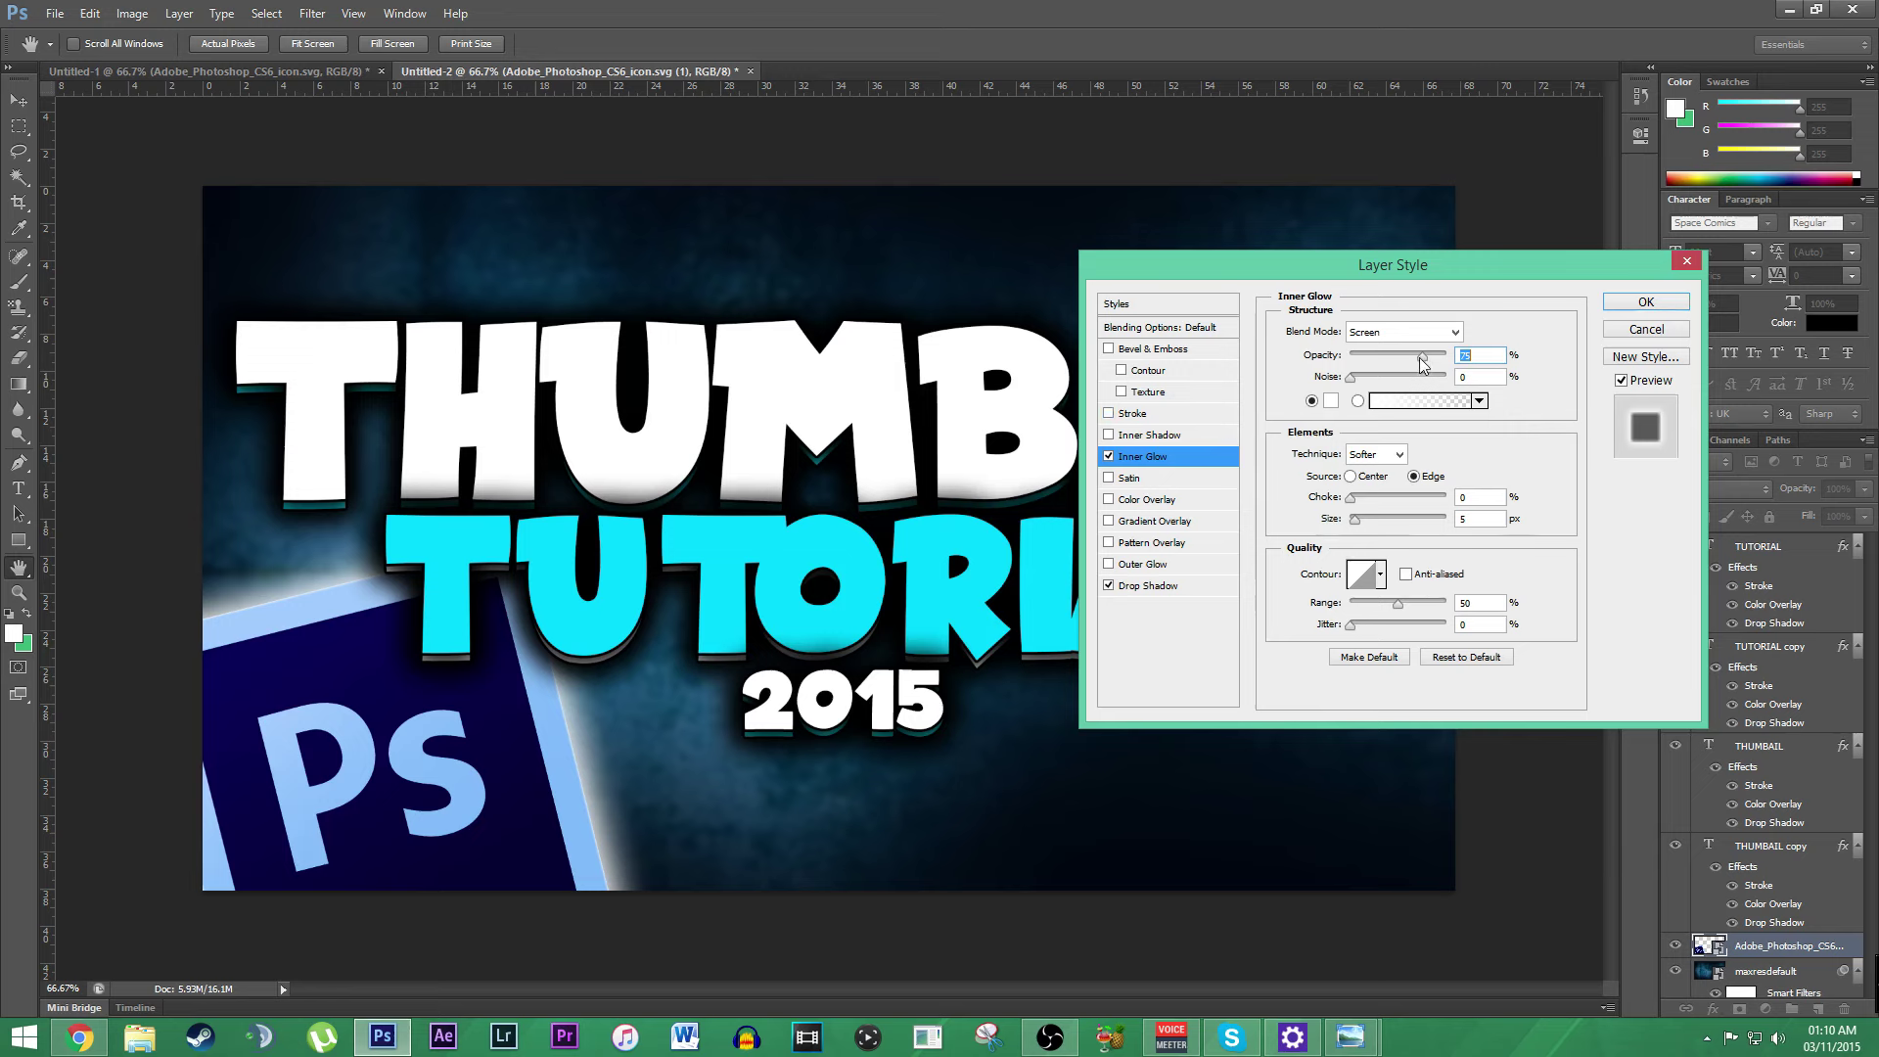
left_click_drag(1422, 358, 1446, 358)
left_click_drag(1355, 519, 1367, 523)
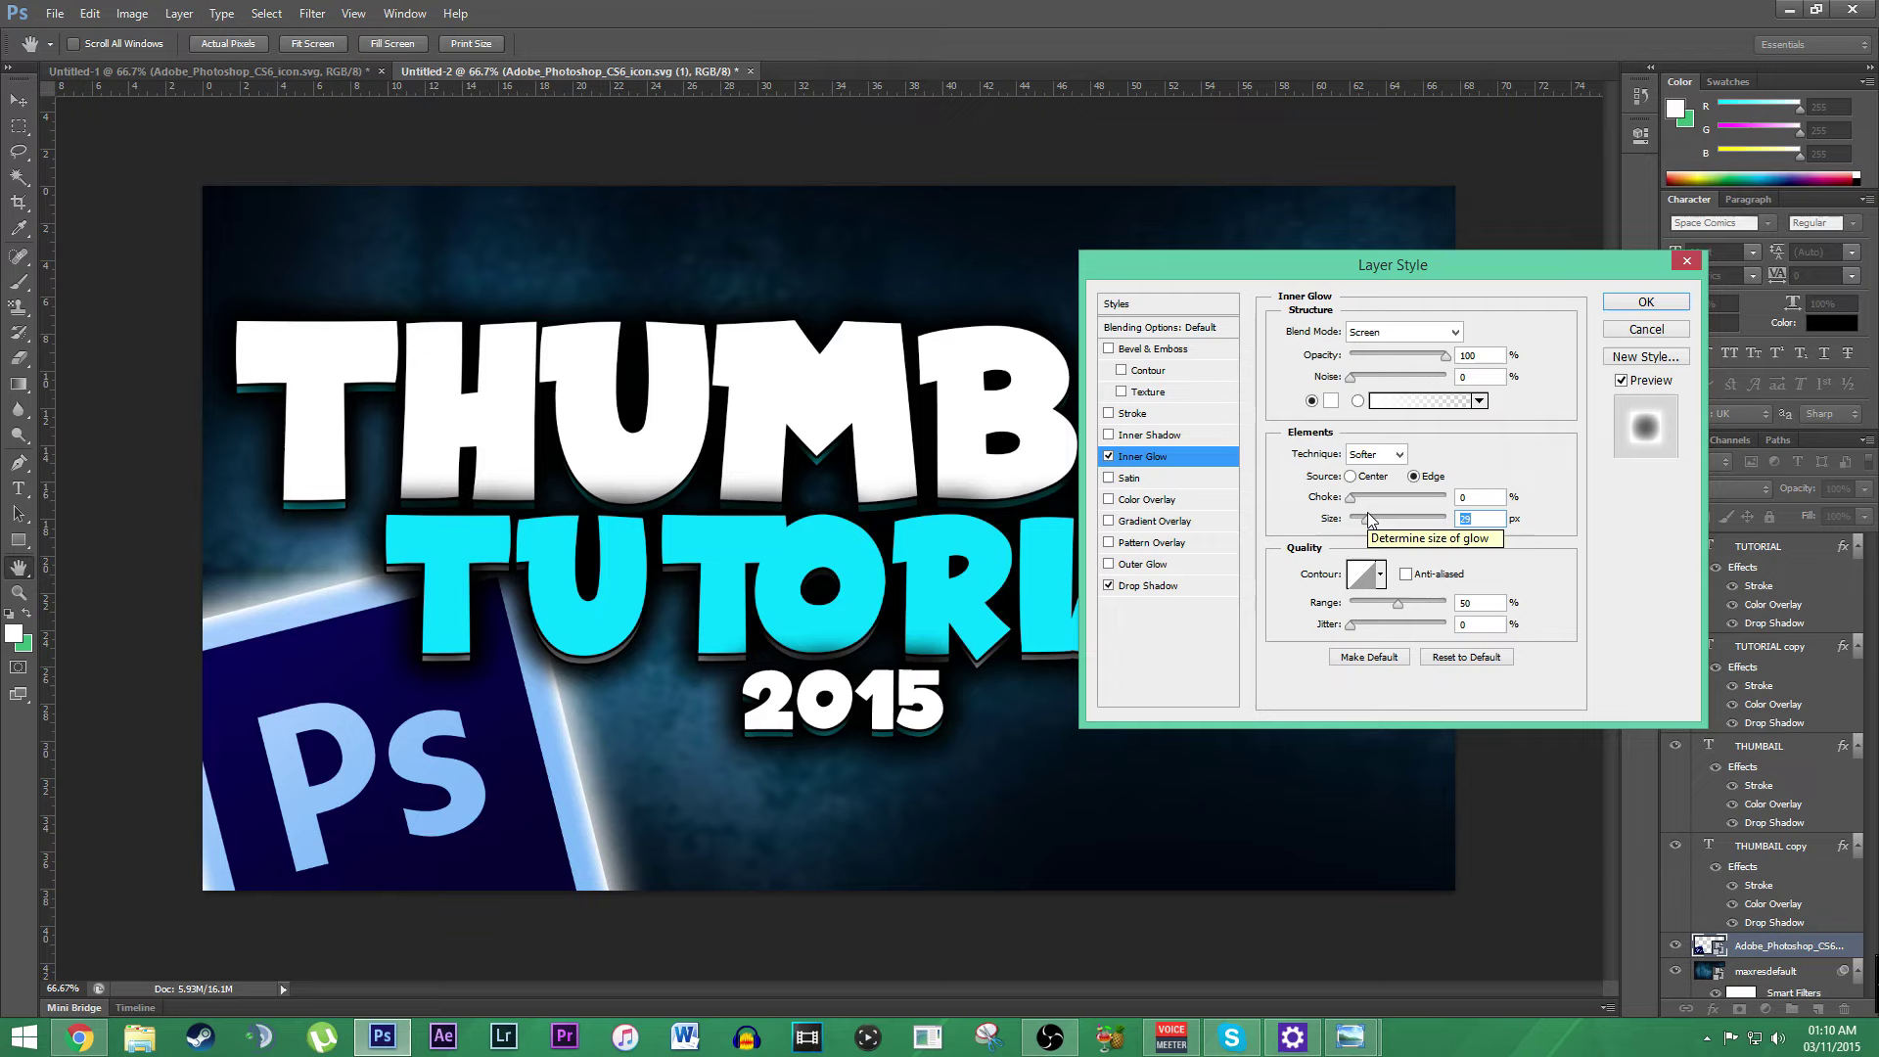
left_click(1645, 301)
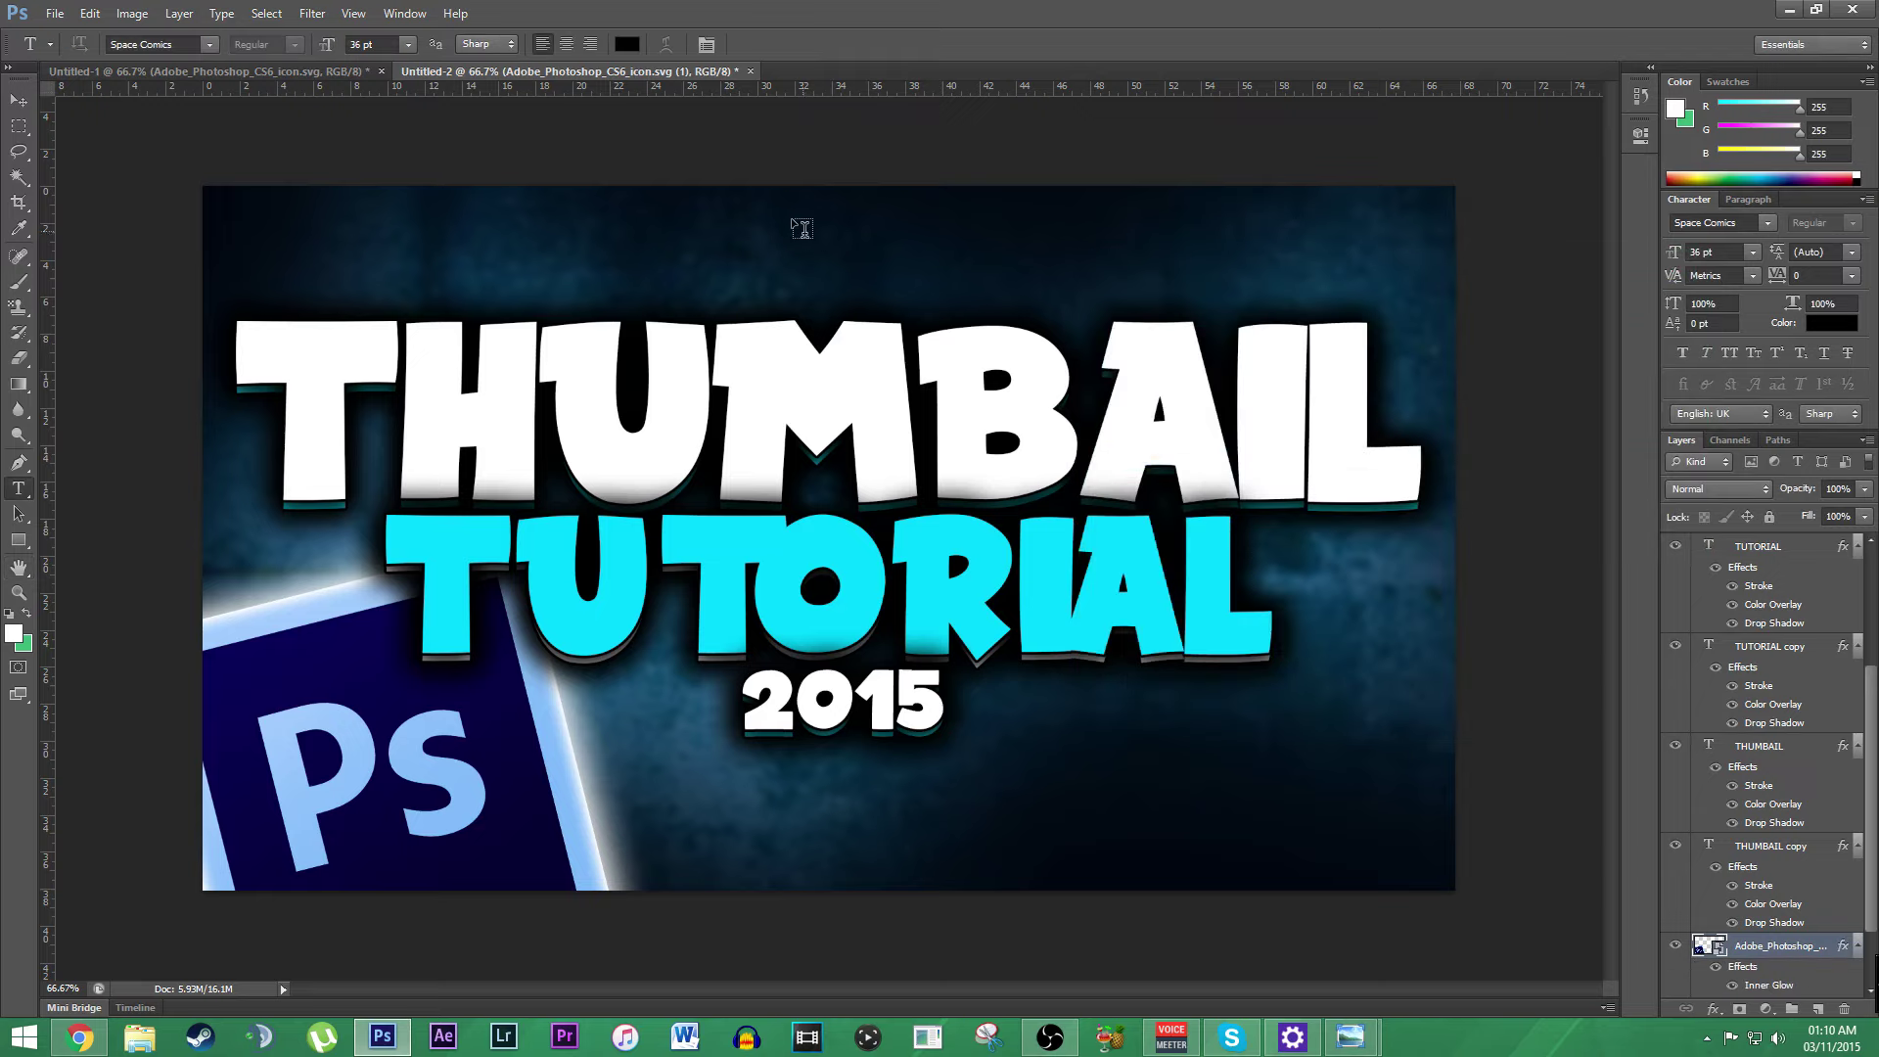
Step: Switch to Chrome and search Google Images for "YOUTUBE PLAY BUTTON PNG"
left_click(81, 1036)
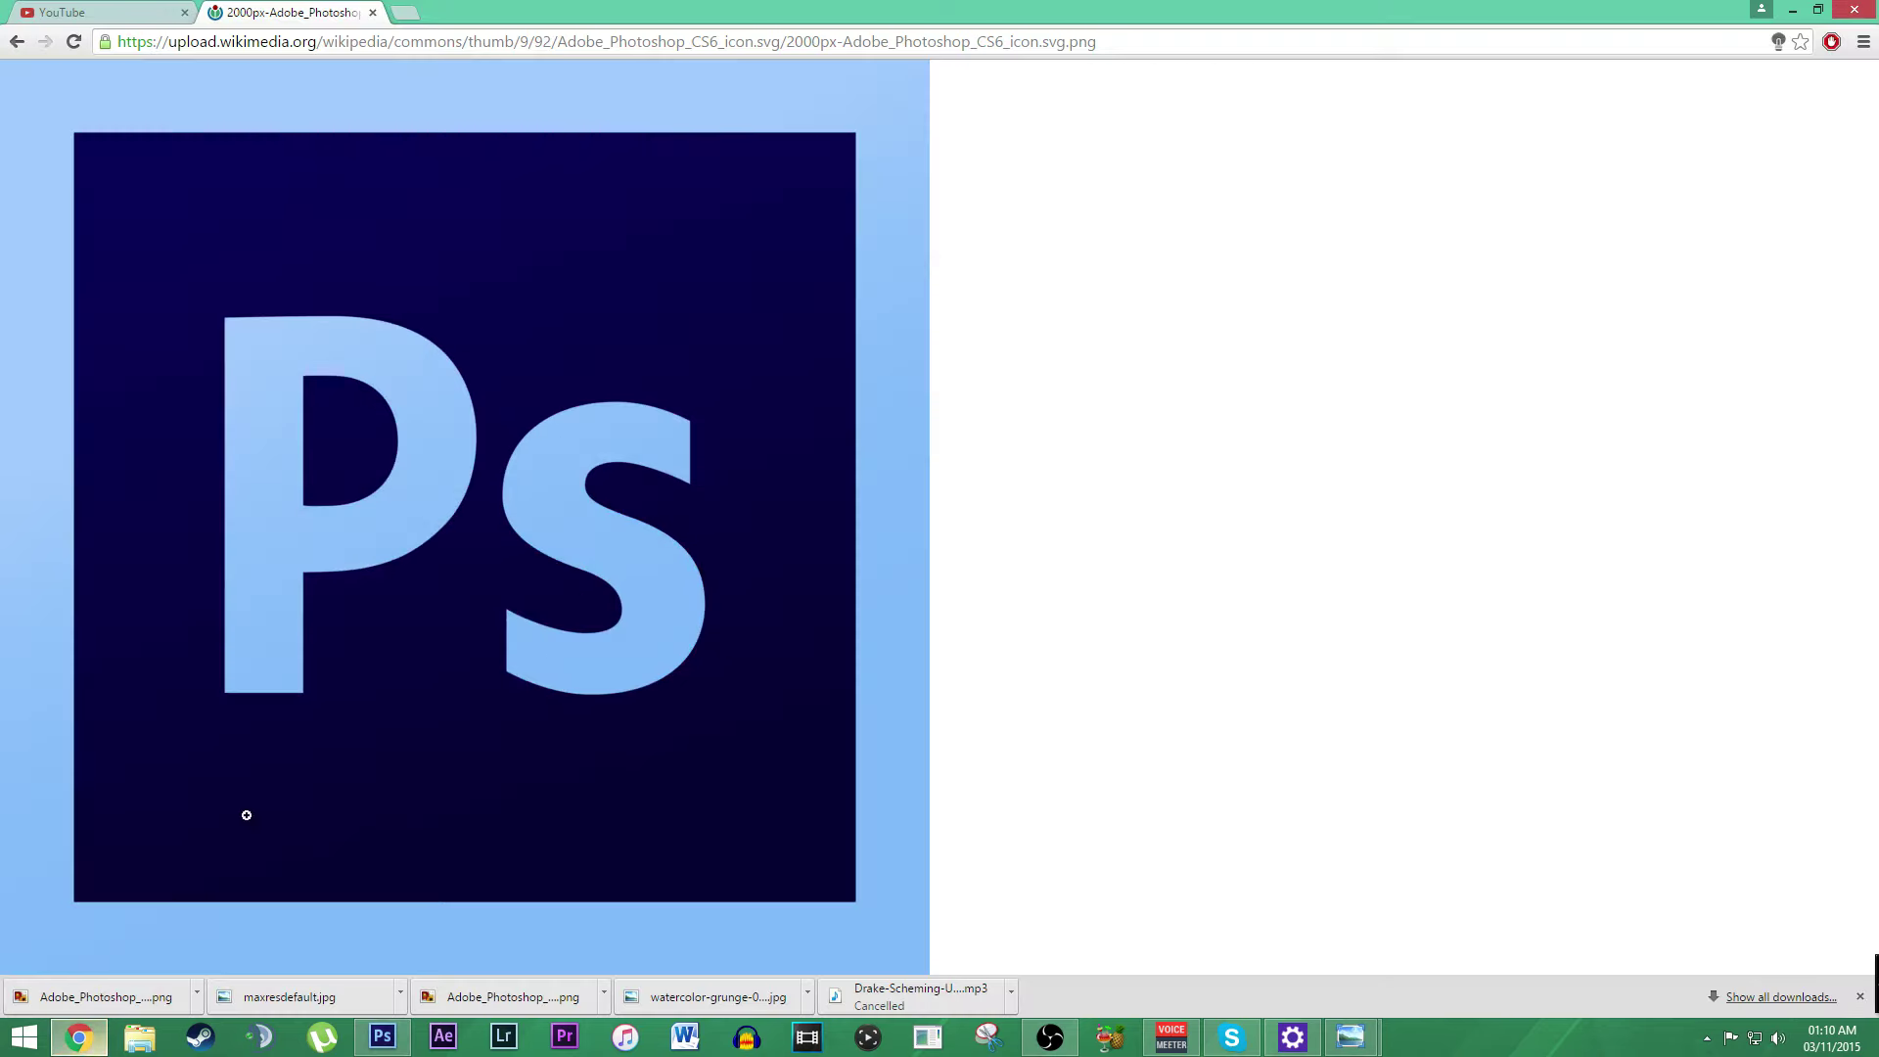
left_click(16, 41)
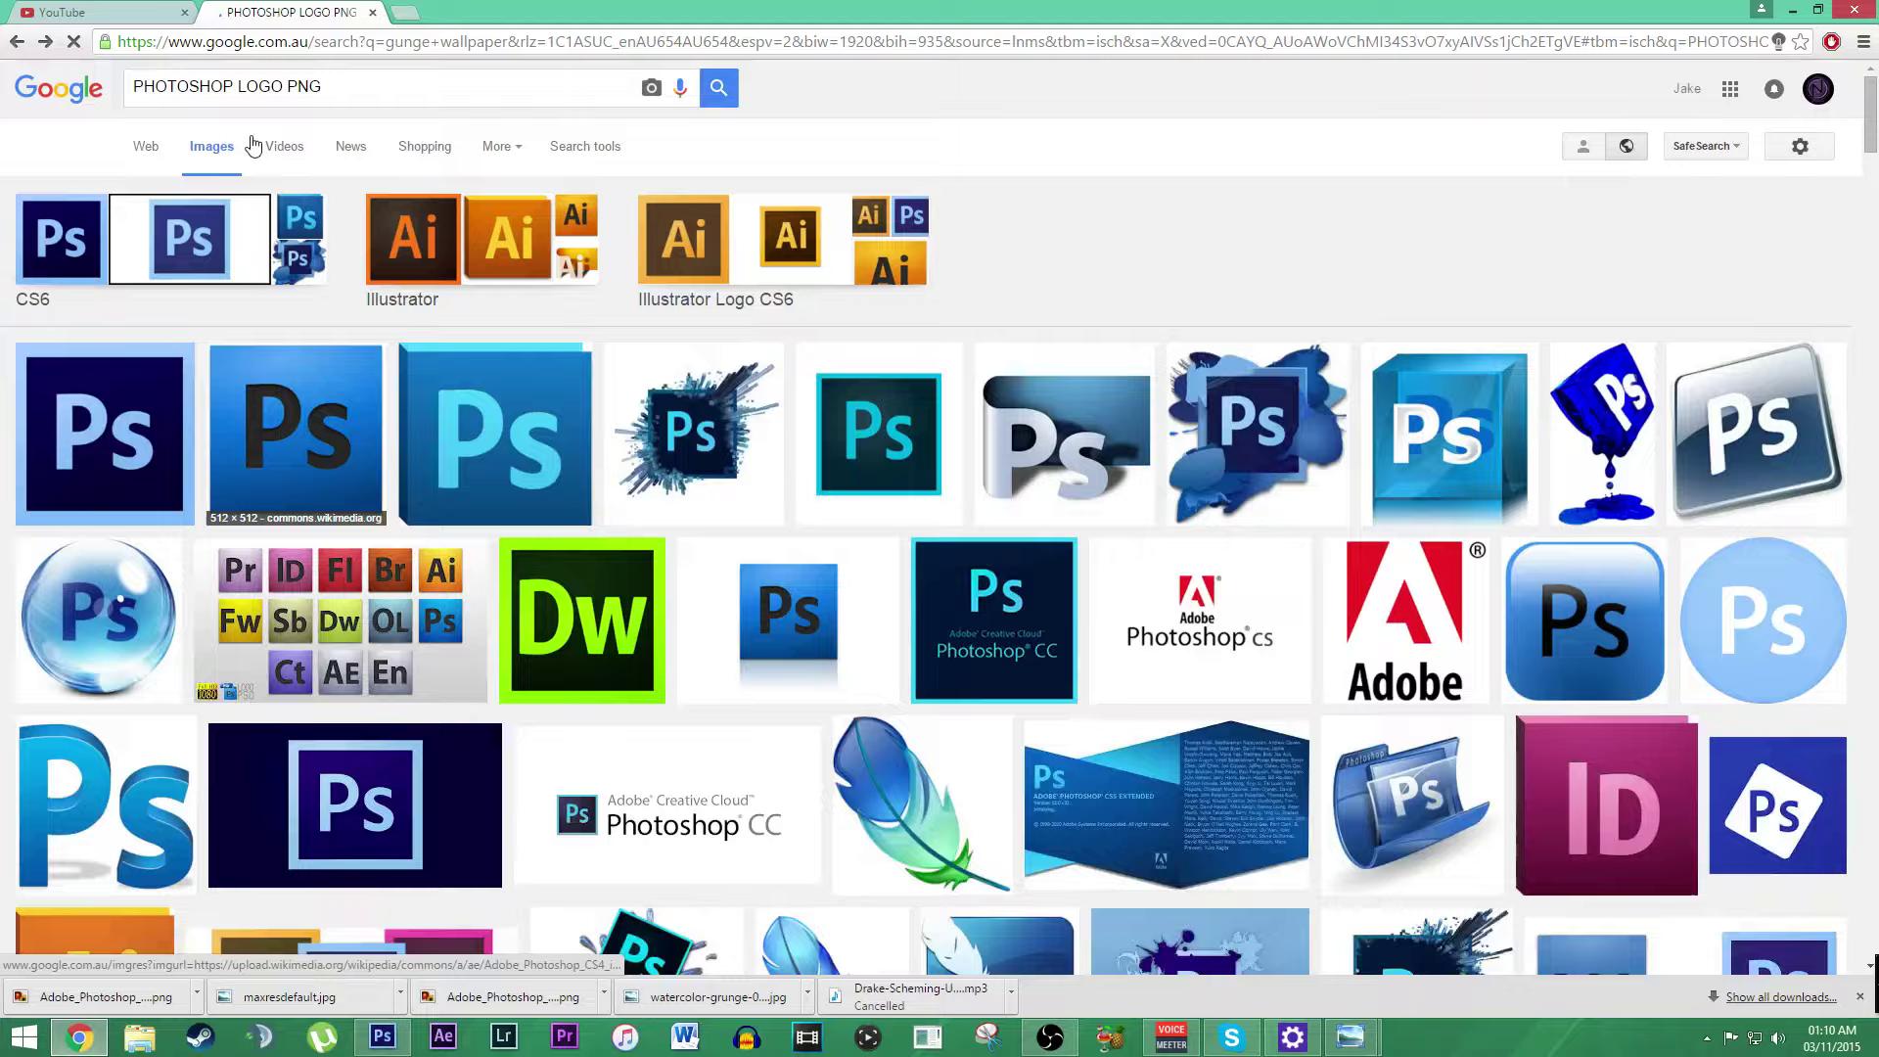
left_click(105, 431)
scroll(306, 294, "up", 3)
triple_click(307, 96)
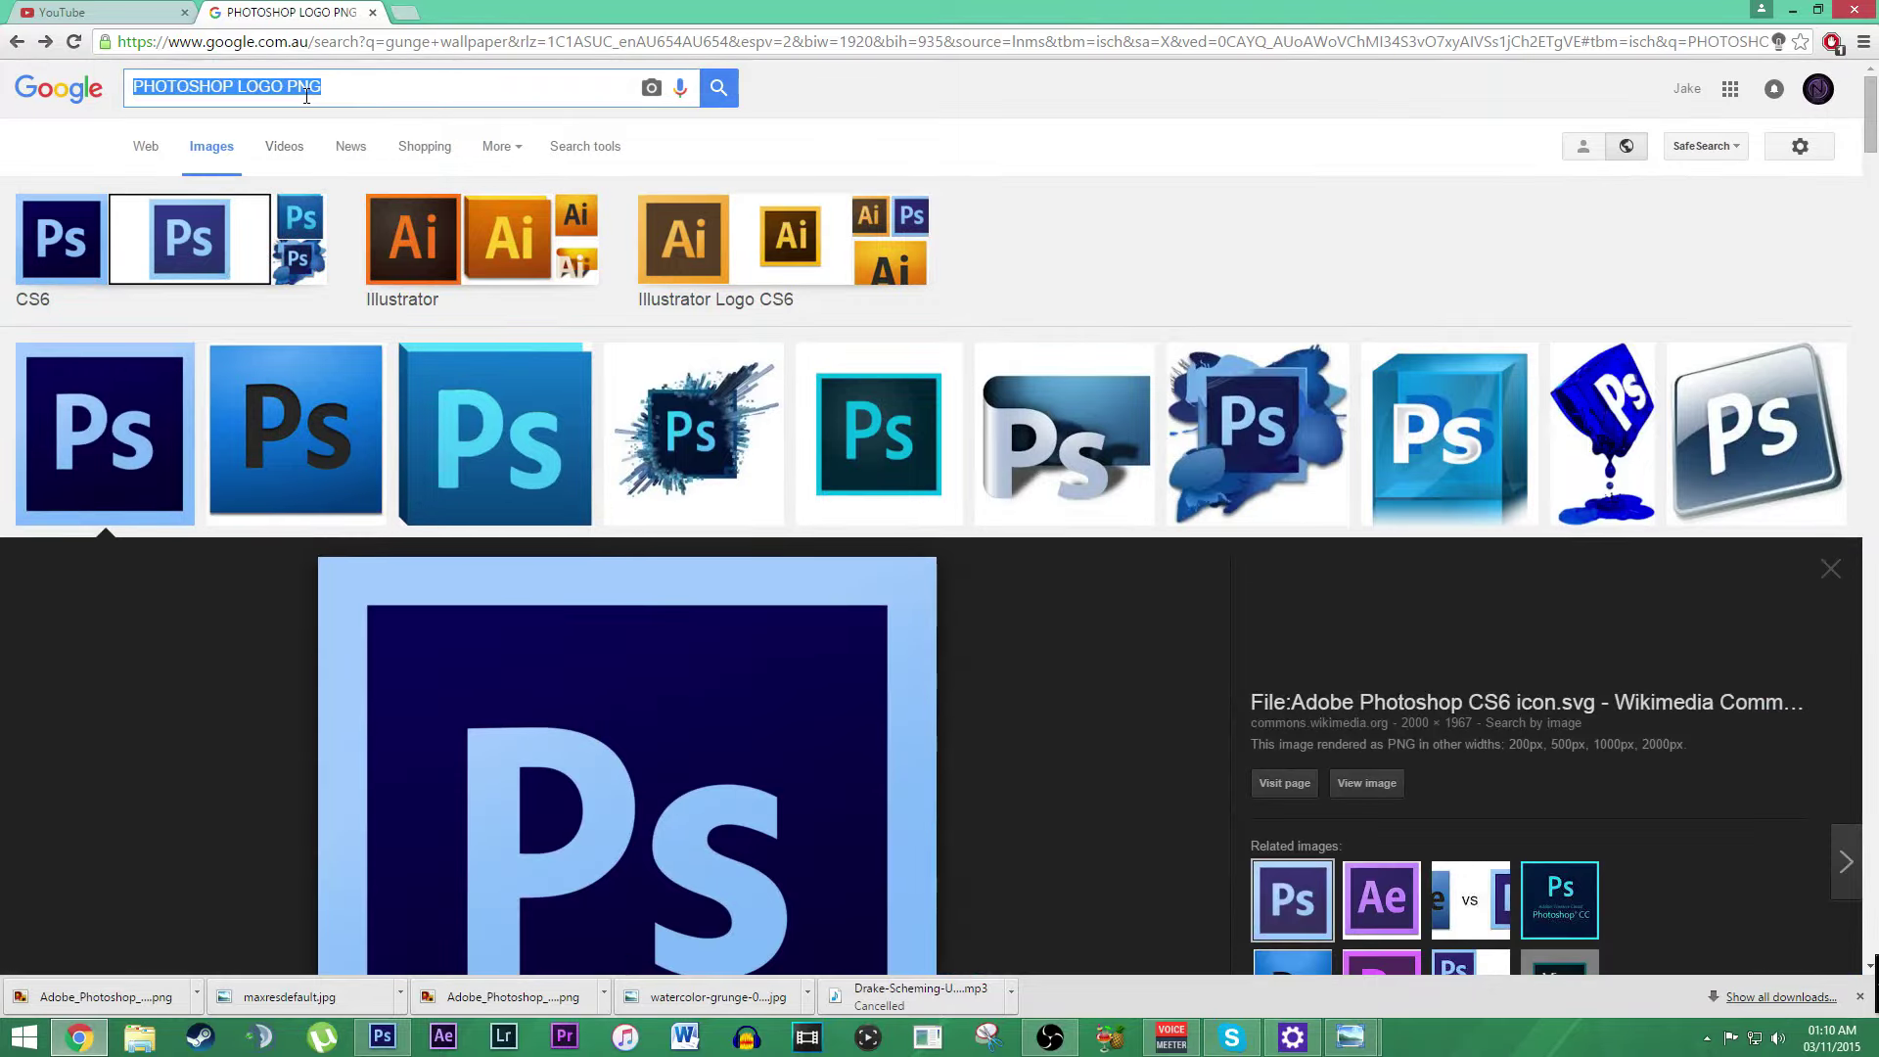
type("YOUTUBE PLAY BUTTON ")
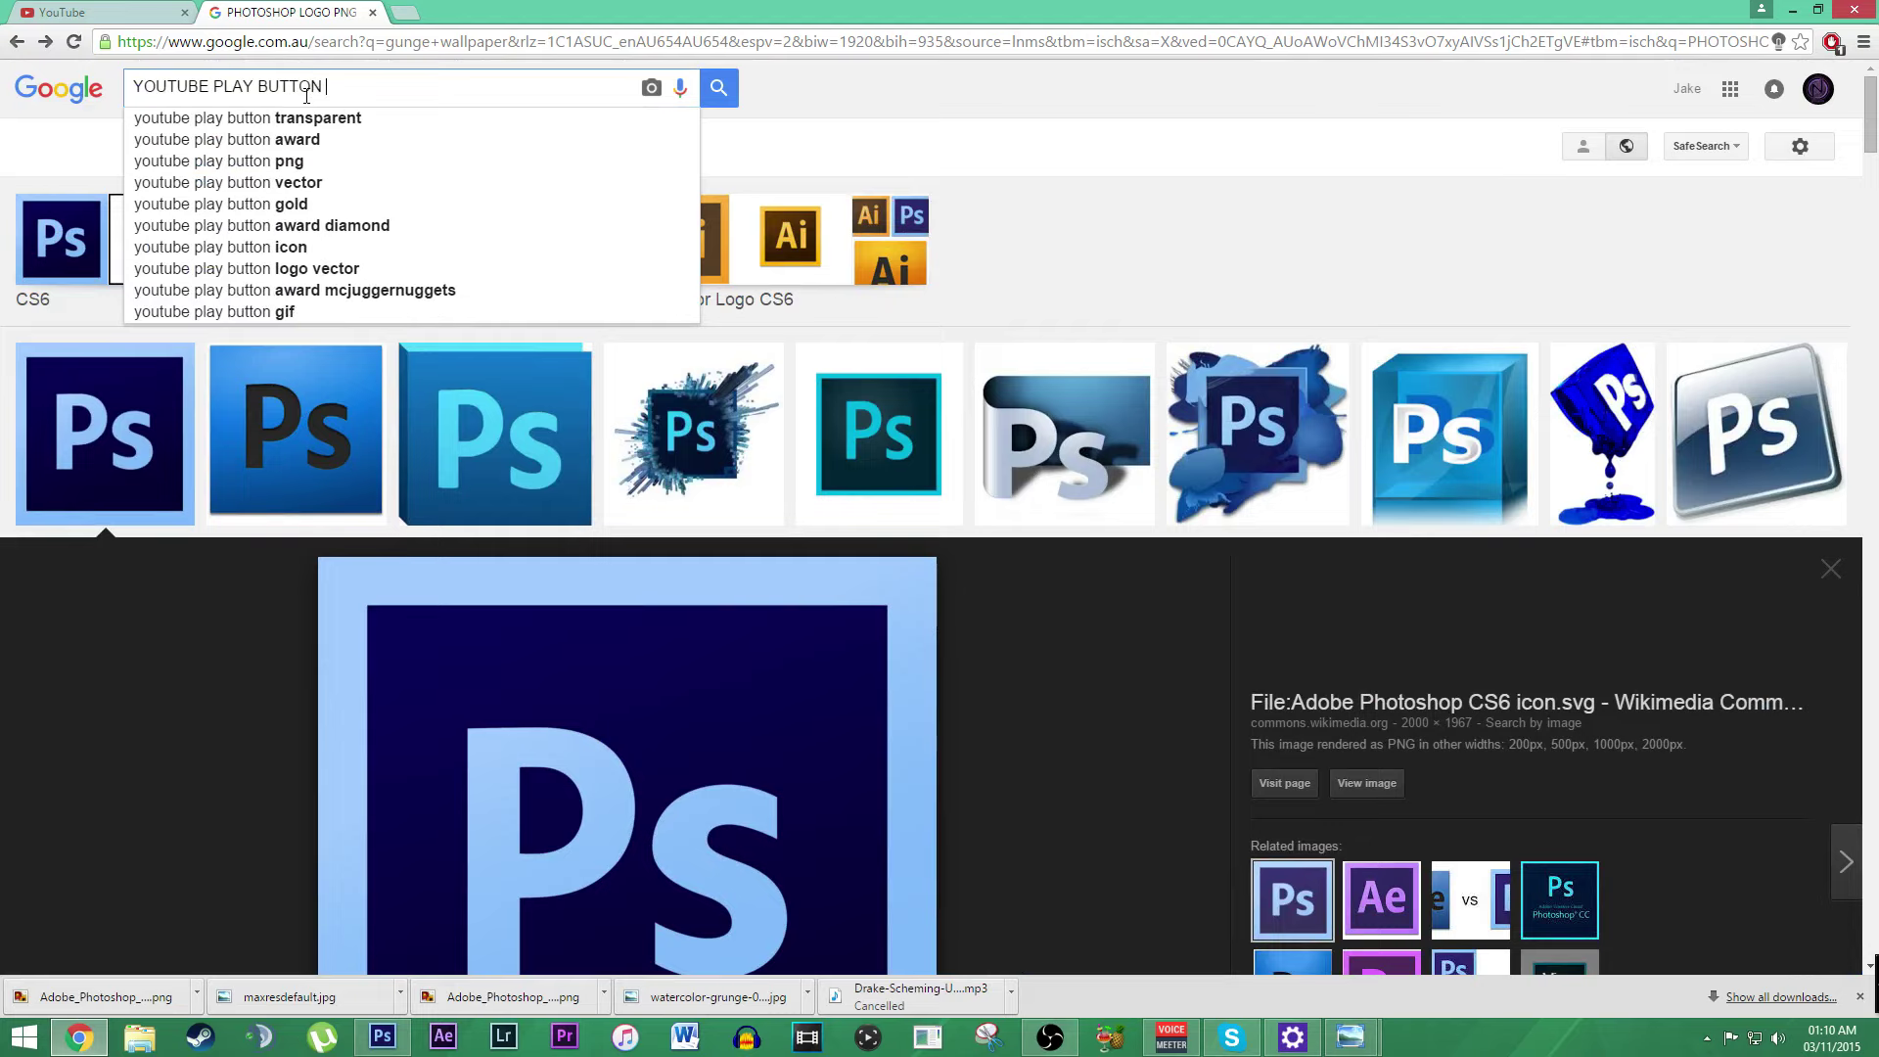
type("PNG")
key("Return")
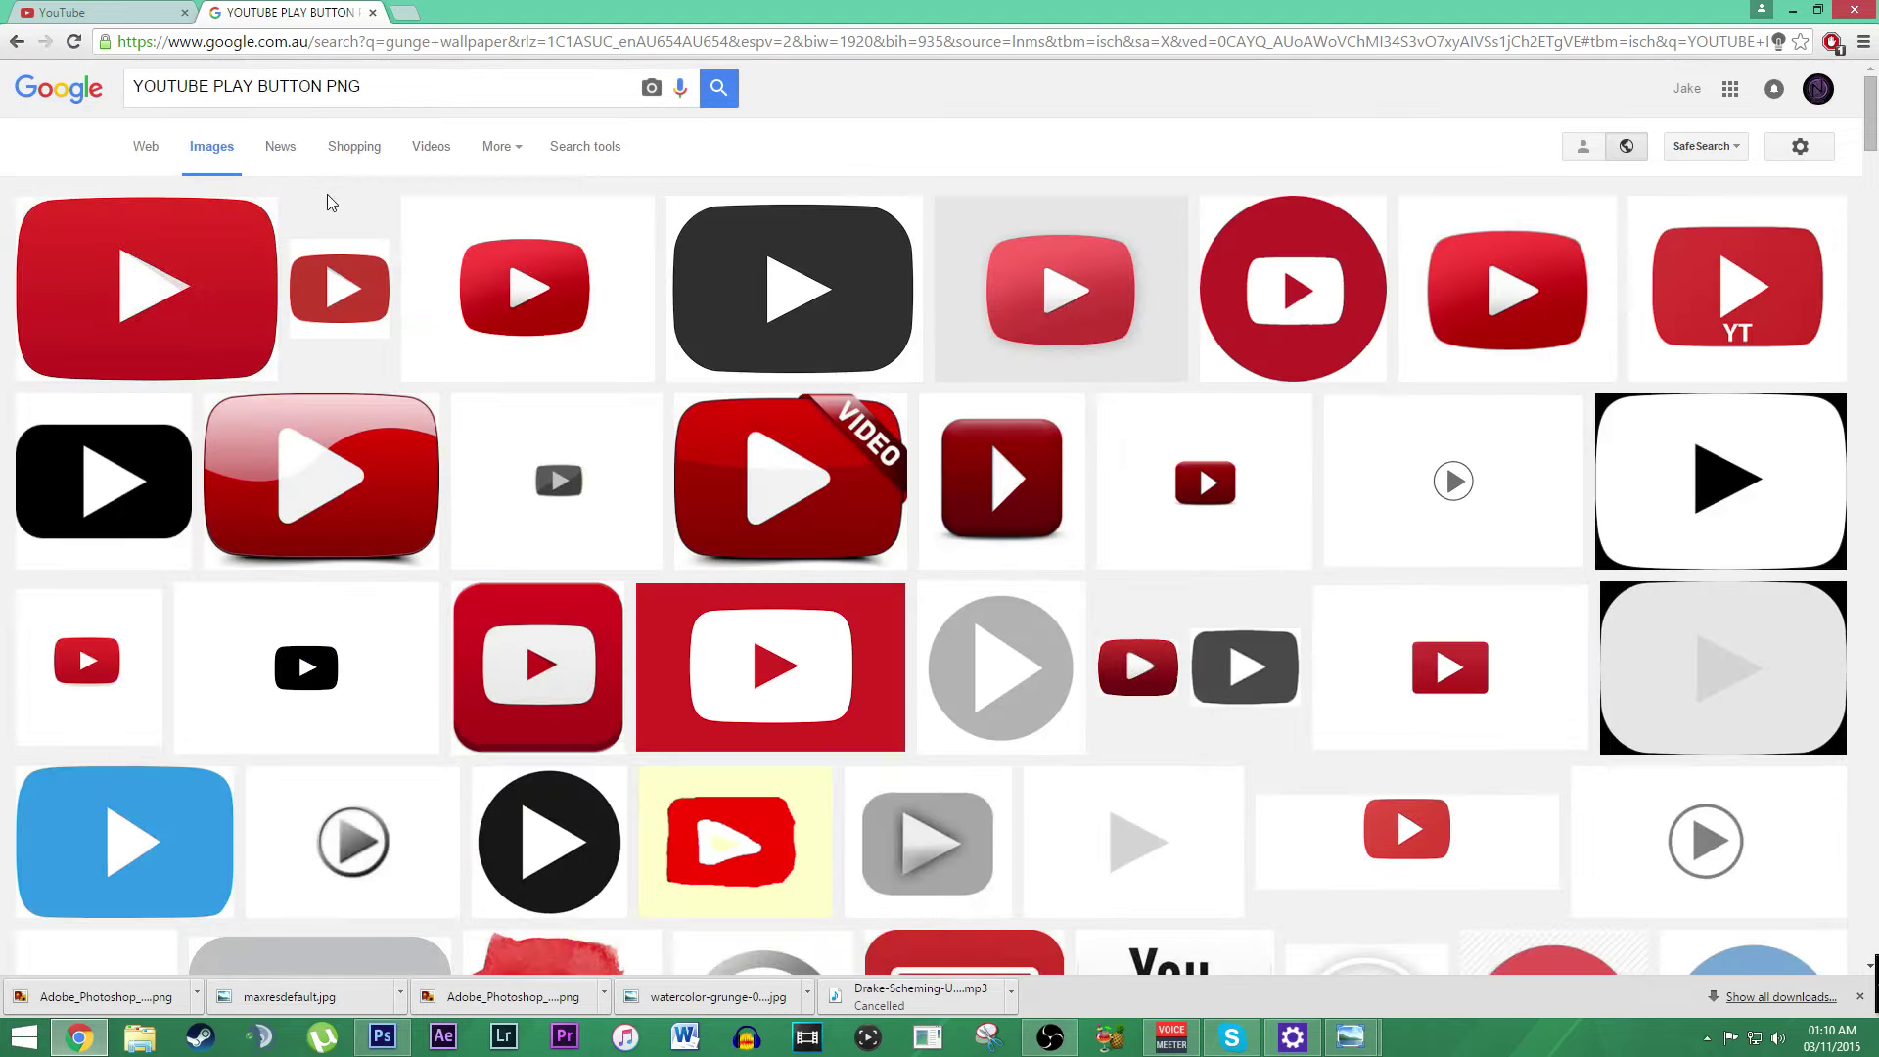
Step: Open the first red play button result at full size and save it as a PNG
left_click(196, 279)
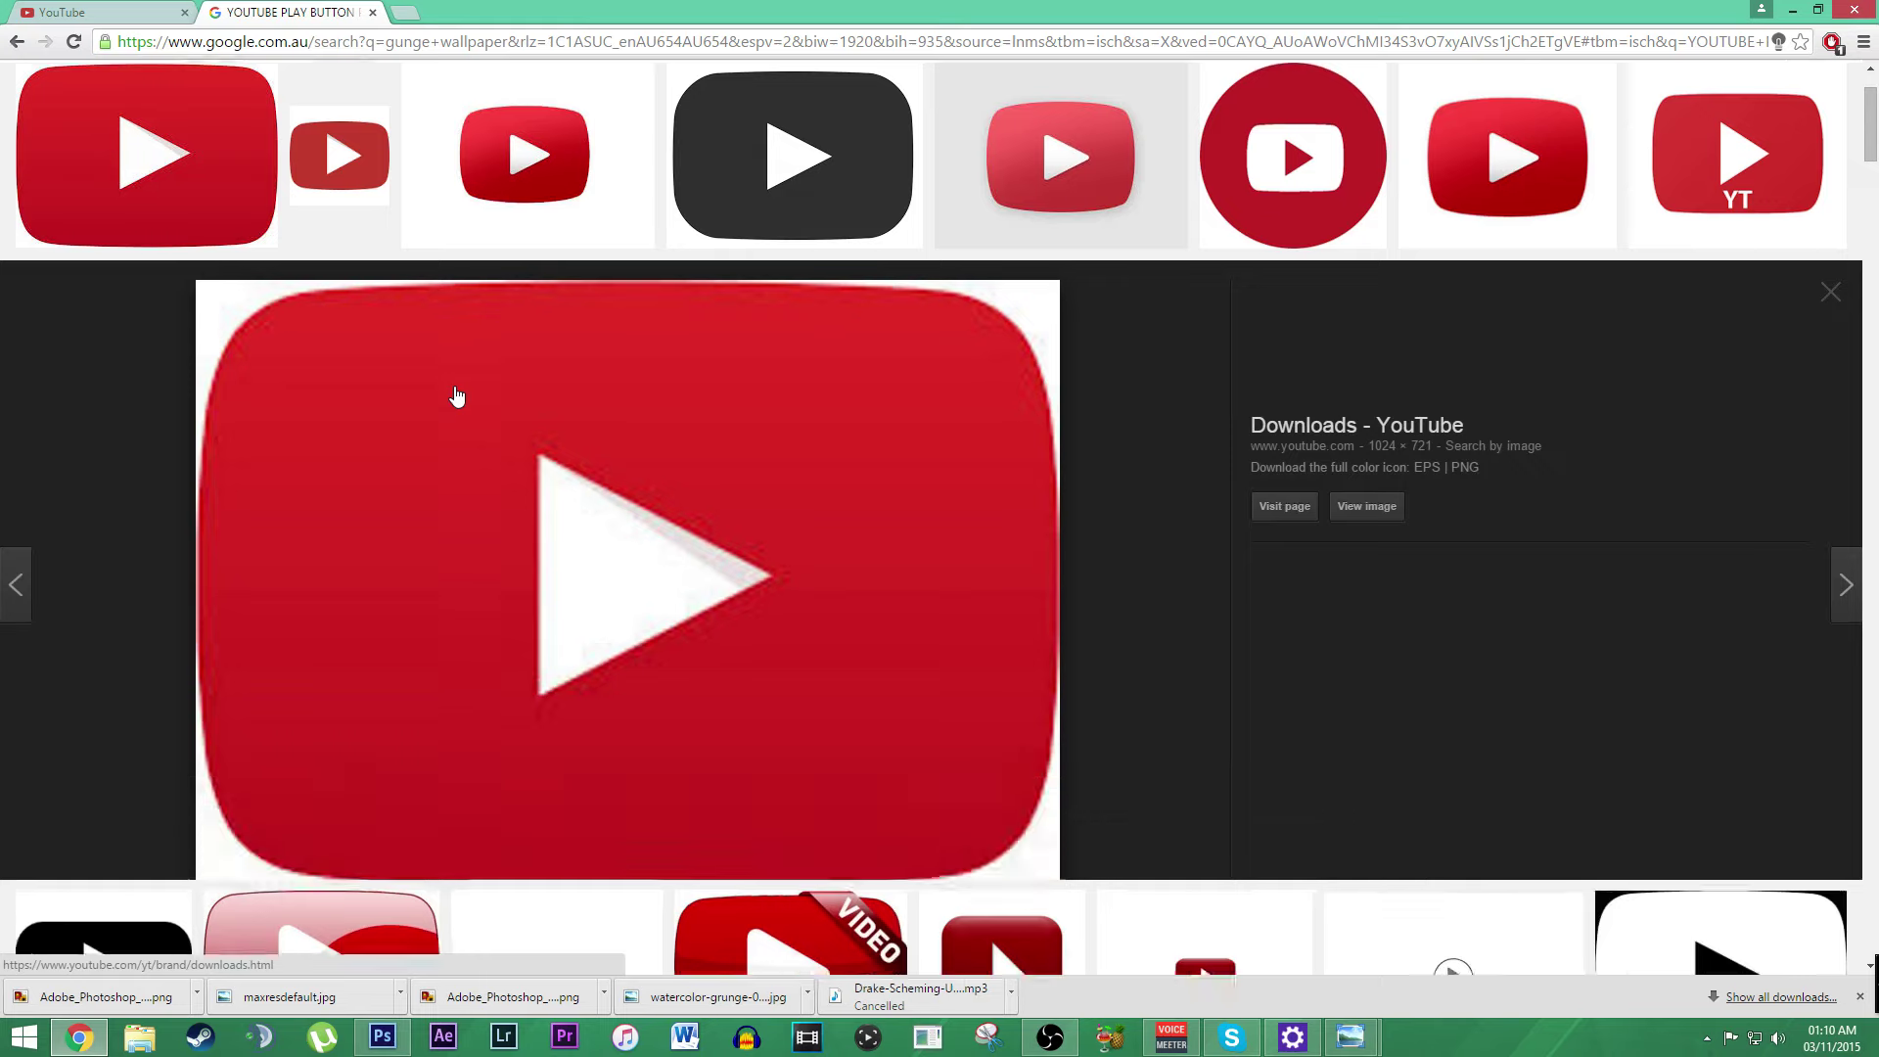
left_click(1337, 495)
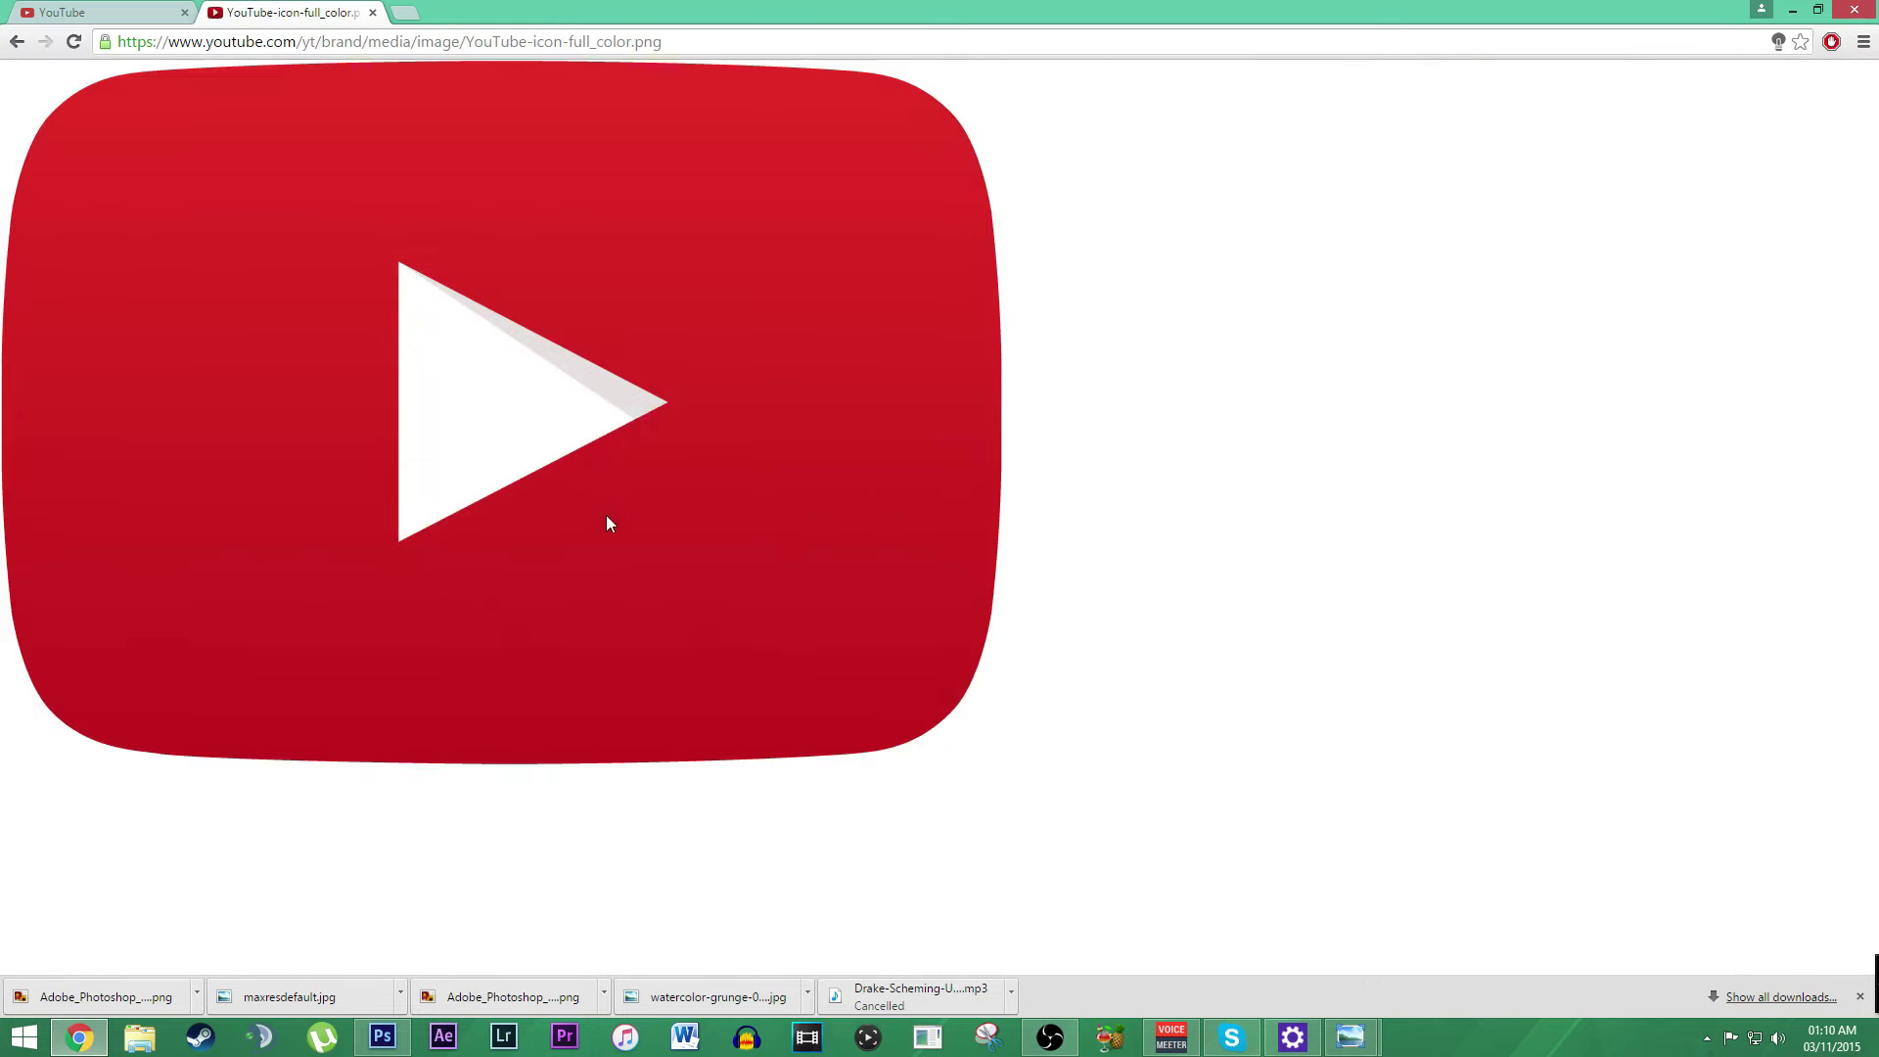
key("ctrl+s")
left_click(774, 449)
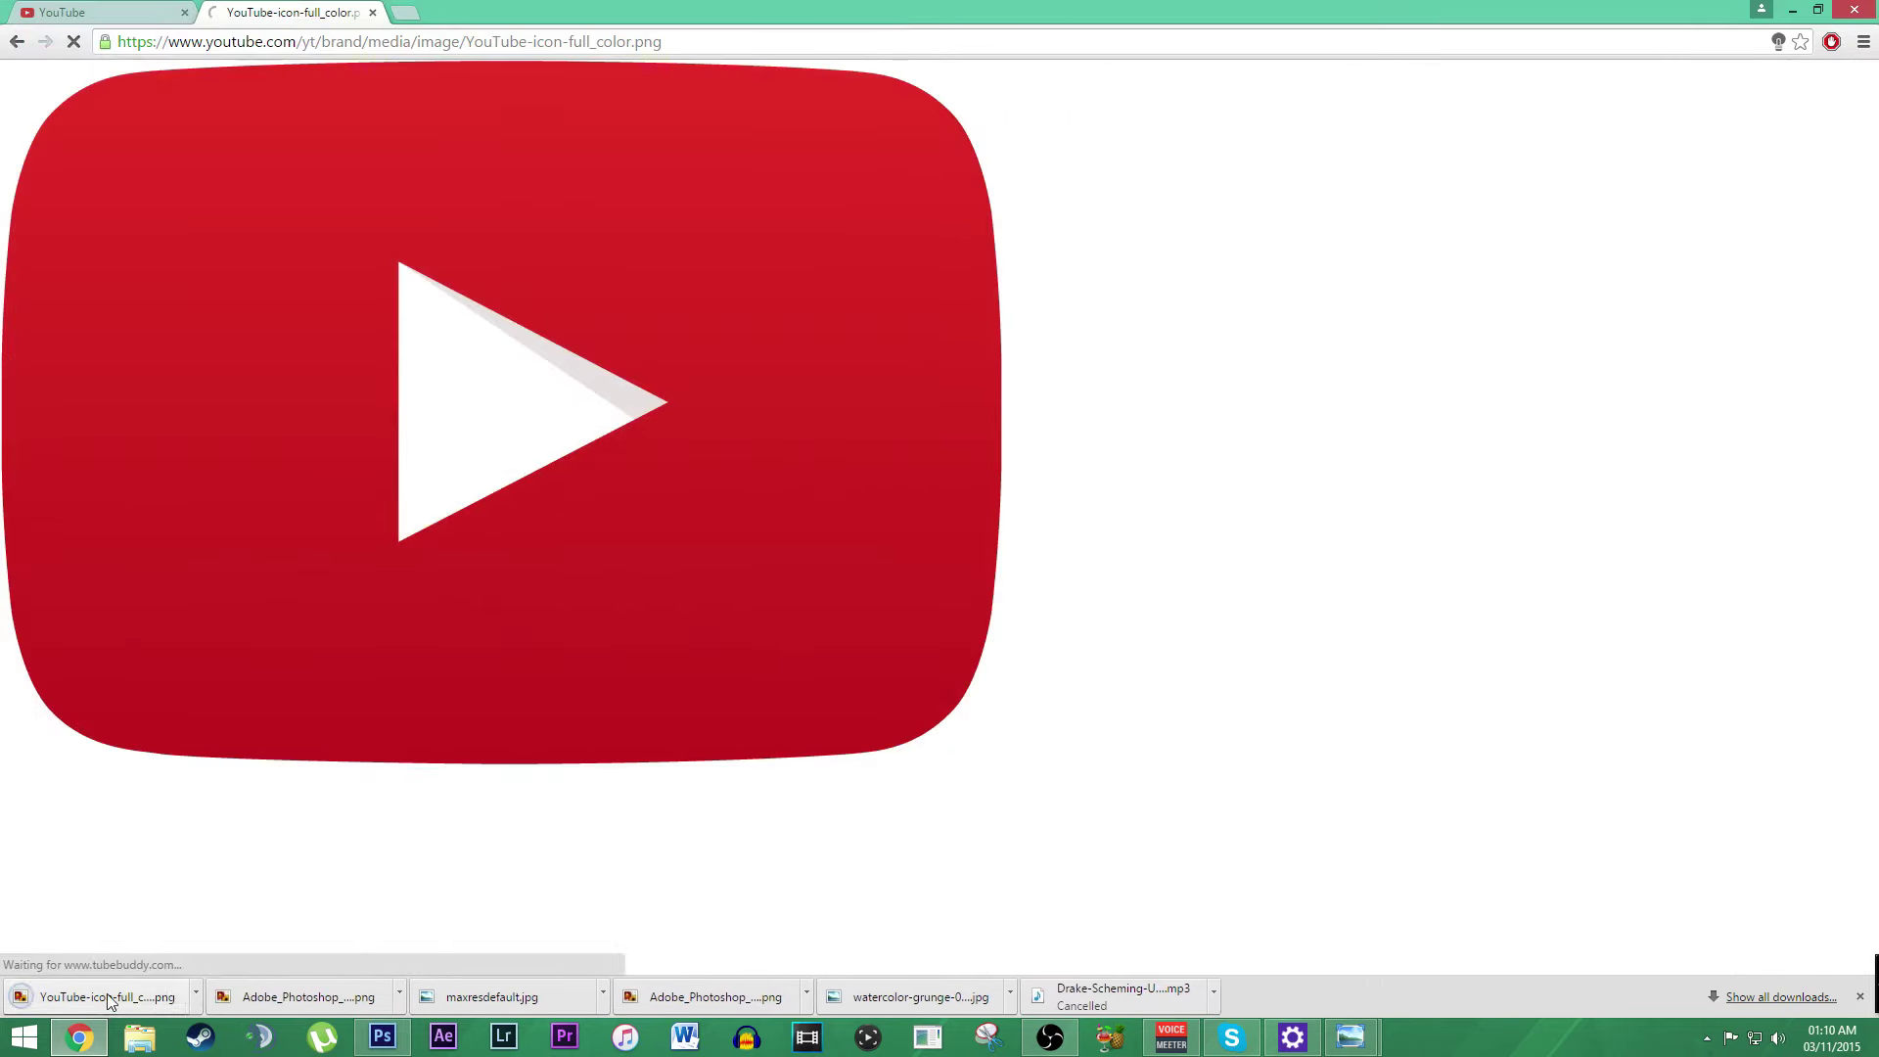
Step: Place the YouTube icon in the Photoshop thumbnail, scaled to about 63% and rotated about 16°, at the canvas's lower-right corner
key("alt+Tab")
left_click_drag(746, 671, 748, 675)
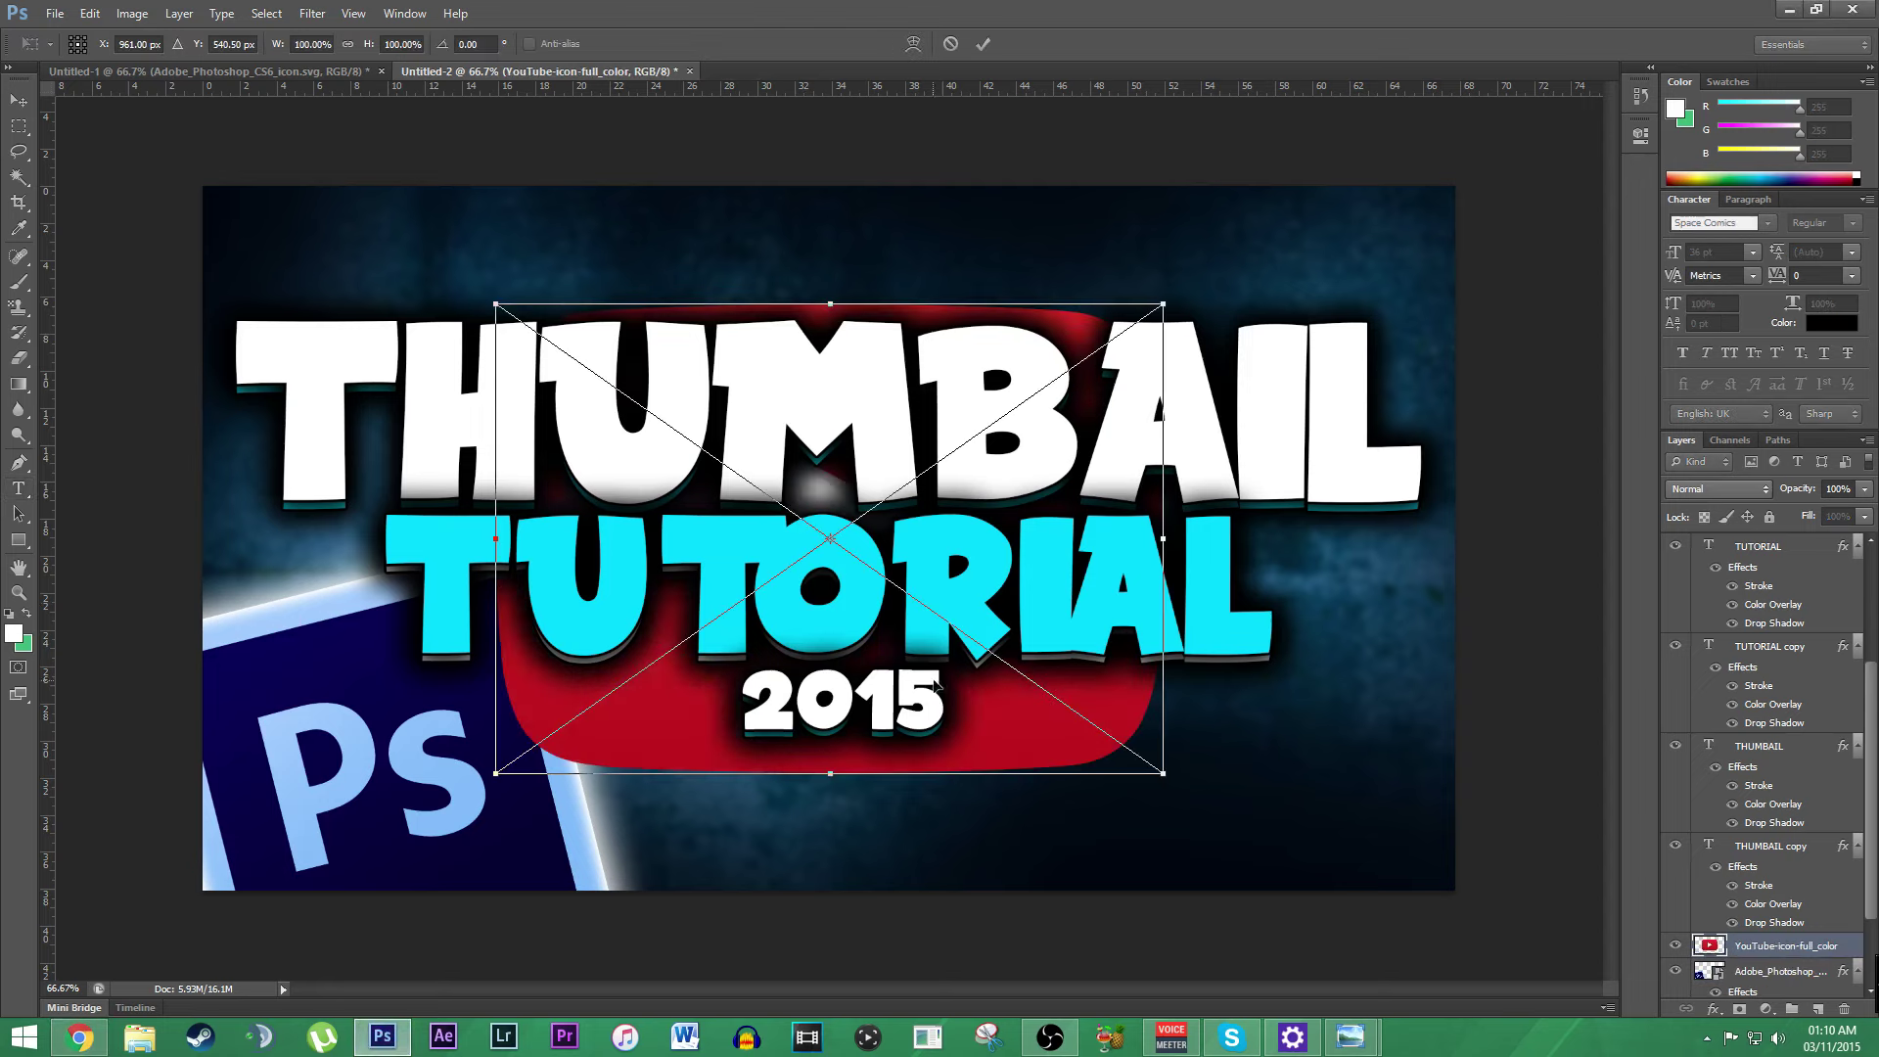
left_click_drag(1086, 705, 1381, 866)
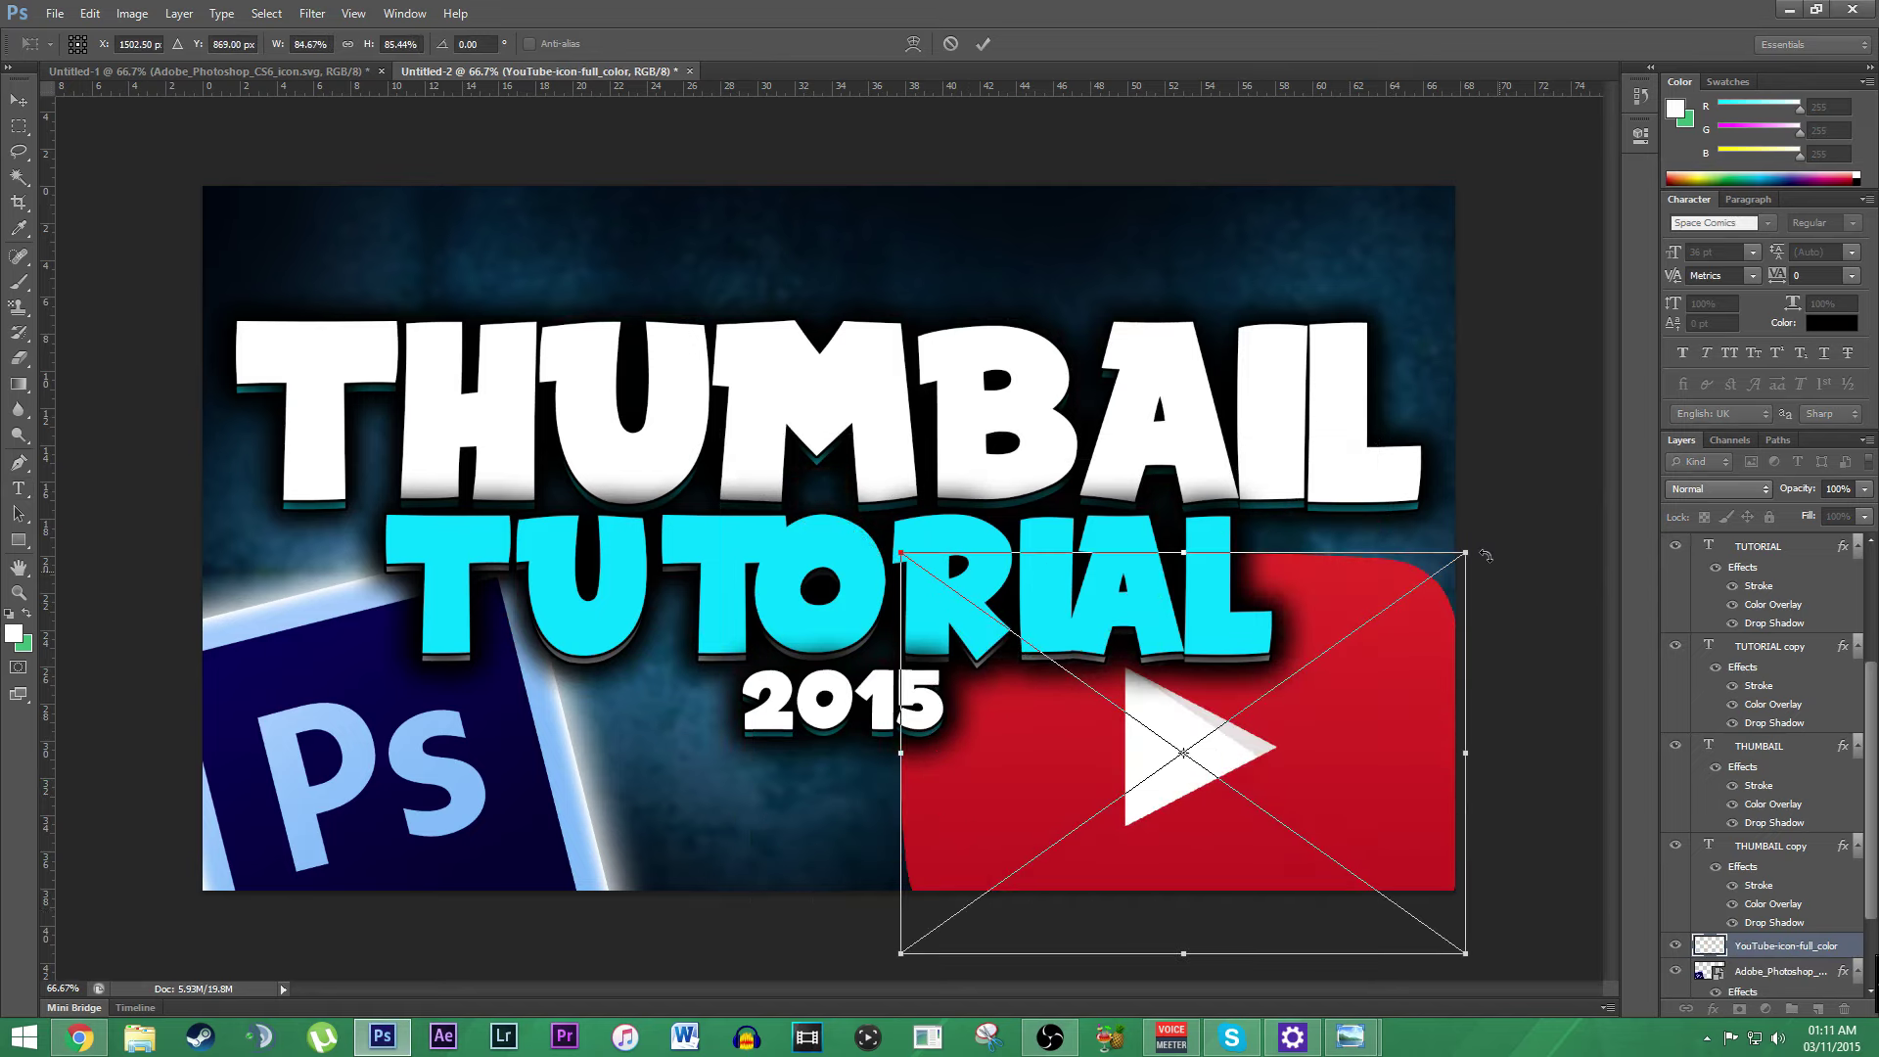
left_click_drag(1474, 538, 1519, 736)
left_click_drag(1177, 668, 1228, 688)
left_click_drag(1223, 687, 1217, 689)
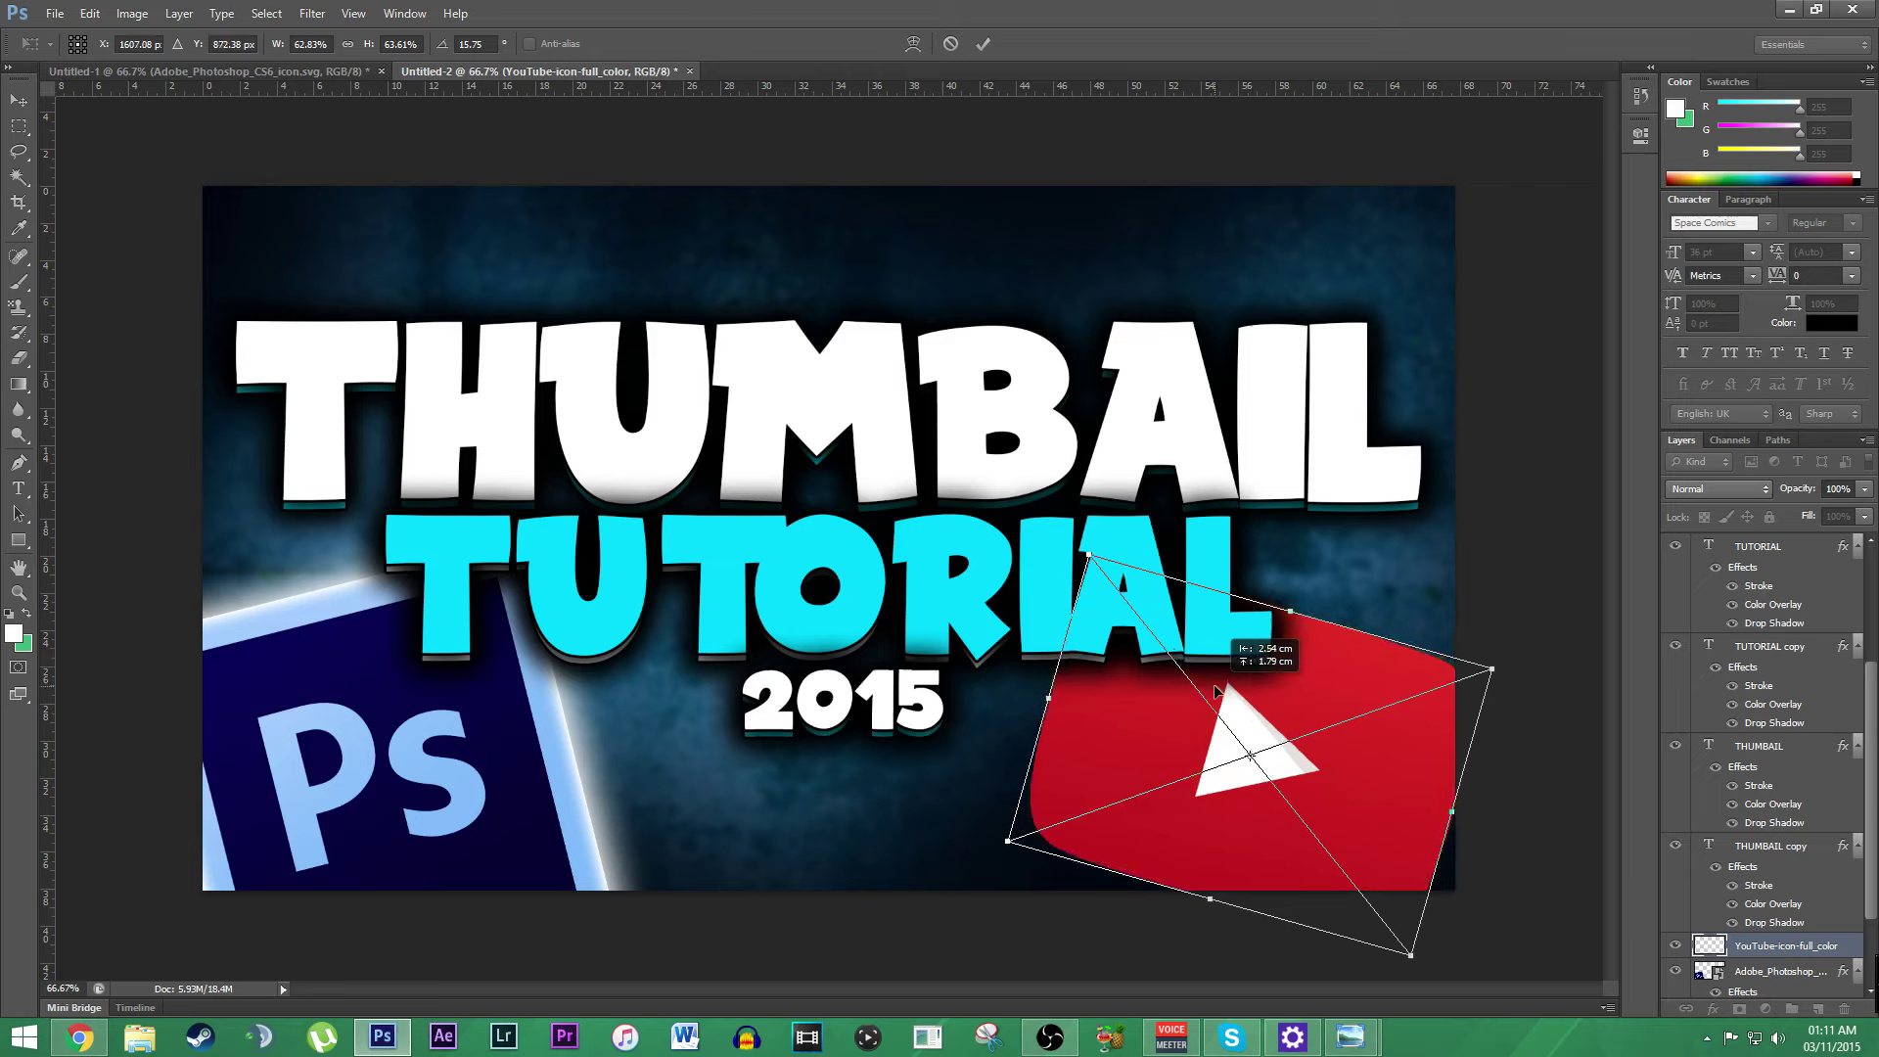
left_click(983, 43)
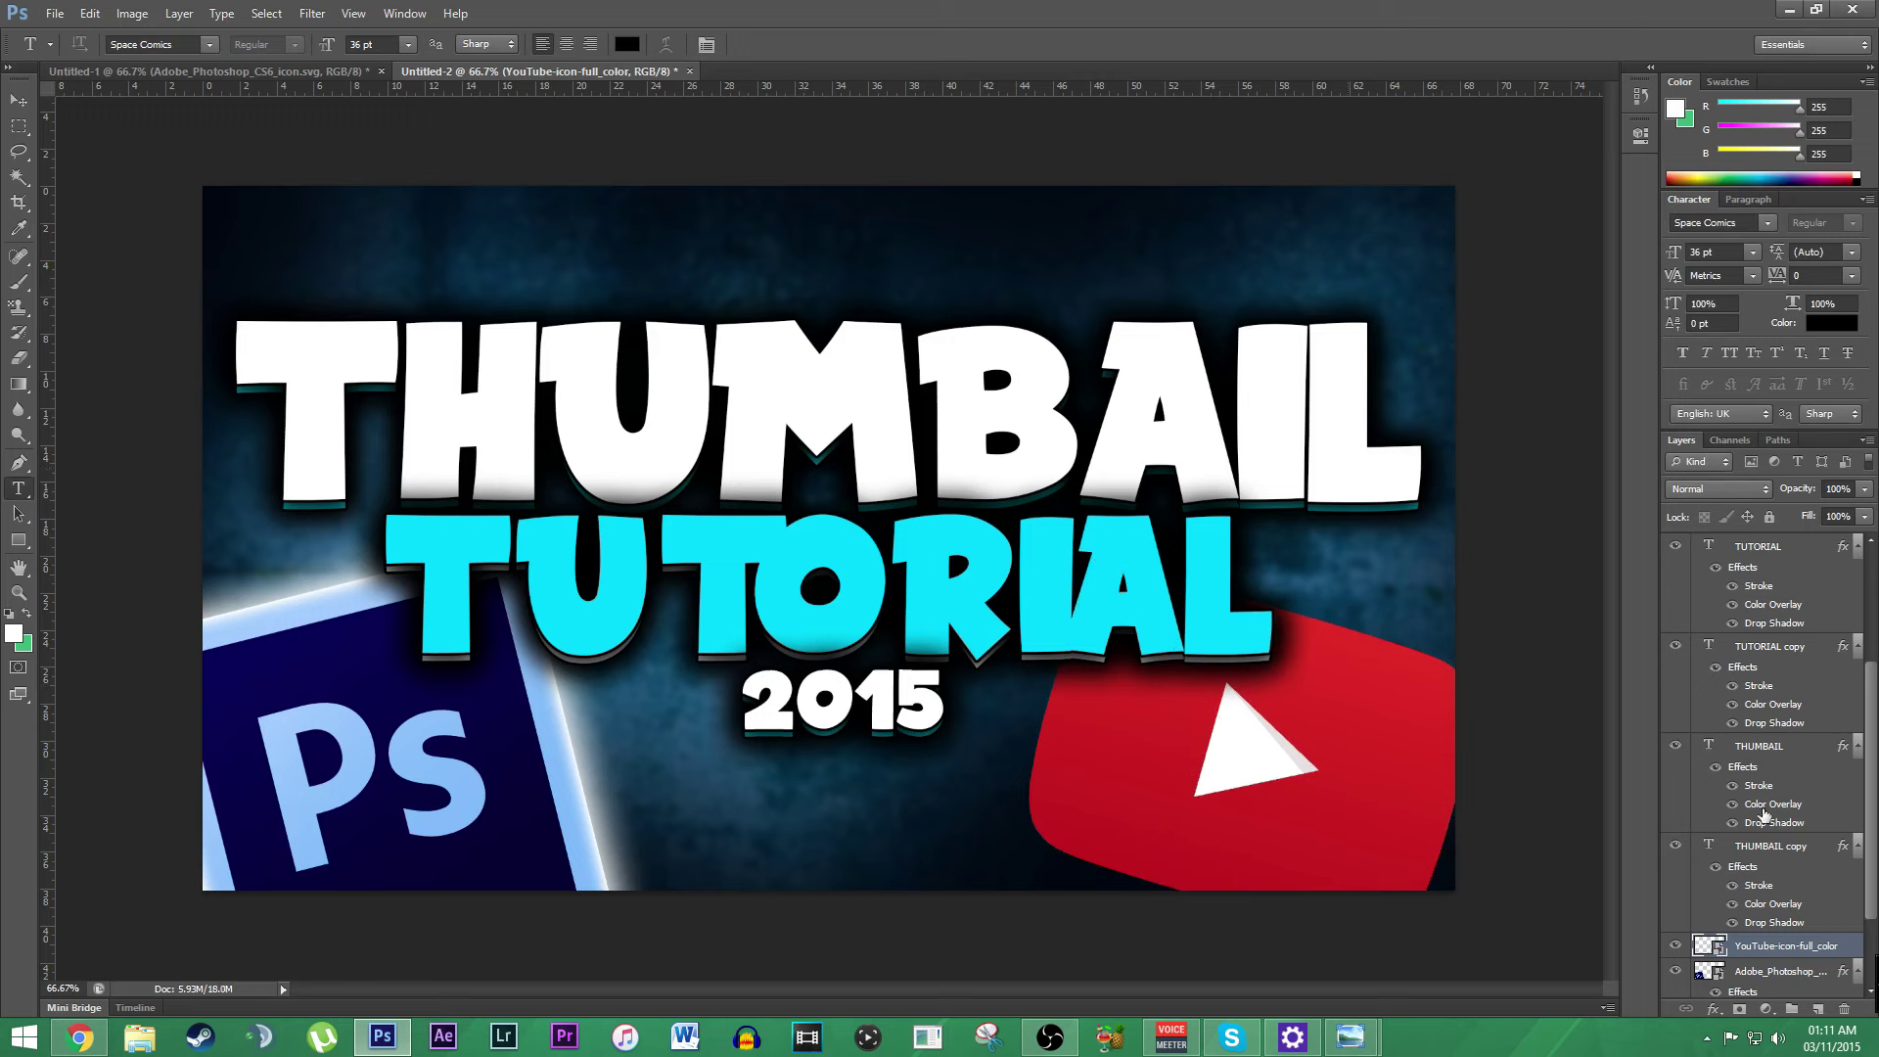
Step: Copy the Ps icon's Inner Glow and Drop Shadow onto the YouTube icon layer, and switch to the Untitled-1 document
scroll(1767, 905, "down", 2)
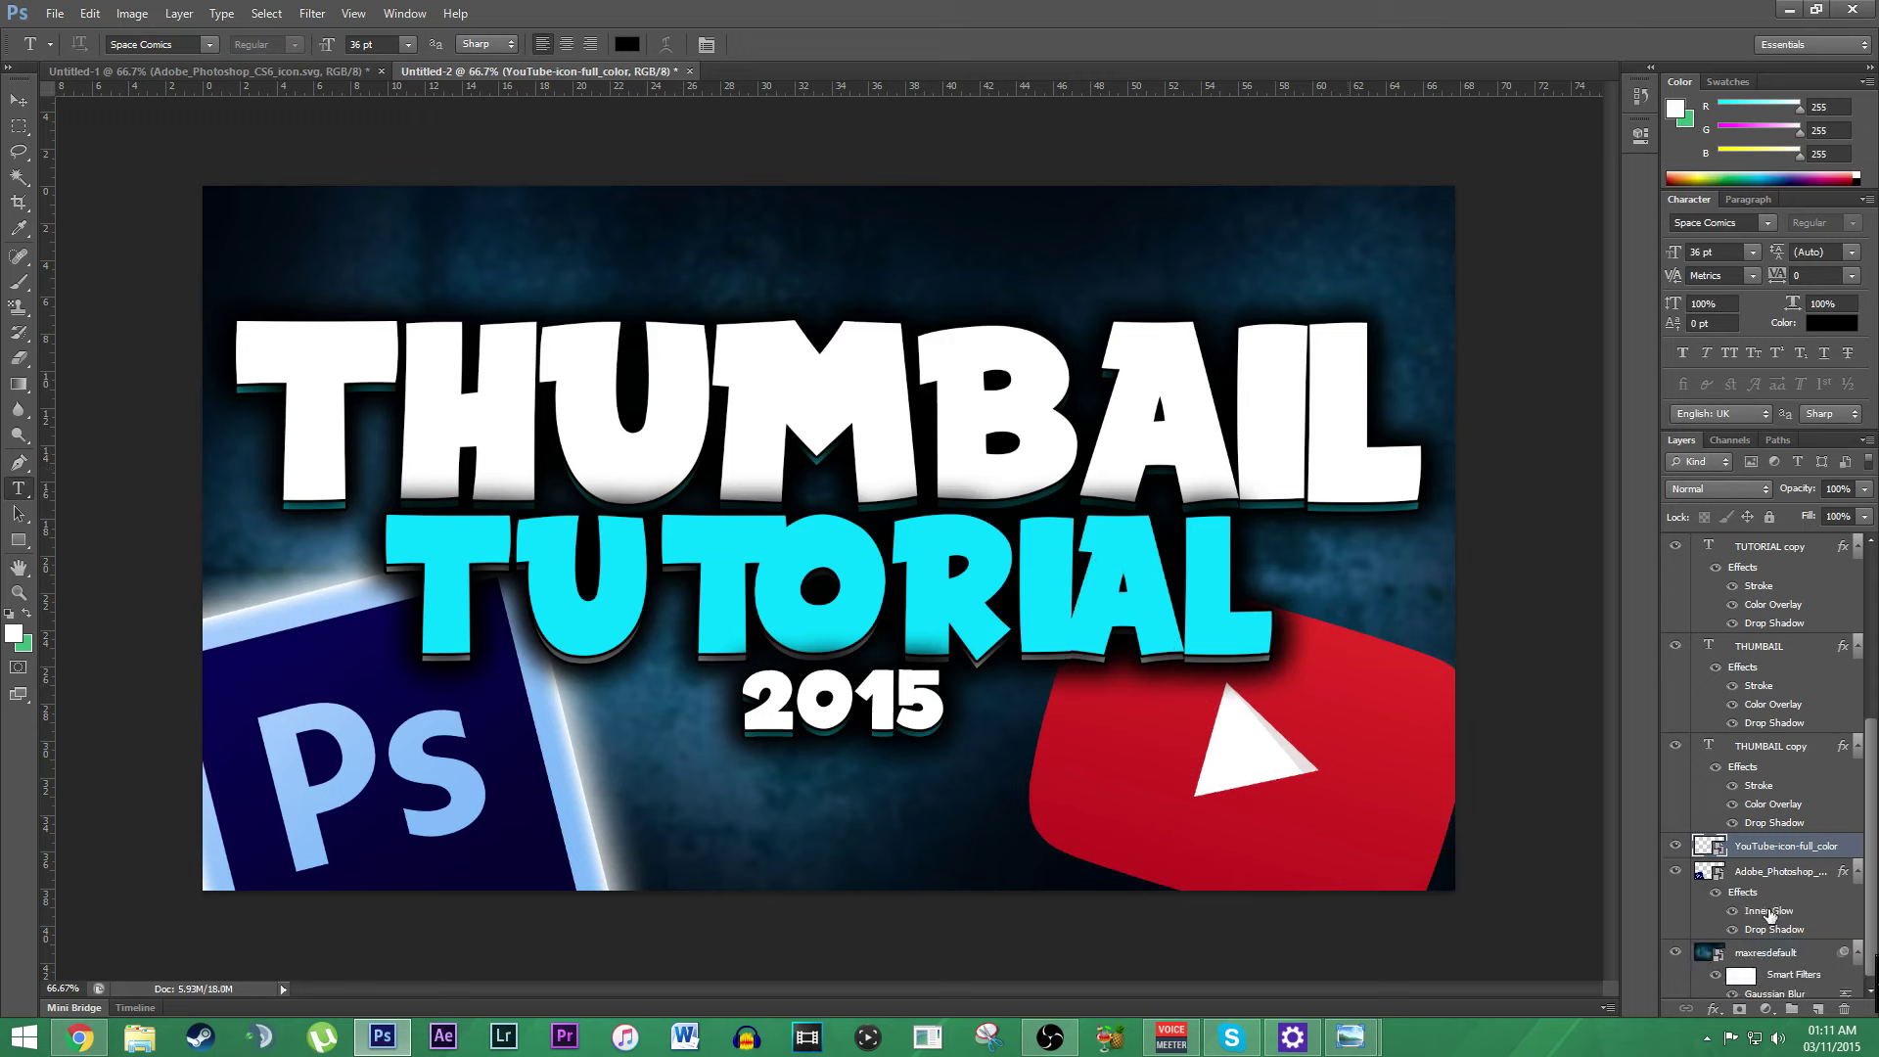
left_click_drag(1741, 842, 1741, 843)
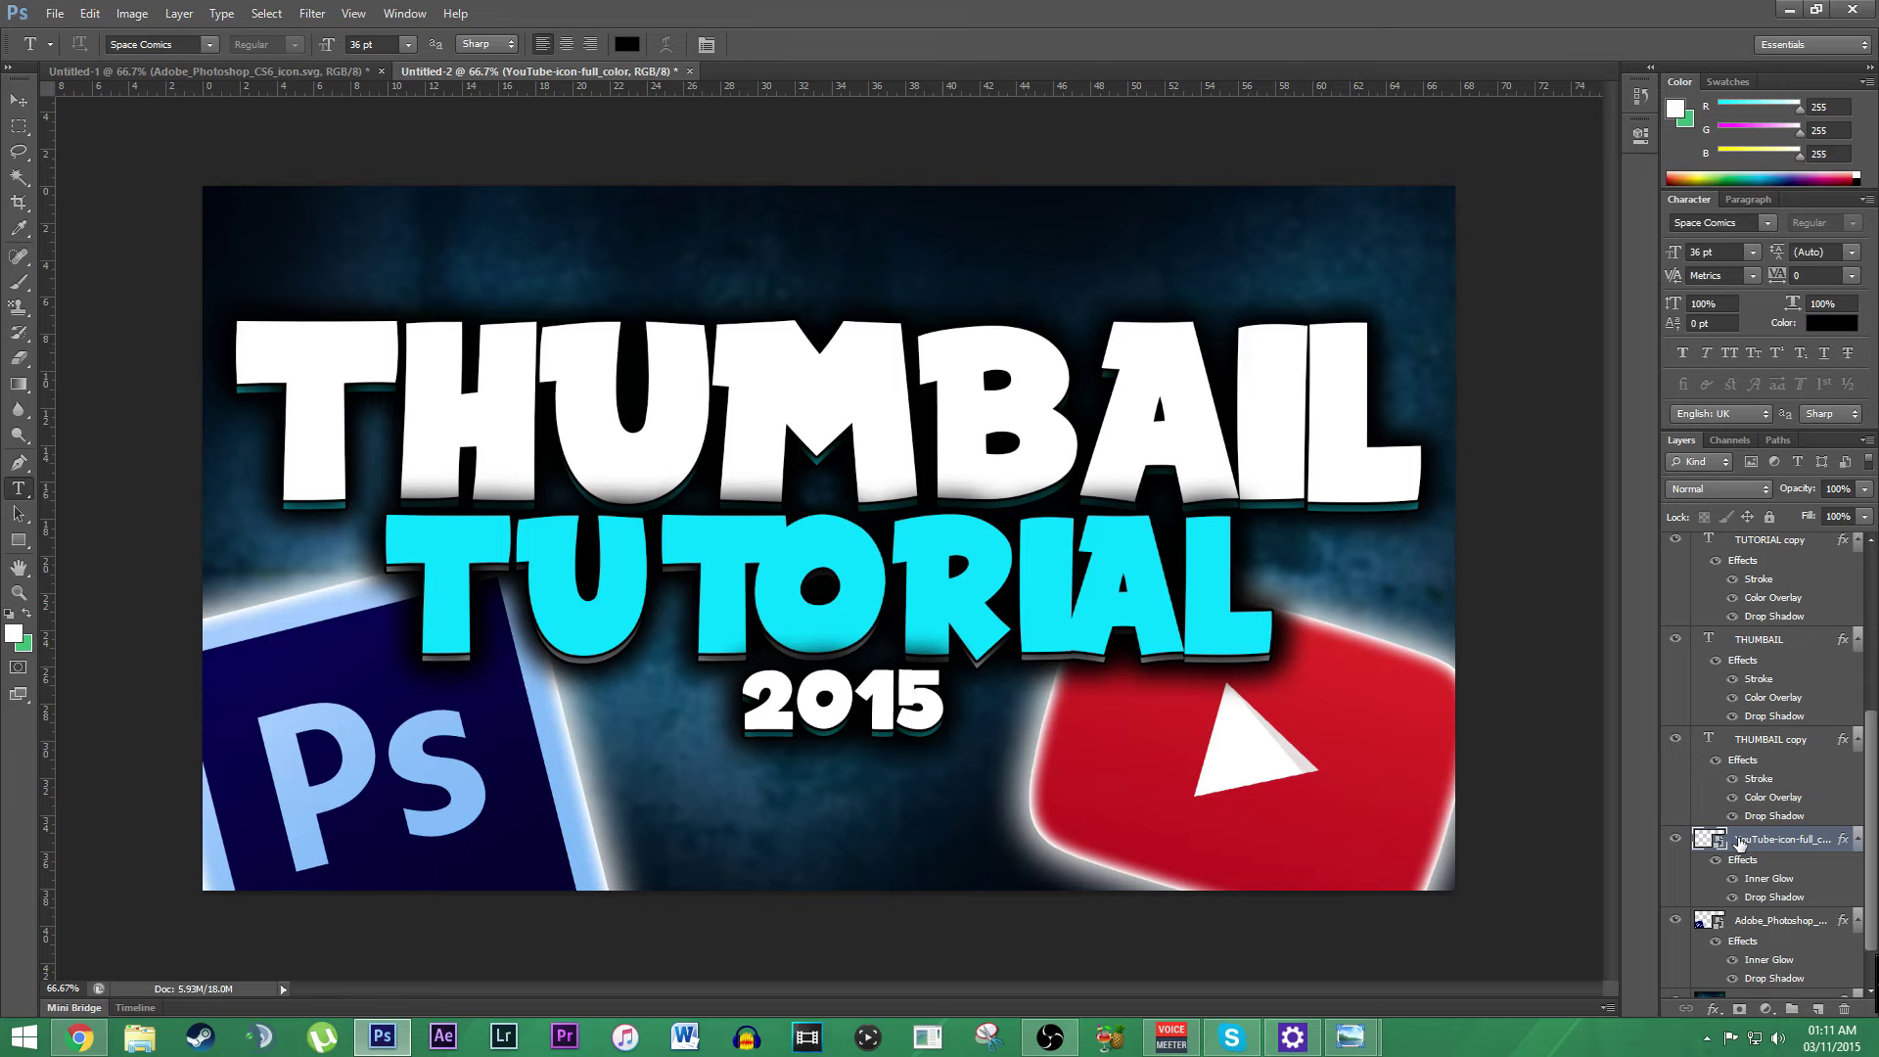
left_click(284, 71)
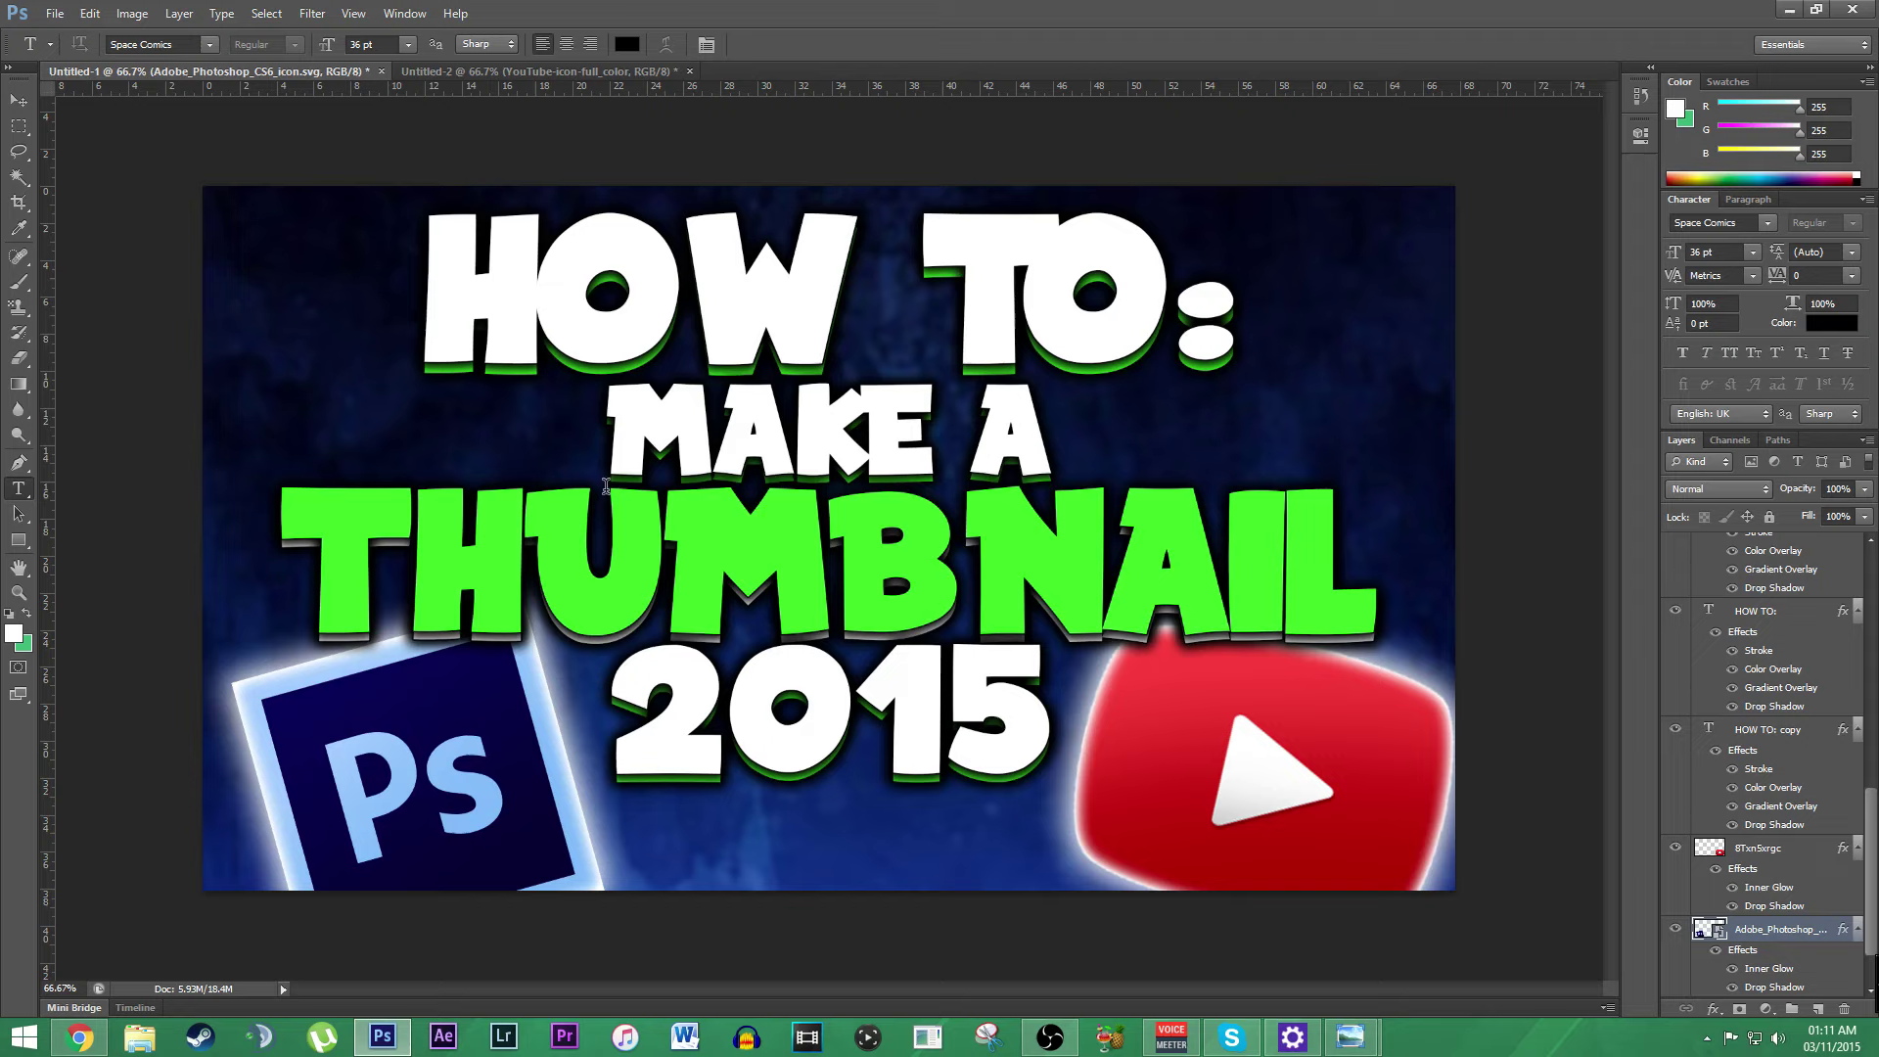
Step: In File Explorer, open the Youtube Graphics folder on Local Disk (D:) and view the gaming thumbnail as a reference, closing it when done
left_click(139, 1038)
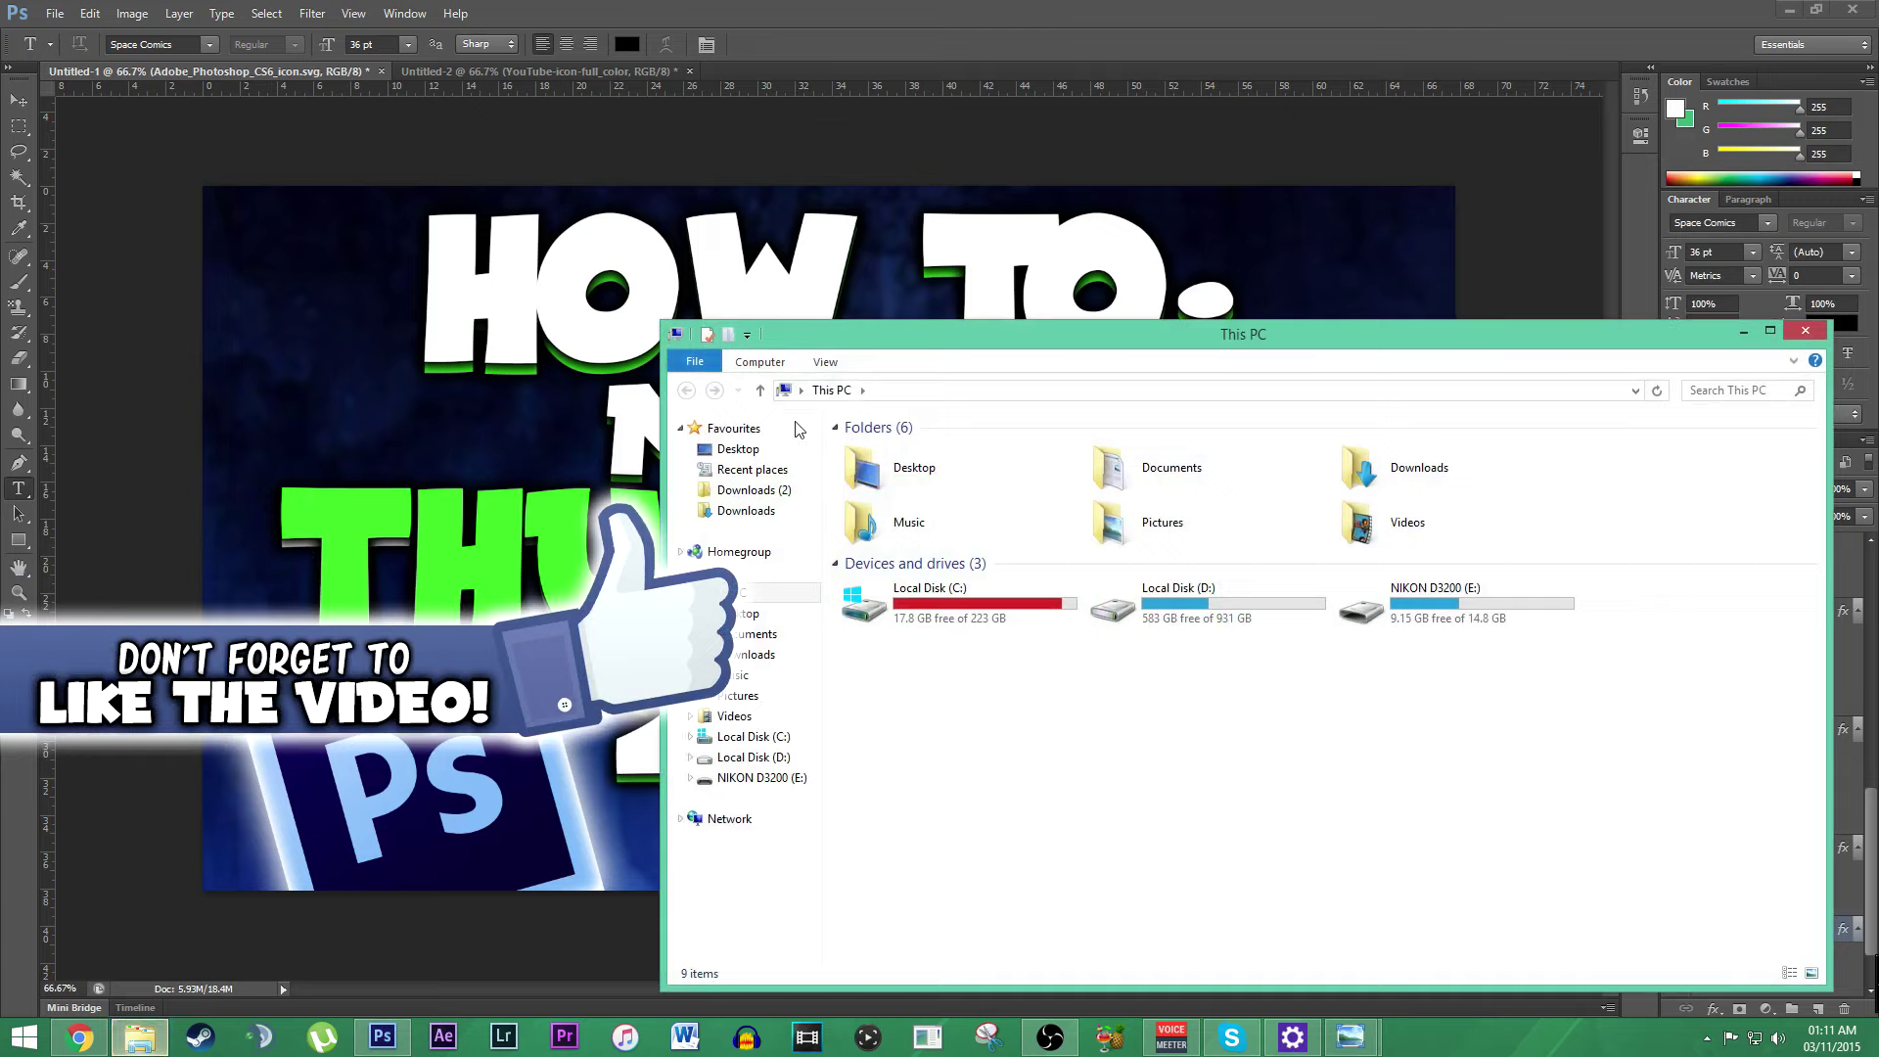
double_click(908, 613)
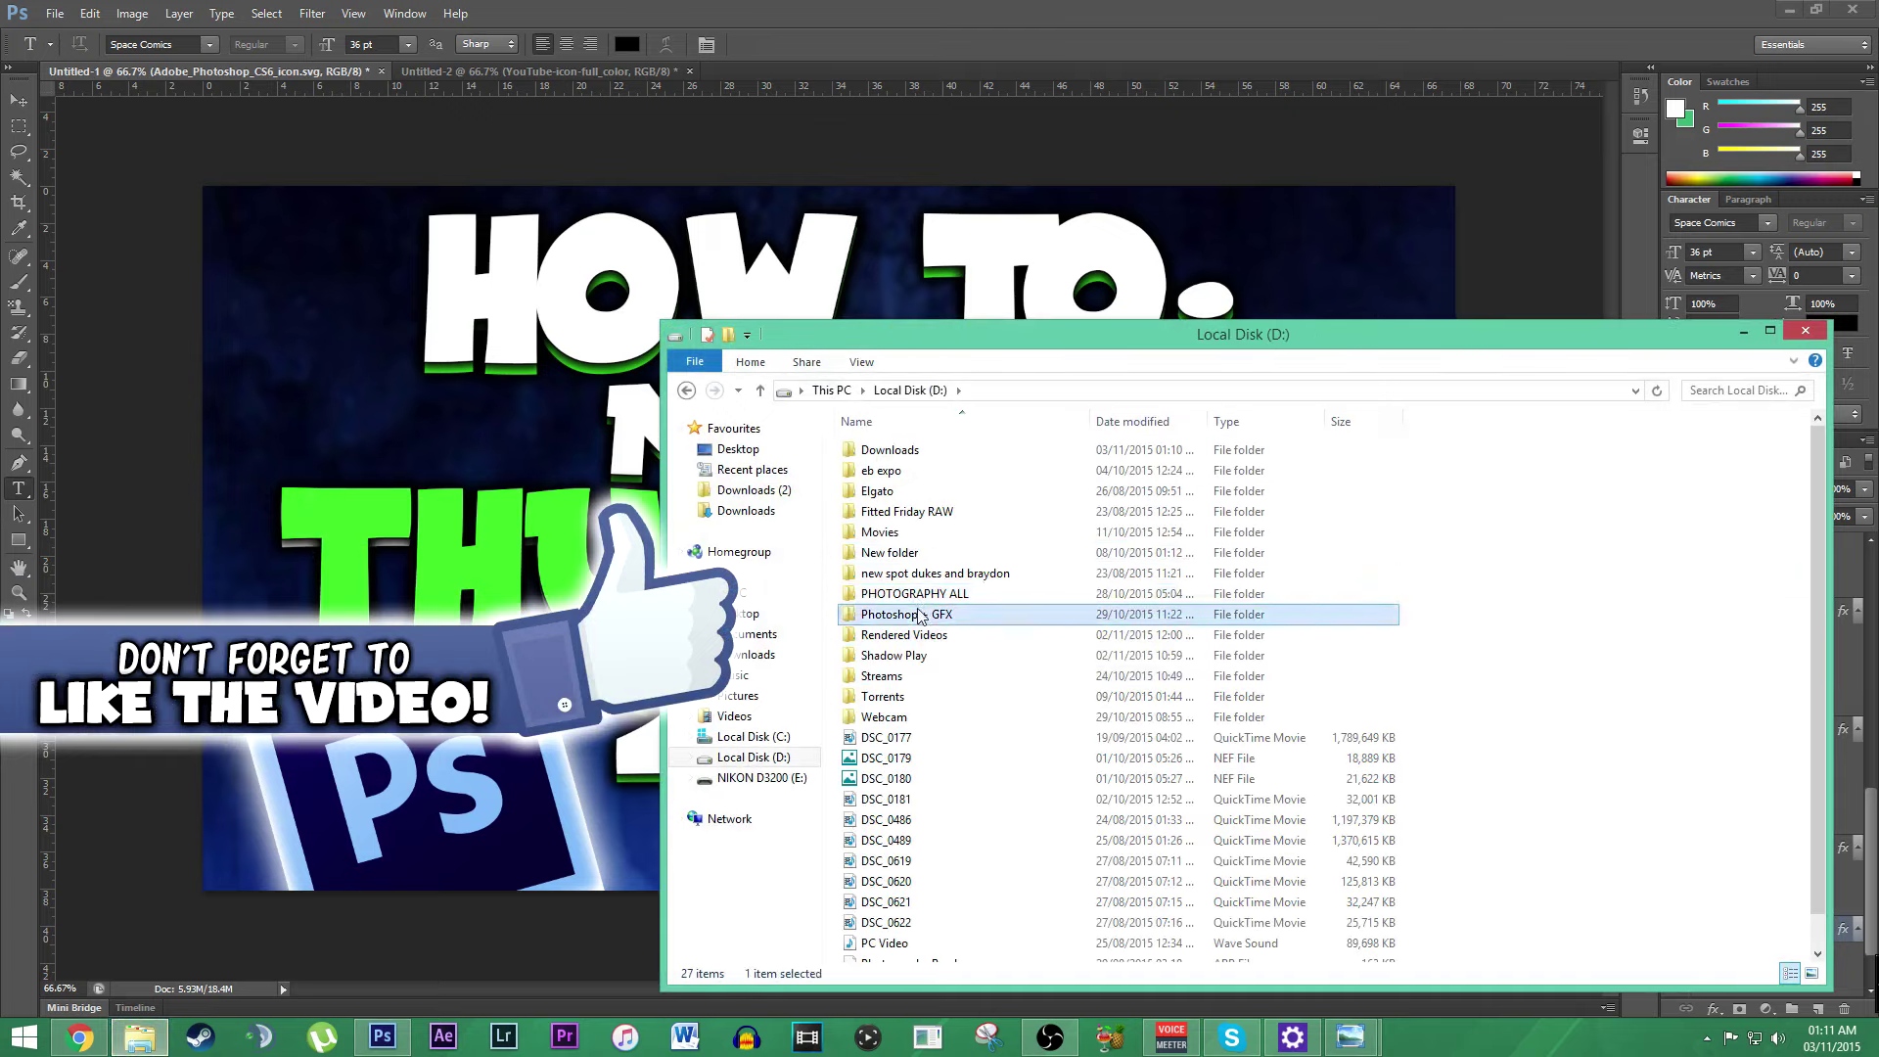
double_click(912, 495)
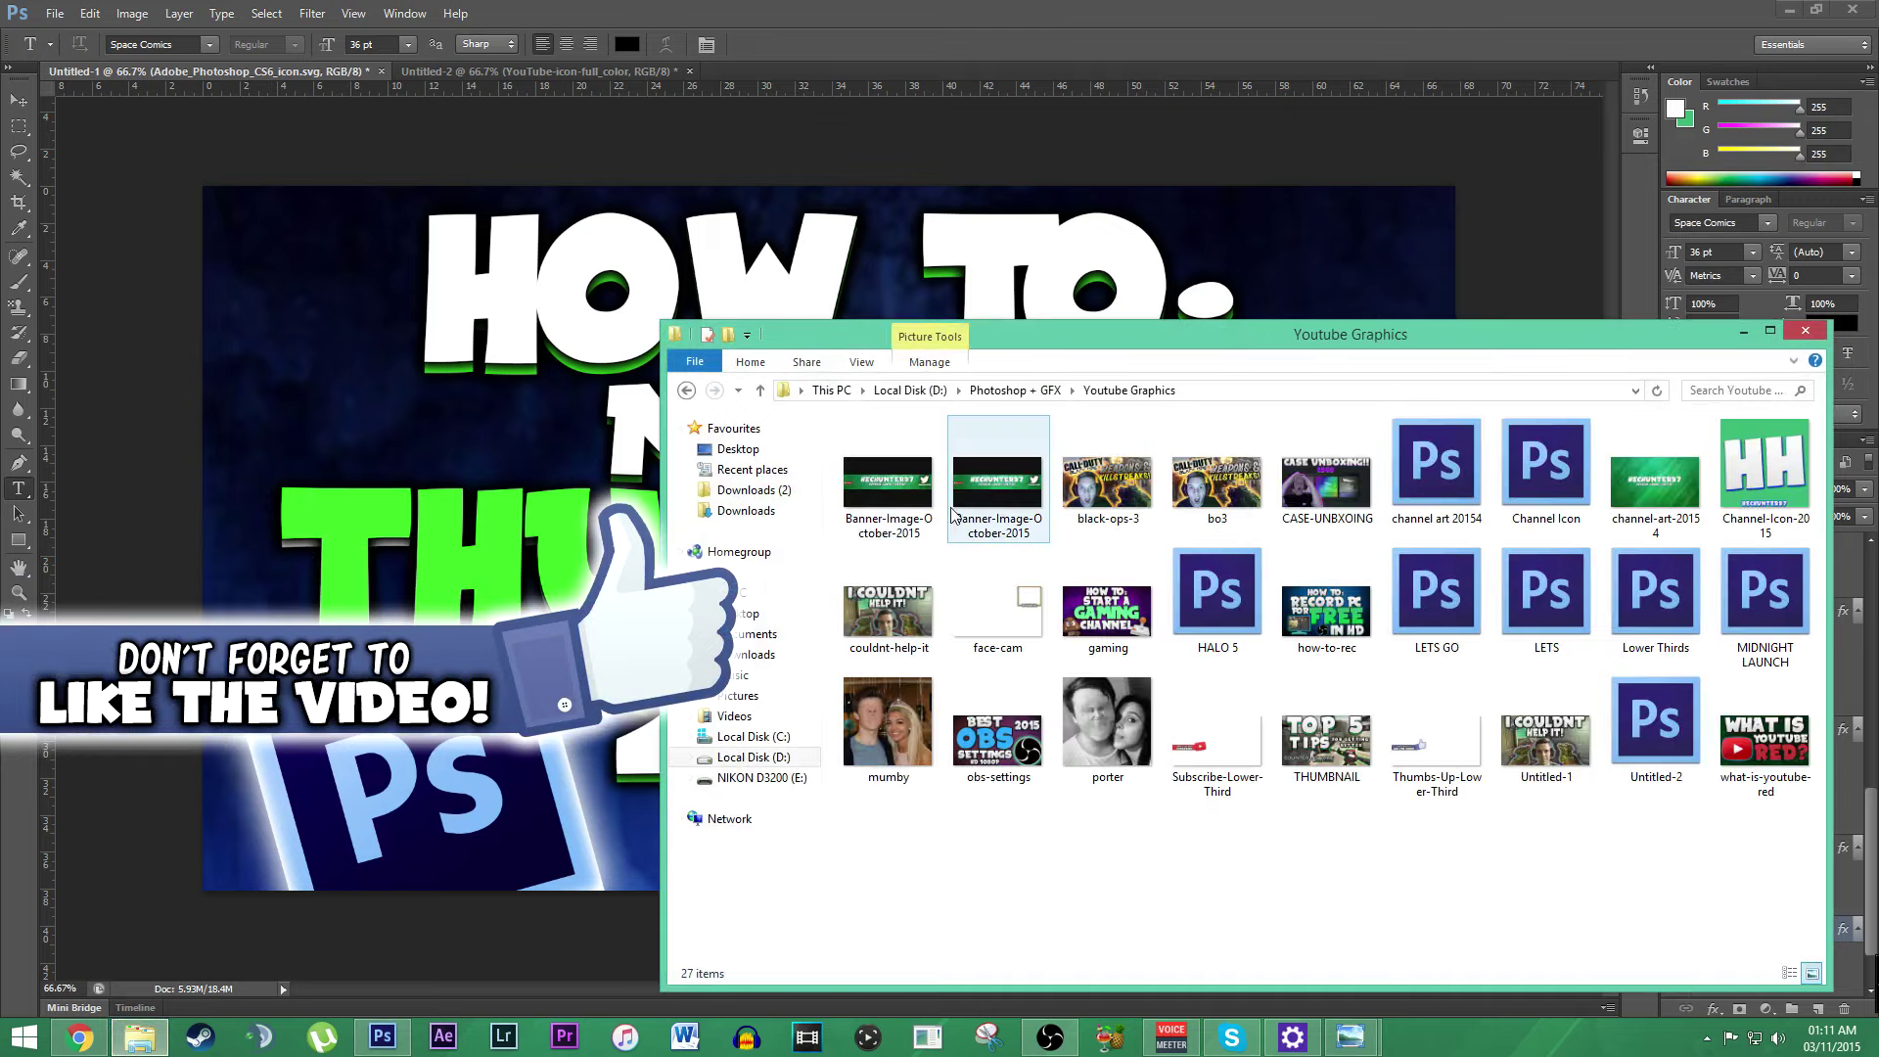
double_click(1132, 629)
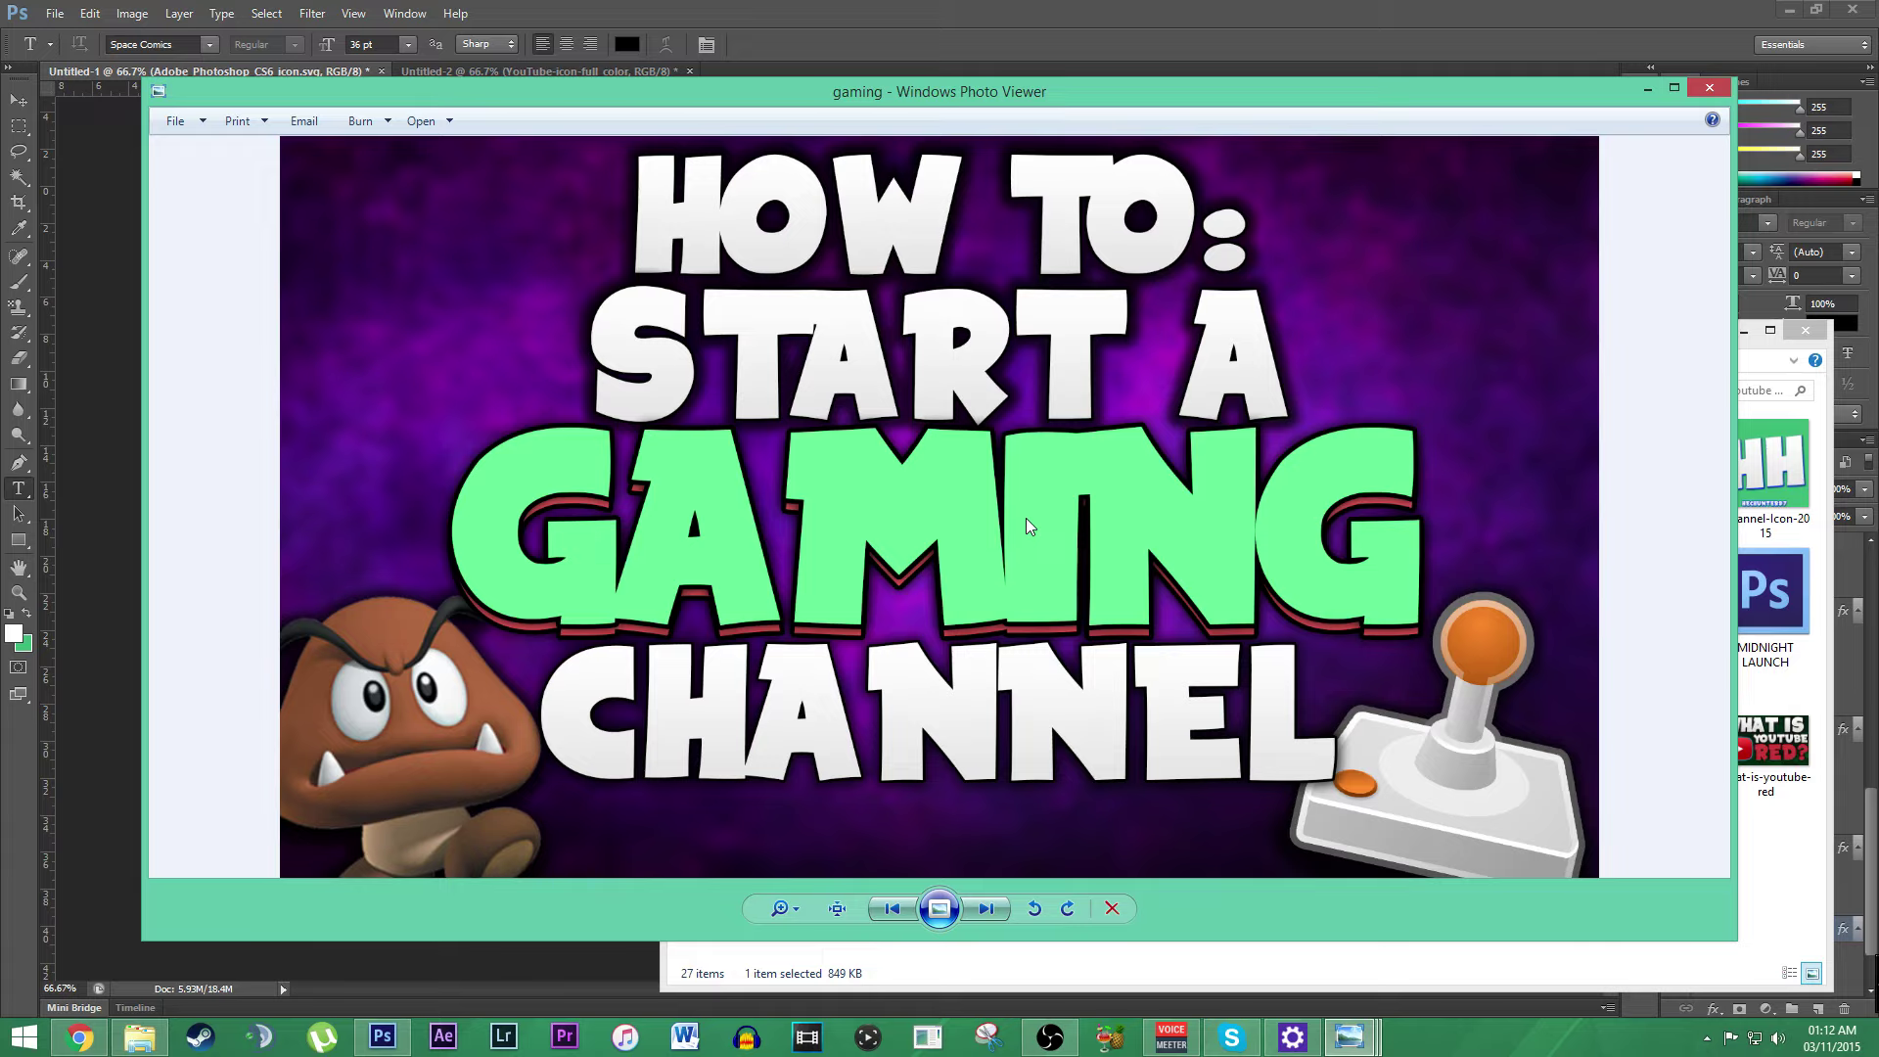
left_click(1711, 88)
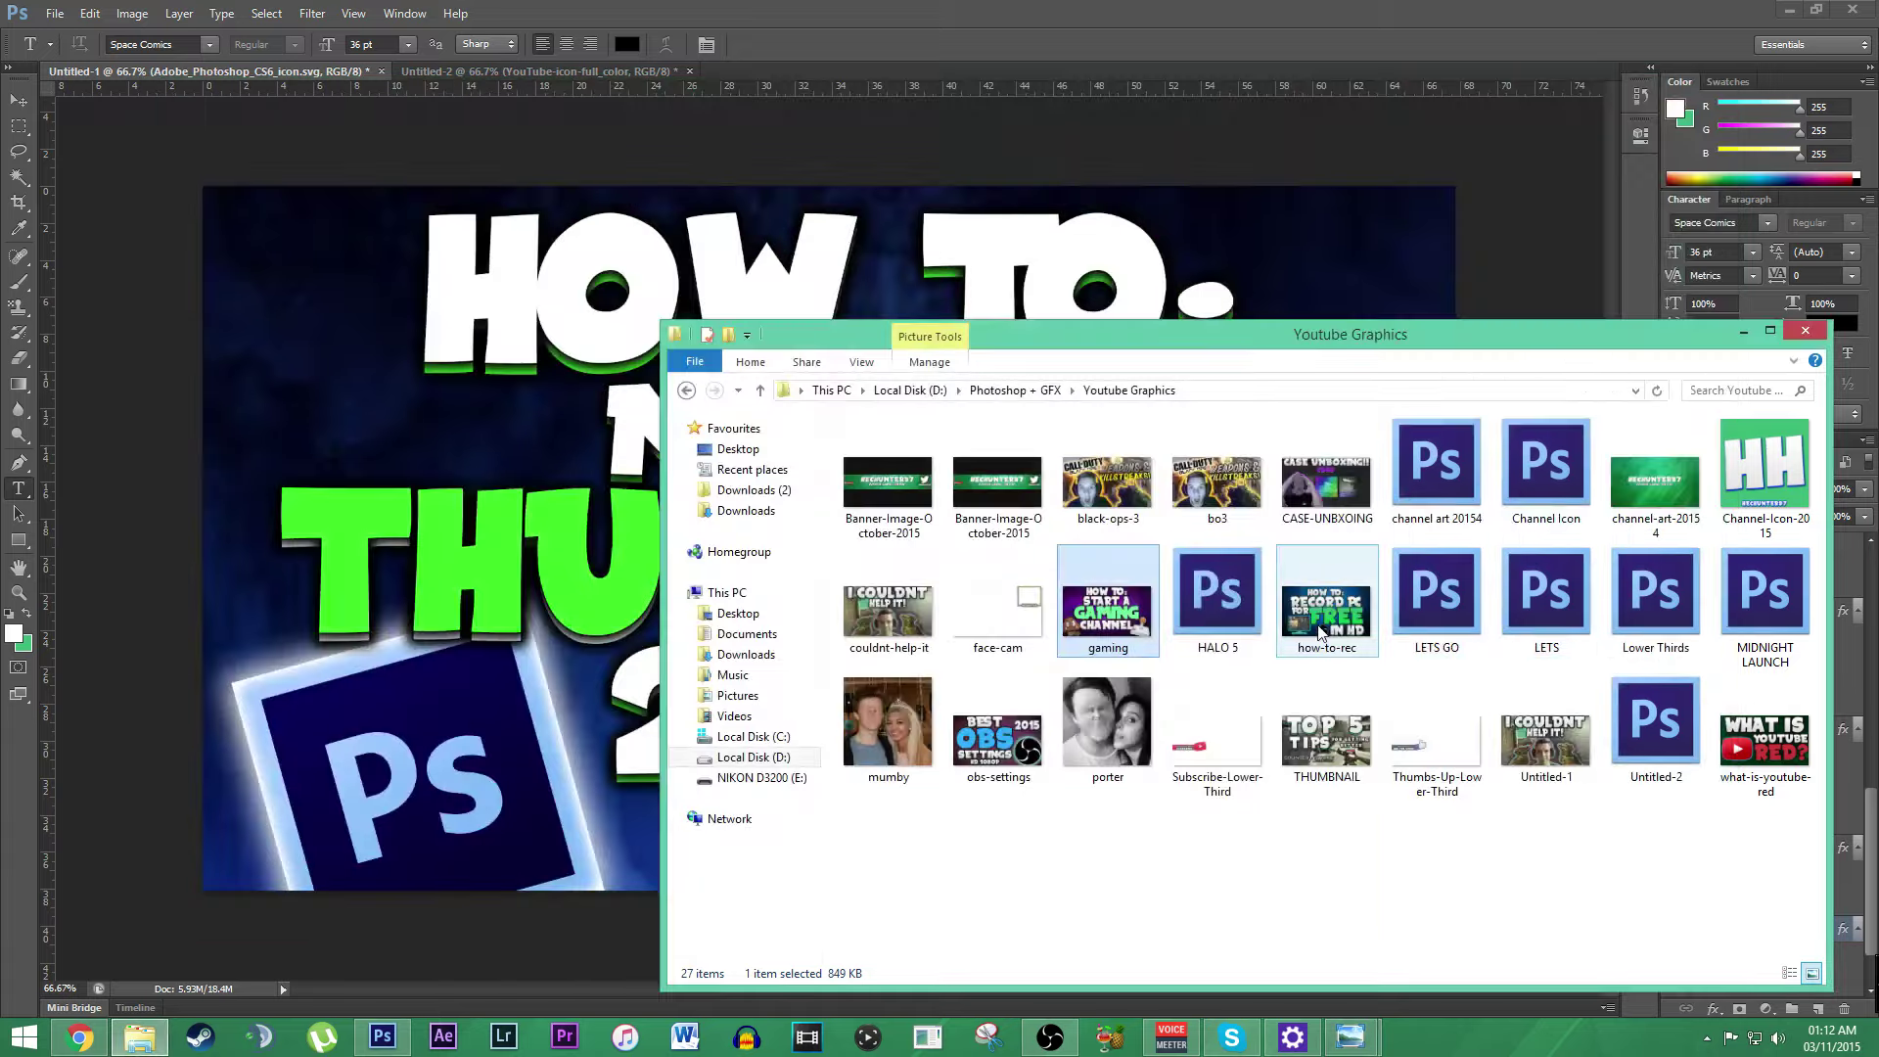
Step: View the how-to-rec thumbnail for comparison, close it along with the folder window, and return to the Photoshop thumbnail
double_click(1327, 592)
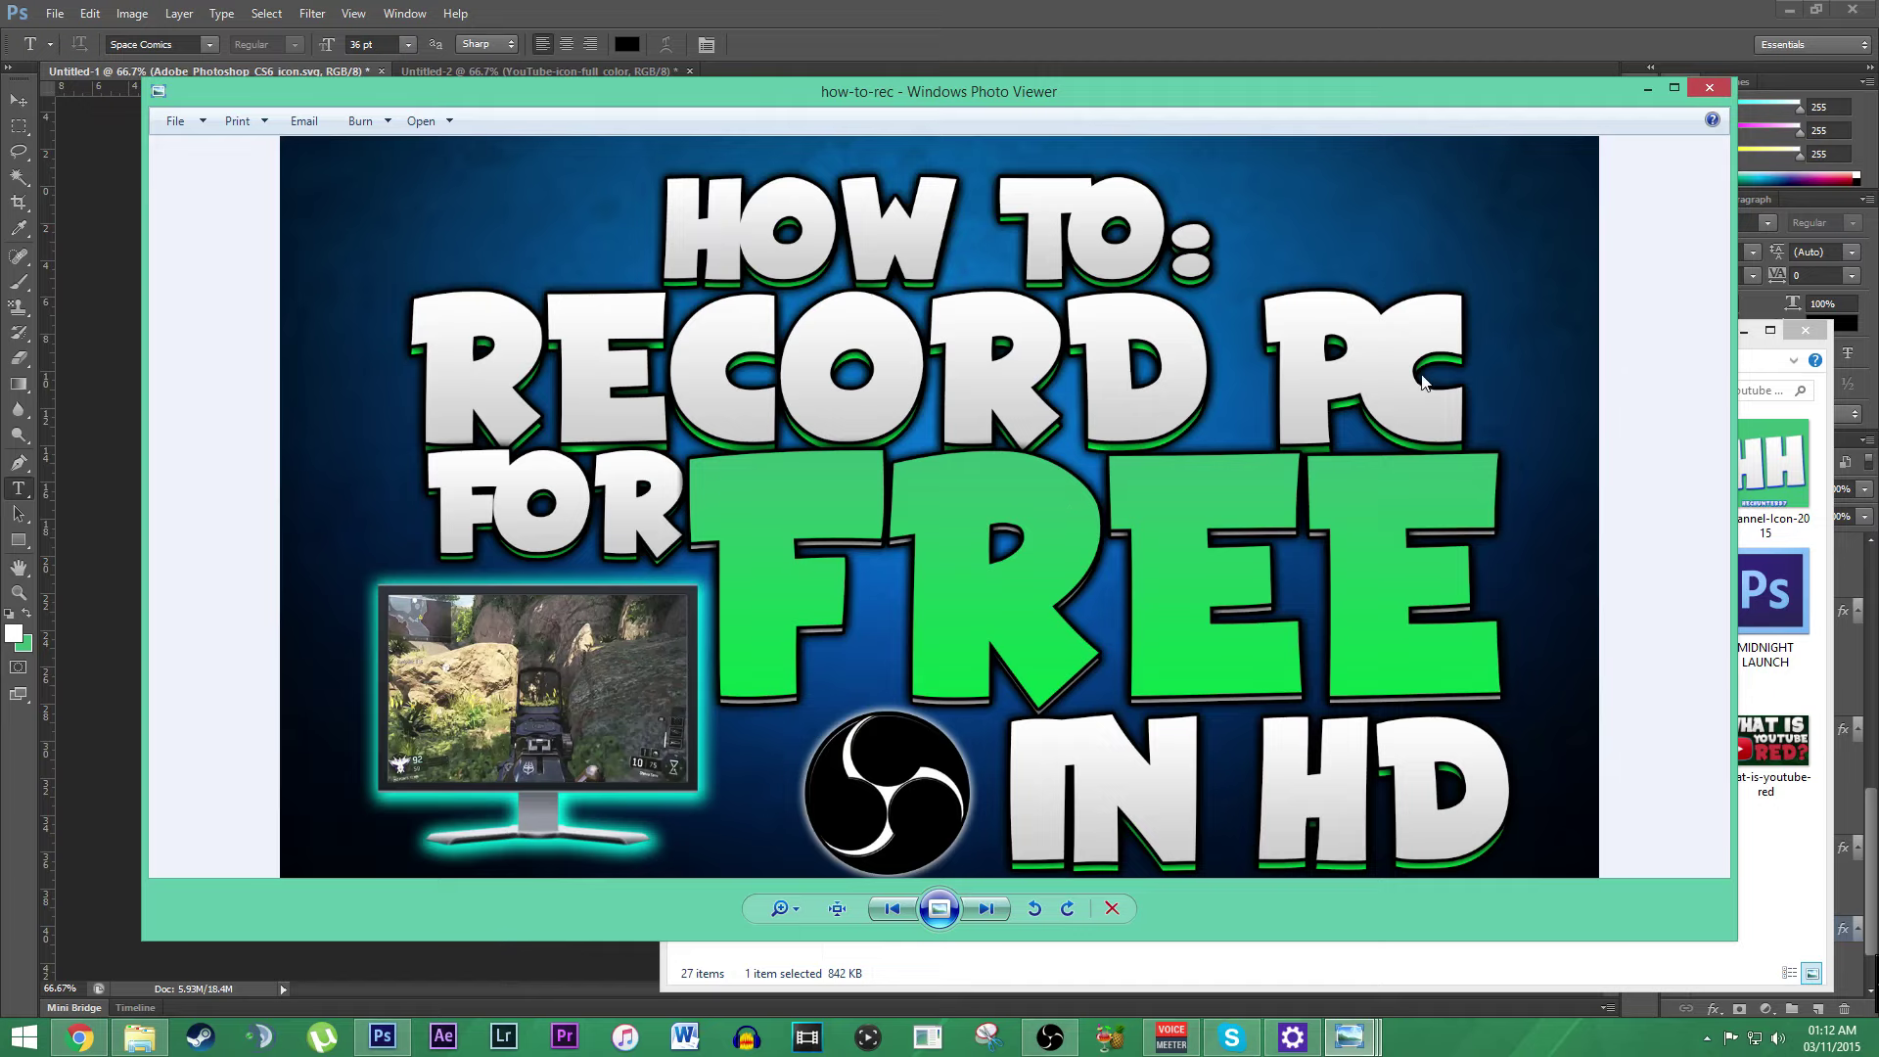
left_click(1709, 88)
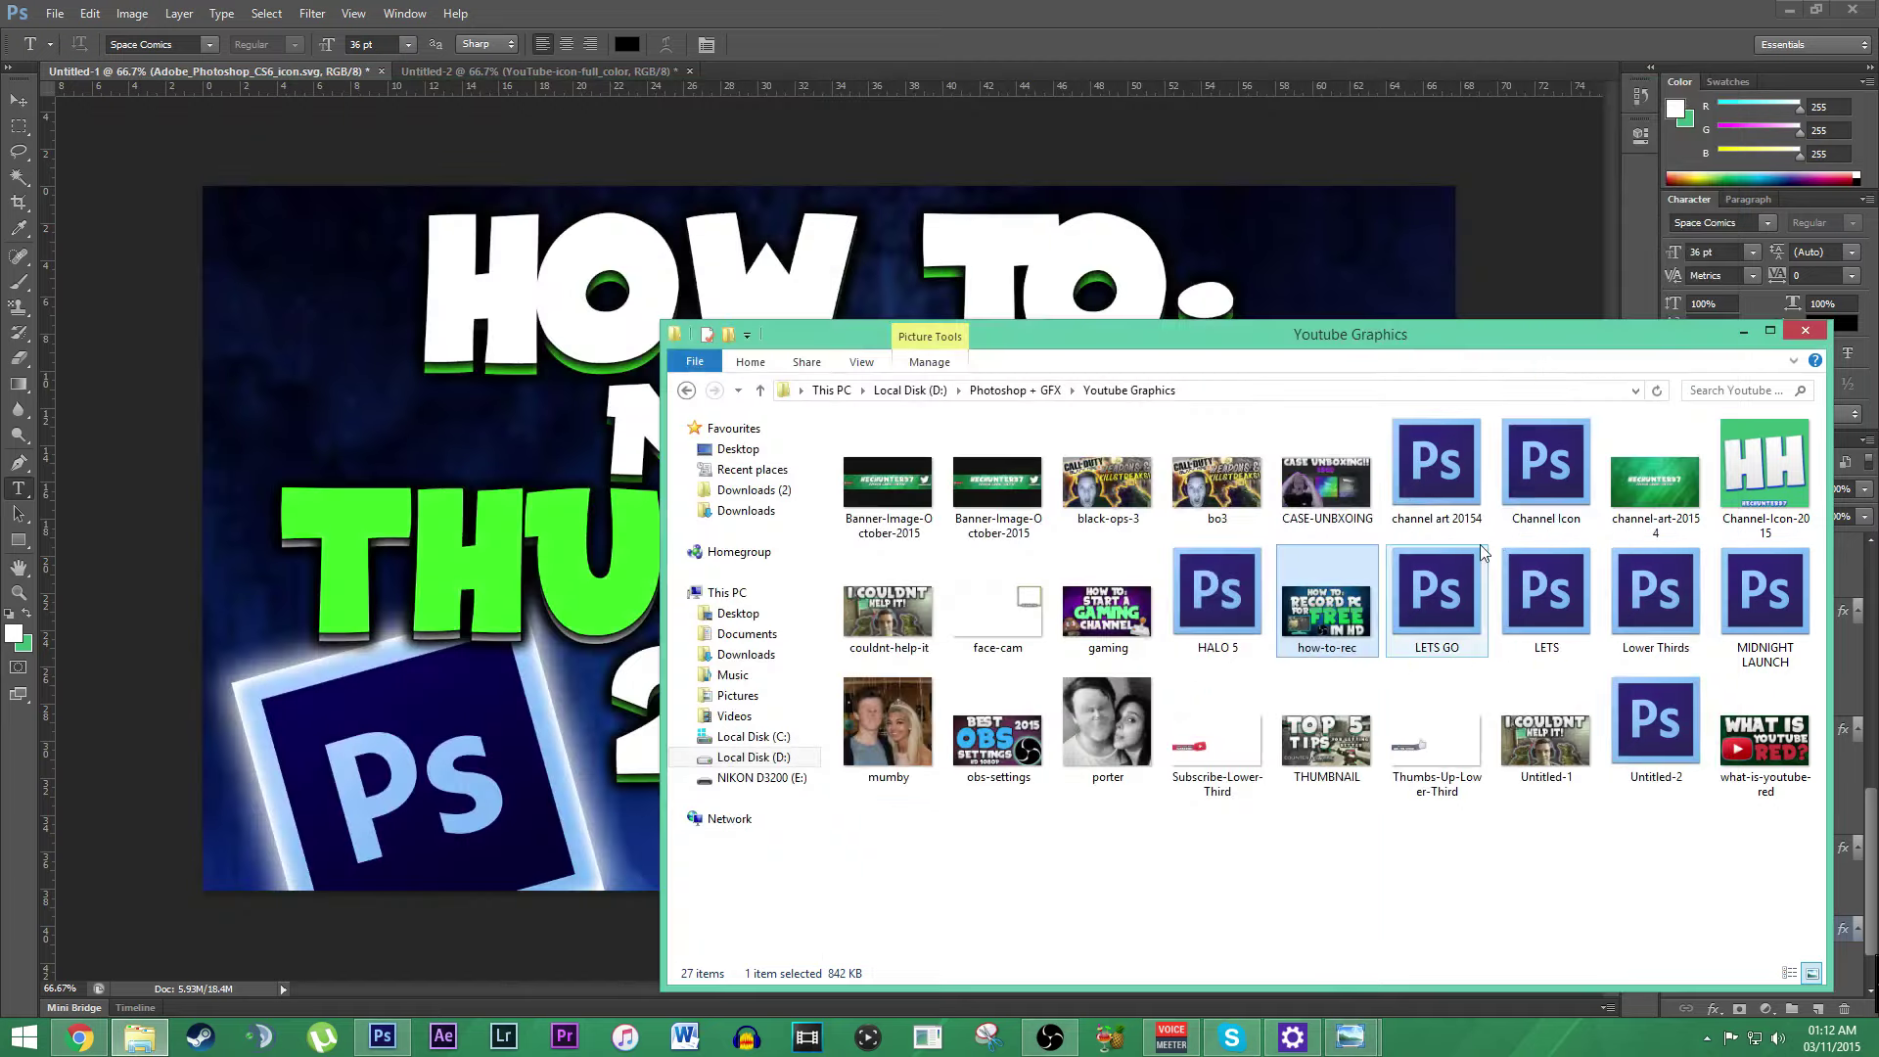
left_click(1802, 335)
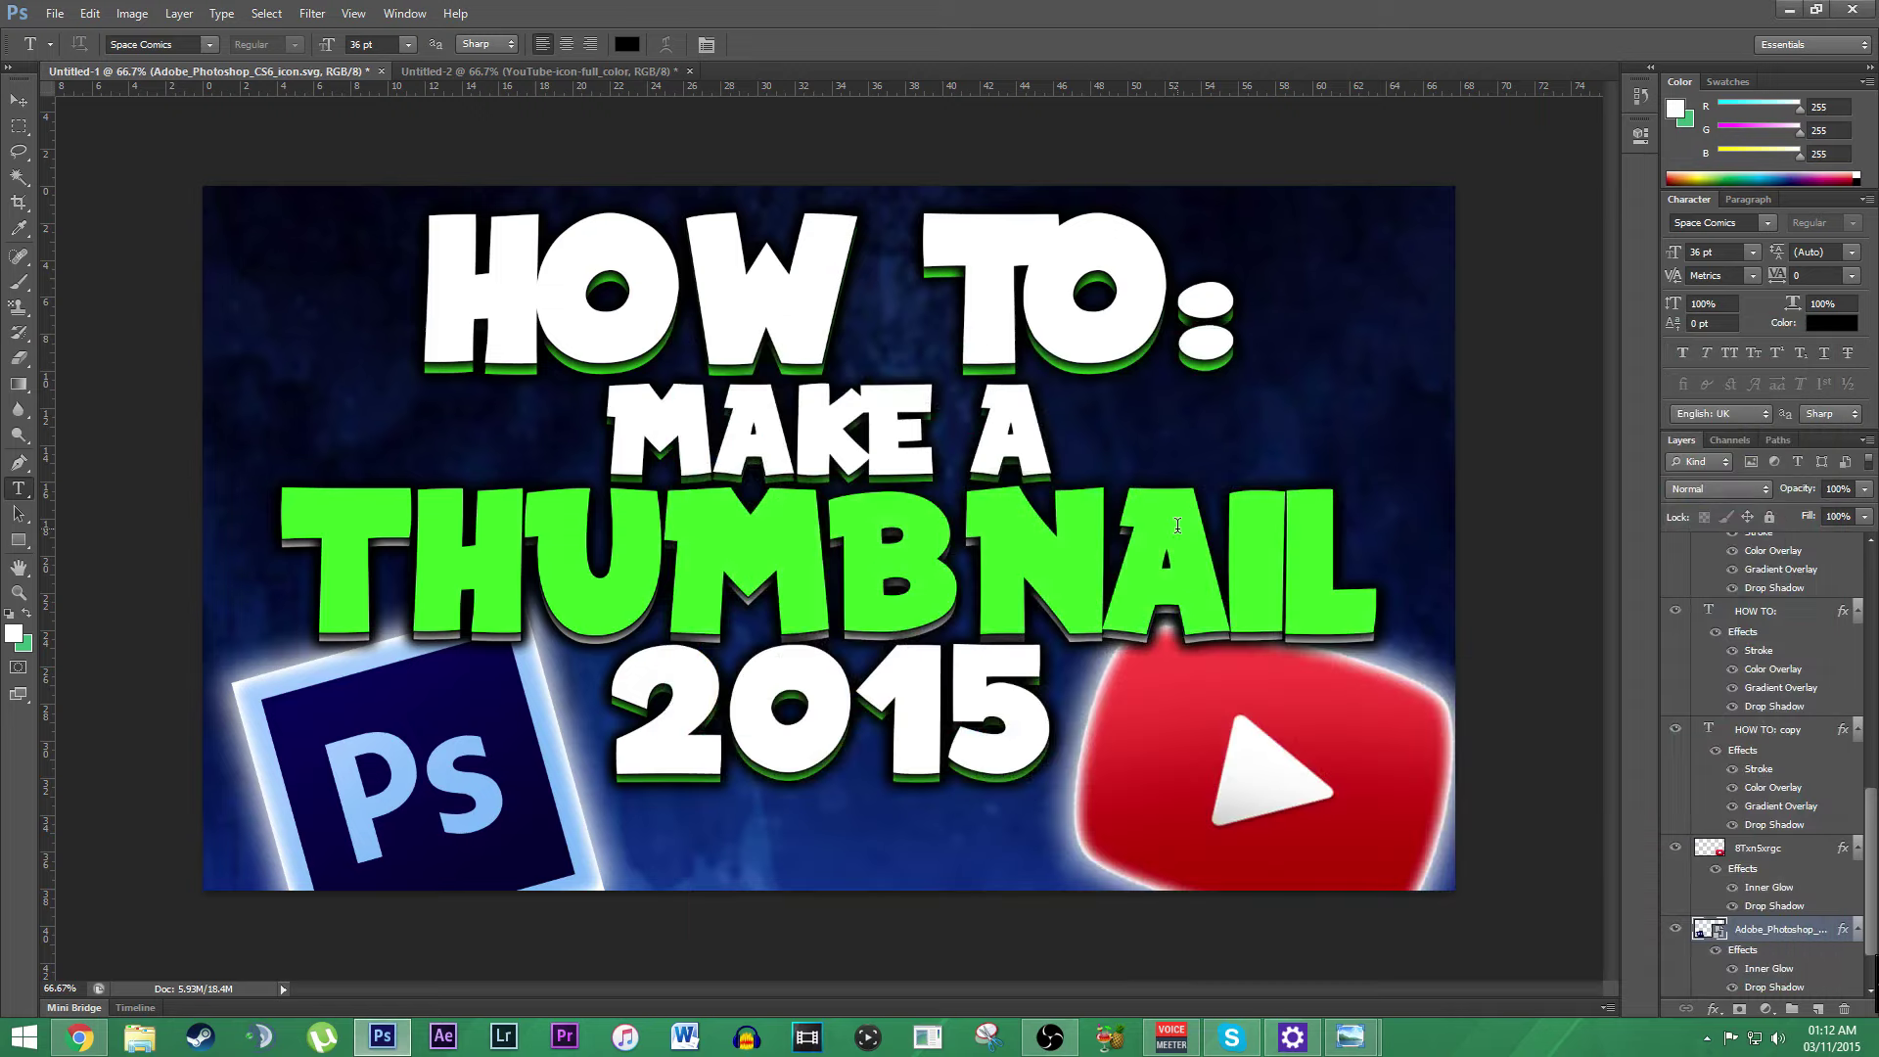